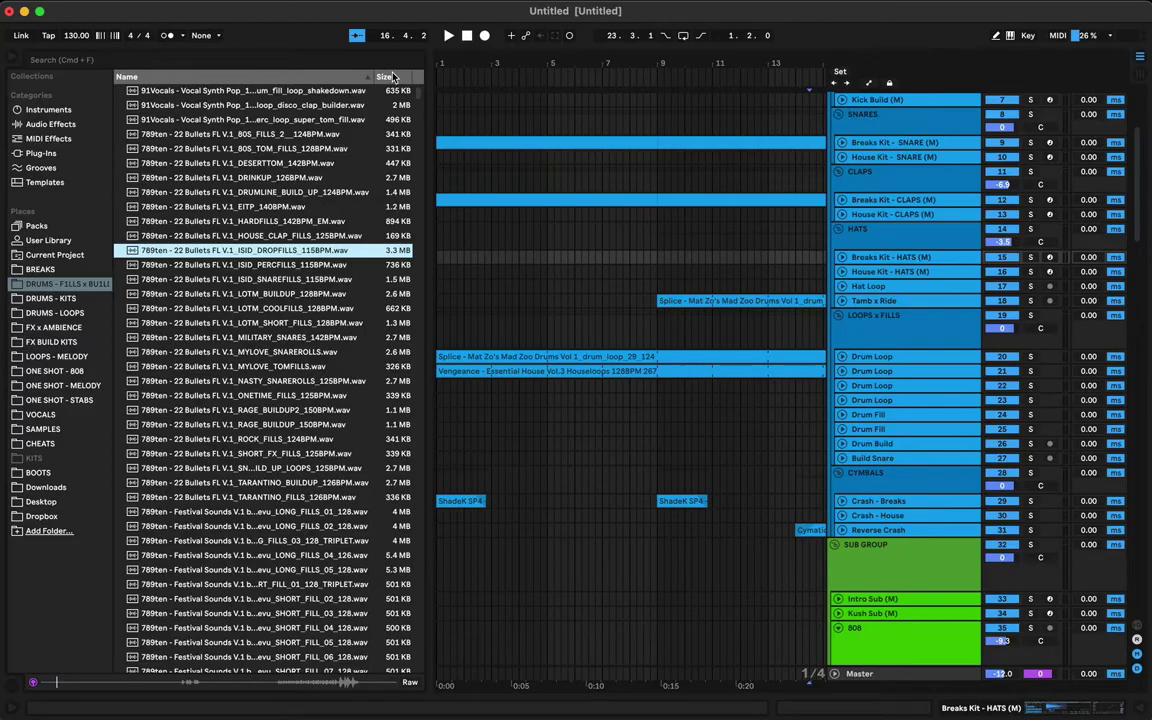
# Step: Sort the samples in the drum fills and builds folder by file size, smallest first
pyautogui.click(400, 77)
pyautogui.click(248, 208)
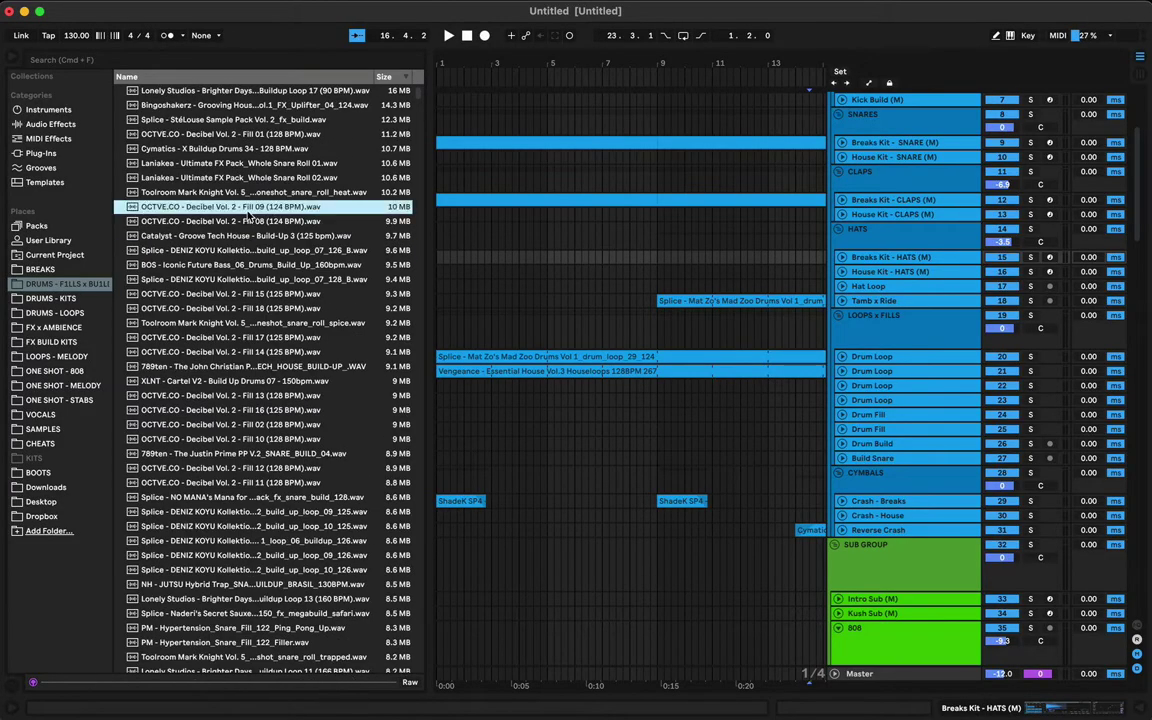
pyautogui.click(388, 79)
# Step: Audition several of the shortest drum fills, including Sample Collection by Kuro - Caixas Fill.wav, working toward larger files
pyautogui.click(182, 237)
pyautogui.press('space')
pyautogui.click(199, 353)
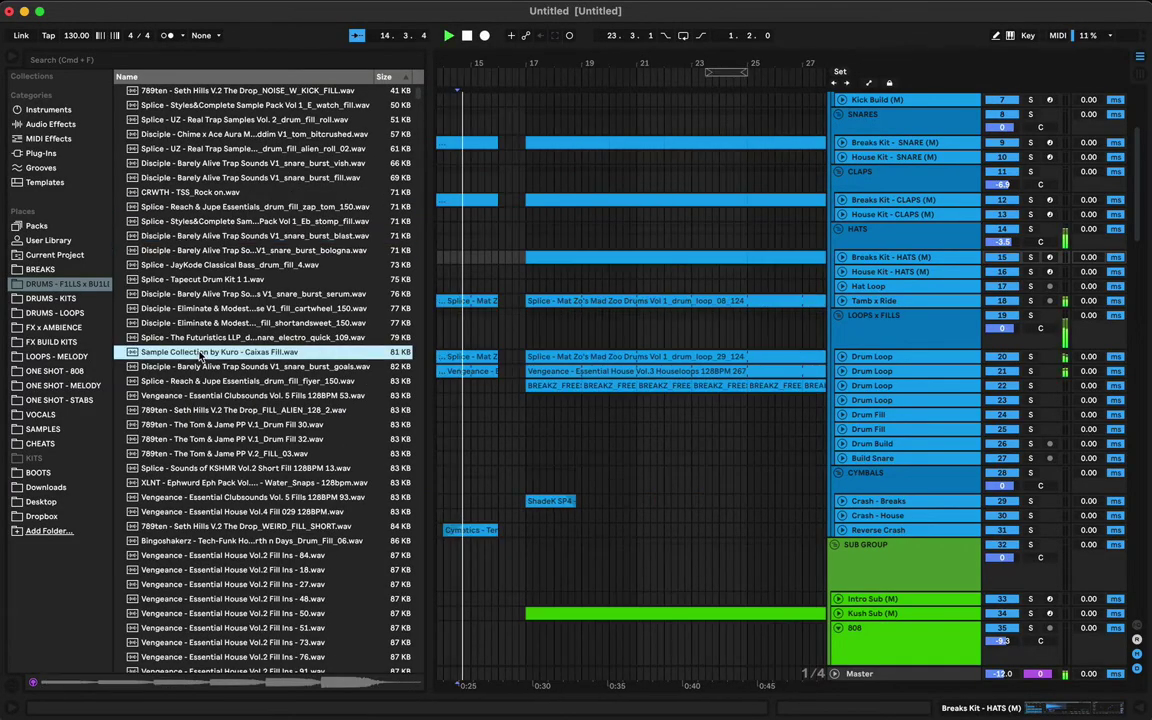
pyautogui.scroll(-20, 199, 353)
pyautogui.press('space')
pyautogui.scroll(-10, 202, 362)
pyautogui.click(210, 392)
pyautogui.scroll(-20, 210, 397)
pyautogui.click(210, 399)
pyautogui.scroll(-20, 210, 398)
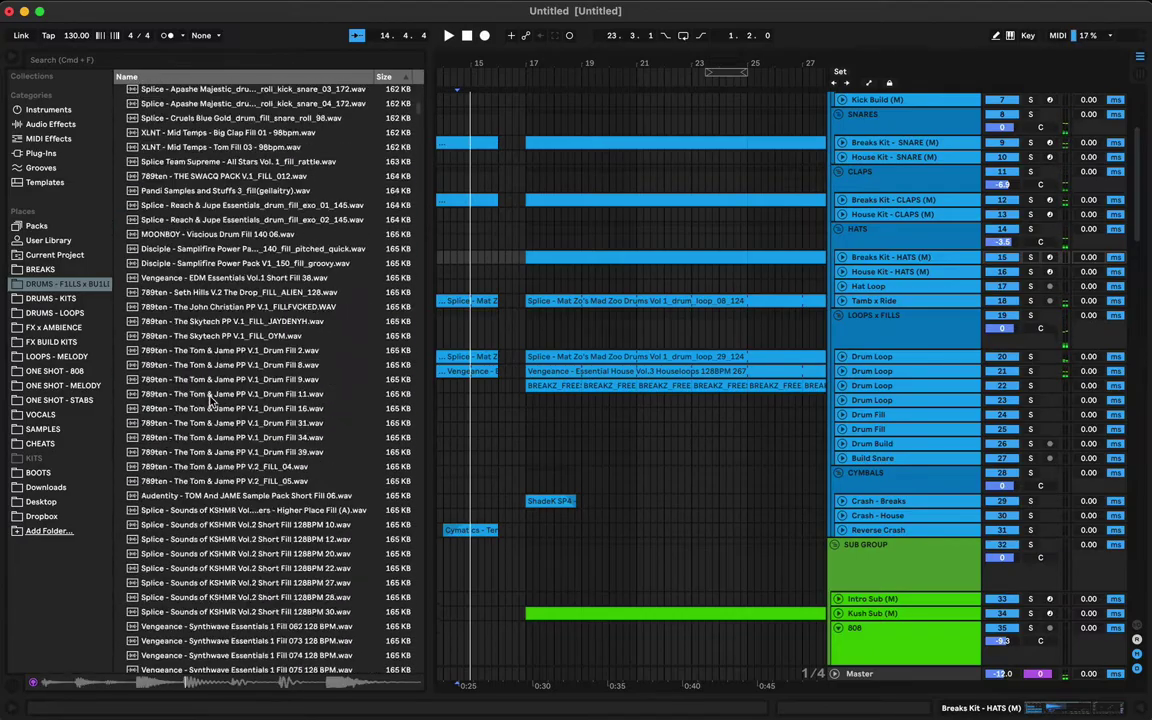
# Step: Audition drum fills of about 165 KB, including Vengeance - Essential House Vol.4 fills 021, 060 and 082
pyautogui.click(211, 401)
pyautogui.scroll(-10, 213, 450)
pyautogui.click(215, 450)
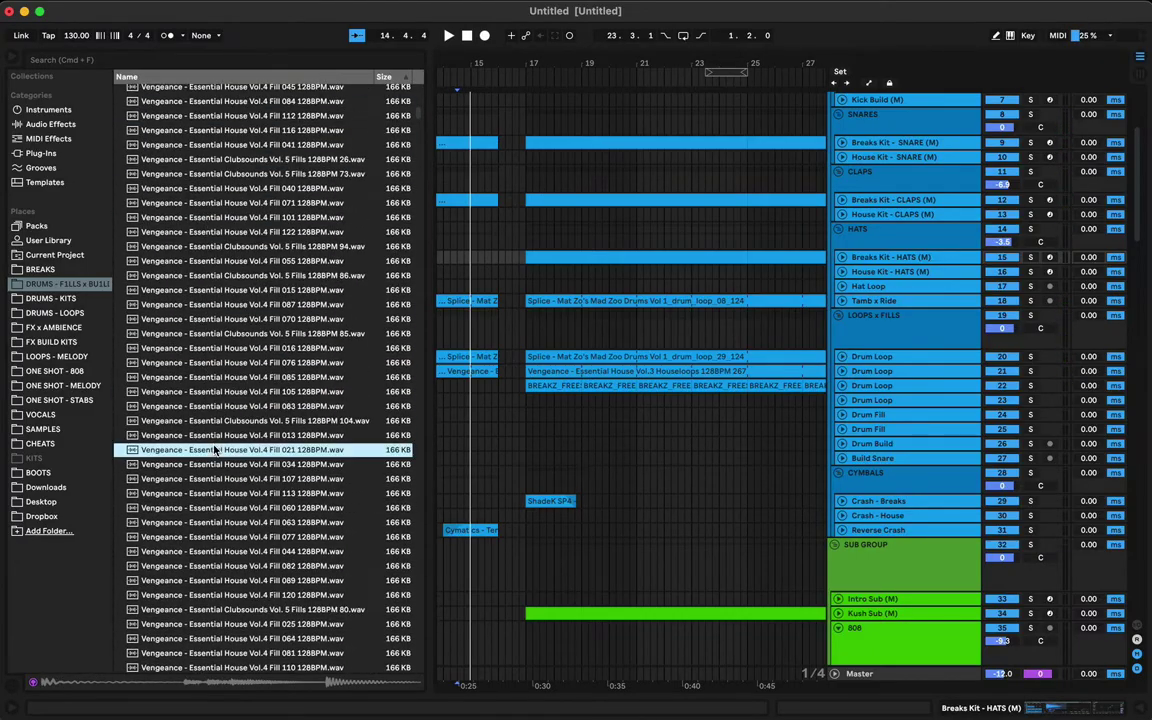
pyautogui.click(226, 507)
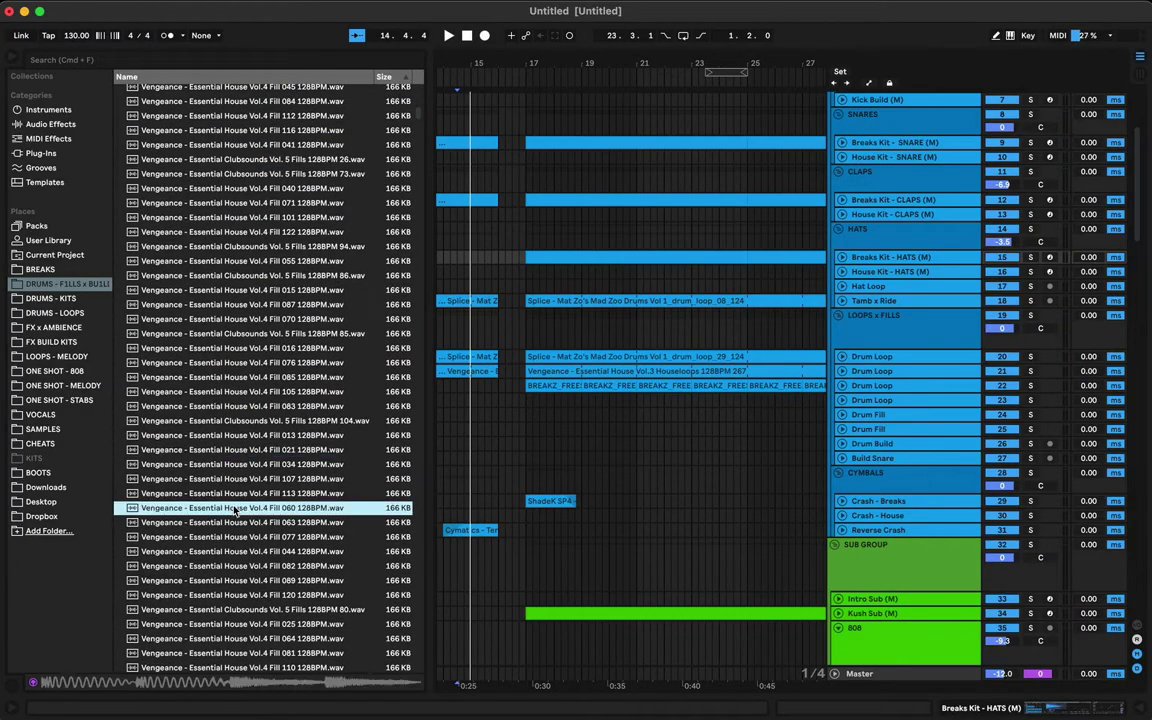
pyautogui.scroll(-3, 235, 483)
pyautogui.click(240, 450)
pyautogui.scroll(-2, 242, 445)
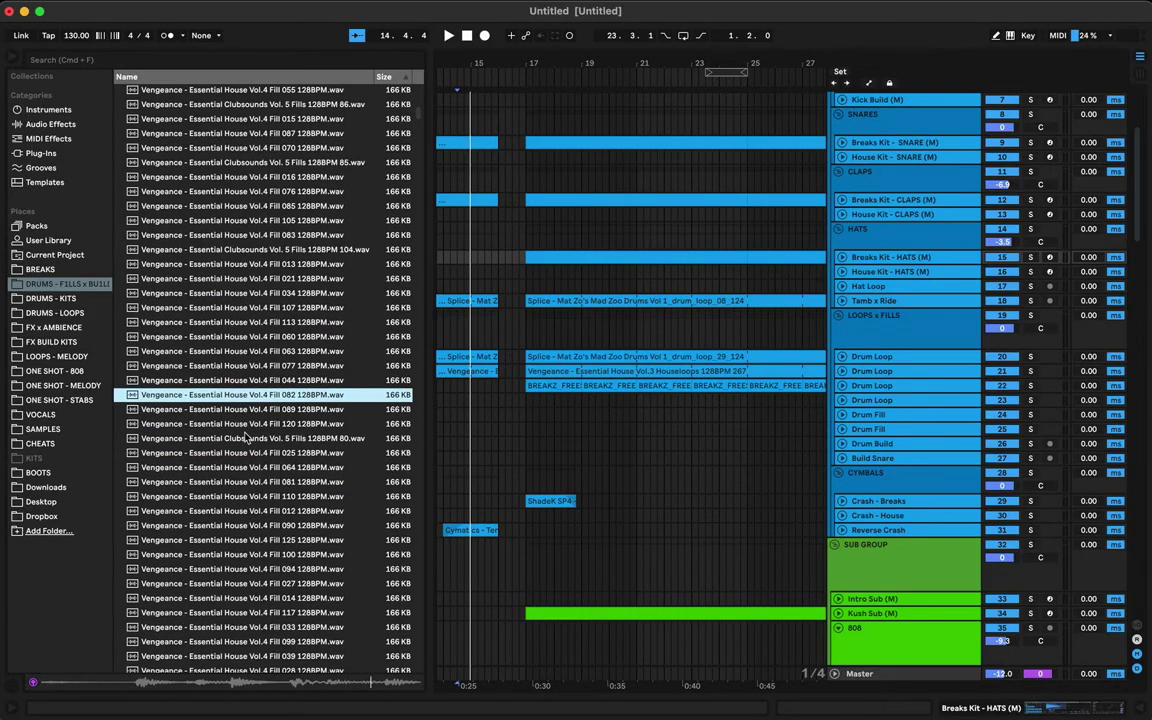
# Step: Audition the BOS - Leviathan 4 drum fills at 150 BPM, including numbers 04 and 08
pyautogui.scroll(-20, 215, 450)
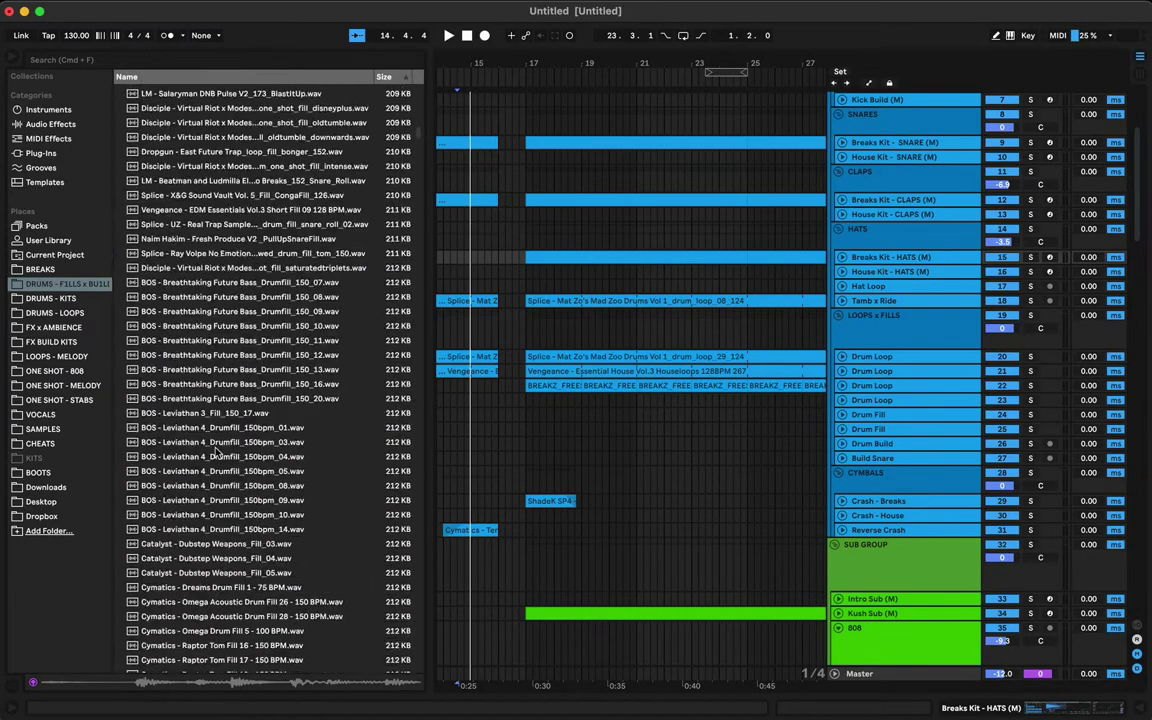
pyautogui.click(217, 448)
pyautogui.press('Down')
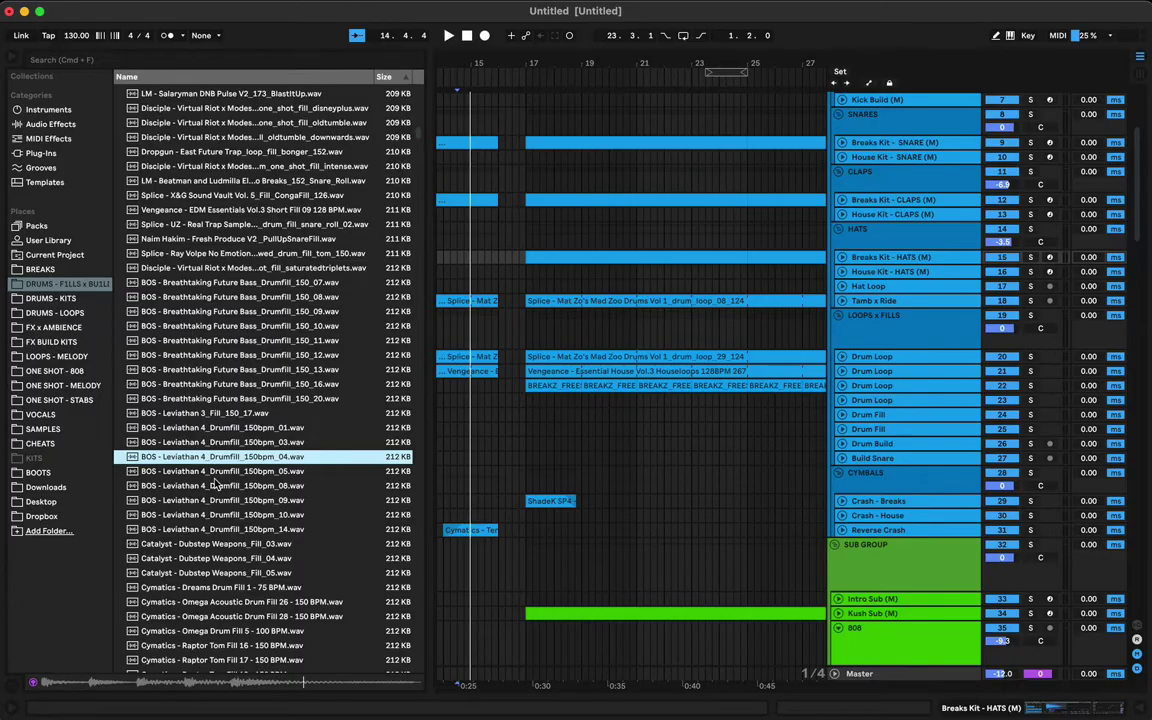
pyautogui.click(215, 485)
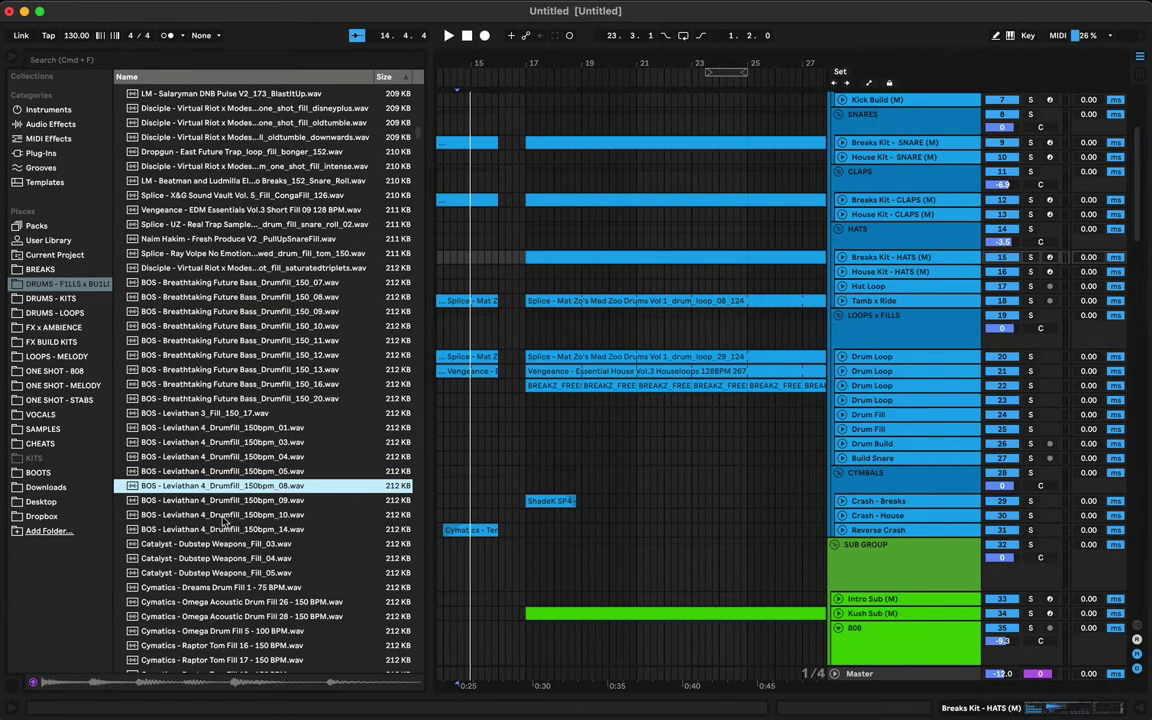
# Step: Play the arrangement across the gap just before bar 17
pyautogui.click(492, 414)
pyautogui.press('space')
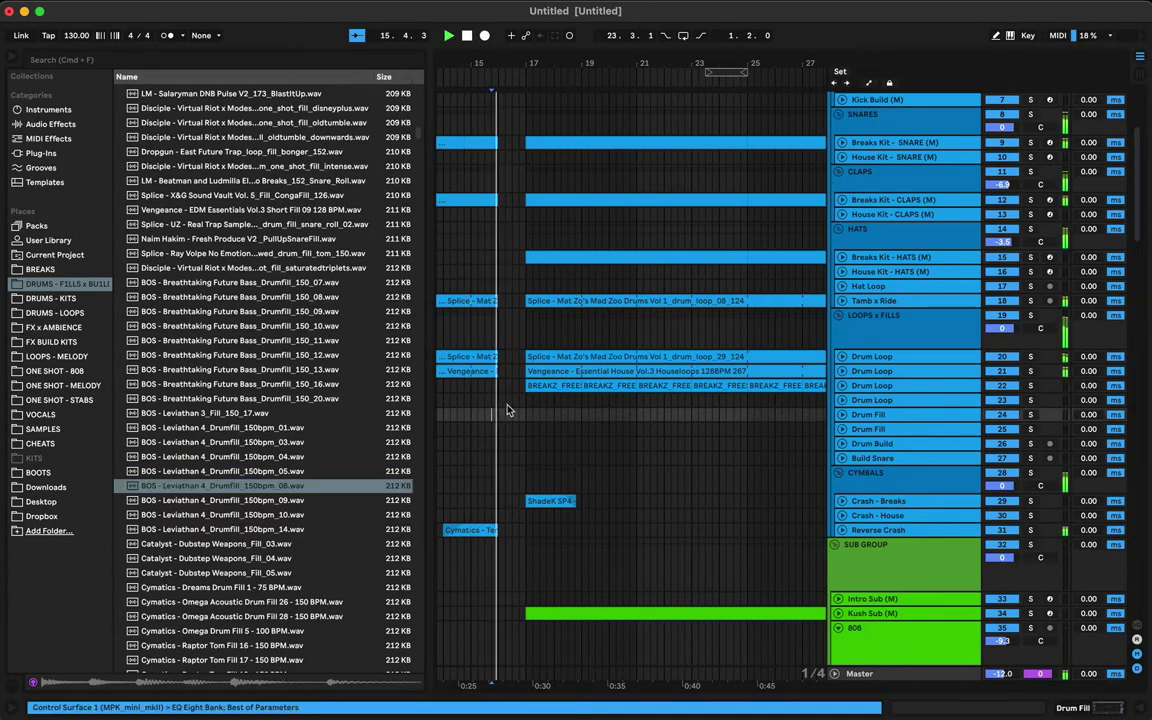
pyautogui.hscroll(1, 508, 410)
pyautogui.scroll(1, 508, 410)
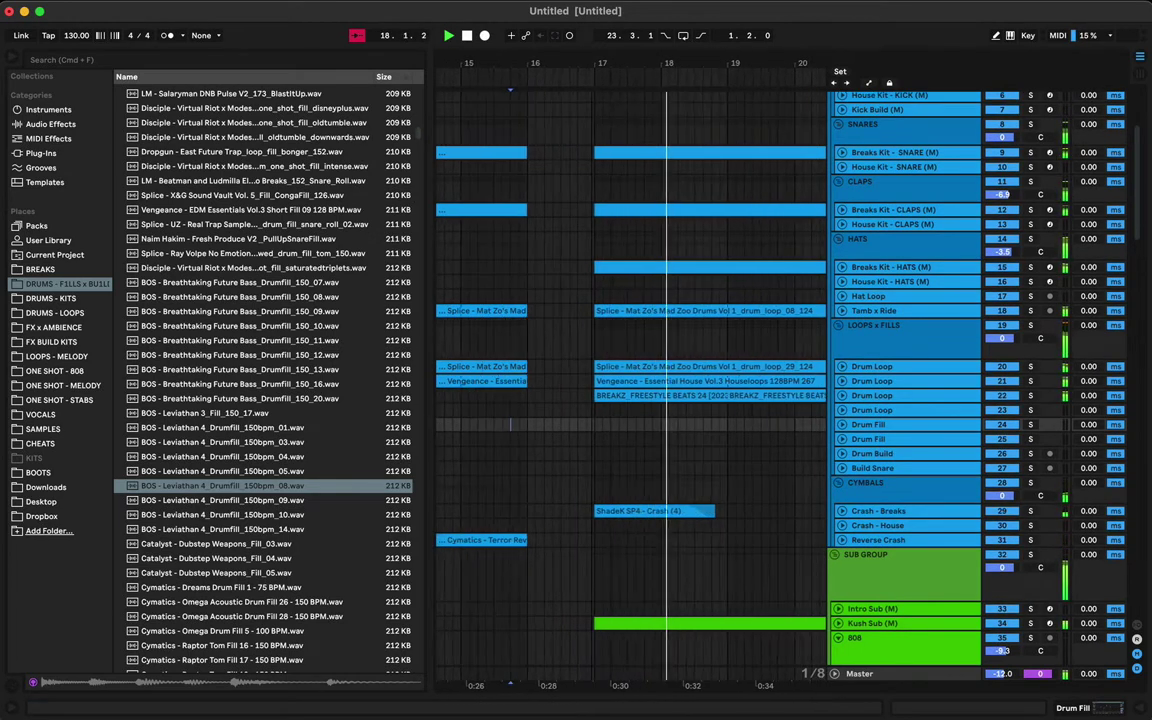
# Step: Unfold the Drum Fill tracks and place BOS - Leviathan 4_Drumfill_150bpm_08.wav on the upper one at 16.3.1
pyautogui.moveTo(593, 66); pyautogui.dragTo(743, 302)
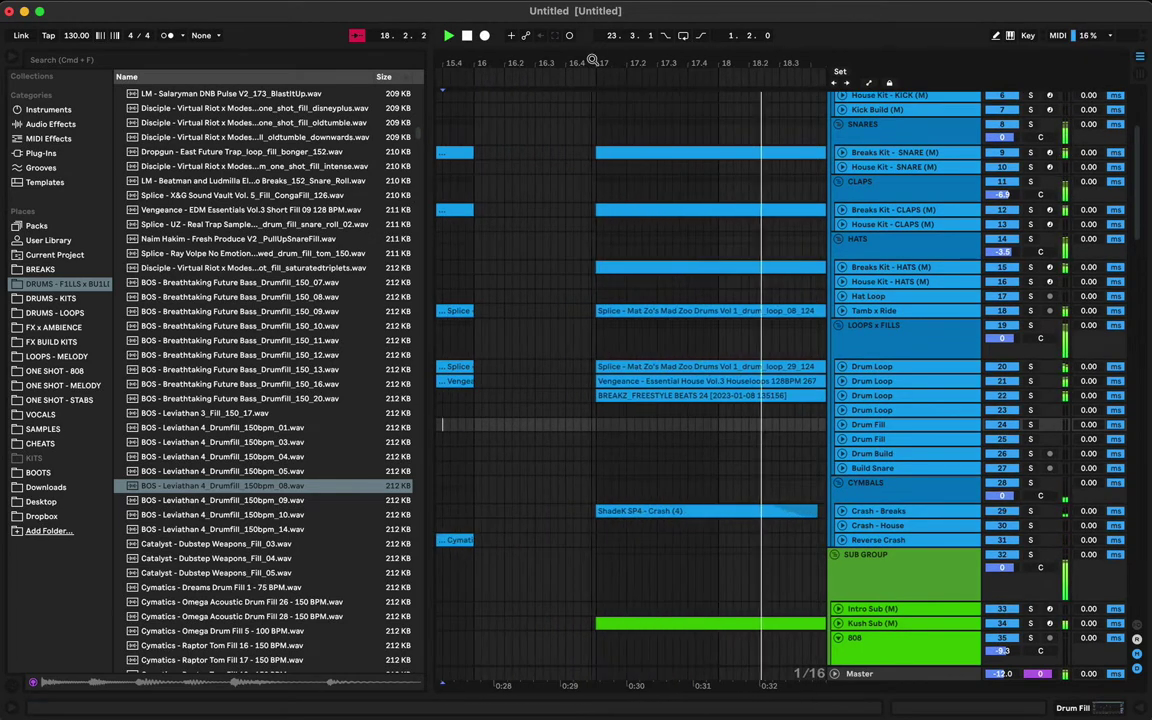
pyautogui.click(842, 441)
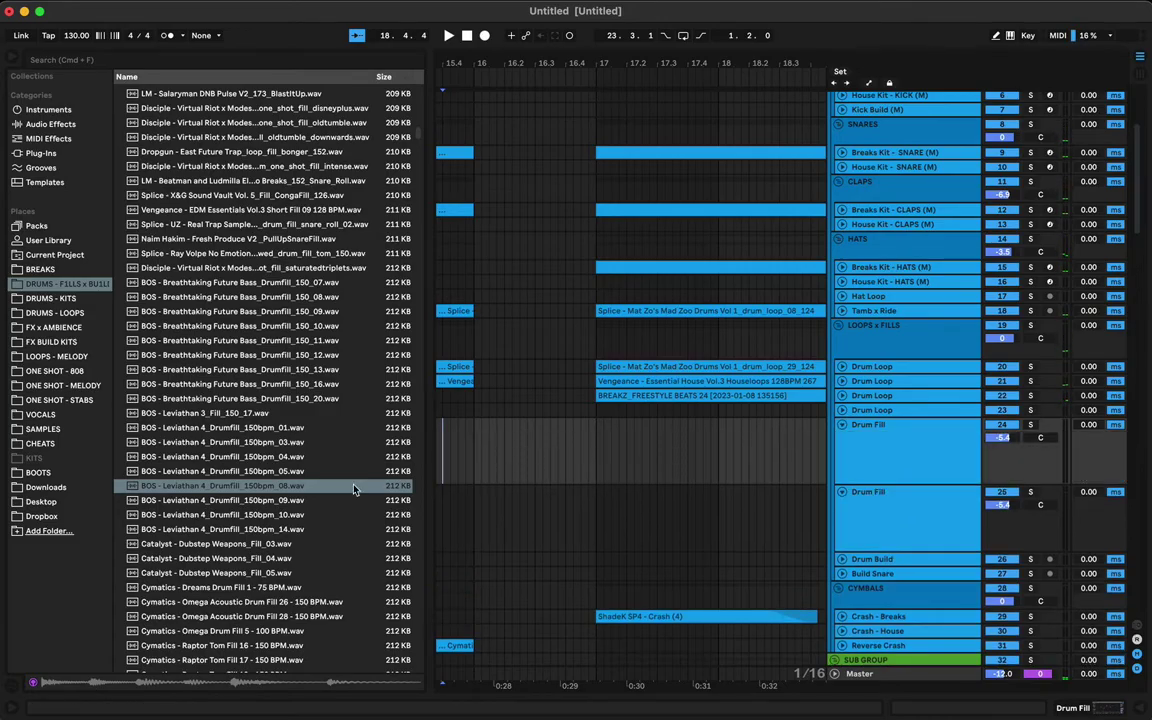
pyautogui.moveTo(225, 495); pyautogui.dragTo(534, 455)
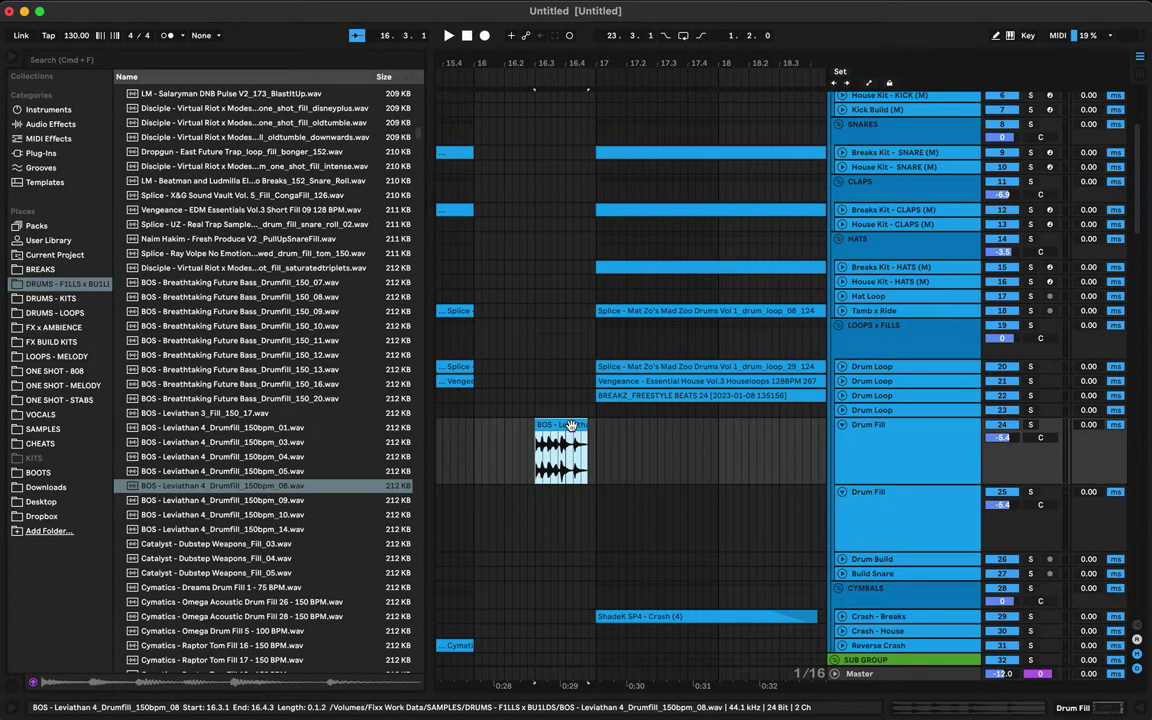
# Step: Adjust the low-frequency points of EQ Eight on the upper Drum Fill track while playing the placed fill
pyautogui.doubleClick(571, 426)
pyautogui.hotkey('shift', 'Tab')
pyautogui.click(155, 622)
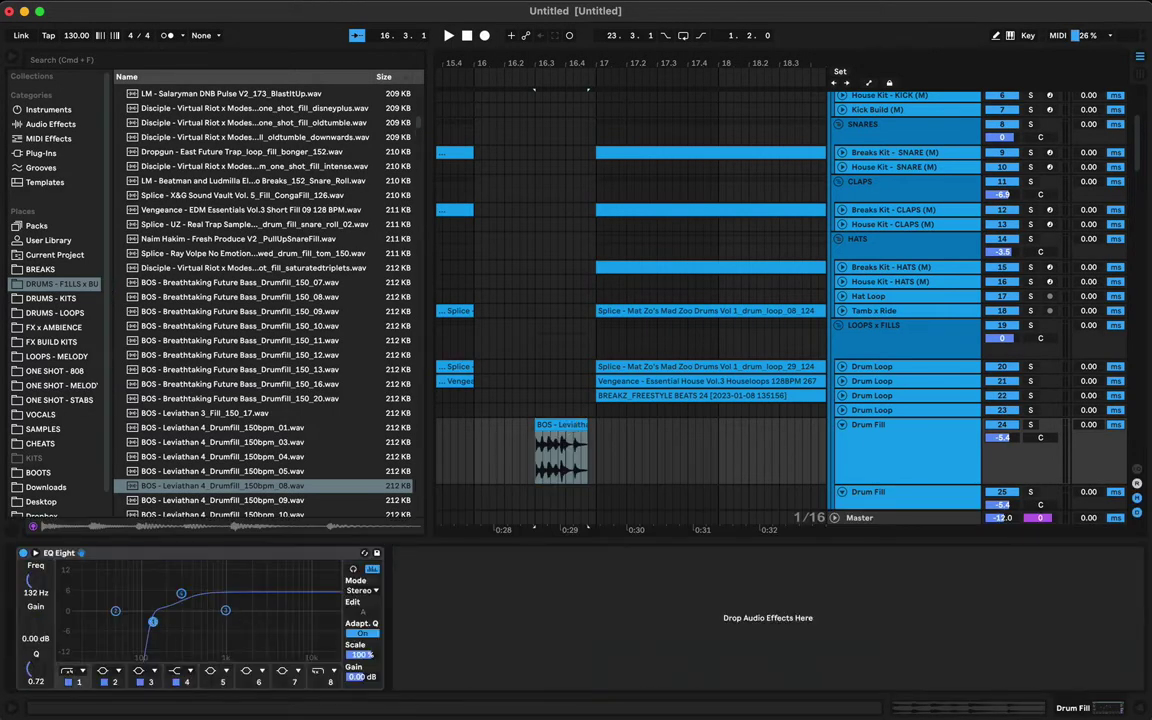
pyautogui.press('space')
pyautogui.moveTo(181, 594); pyautogui.dragTo(146, 595)
pyautogui.hotkey('shift', 'Tab')
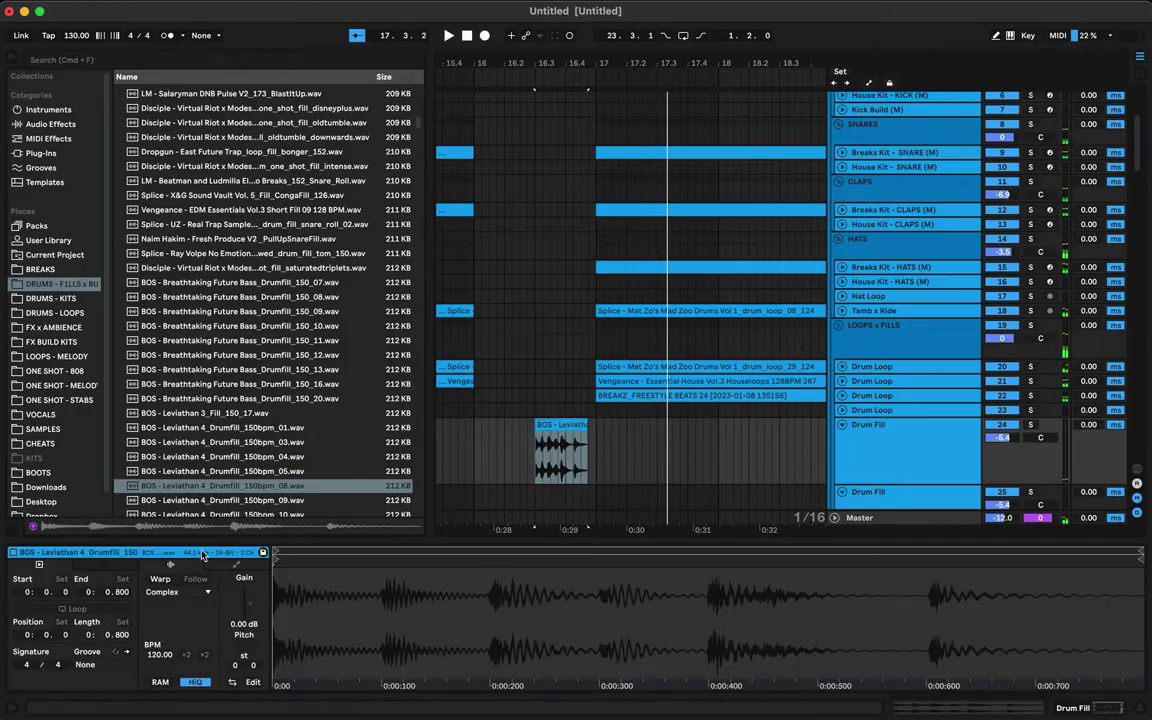
# Step: Enable warping on the Leviathan 08 fill clip, align its second hit to 1.1.2, and play it back
pyautogui.click(161, 579)
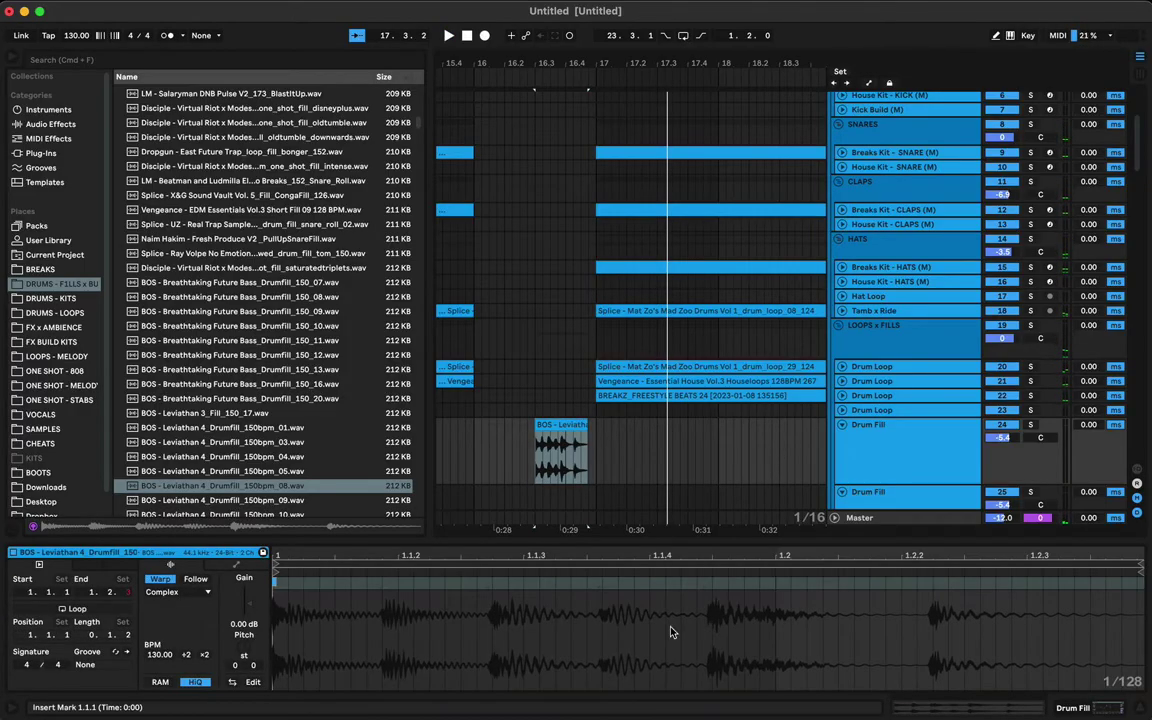
pyautogui.click(585, 442)
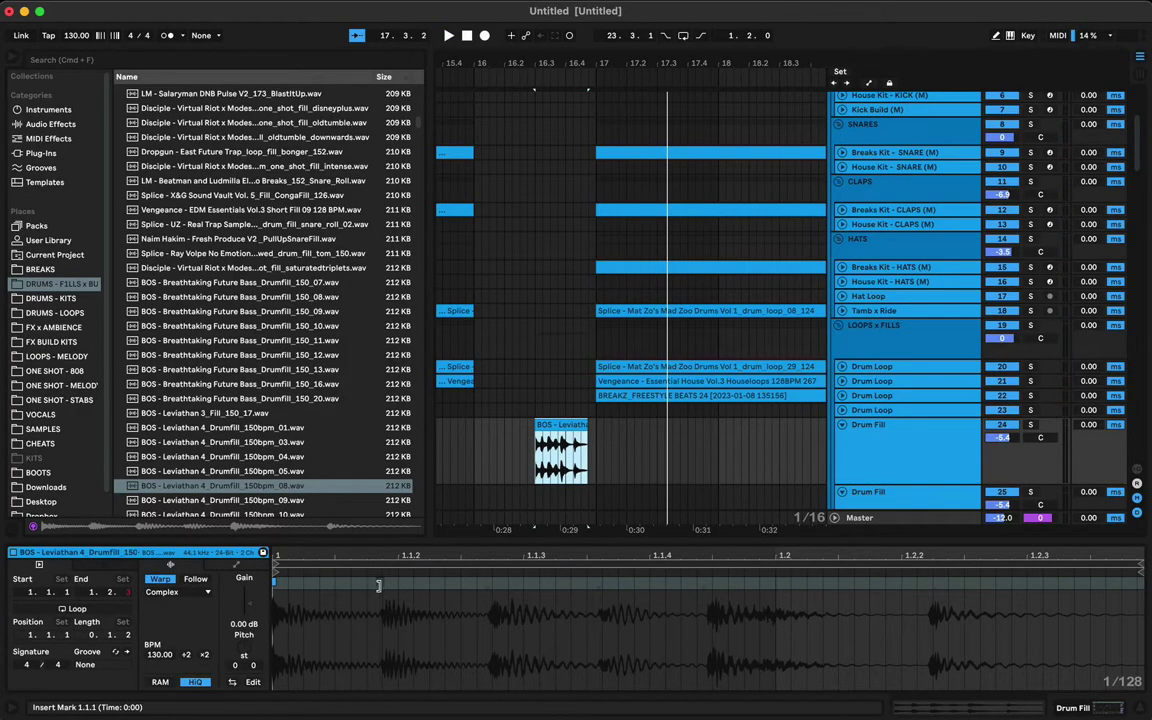
pyautogui.moveTo(381, 584); pyautogui.dragTo(397, 582)
pyautogui.press('space')
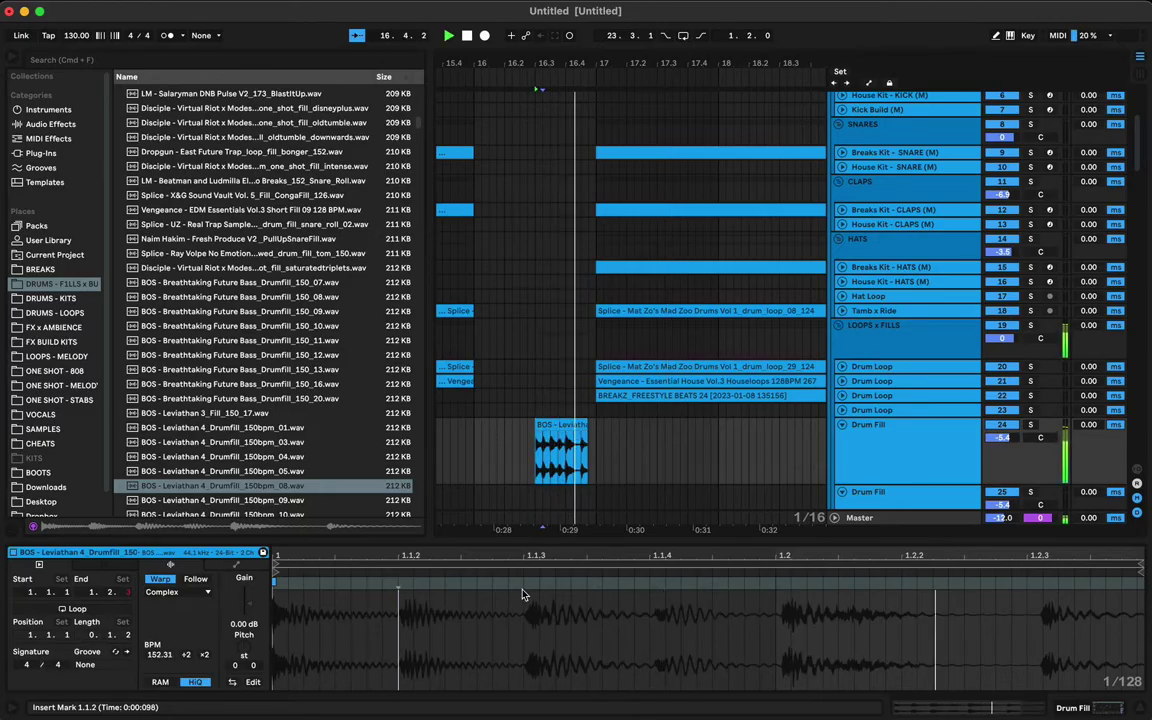
pyautogui.press('space')
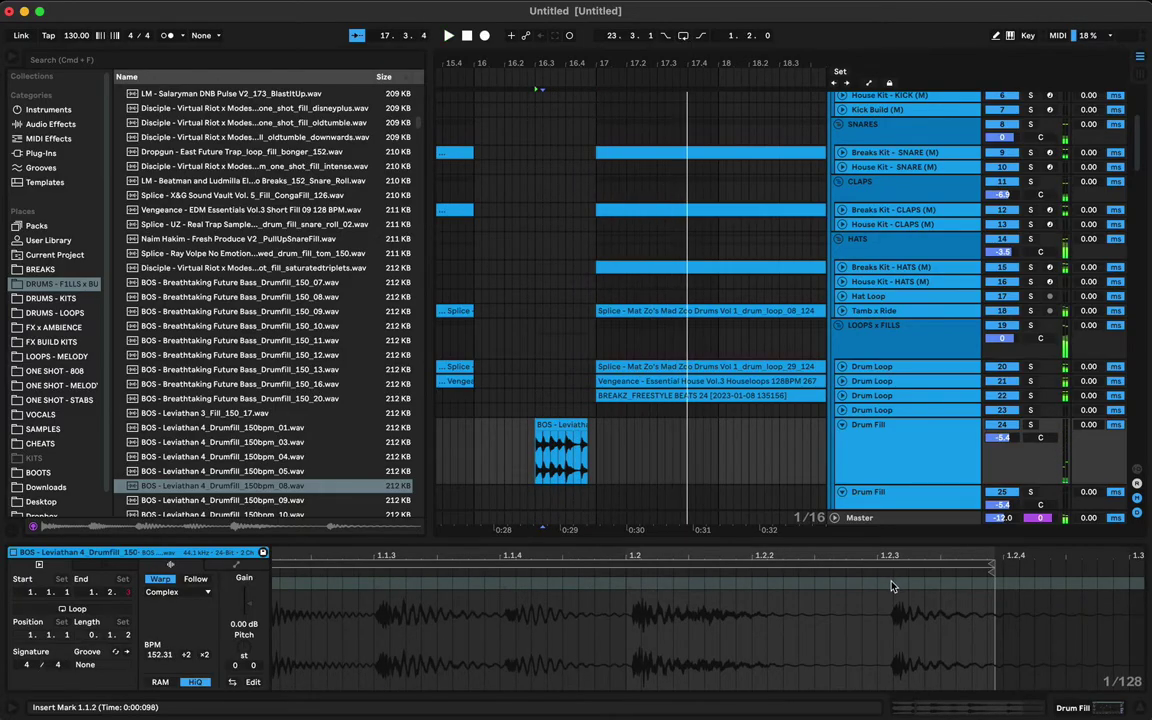
# Step: Align the Leviathan 08 fill's last hit to 1.2.3 and its middle hit to 1.2.1, checking the timing in playback
pyautogui.moveTo(893, 584); pyautogui.dragTo(880, 583)
pyautogui.press('space')
pyautogui.click(690, 612)
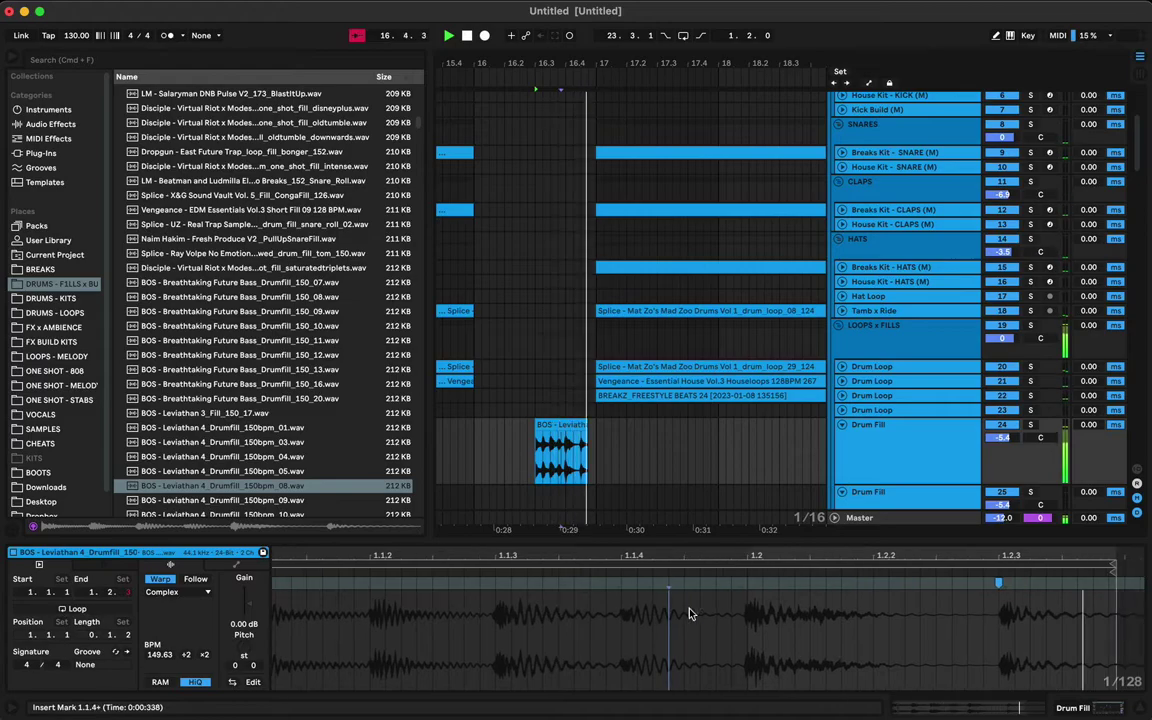
pyautogui.moveTo(721, 583); pyautogui.dragTo(724, 582)
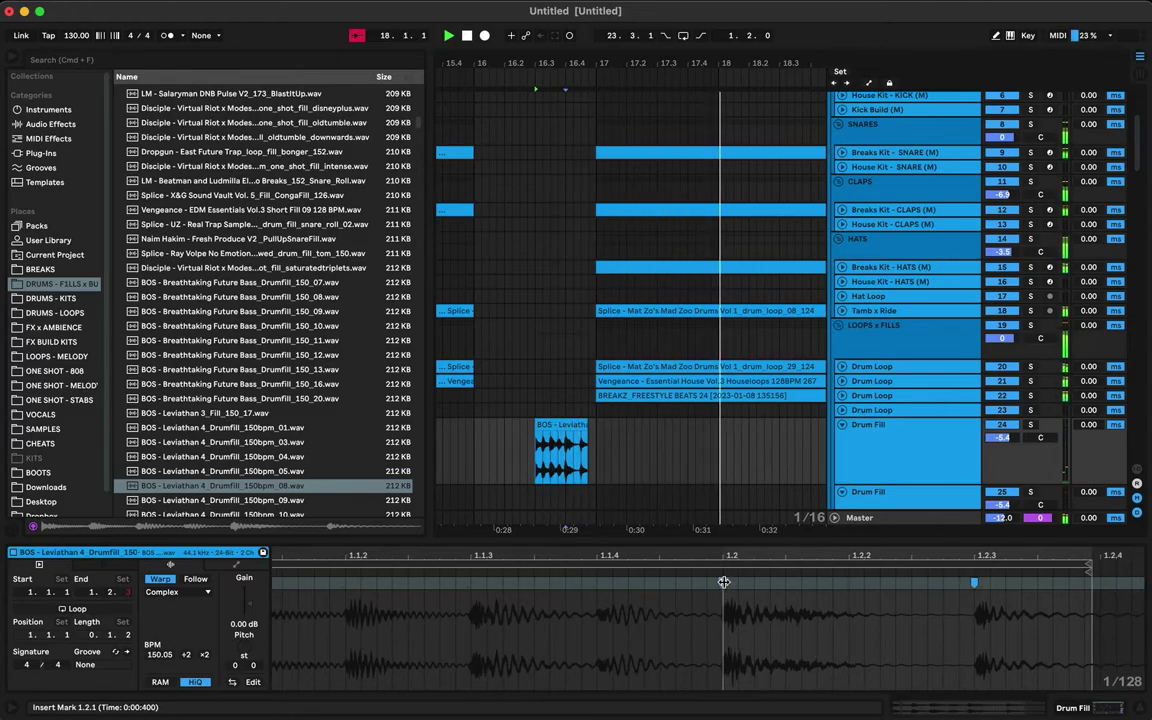
pyautogui.press('space')
pyautogui.press('space')
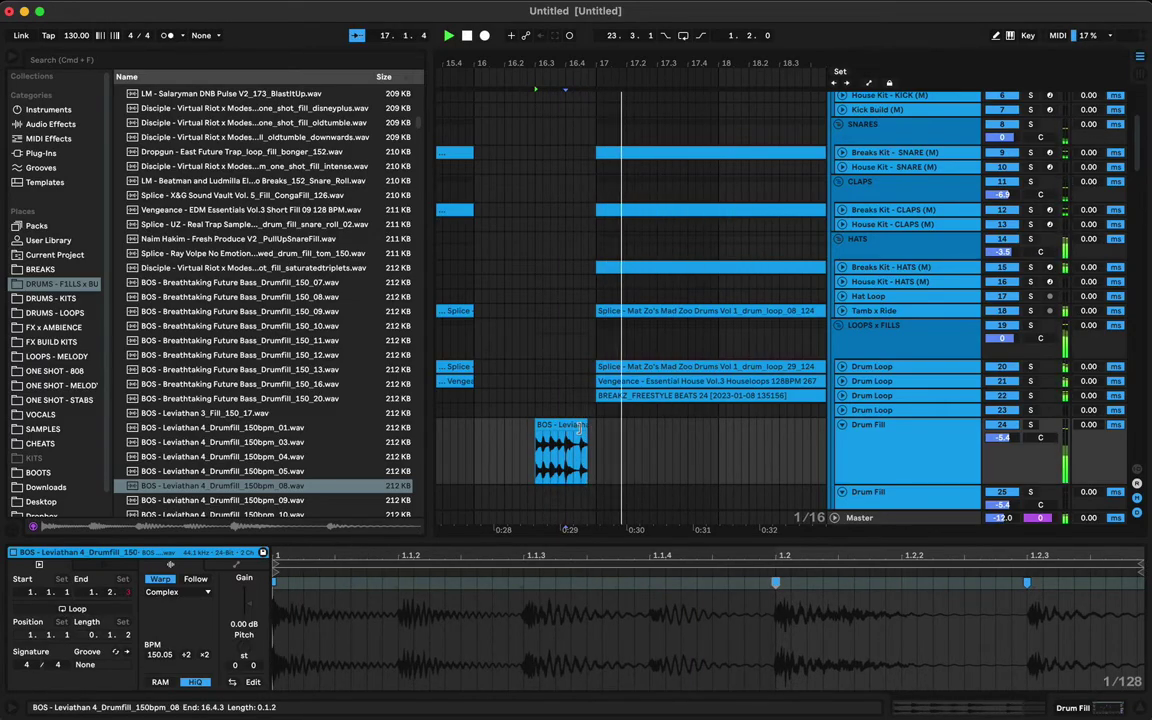
# Step: Extend the end of the Leviathan 08 fill clip to the start of bar 17 and play the transition
pyautogui.moveTo(584, 429); pyautogui.dragTo(595, 429)
pyautogui.press('space')
pyautogui.press('space')
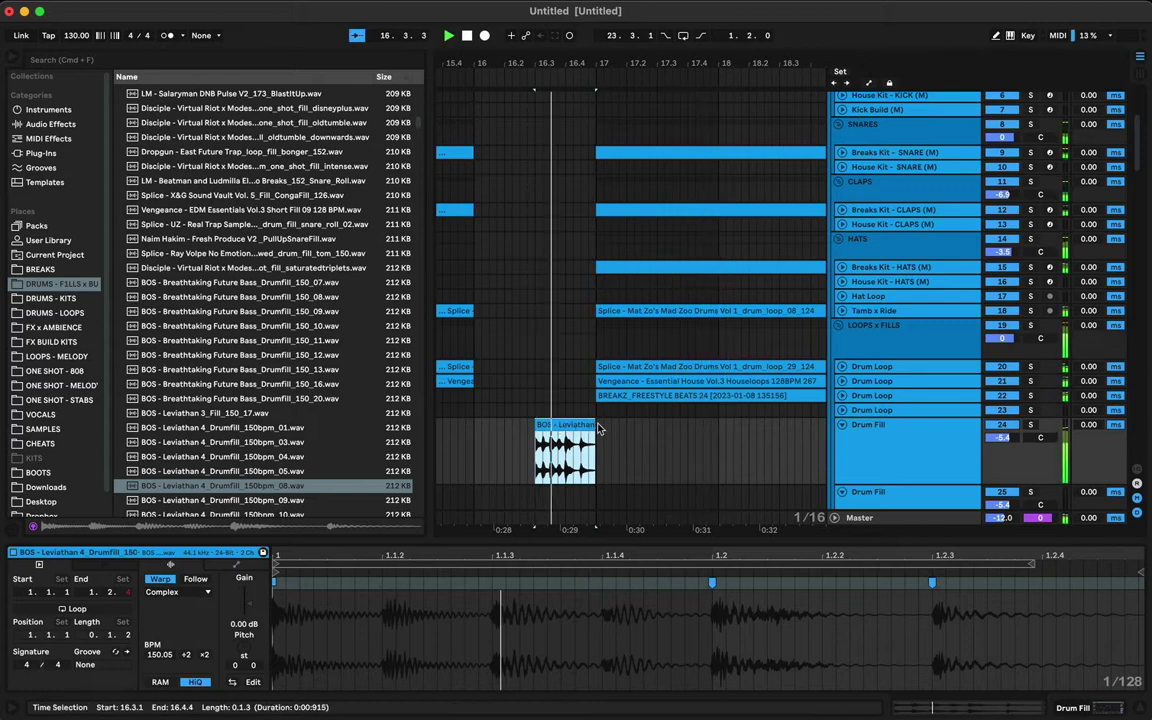
pyautogui.click(560, 425)
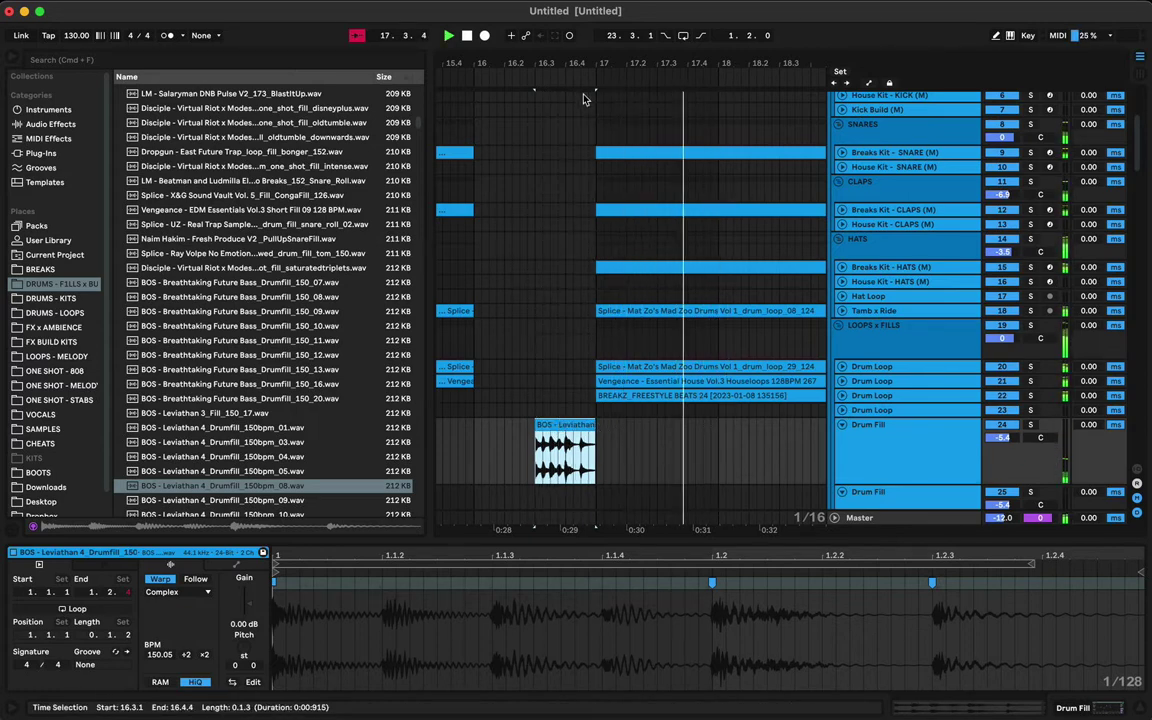
# Step: Audition BOS - Leviathan 4 drum fills 10 and 14
pyautogui.moveTo(604, 64); pyautogui.dragTo(604, 26)
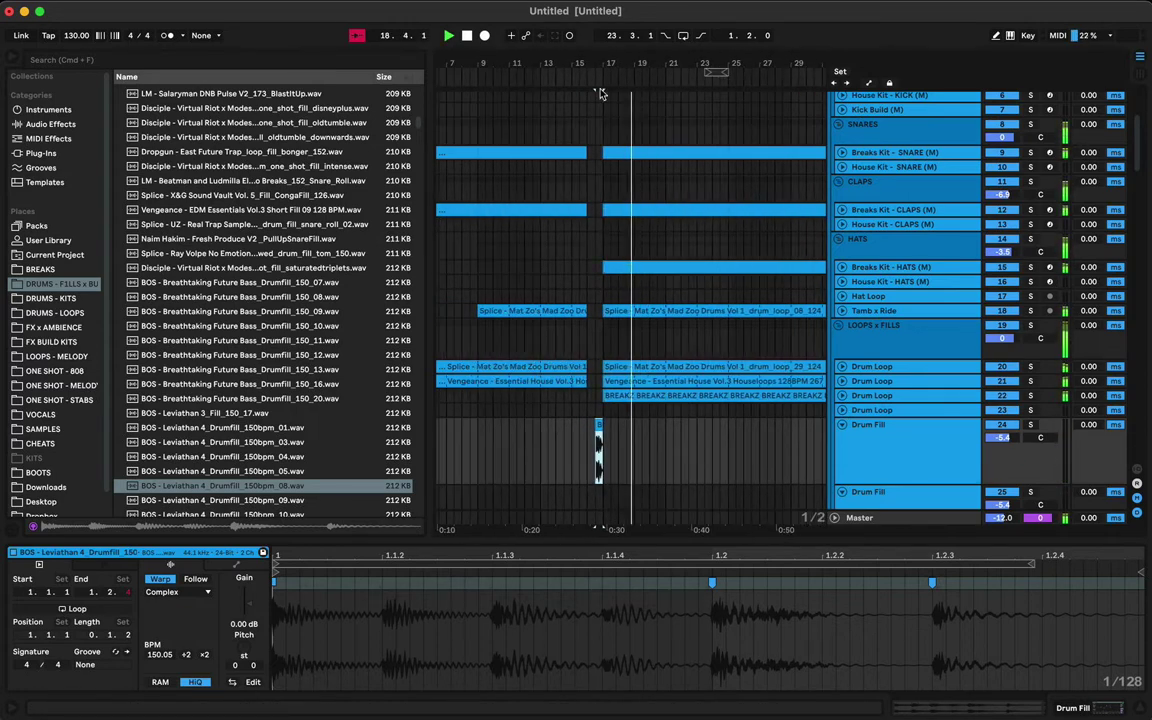
pyautogui.scroll(-4, 228, 410)
pyautogui.click(228, 407)
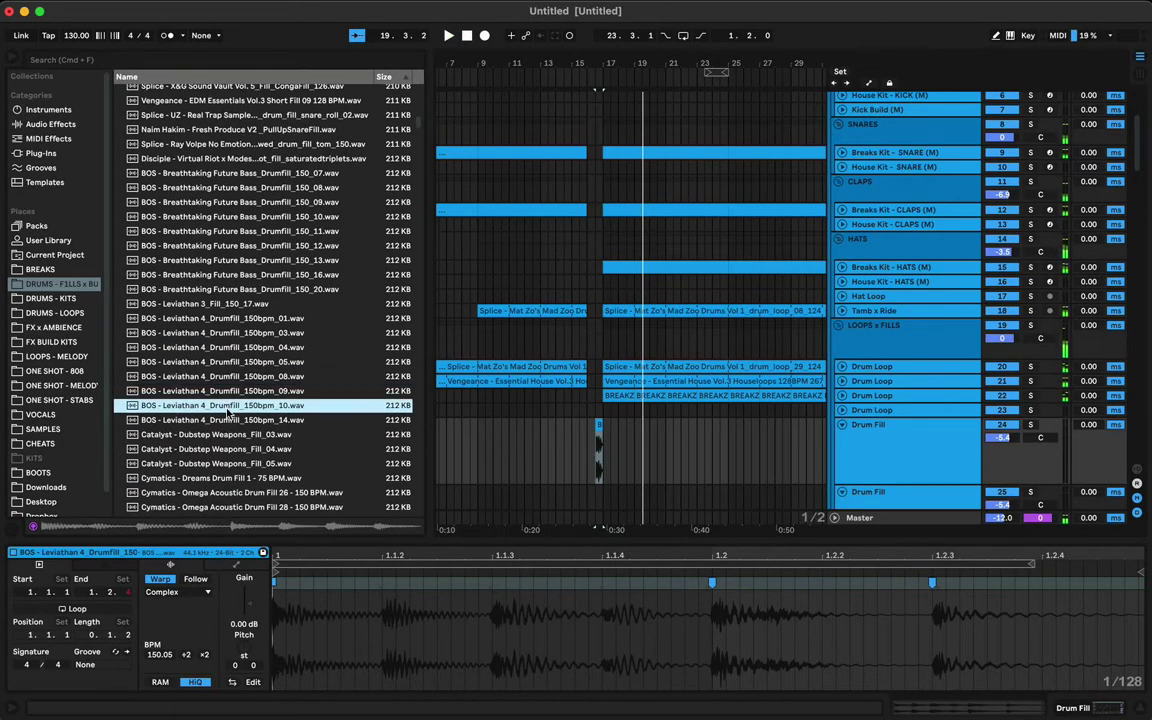
pyautogui.click(223, 421)
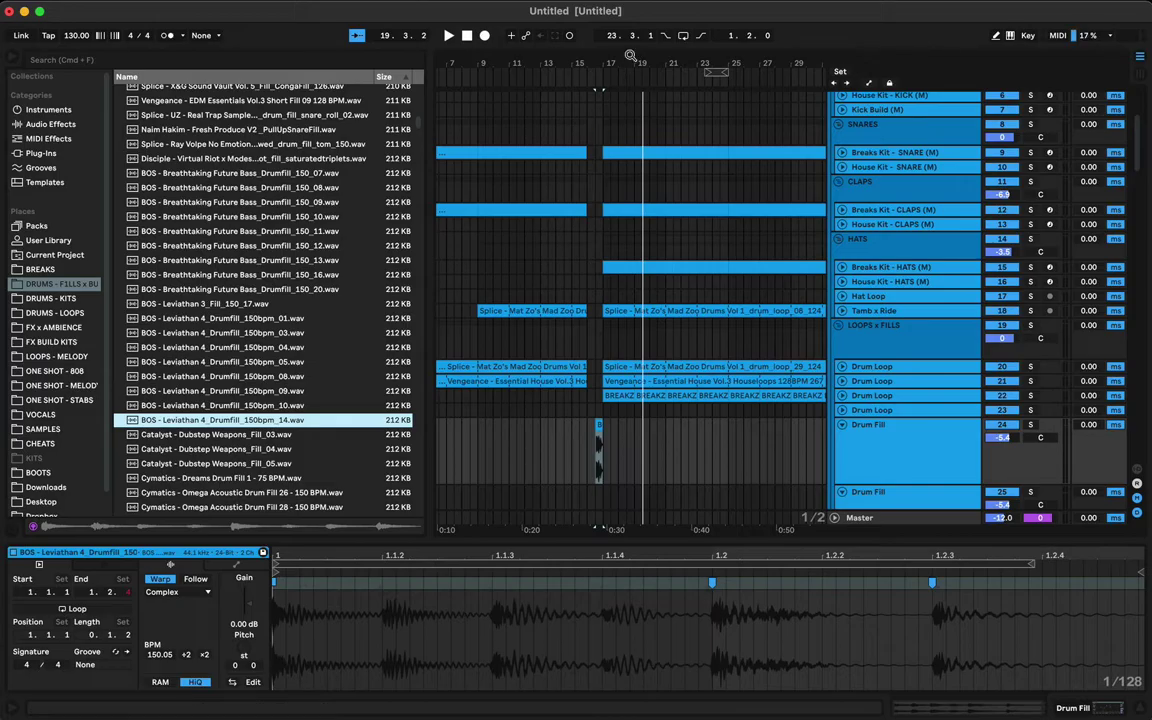
# Step: Place BOS - Leviathan 4_Drumfill_150bpm_14.wav on the upper Drum Fill track at 24.3.1 and play it in context
pyautogui.moveTo(630, 56); pyautogui.dragTo(621, 48)
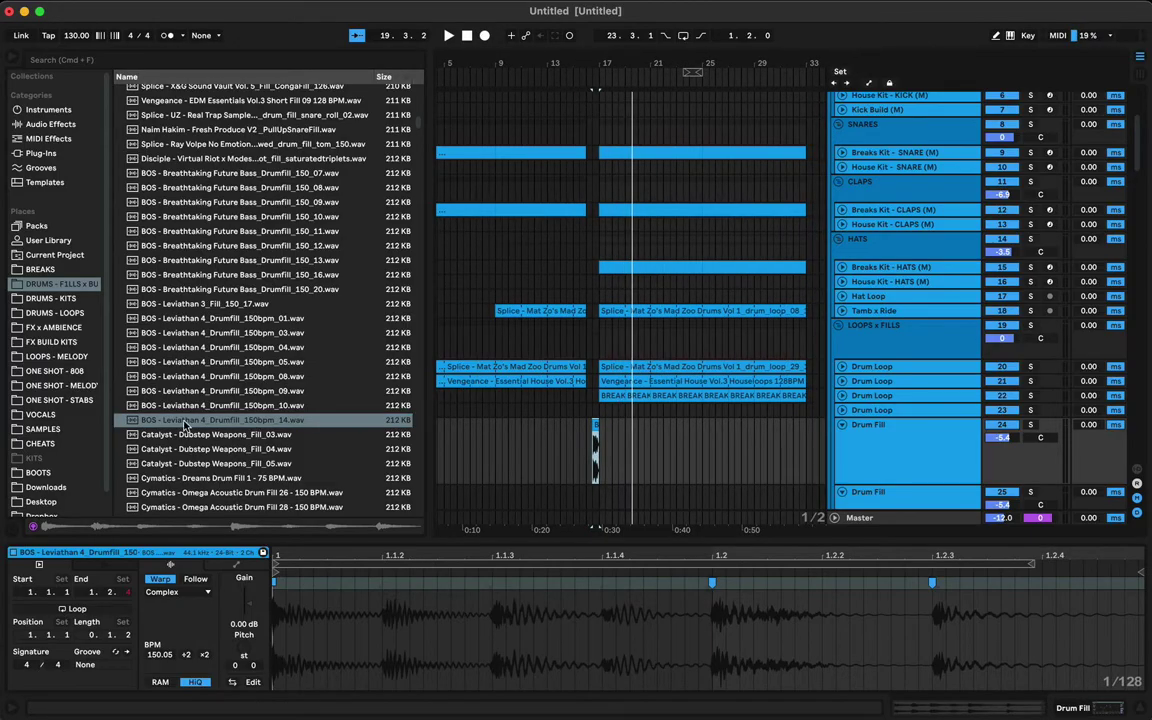
pyautogui.moveTo(185, 425); pyautogui.dragTo(703, 458)
pyautogui.press('space')
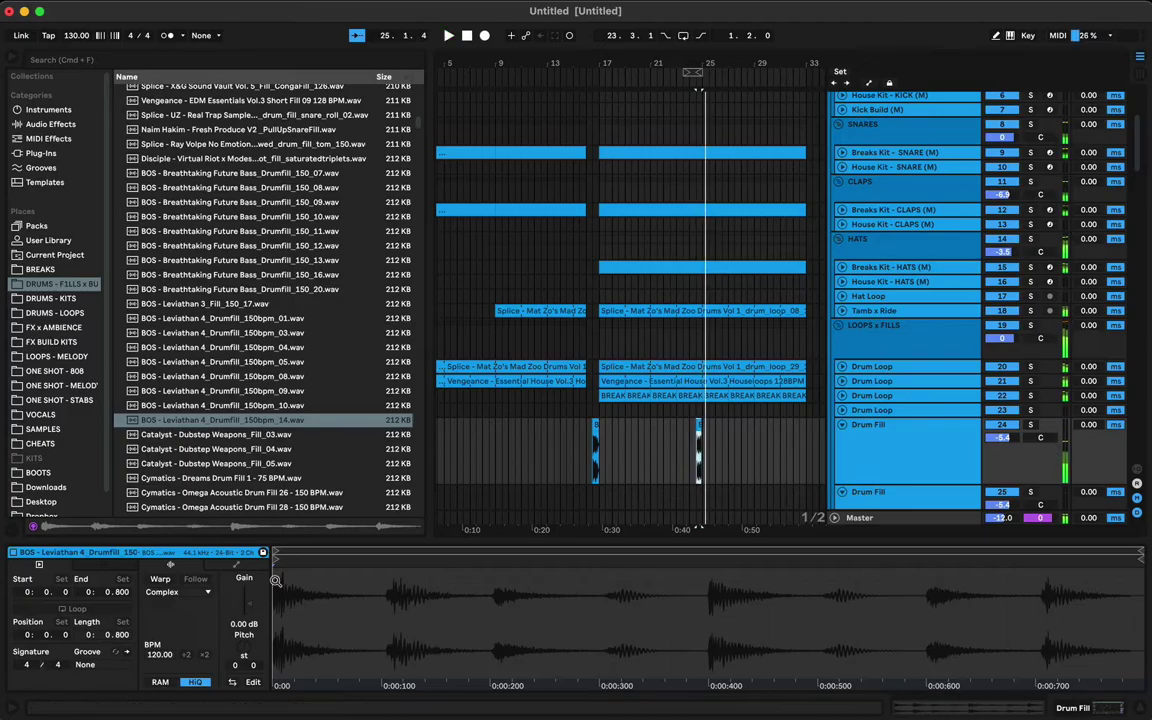
# Step: Enable warping on the Leviathan 14 fill and align its second hit to 1.1.2 and its middle hit to 1.2.1
pyautogui.click(161, 579)
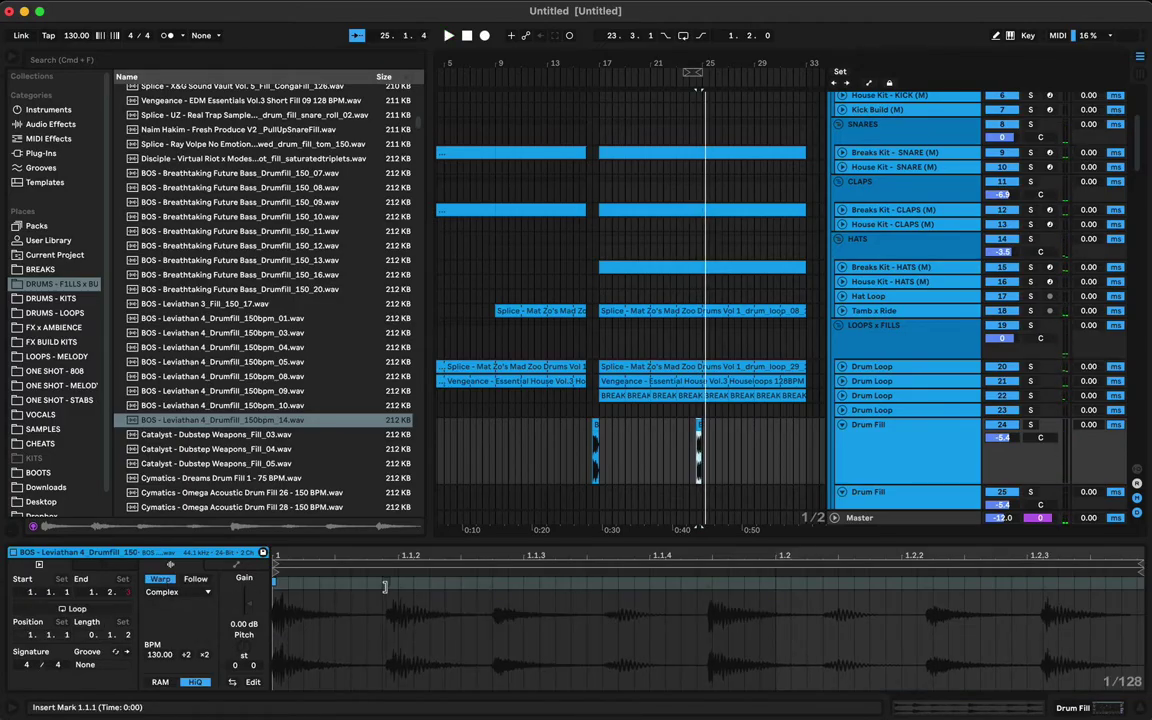
pyautogui.moveTo(385, 585); pyautogui.dragTo(397, 586)
pyautogui.press('space')
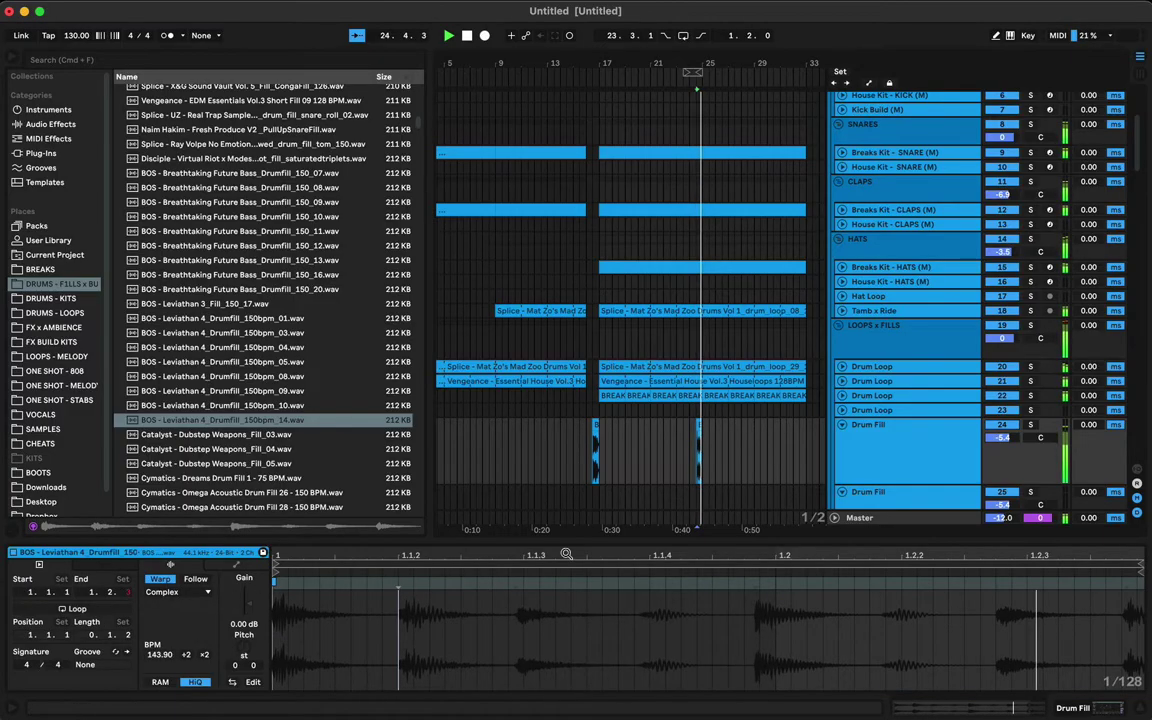
pyautogui.press('space')
pyautogui.moveTo(753, 579); pyautogui.dragTo(772, 579)
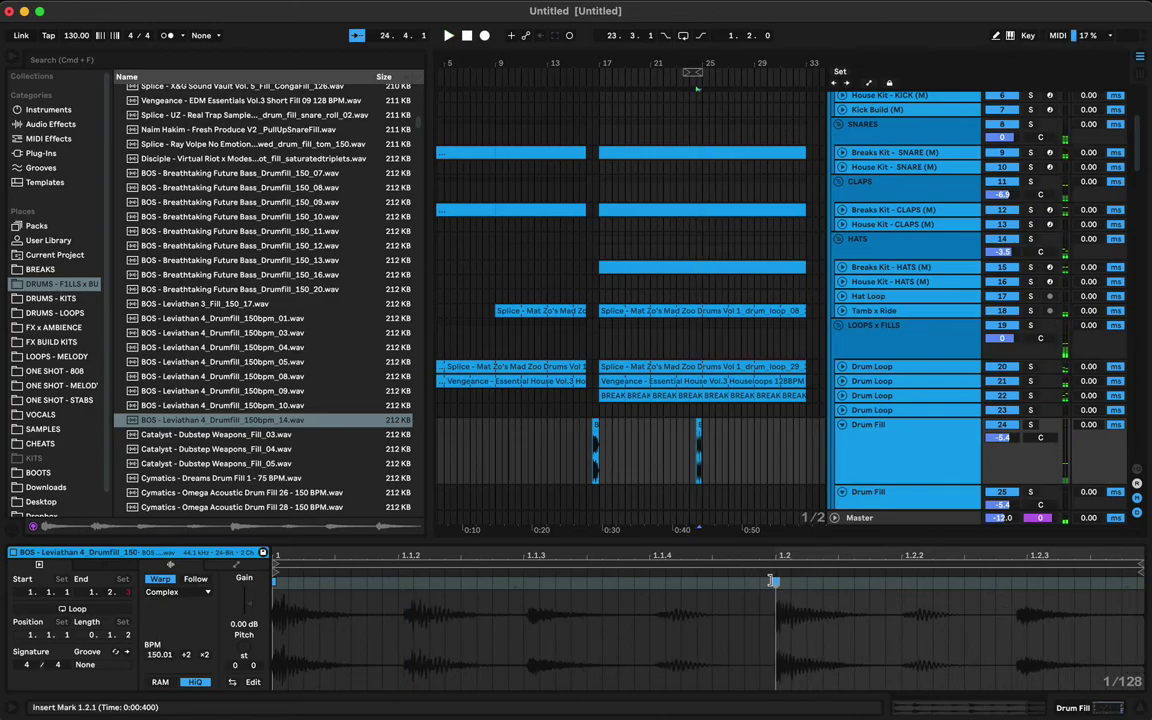
pyautogui.press('space')
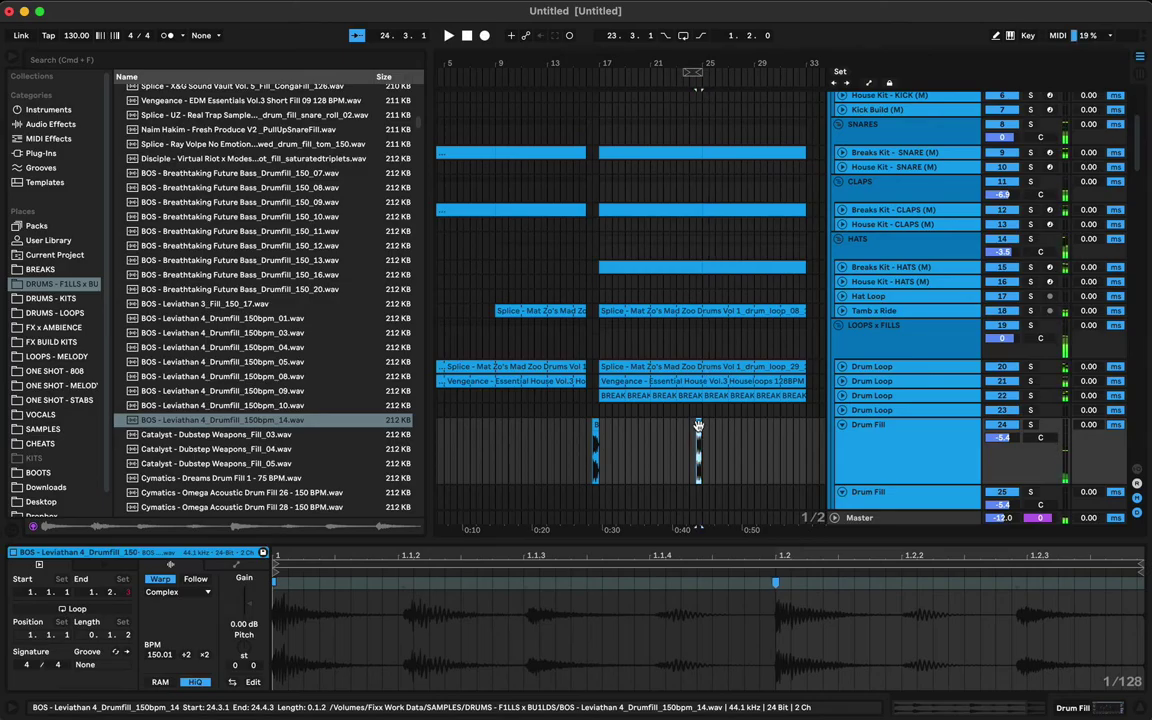
# Step: Audition Catalyst - Dubstep Weapons_Fill_04 and several Cymatics fills, including Raptor Tom Fill 18 and Terror Fill 061
pyautogui.click(230, 449)
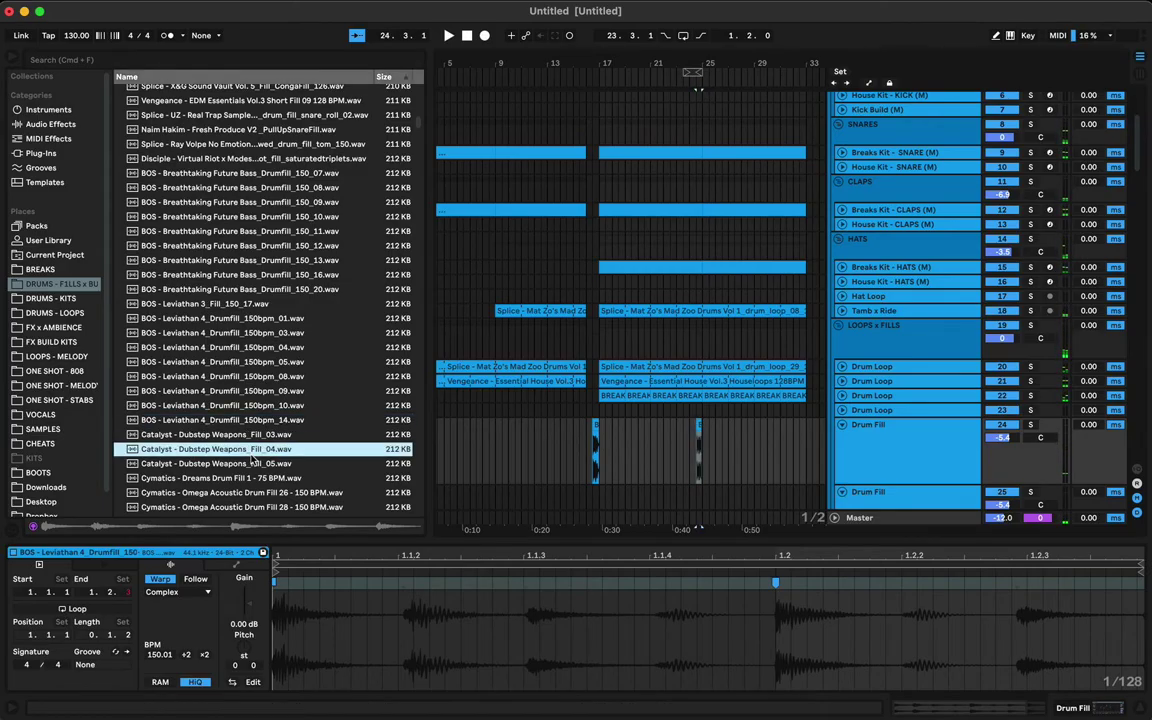
pyautogui.click(219, 478)
pyautogui.click(213, 492)
pyautogui.scroll(-5, 210, 420)
pyautogui.click(200, 340)
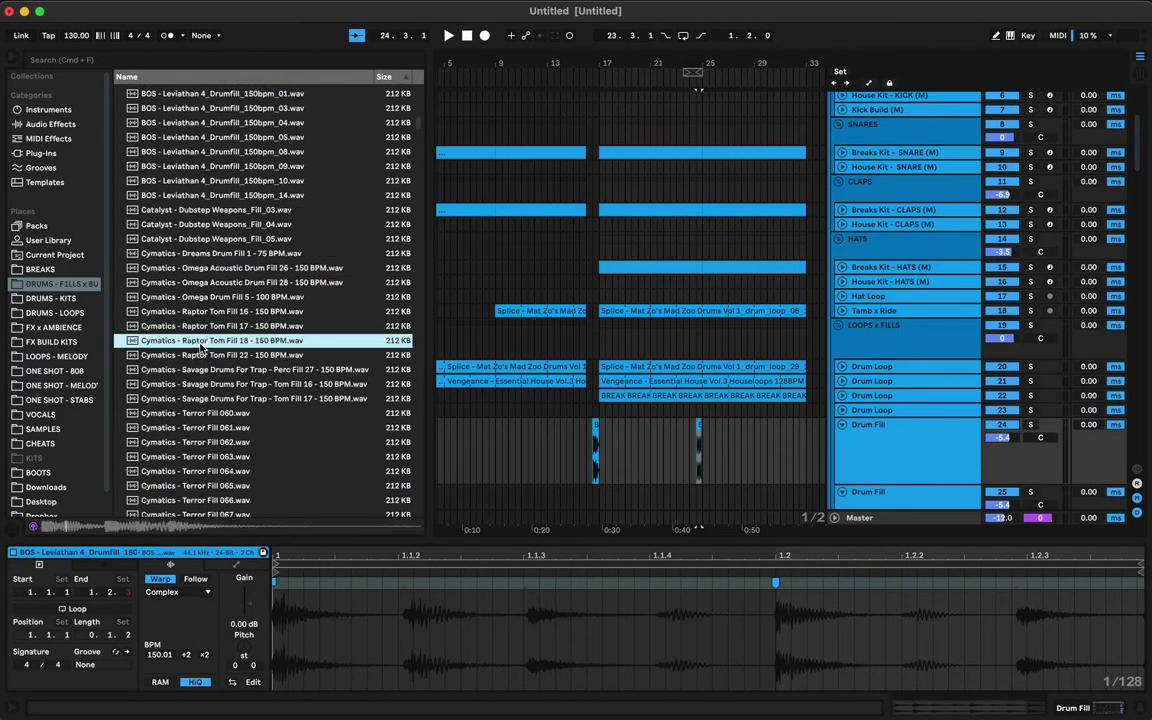
pyautogui.click(201, 383)
pyautogui.click(200, 428)
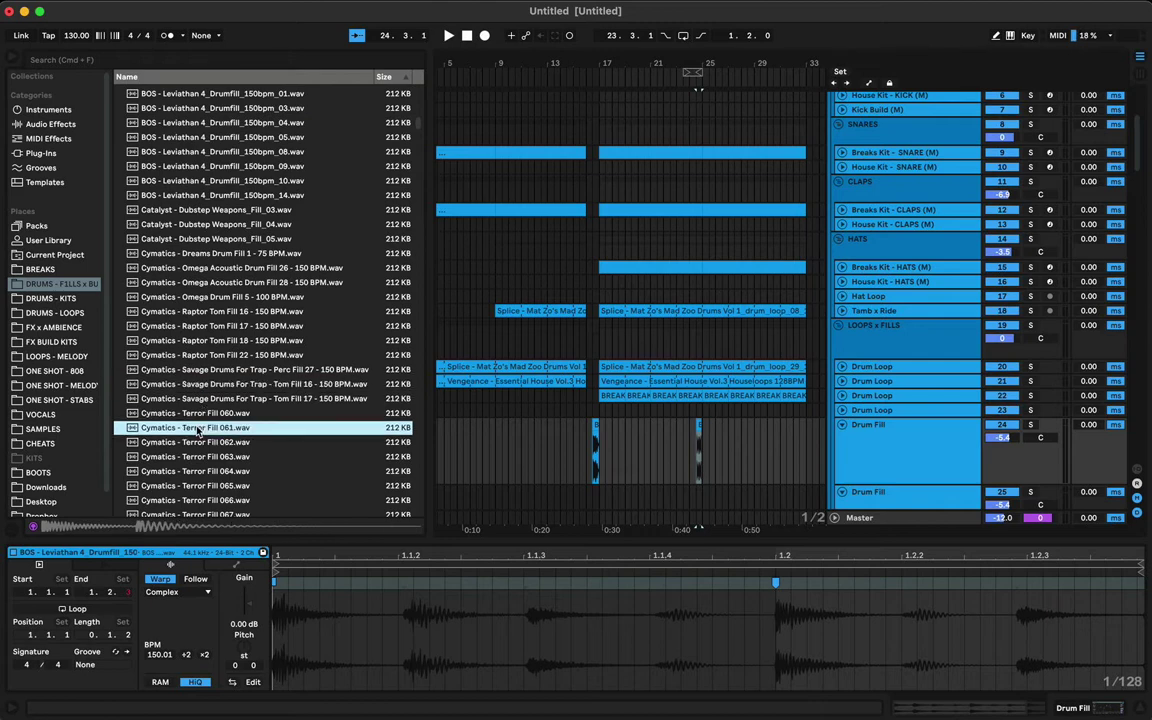
# Step: Audition further short fills, including Cymatics - X Drum Fill 91 and Disciple - Dodge & Fuski tom fill 05
pyautogui.scroll(-5, 208, 452)
pyautogui.click(194, 398)
pyautogui.scroll(-7, 194, 401)
pyautogui.scroll(-2, 195, 403)
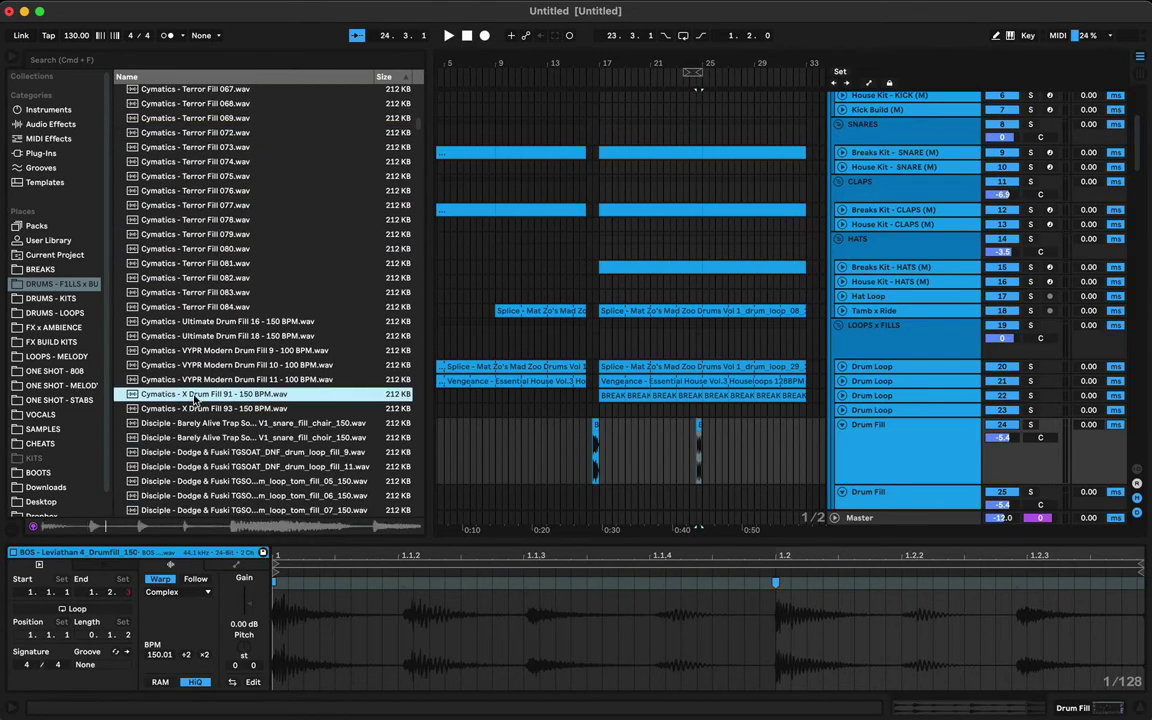
pyautogui.click(199, 352)
pyautogui.click(205, 396)
pyautogui.scroll(-7, 229, 411)
pyautogui.click(203, 365)
pyautogui.click(208, 407)
# Step: Audition more Disciple - Dodge & Fuski tom fills, including 10 and 16
pyautogui.scroll(-6, 210, 404)
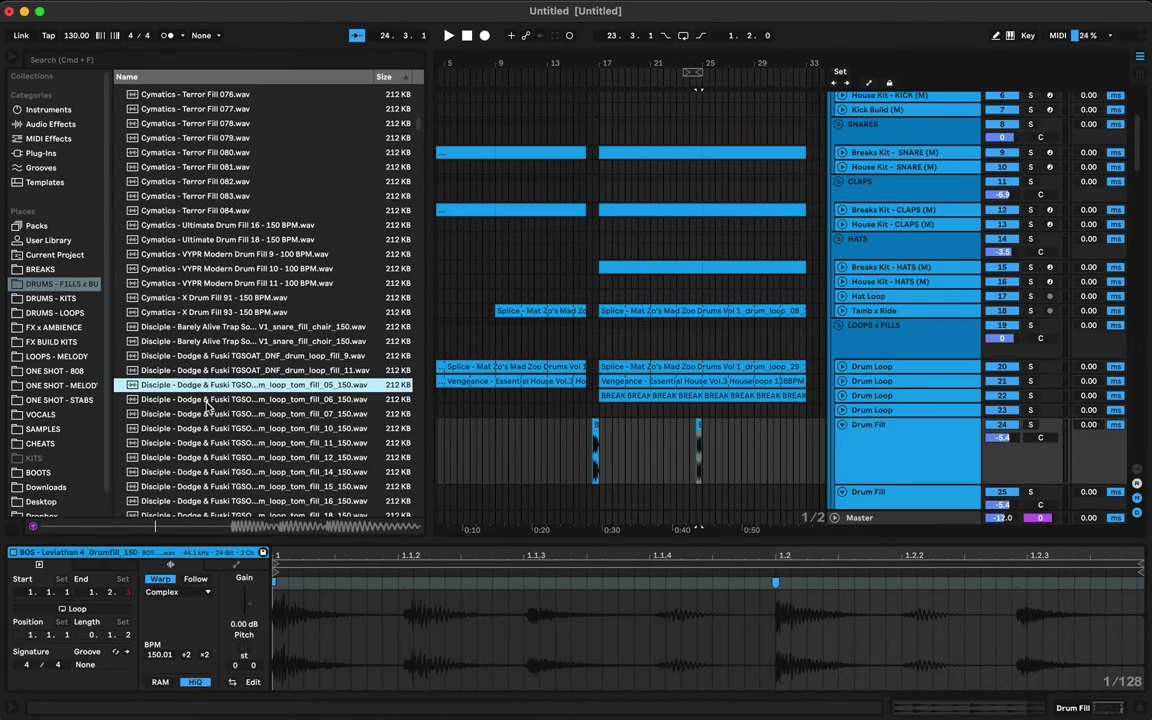
pyautogui.click(217, 365)
pyautogui.scroll(-7, 219, 368)
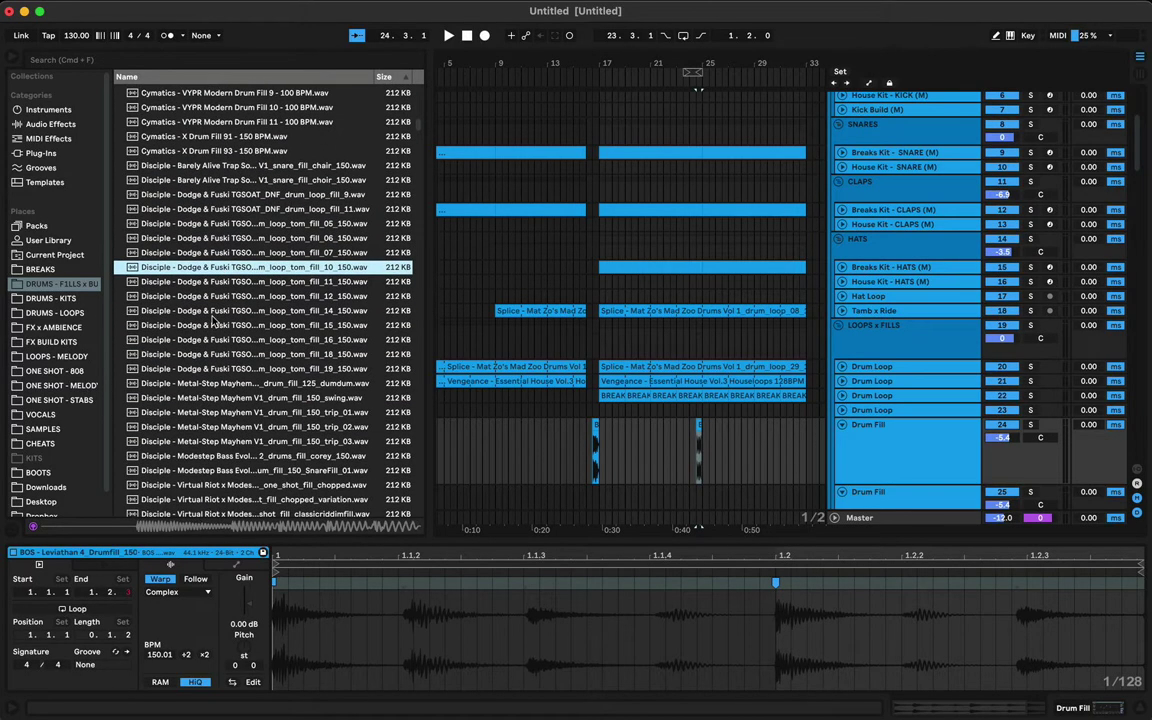
pyautogui.click(212, 313)
pyautogui.click(221, 343)
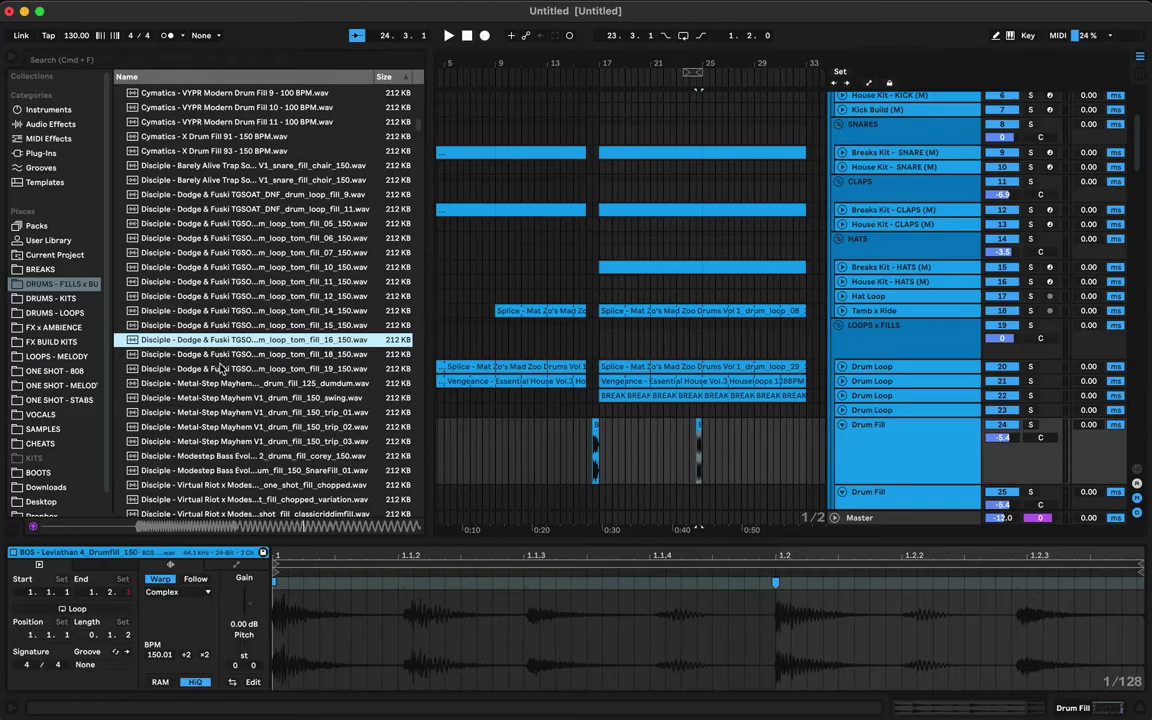
pyautogui.click(225, 372)
# Step: Audition Disciple - Metal-Step Mayhem drum fill trip_01 and the Virtual Riot x Modestep chopped_variation and downwards fills
pyautogui.scroll(-3, 220, 370)
pyautogui.click(218, 368)
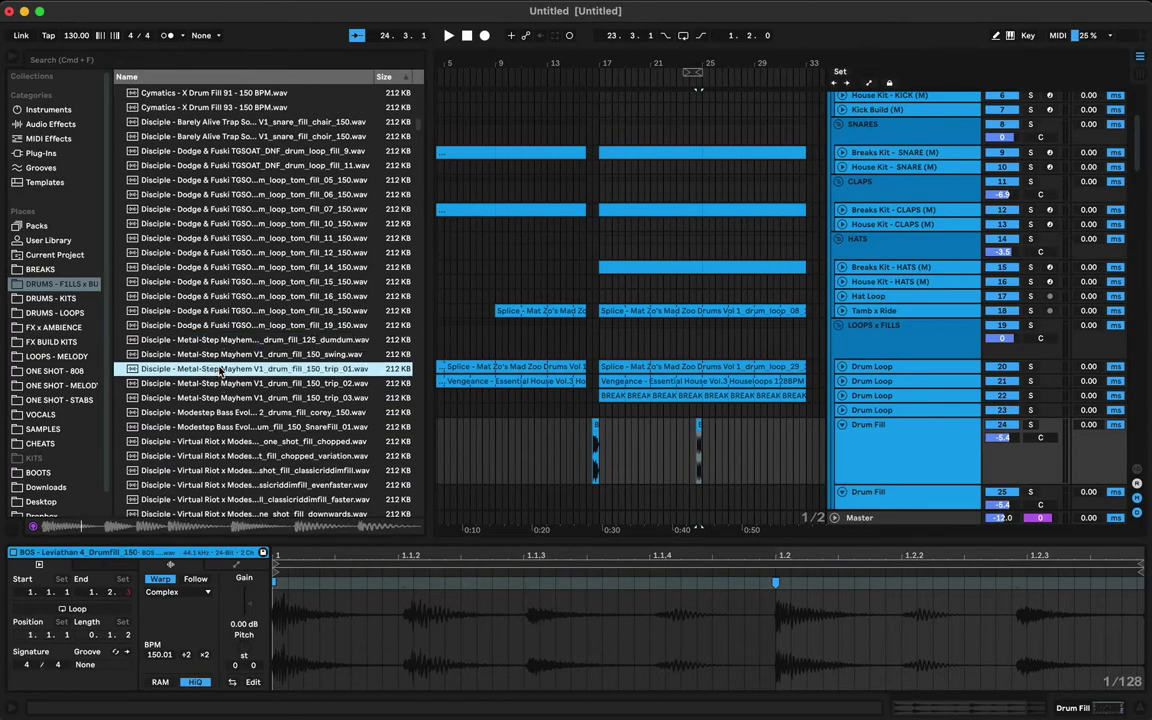
pyautogui.scroll(-4, 215, 350)
pyautogui.click(220, 349)
pyautogui.click(213, 378)
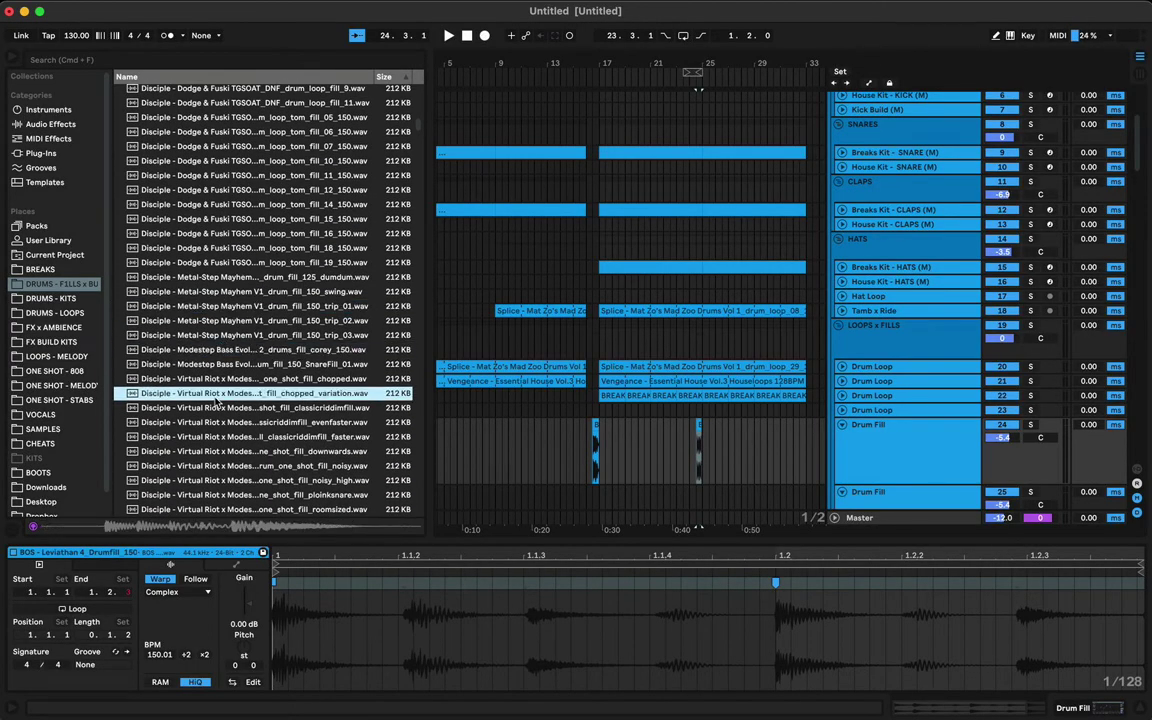
pyautogui.scroll(-5, 213, 378)
pyautogui.click(213, 375)
pyautogui.scroll(-1, 212, 376)
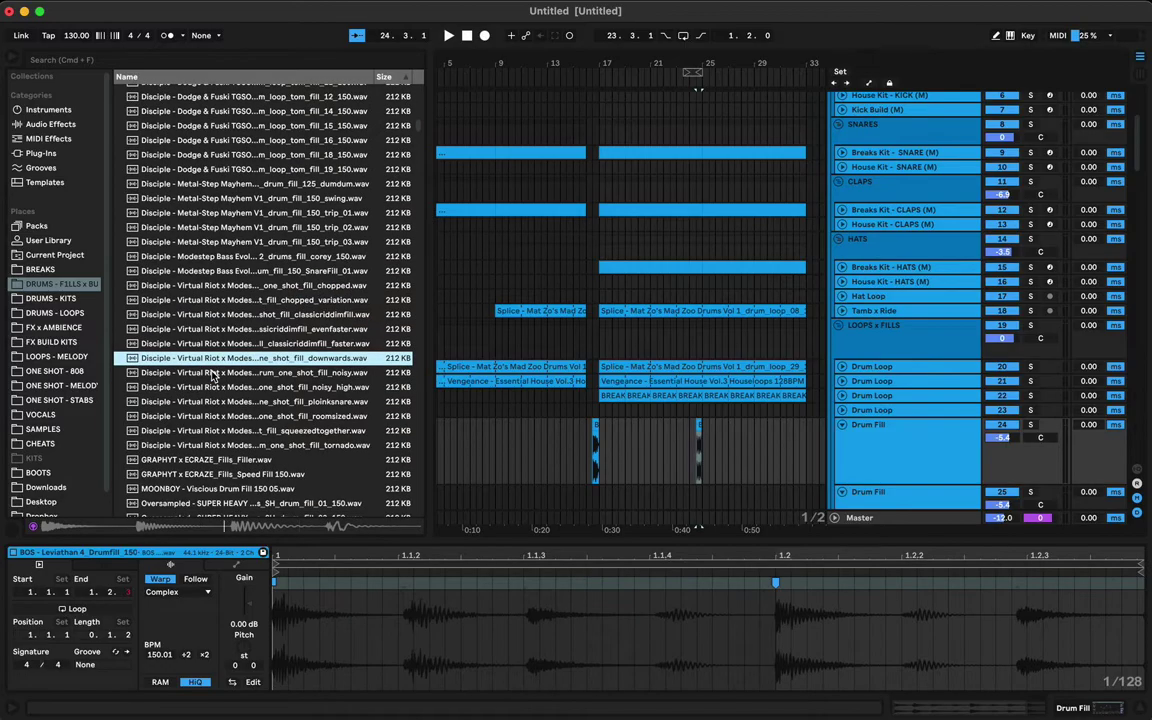
# Step: Replace the Leviathan 14 clip at 24.3.1 with the Disciple - Virtual Riot x Modestep drum_one_shot_fill_noisy sample and play it in context
pyautogui.click(213, 372)
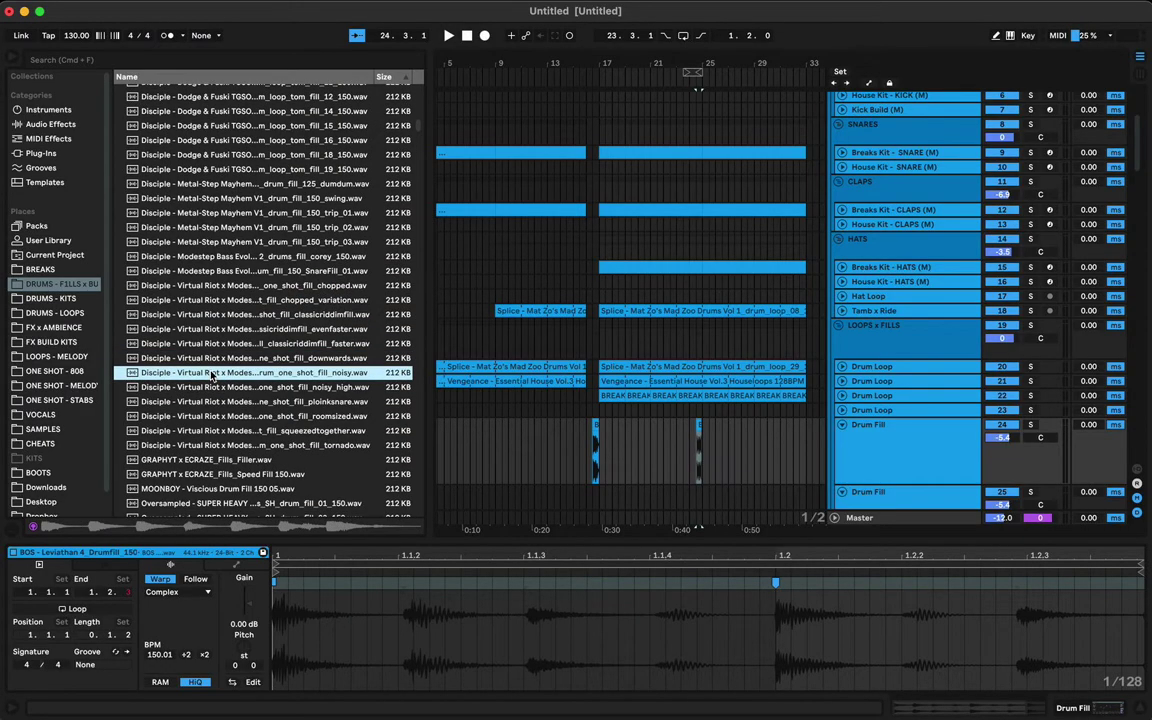
pyautogui.click(703, 437)
pyautogui.press('space')
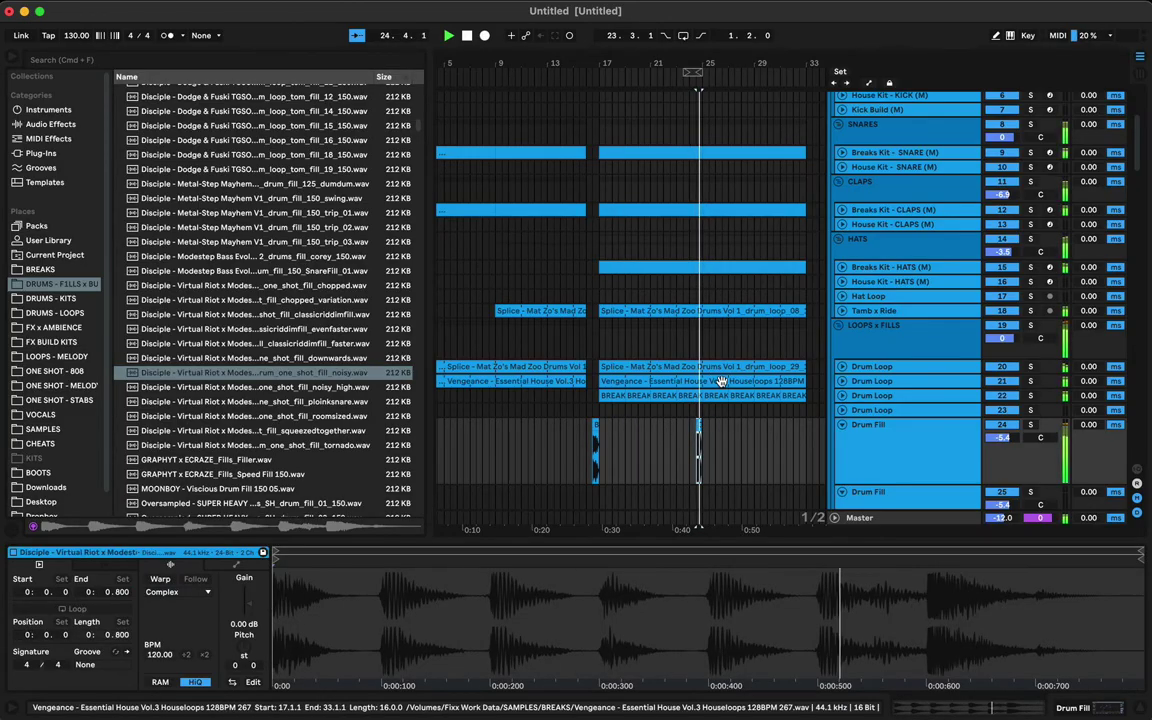
# Step: Enable warping on the noisy fill, stretch its last hit to 1.2.3 and play the transition
pyautogui.click(161, 579)
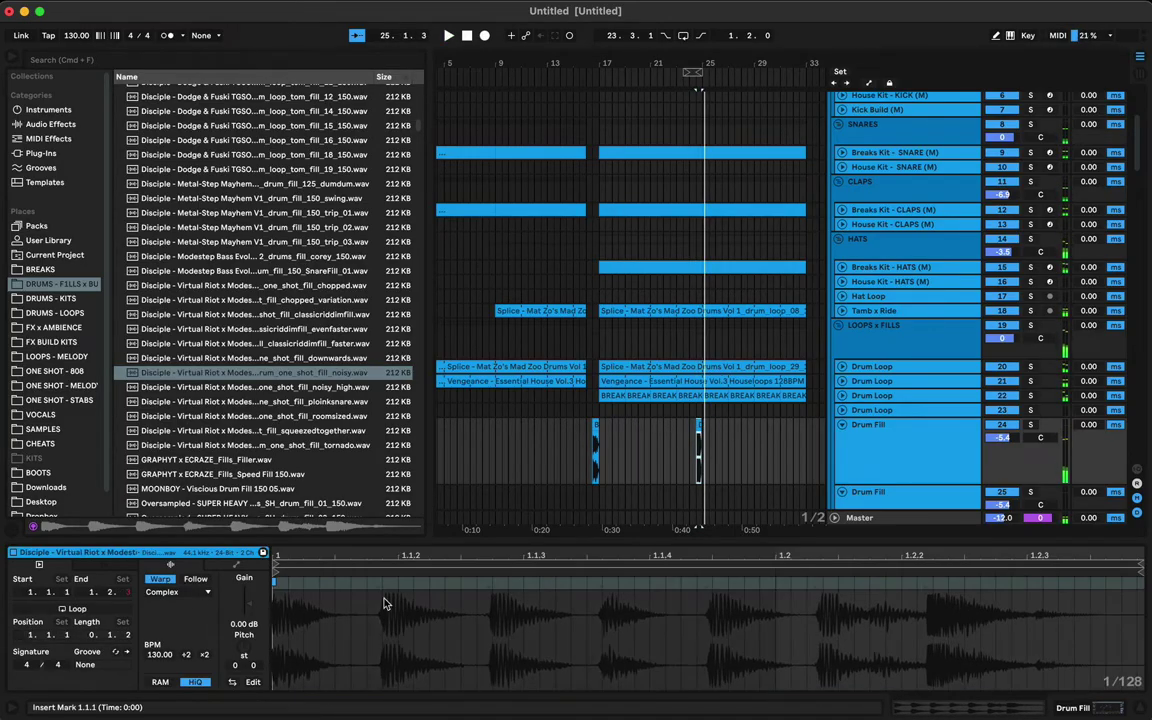
pyautogui.click(925, 576)
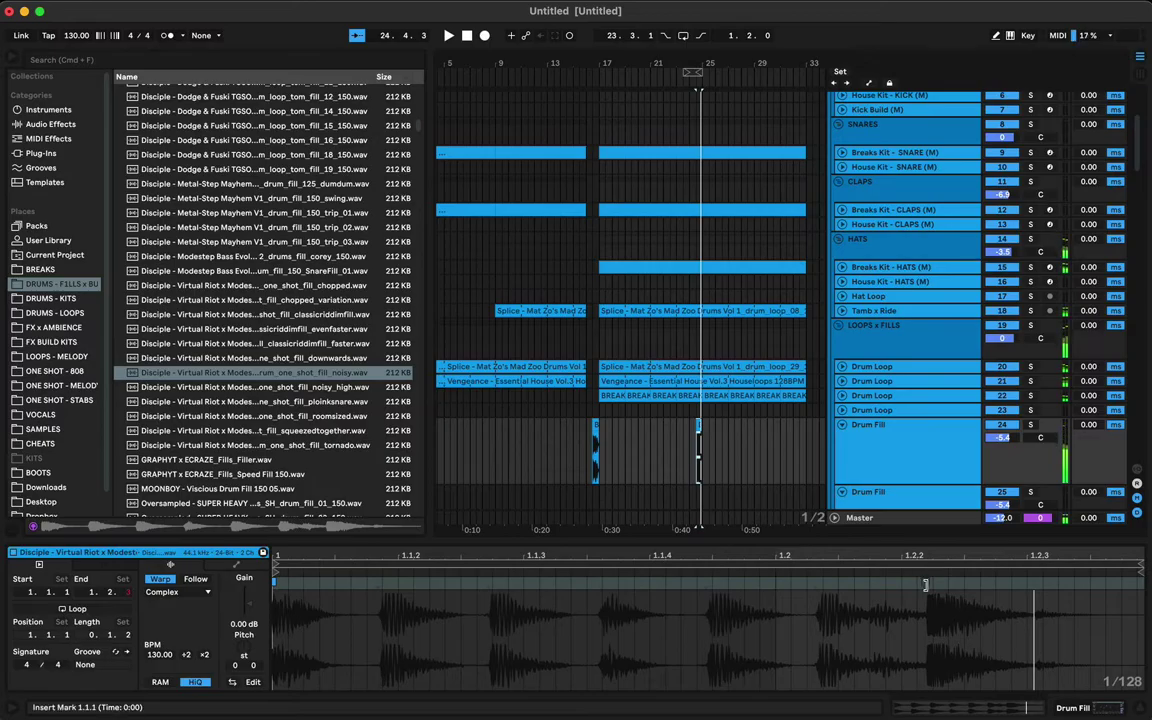
pyautogui.moveTo(925, 585)
pyautogui.mouseDown()
pyautogui.moveTo(1043, 585)
pyautogui.moveTo(1027, 585)
pyautogui.mouseUp()
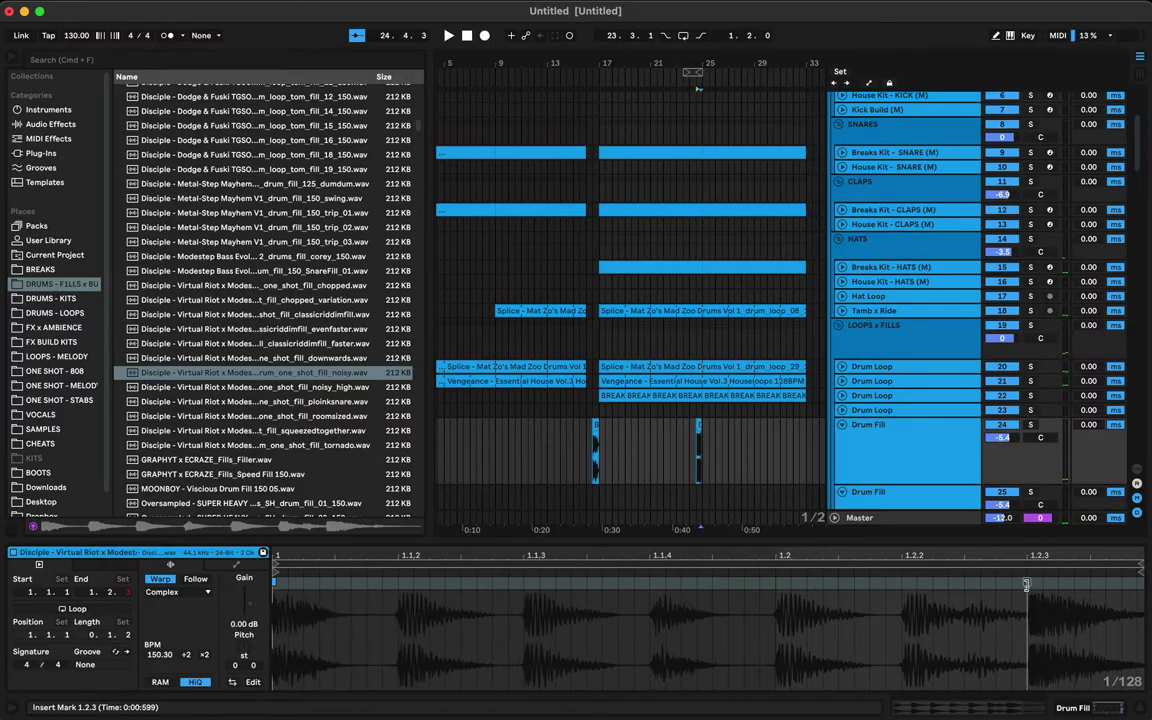
pyautogui.click(1025, 580)
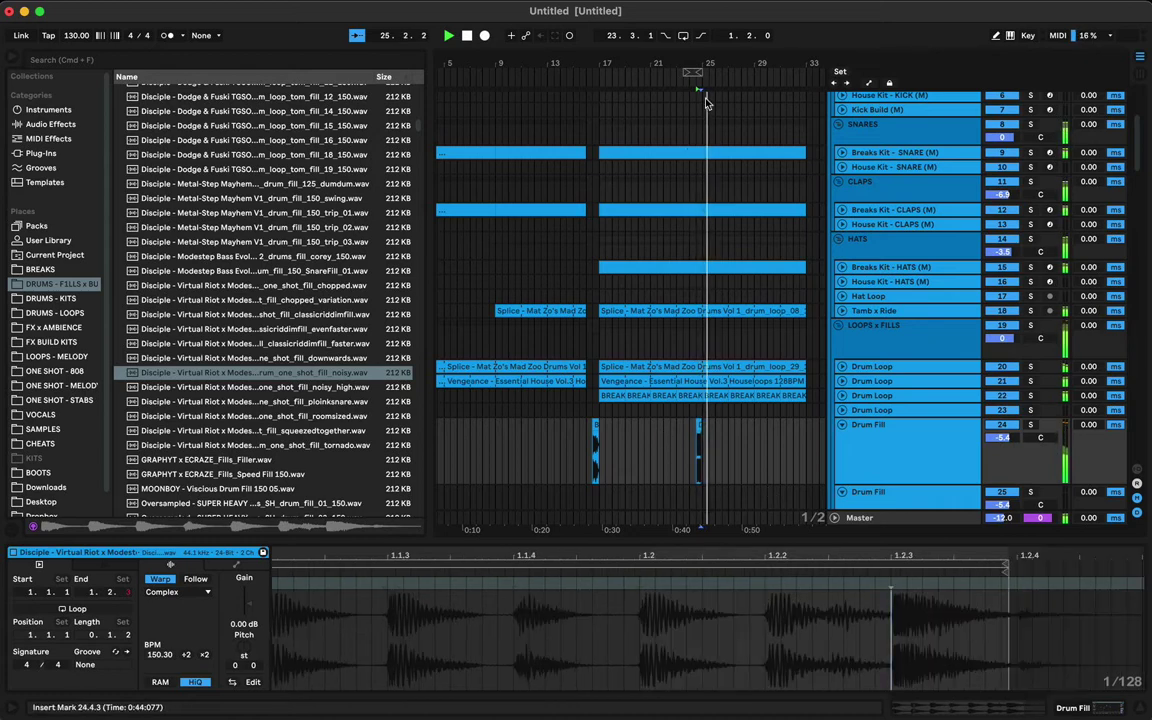
pyautogui.press('space')
# Step: Extend the end of the noisy fill clip to 25.1.1 and play it
pyautogui.moveTo(703, 60); pyautogui.dragTo(693, 150)
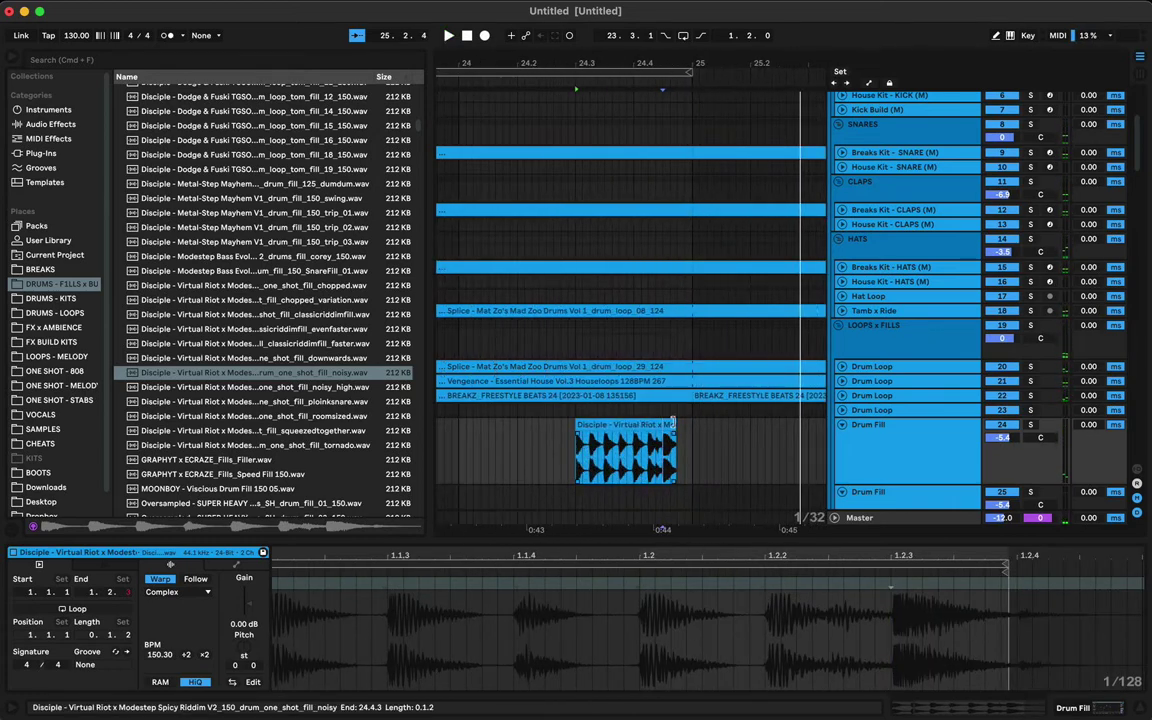
pyautogui.moveTo(674, 424); pyautogui.dragTo(690, 424)
pyautogui.press('space')
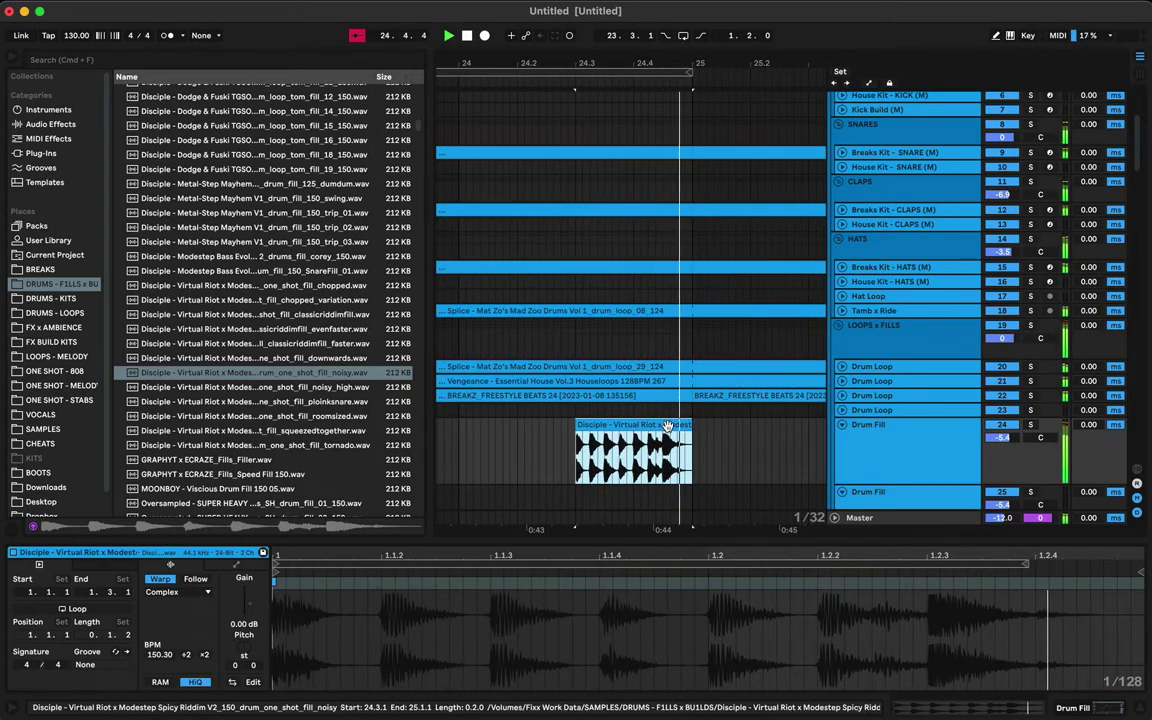
pyautogui.press('space')
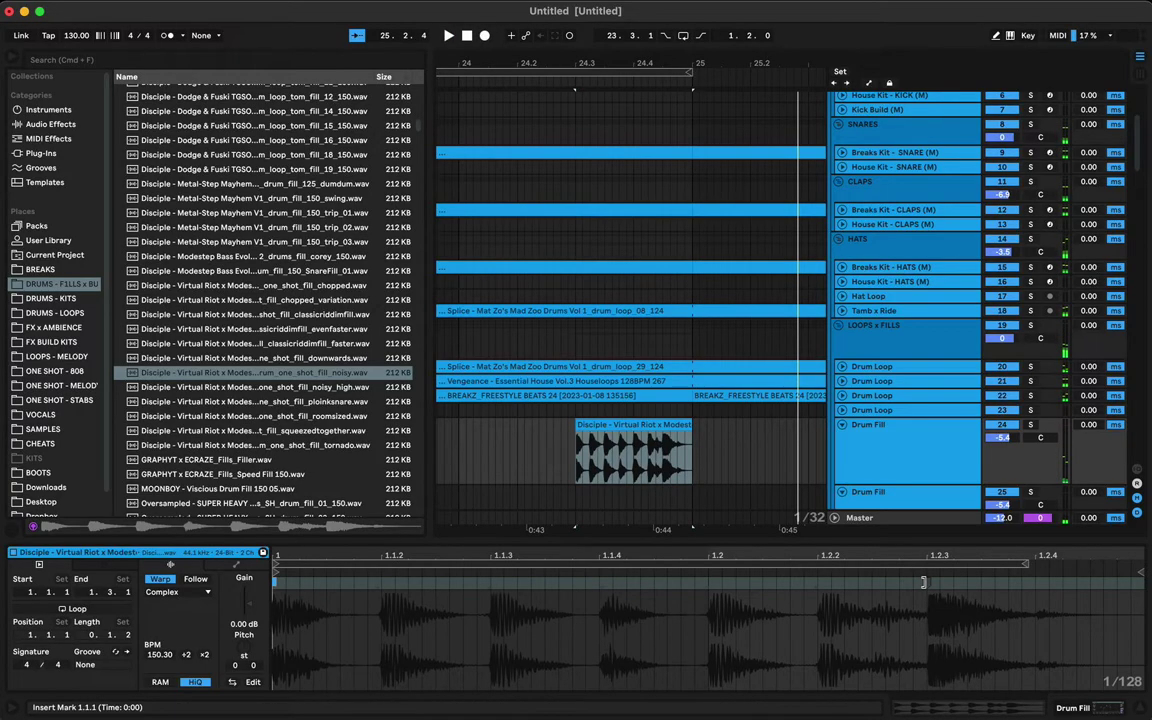
# Step: Fine-tune the warp marker on the noisy fill's last hit near 1.2.3 and replay the fill
pyautogui.click(923, 581)
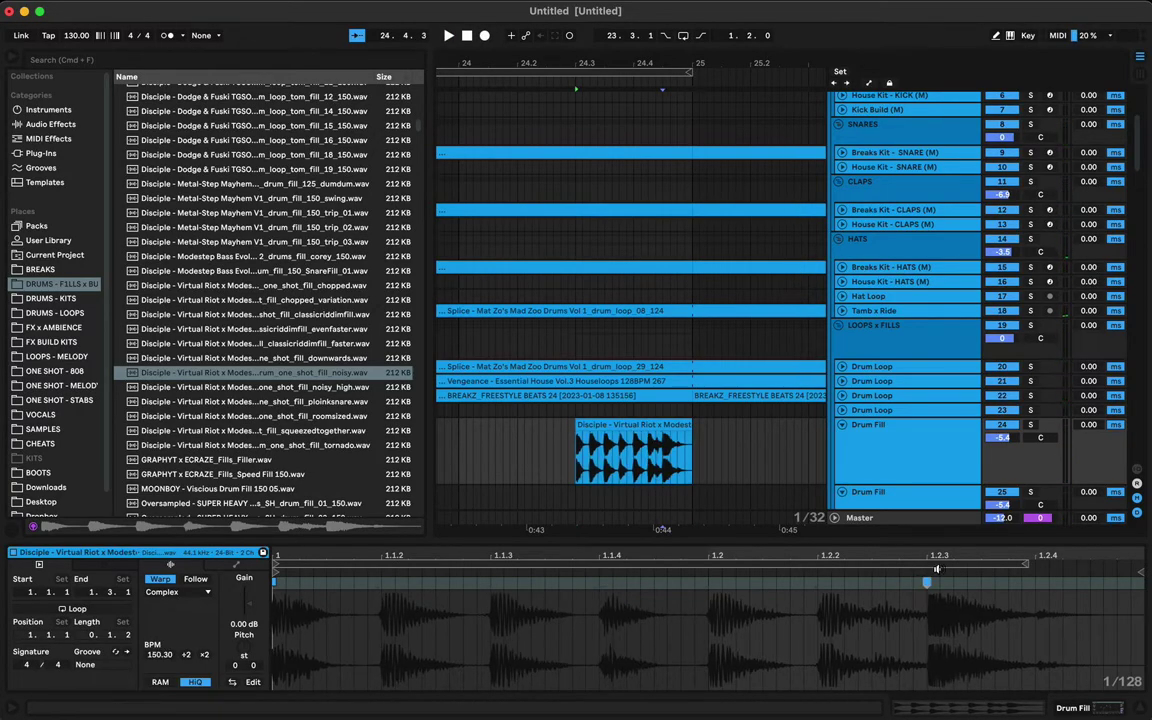
pyautogui.moveTo(935, 554); pyautogui.dragTo(935, 640)
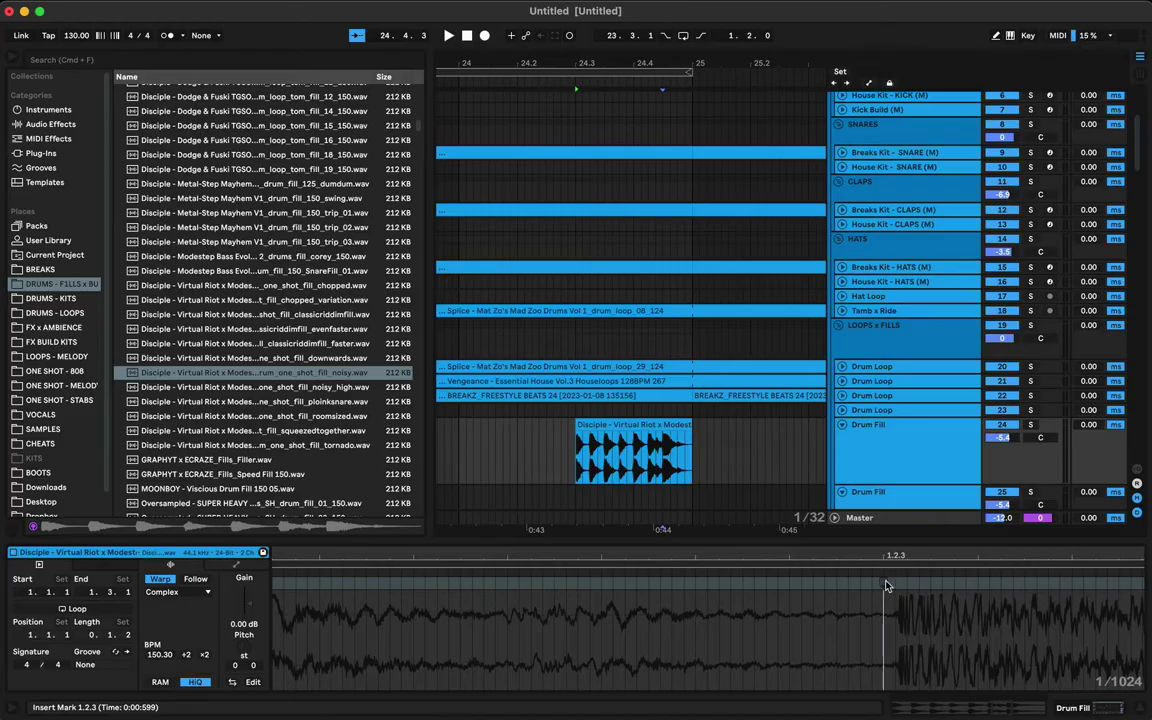
pyautogui.moveTo(894, 581); pyautogui.dragTo(885, 584)
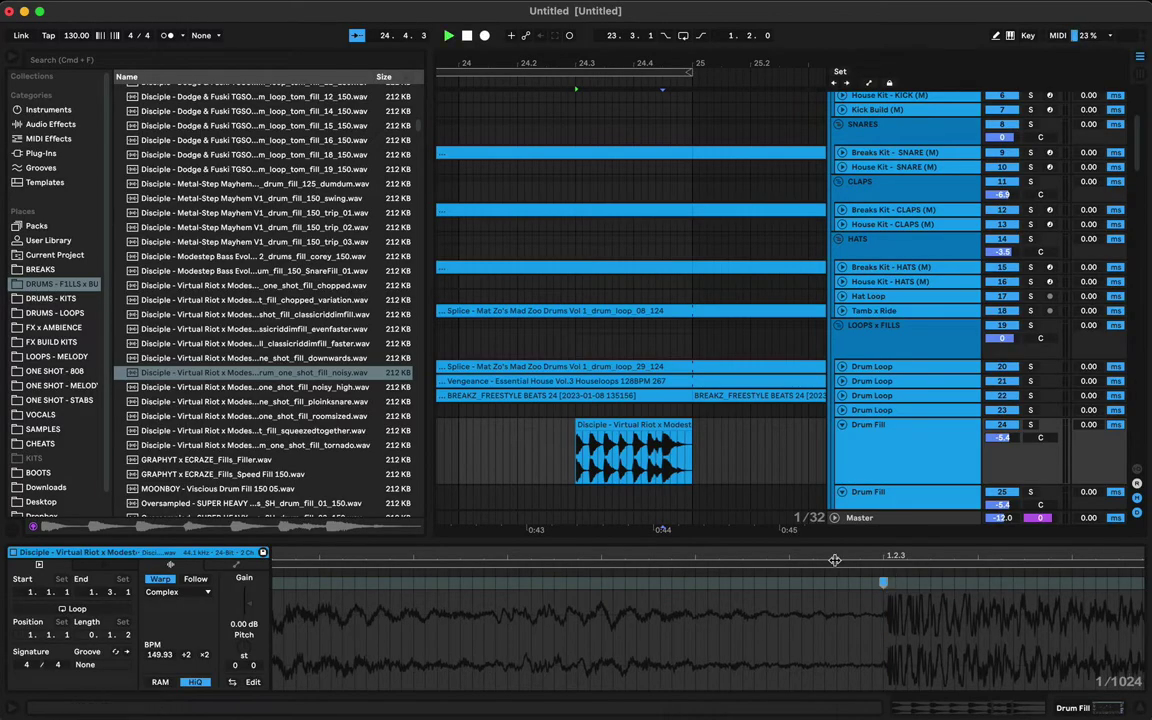
pyautogui.moveTo(802, 558); pyautogui.dragTo(1038, 559)
pyautogui.press('space')
pyautogui.press('space')
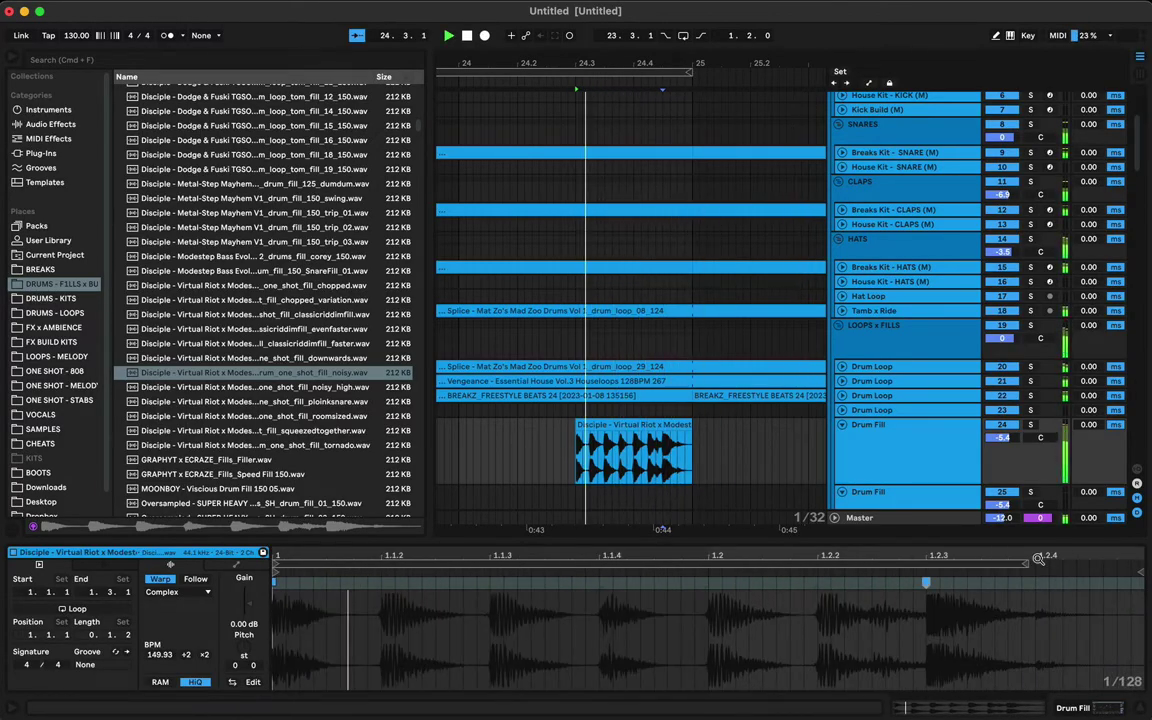
pyautogui.press('space')
# Step: Lower the noisy fill clip's gain to -1.77 dB and play it
pyautogui.click(625, 425)
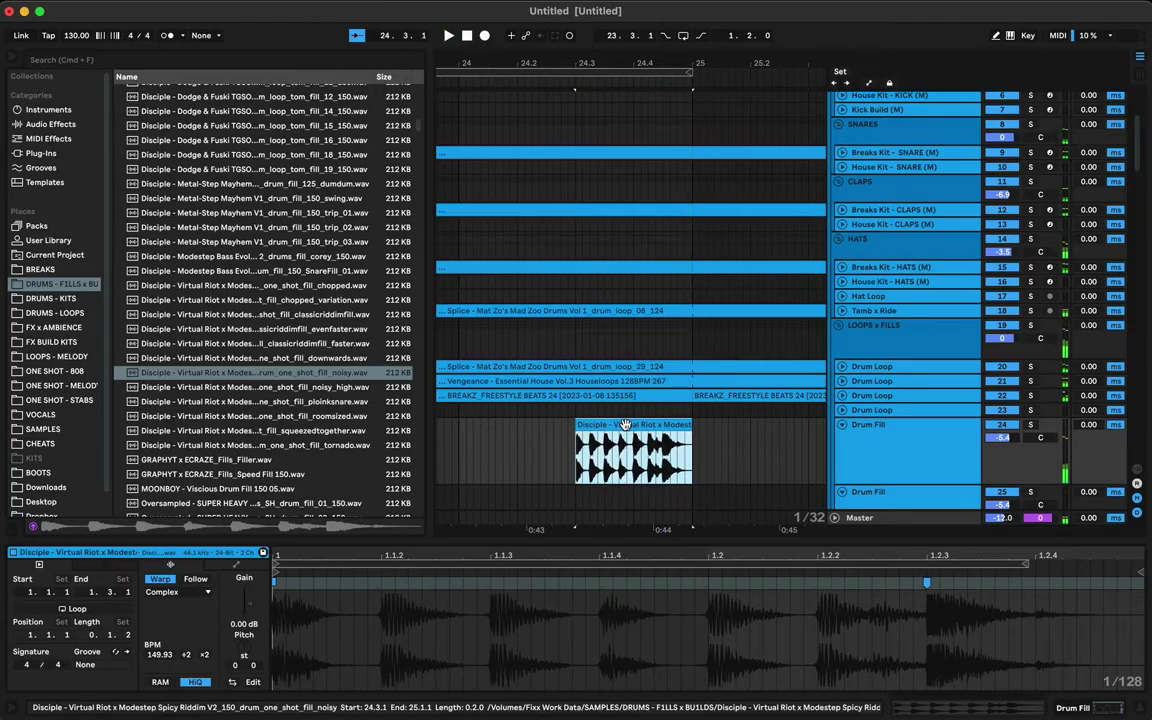
pyautogui.click(334, 527)
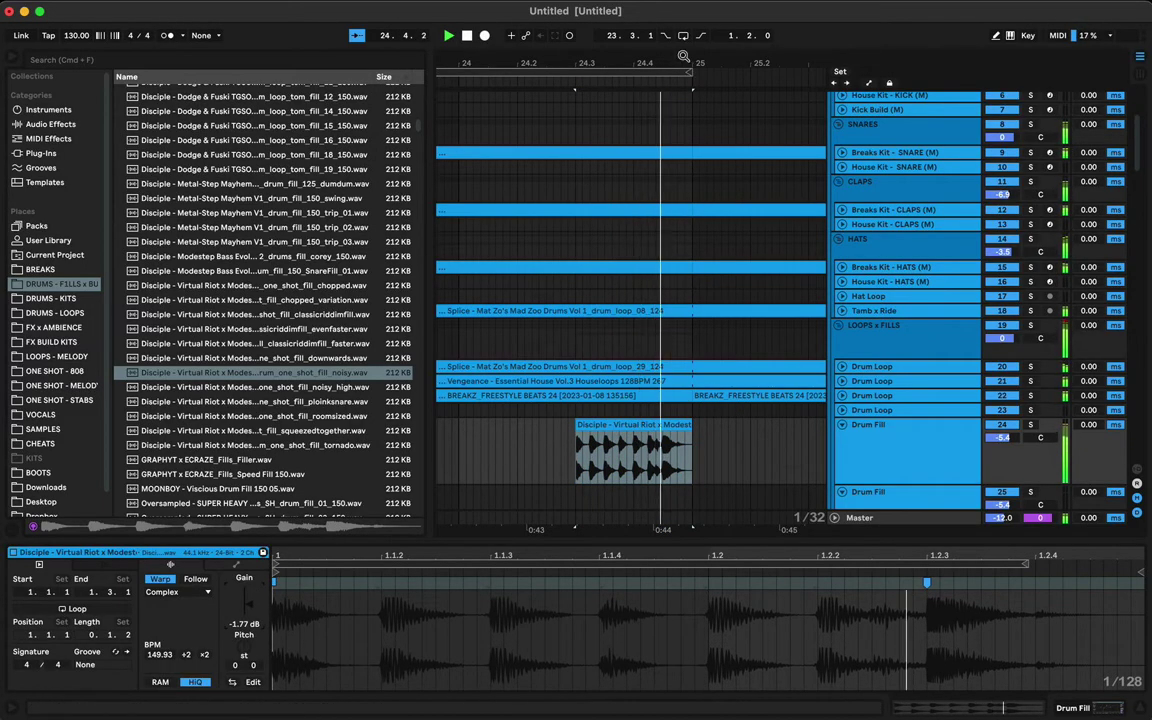
pyautogui.moveTo(683, 57); pyautogui.dragTo(683, 80)
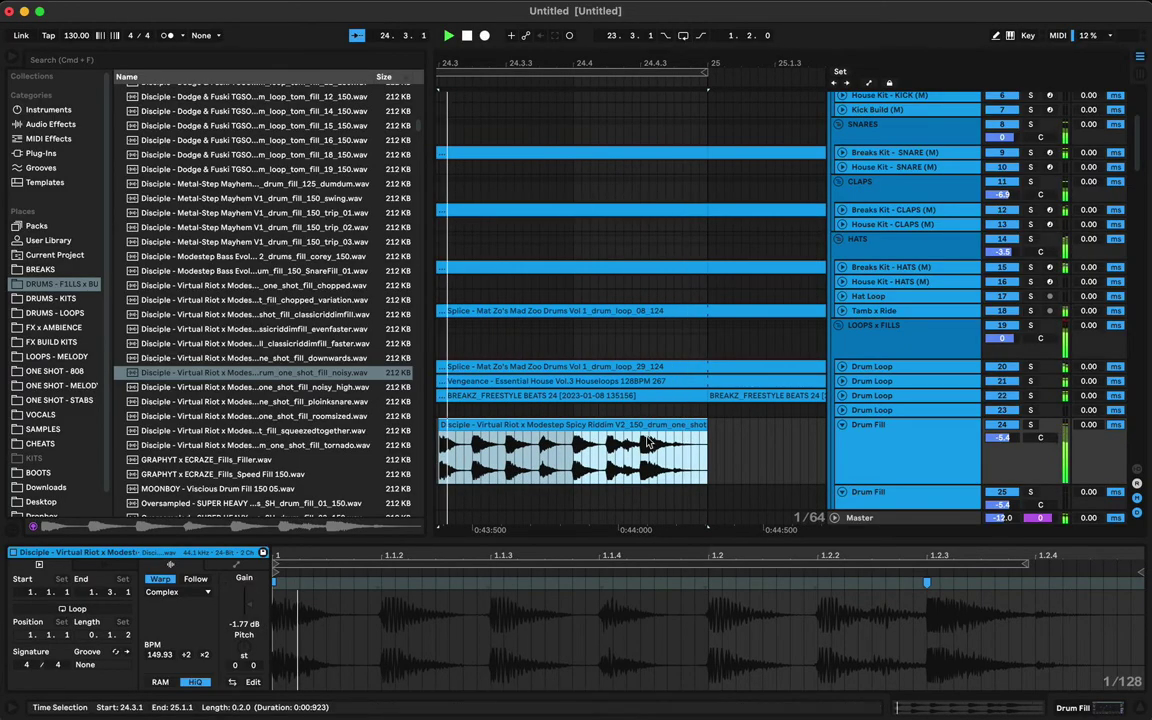
# Step: Duplicate the fill's hit at 24.4.1 onto 24.4.2 and play the edited fill
pyautogui.moveTo(574, 458); pyautogui.dragTo(606, 465)
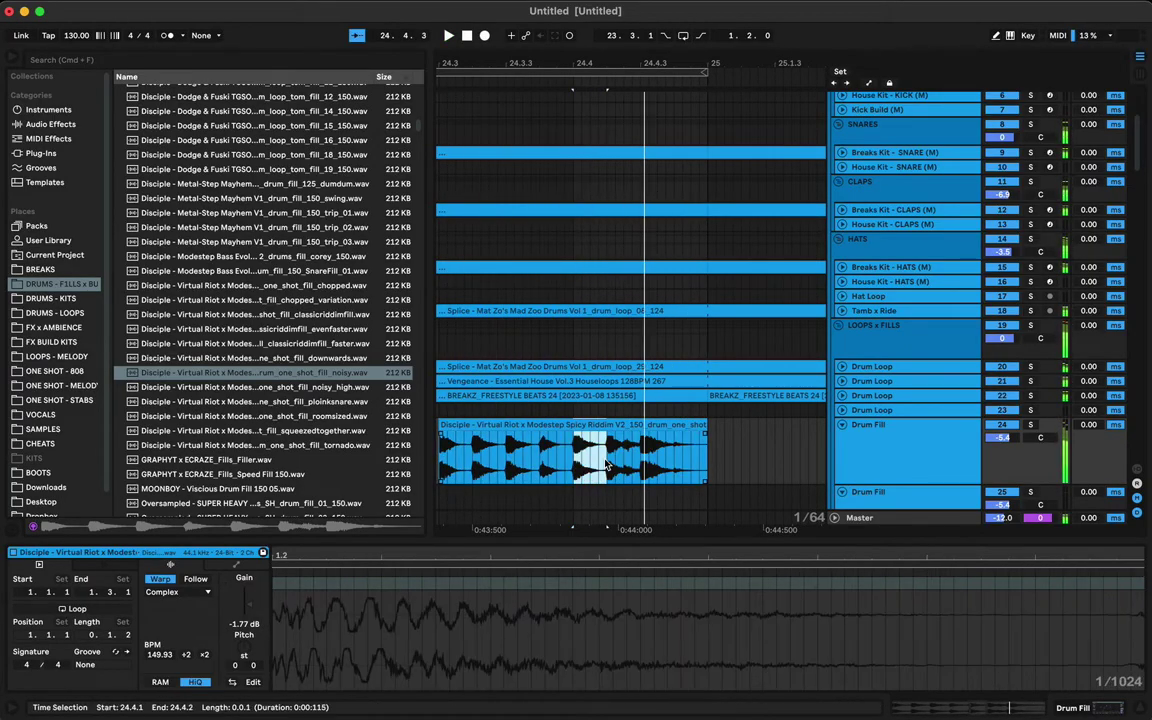
pyautogui.press('super+d')
pyautogui.click(538, 427)
pyautogui.press('space')
pyautogui.hscroll(2, 541, 430)
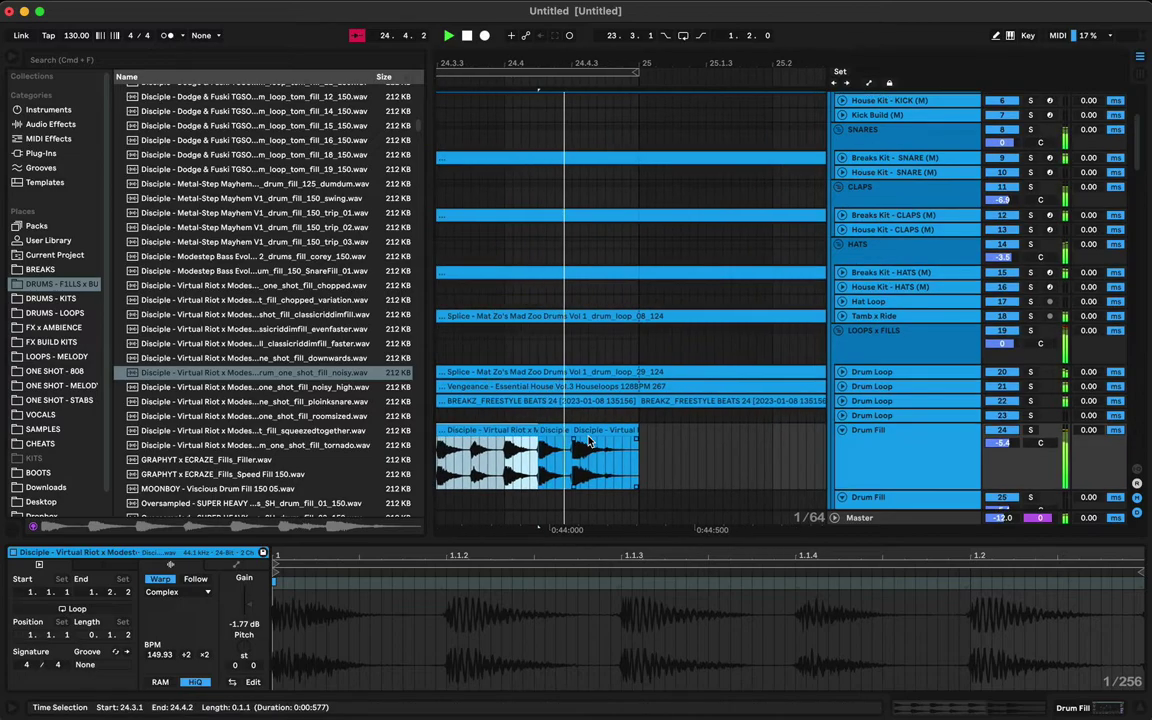
pyautogui.press('space')
# Step: Hide the browser and copy the fill slice at 24.4.2 to 24.4.4
pyautogui.click(10, 57)
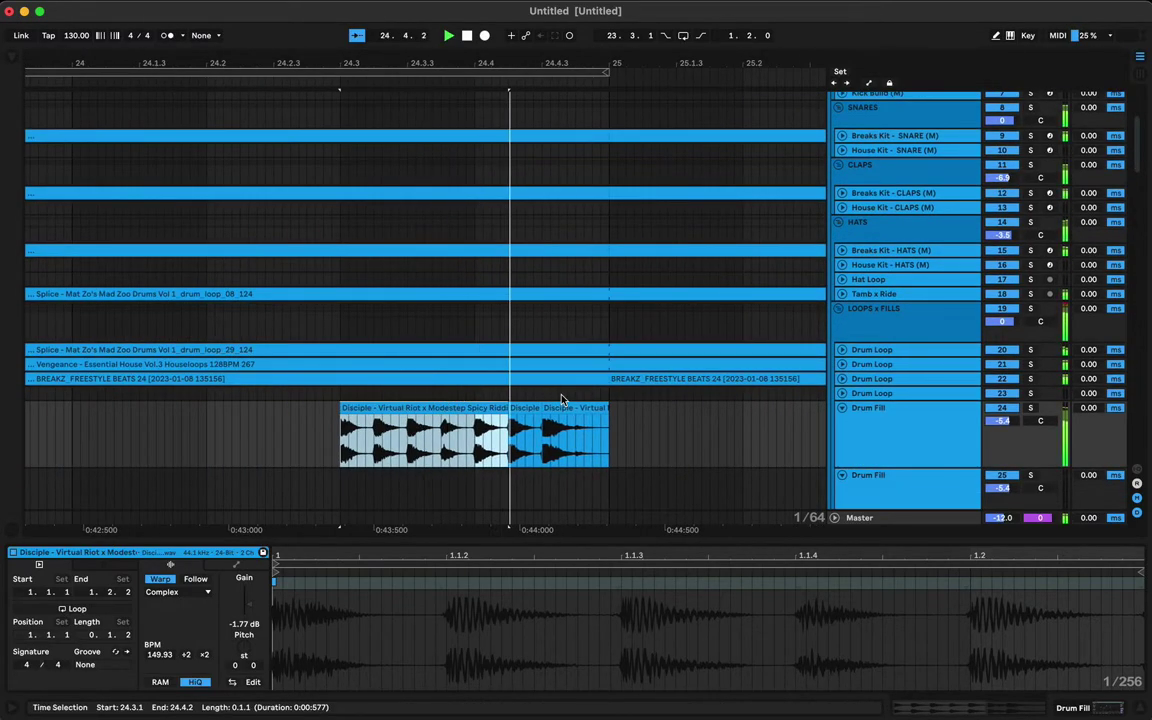
pyautogui.click(497, 401)
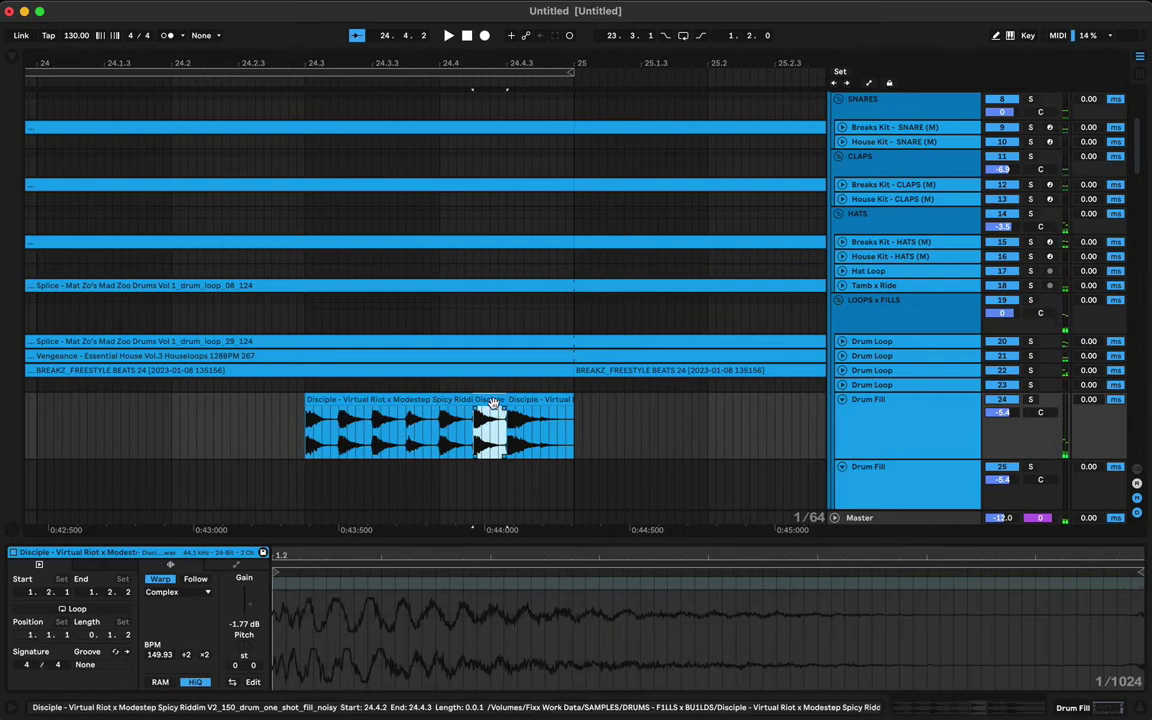
pyautogui.moveTo(494, 404); pyautogui.dragTo(562, 409)
# Step: Lower the gain of the fill slice at 24.4.3 to -11.1 dB and play it
pyautogui.click(523, 412)
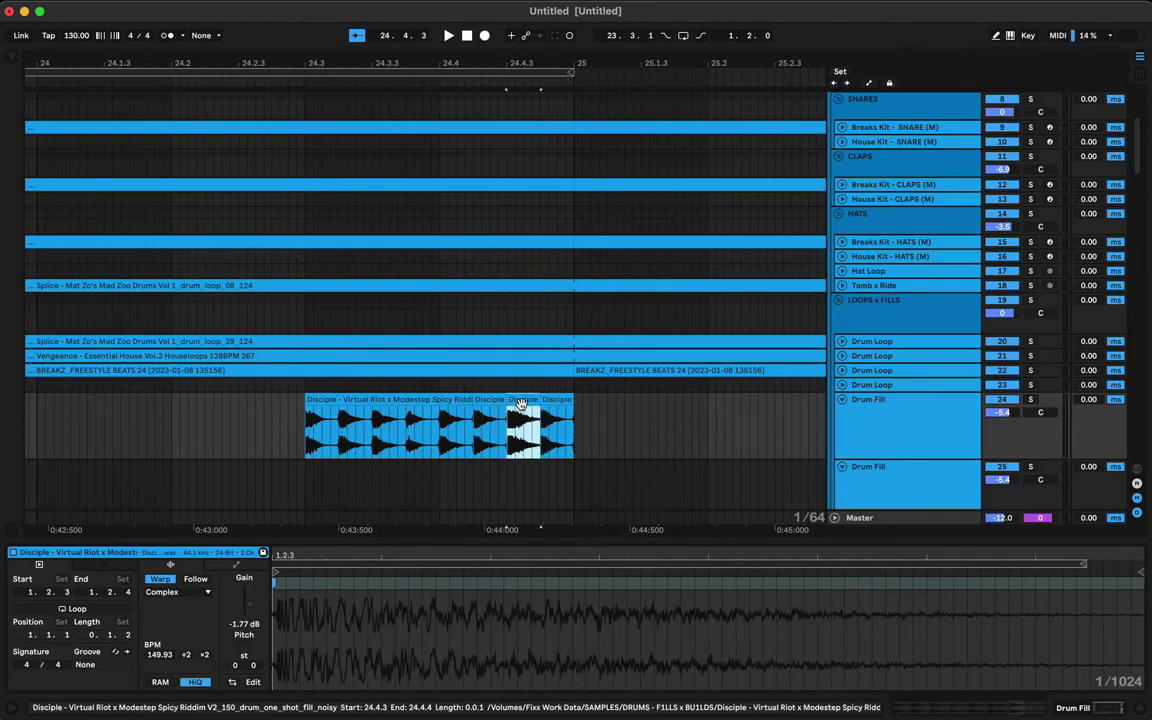
pyautogui.moveTo(248, 604); pyautogui.dragTo(250, 612)
pyautogui.press('space')
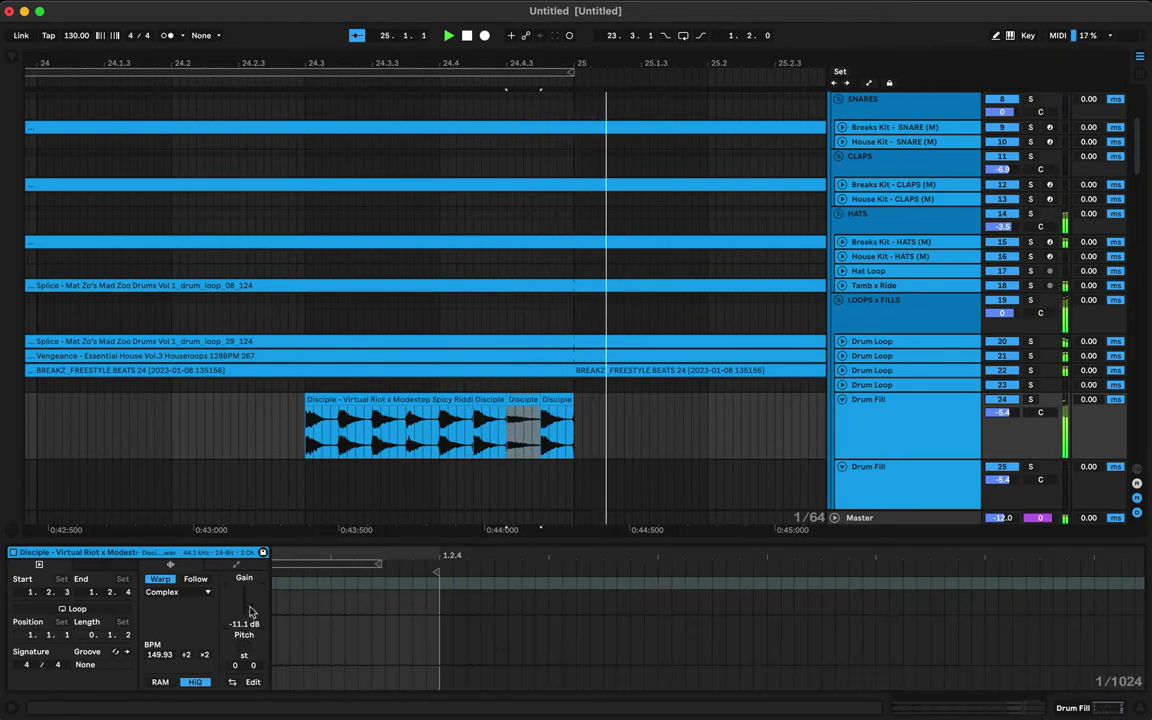
pyautogui.press('space')
# Step: Play the edited fill from 24.3.1 into bar 25 and give its last slice a very short fade-out
pyautogui.click(362, 401)
pyautogui.press('space')
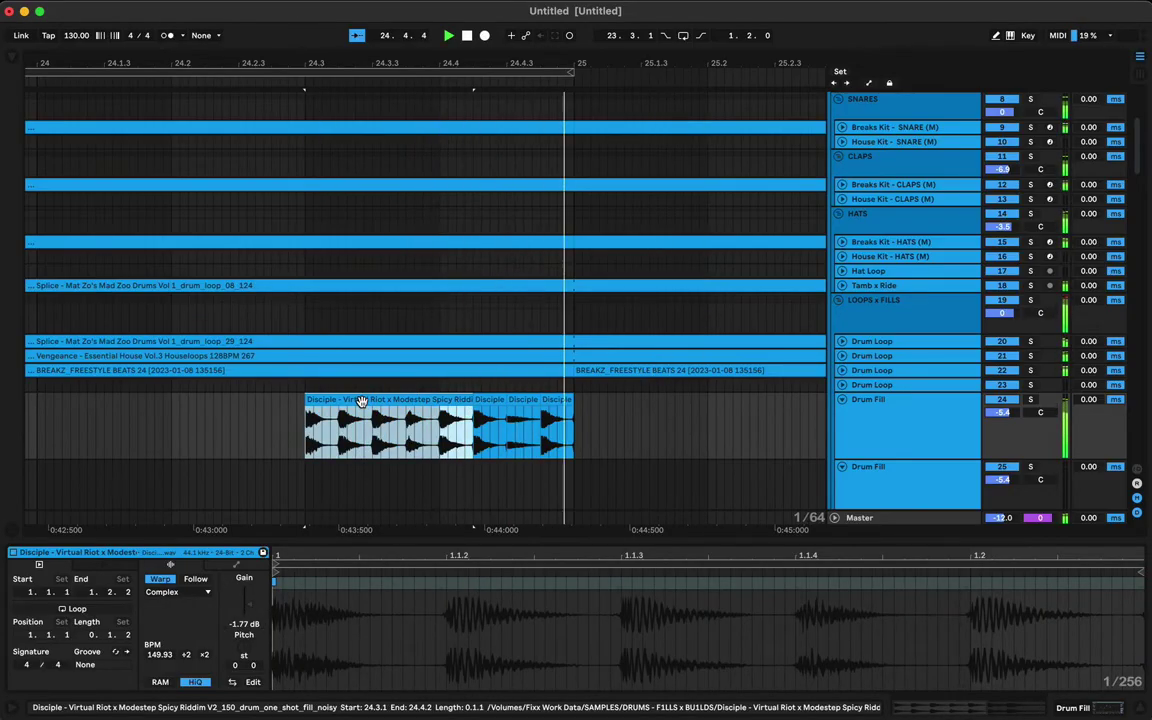
pyautogui.press('space')
pyautogui.press('space')
pyautogui.moveTo(572, 411); pyautogui.dragTo(569, 411)
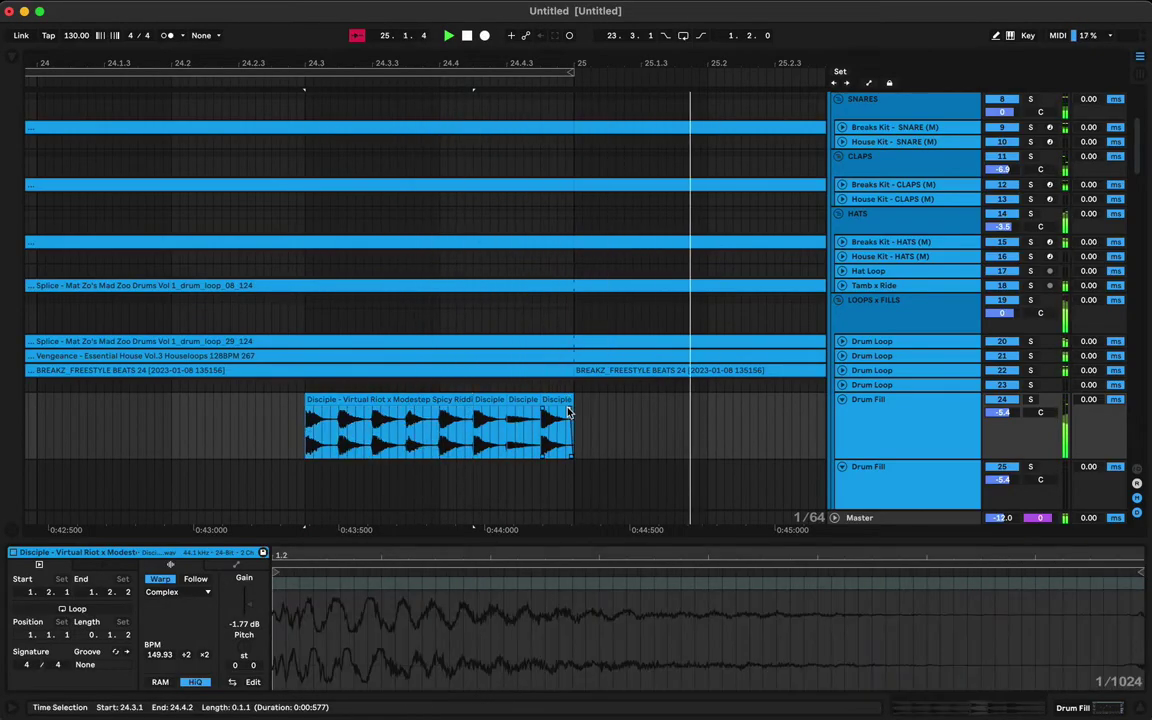
pyautogui.press('space')
pyautogui.press('space')
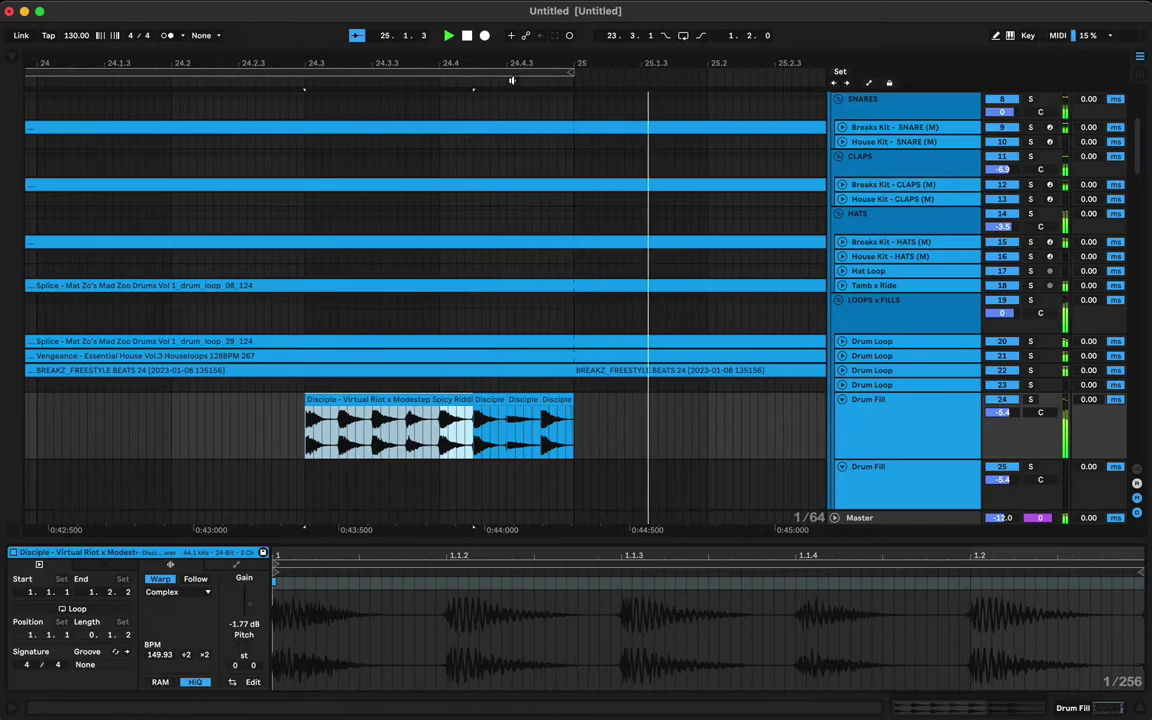
# Step: Select the edited fill from 24.3.1 to 25.1.1 and play it within the wider arrangement
pyautogui.moveTo(522, 60)
pyautogui.mouseDown()
pyautogui.moveTo(305, 45)
pyautogui.moveTo(542, 59)
pyautogui.mouseUp()
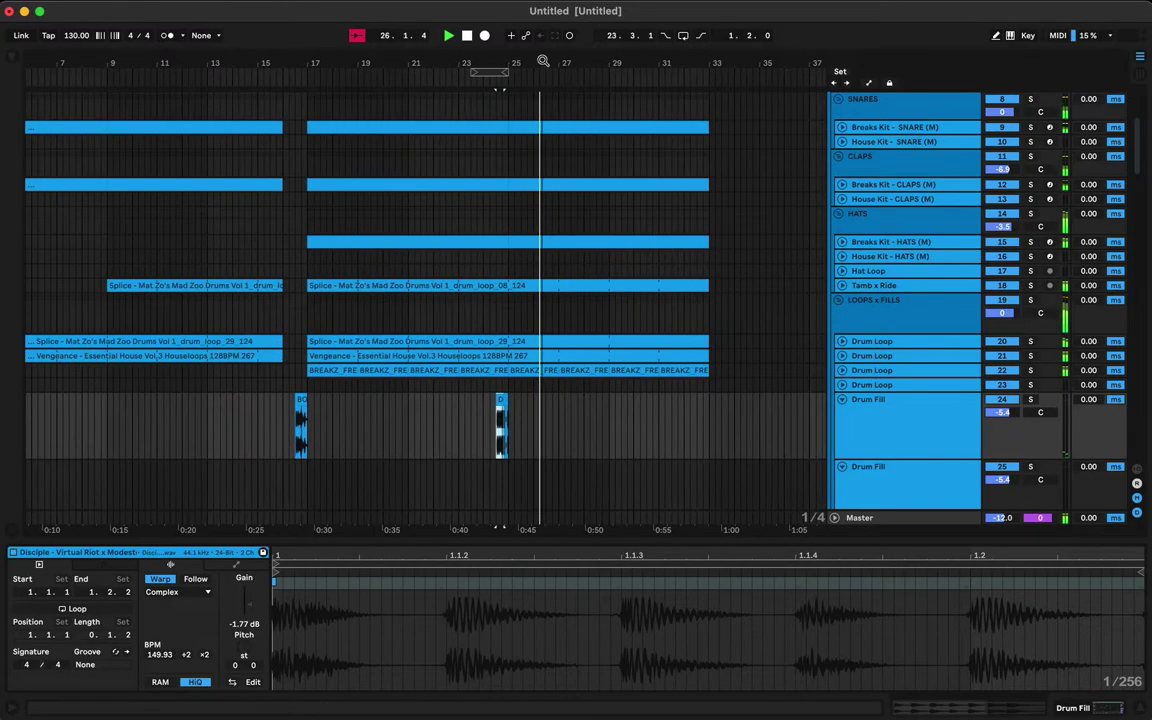
pyautogui.press('space')
pyautogui.click(505, 436)
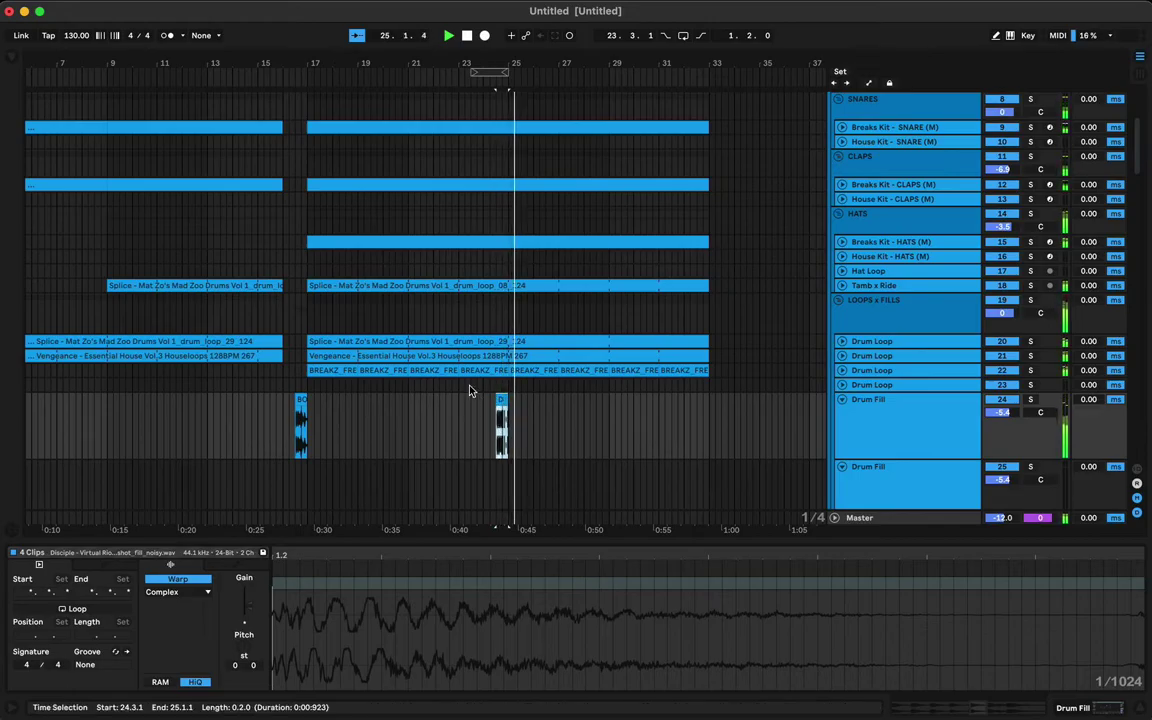
# Step: Show the browser again and audition the 212 KB fills, including the Virtual Riot tornado one-shot and GRAPHYT x ECRAZE Fills_Filler
pyautogui.click(15, 61)
pyautogui.click(217, 403)
pyautogui.click(223, 444)
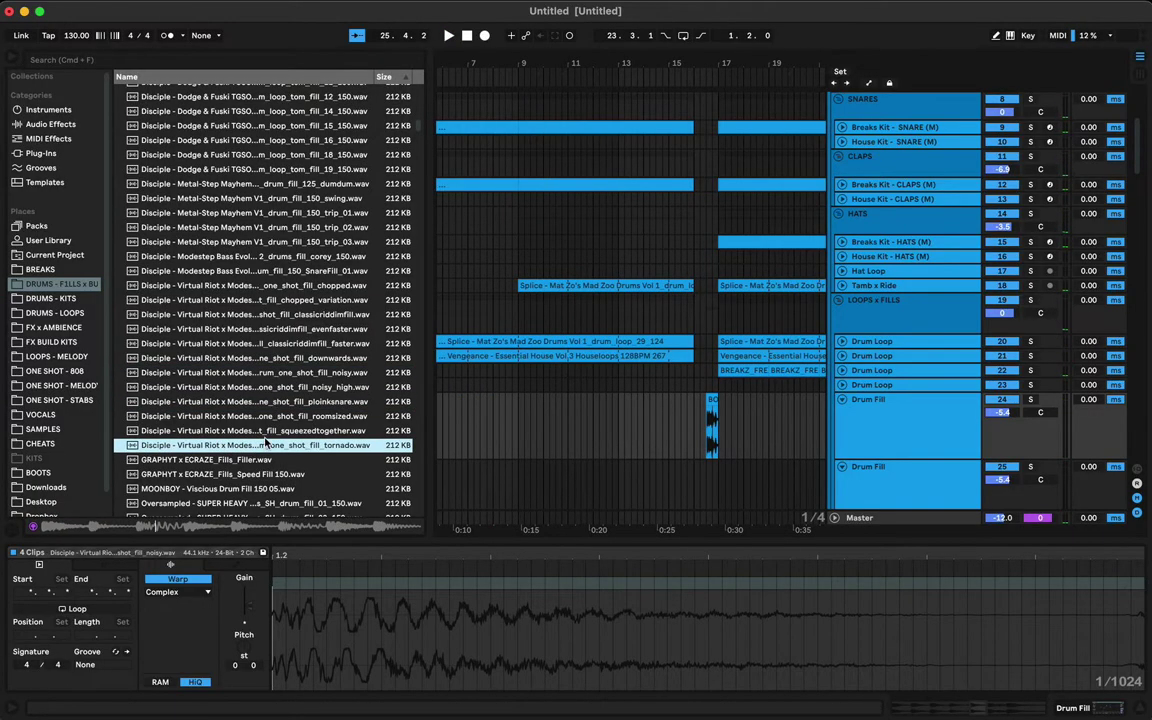
pyautogui.scroll(-1, 265, 442)
pyautogui.click(237, 449)
pyautogui.scroll(-3, 236, 451)
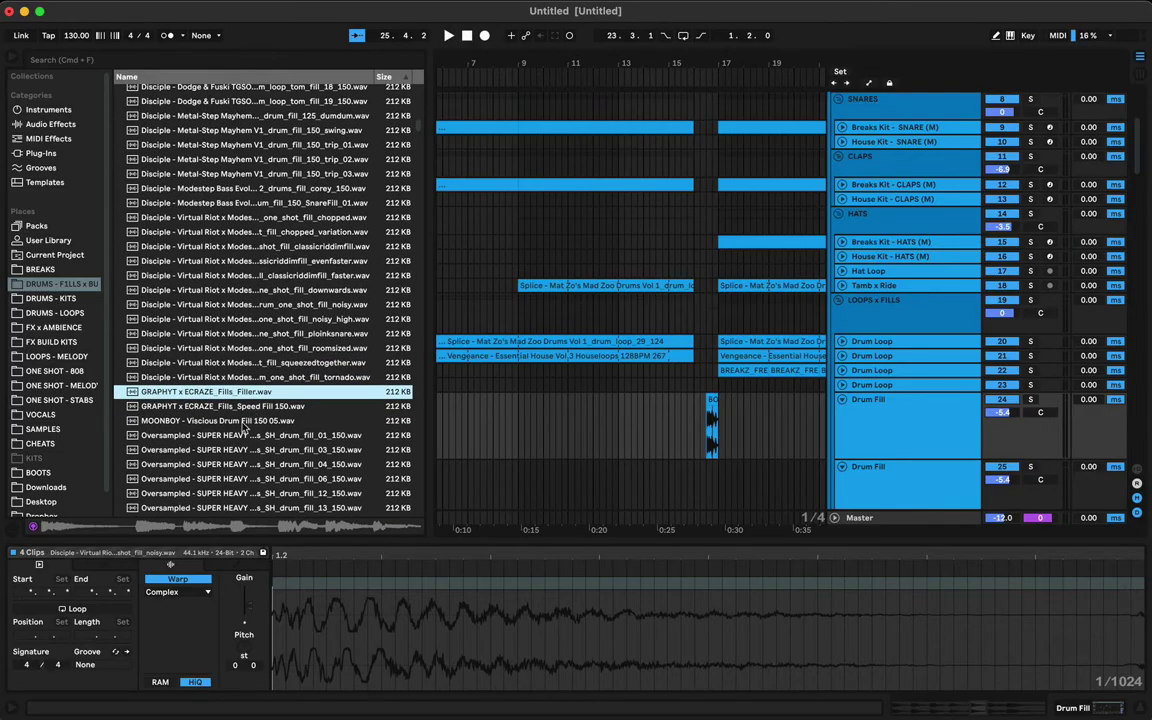
pyautogui.scroll(-20, 240, 435)
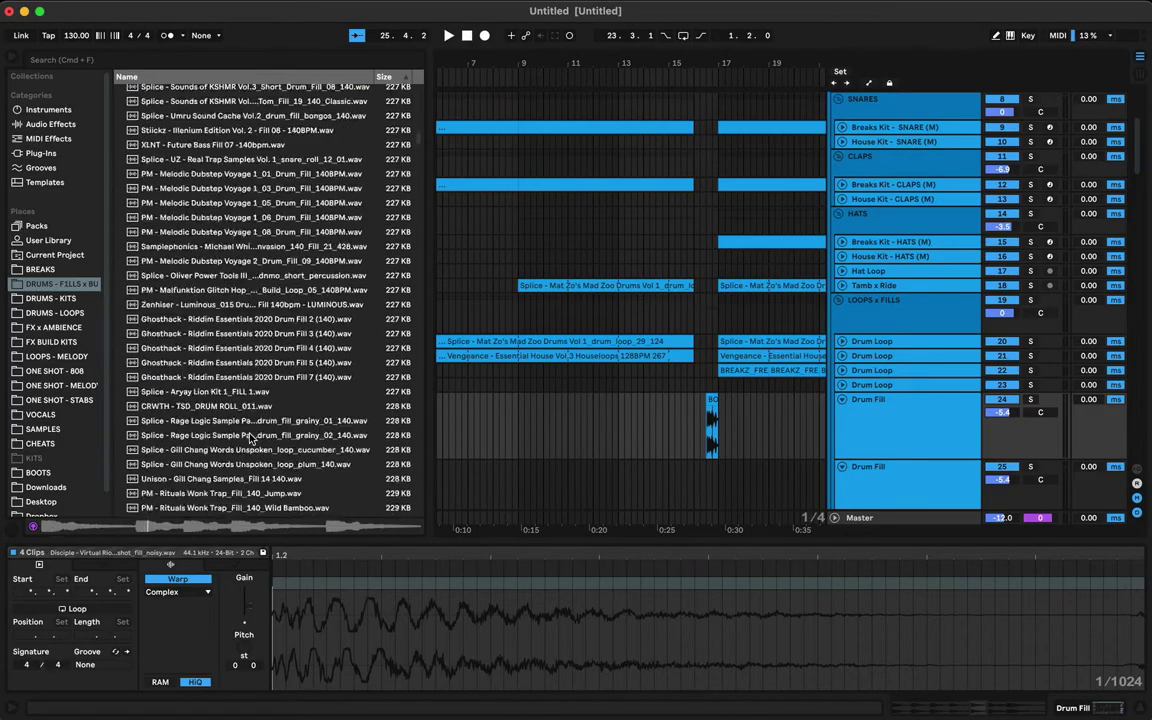
# Step: Audition the 423 KB fills, including Virtual Riot intotheriddim, Oversampled SH_drum_fill_32_150 and KSHMR Vol.2 Short Fill 100BPM 01
pyautogui.scroll(-10, 419, 145)
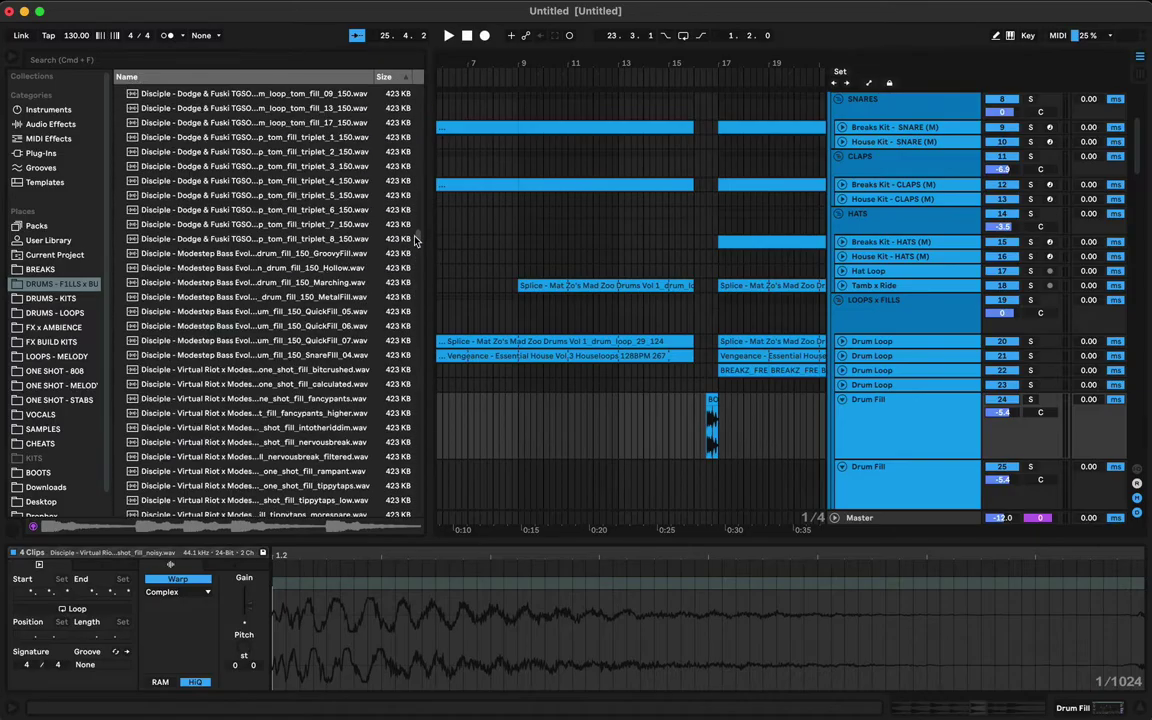
pyautogui.click(271, 328)
pyautogui.click(295, 427)
pyautogui.scroll(-7, 293, 428)
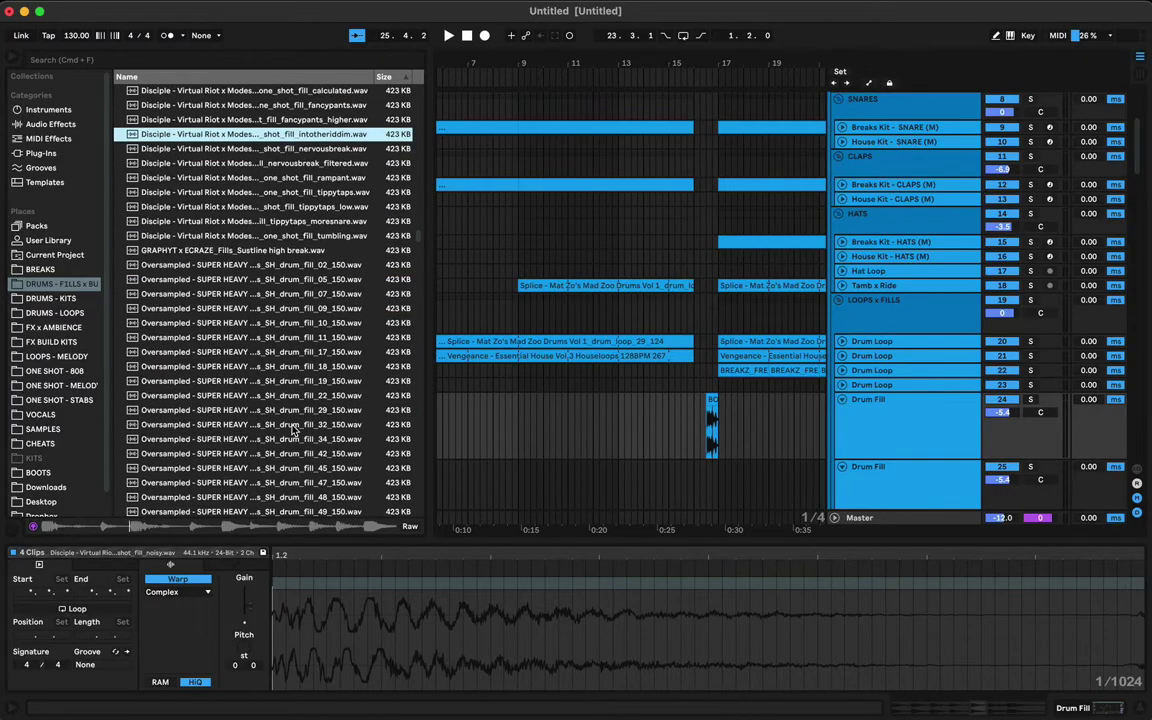
pyautogui.click(289, 423)
pyautogui.scroll(-10, 289, 423)
pyautogui.click(287, 420)
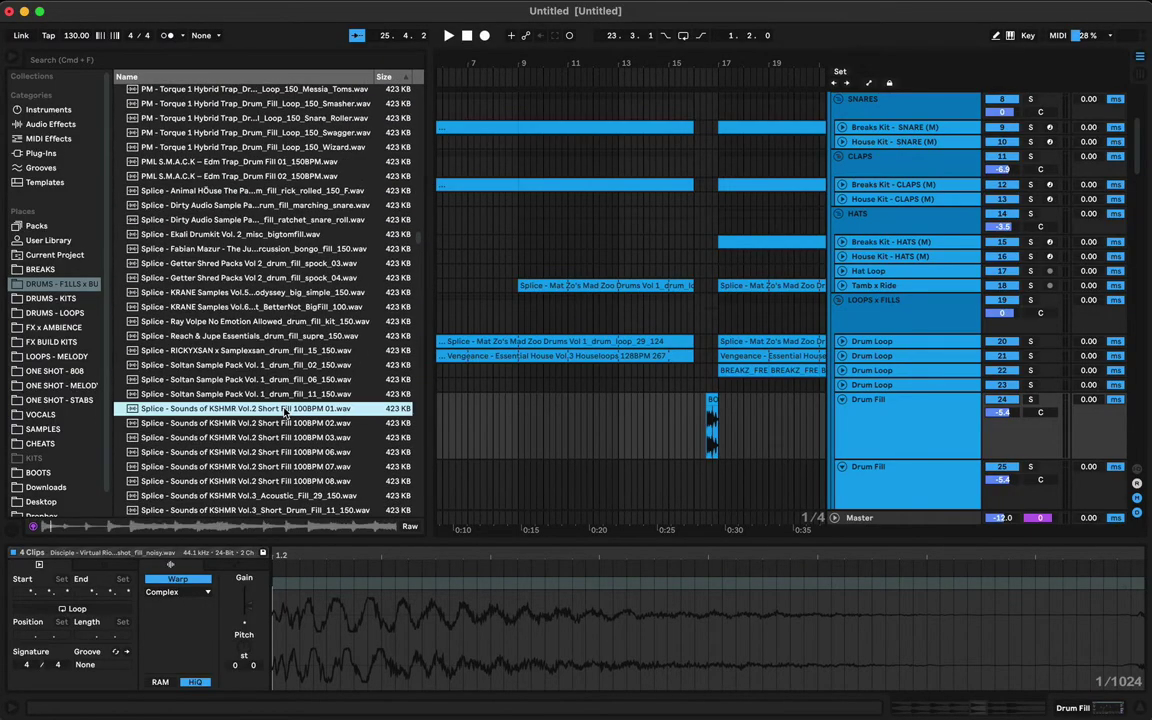
pyautogui.scroll(-10, 285, 415)
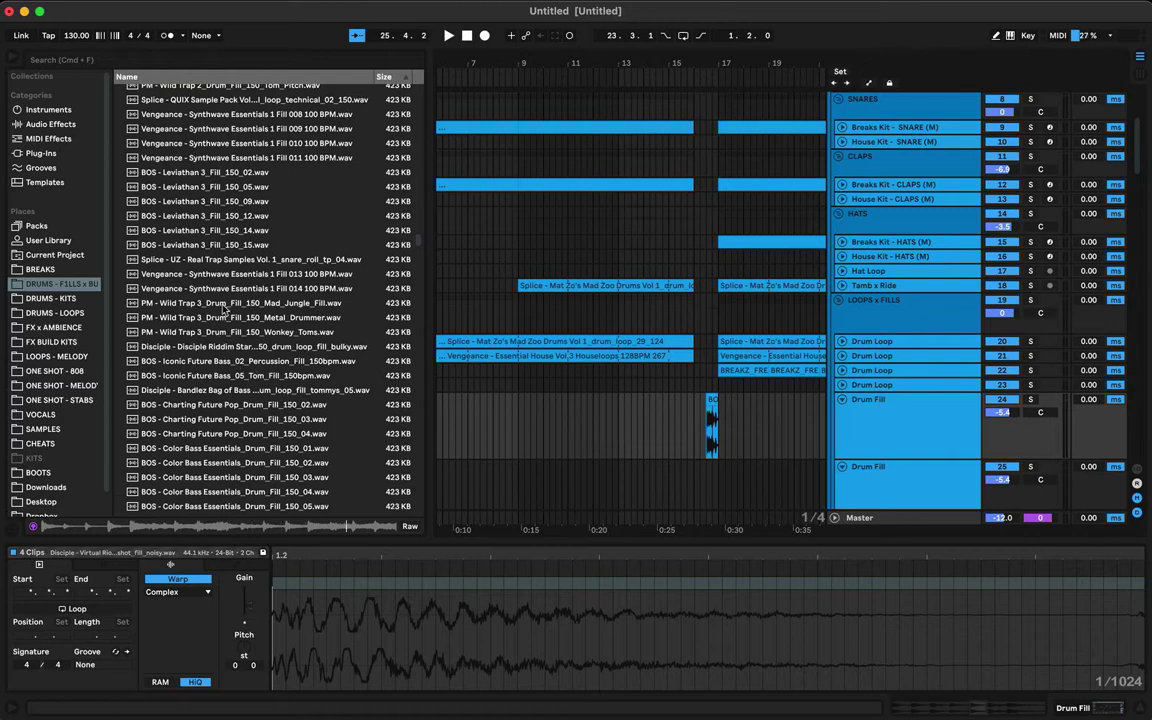
# Step: Audition further 423 KB fills, from Leviathan 3_Fill_150_12 and Wild Trap 3 Metal_Drummer to Charting Future Pop 150_03 and the furious triplet
pyautogui.click(205, 216)
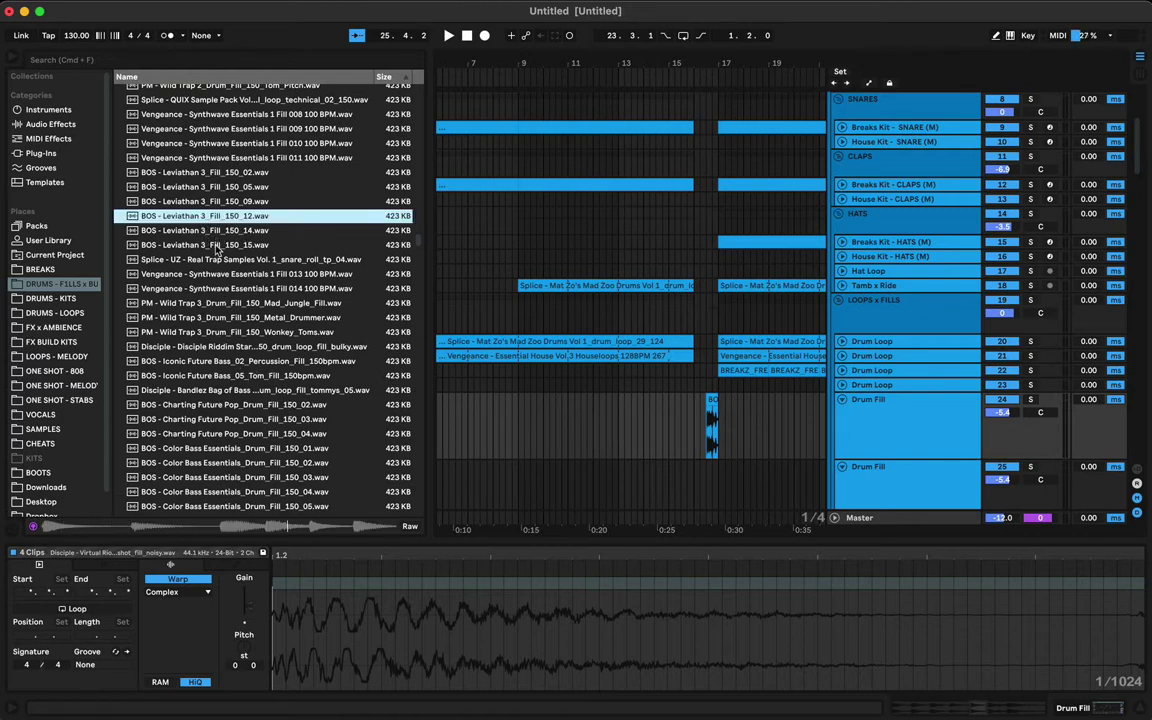
pyautogui.click(227, 317)
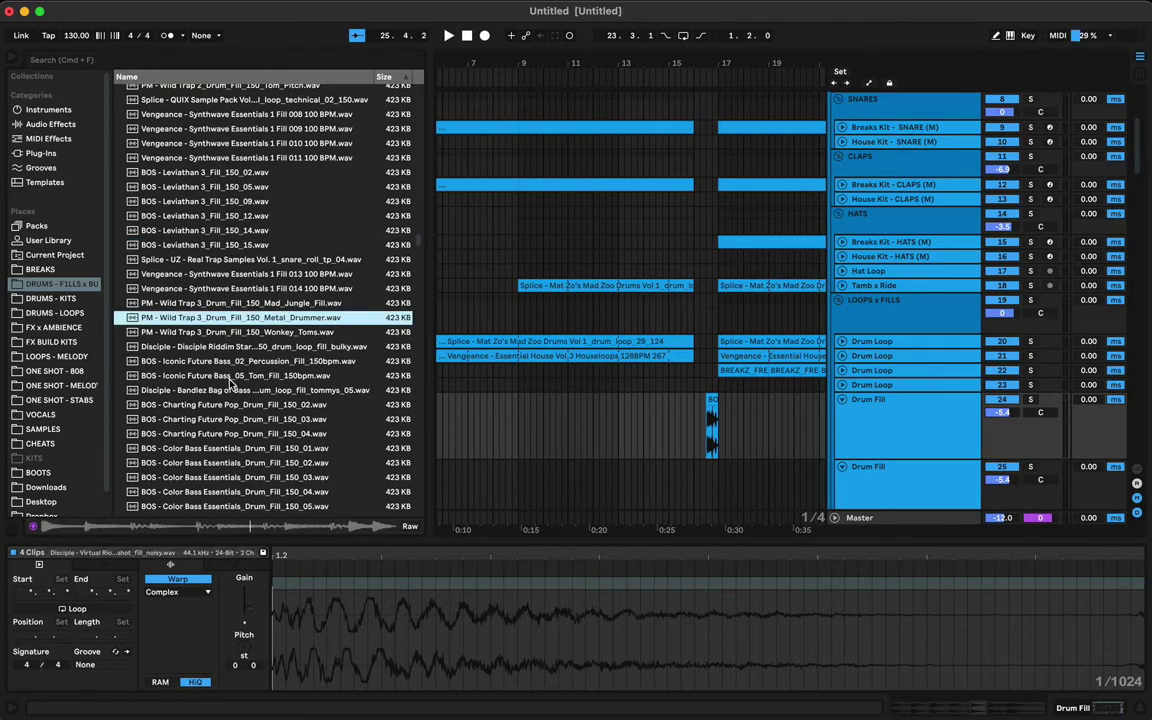
pyautogui.click(226, 377)
pyautogui.click(224, 421)
pyautogui.scroll(-4, 226, 415)
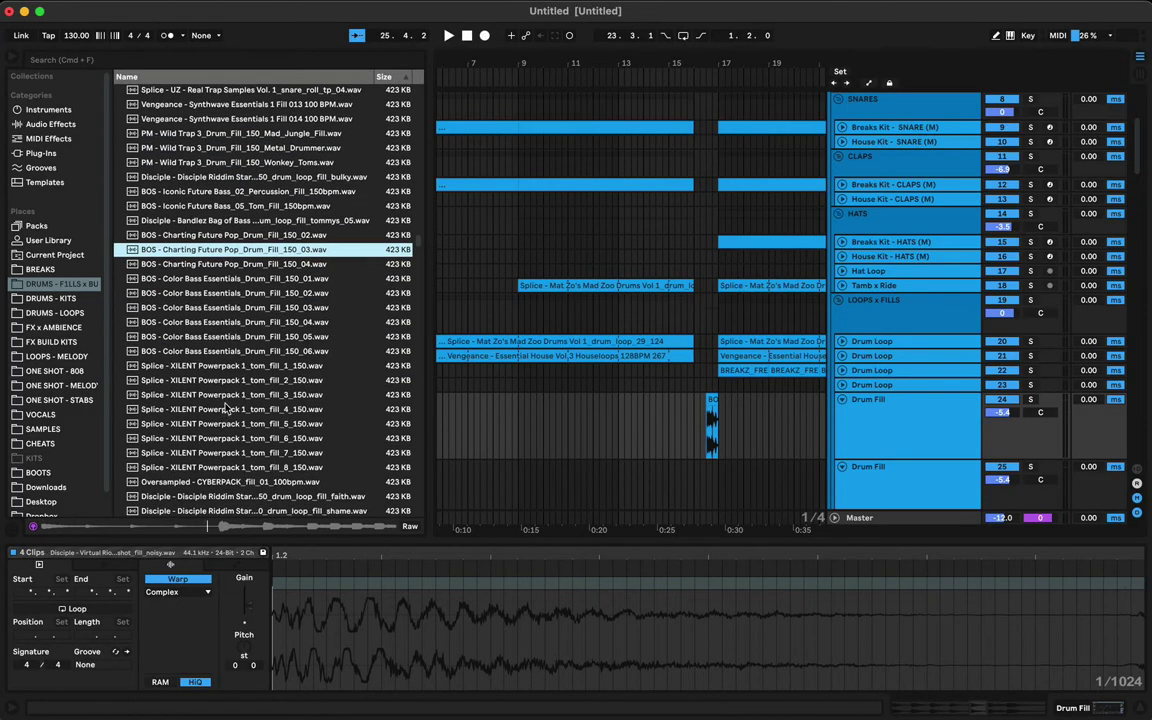
pyautogui.click(224, 355)
pyautogui.scroll(-10, 226, 352)
pyautogui.click(238, 345)
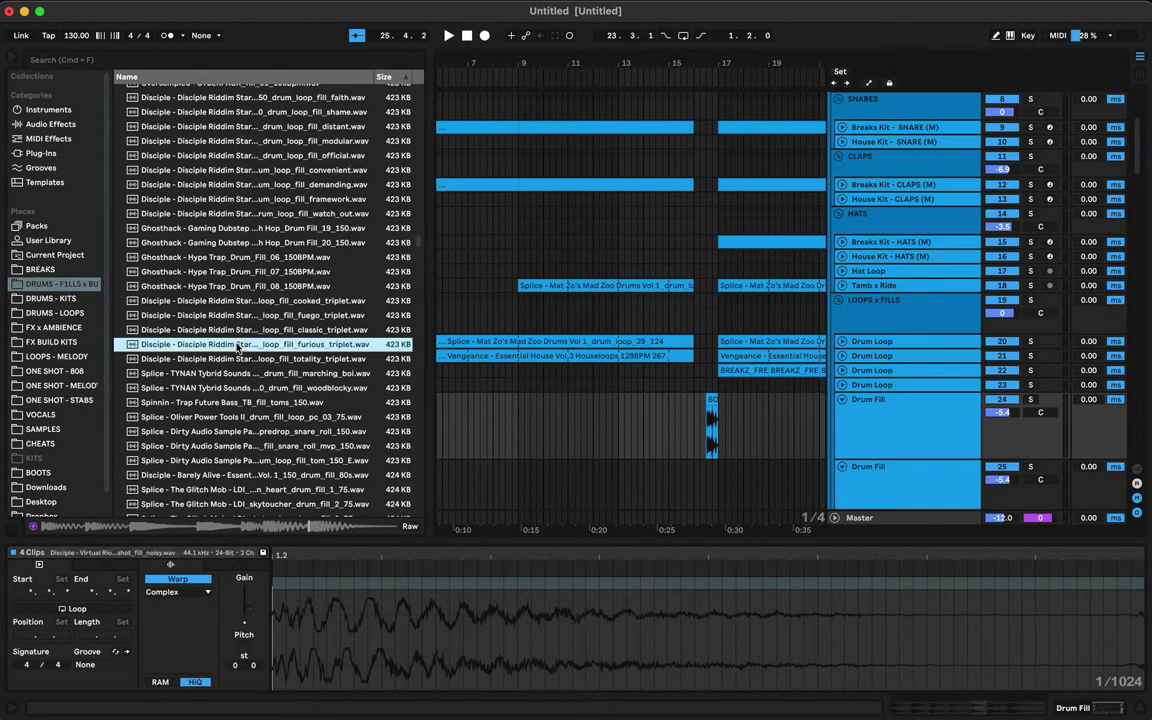
pyautogui.scroll(-8, 238, 345)
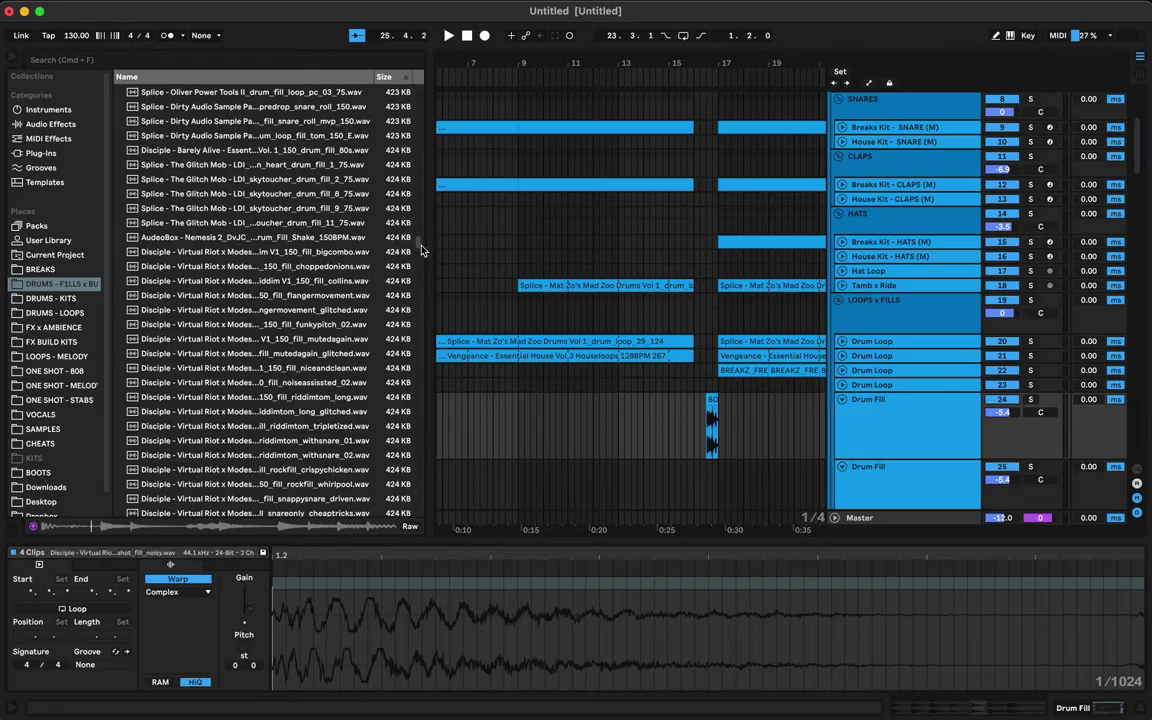
# Step: Jump ahead to the 605 KB fills and audition Dyatic Alien Zone rounded_fill_04 and its neighbours through Stiickz Kygo Edition Fill 03
pyautogui.moveTo(421, 250); pyautogui.dragTo(420, 324)
pyautogui.click(265, 328)
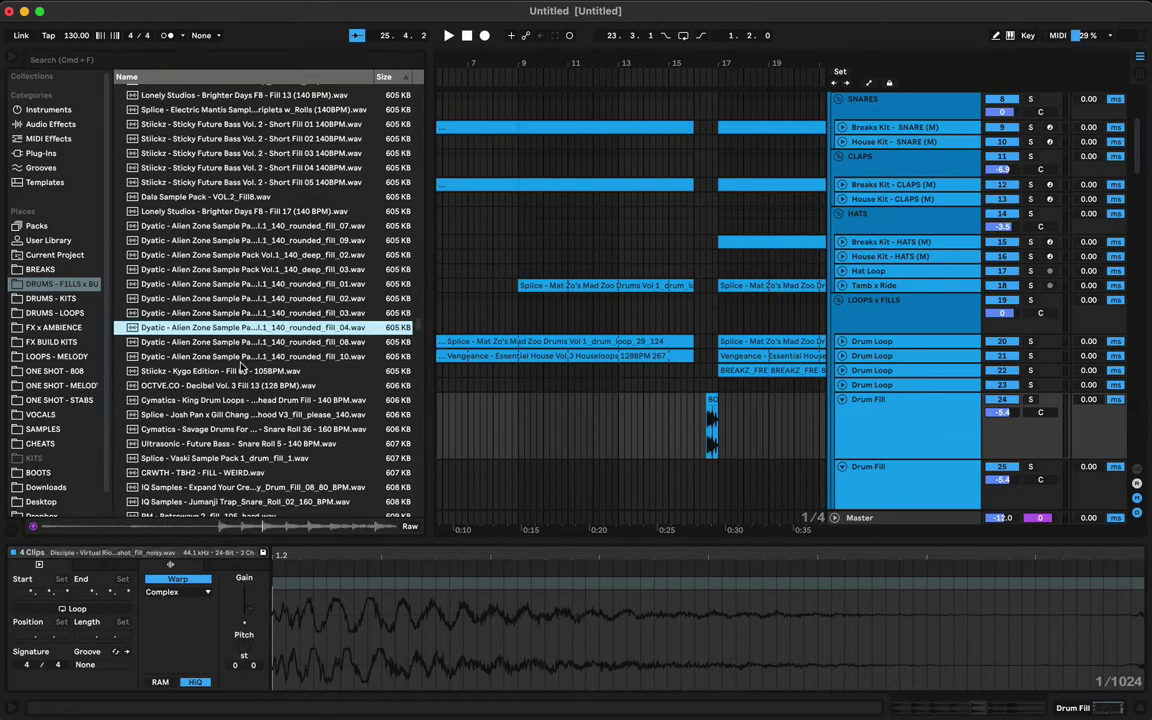
pyautogui.press('Down')
pyautogui.press('Down')
pyautogui.press('Down')
pyautogui.scroll(-5, 253, 384)
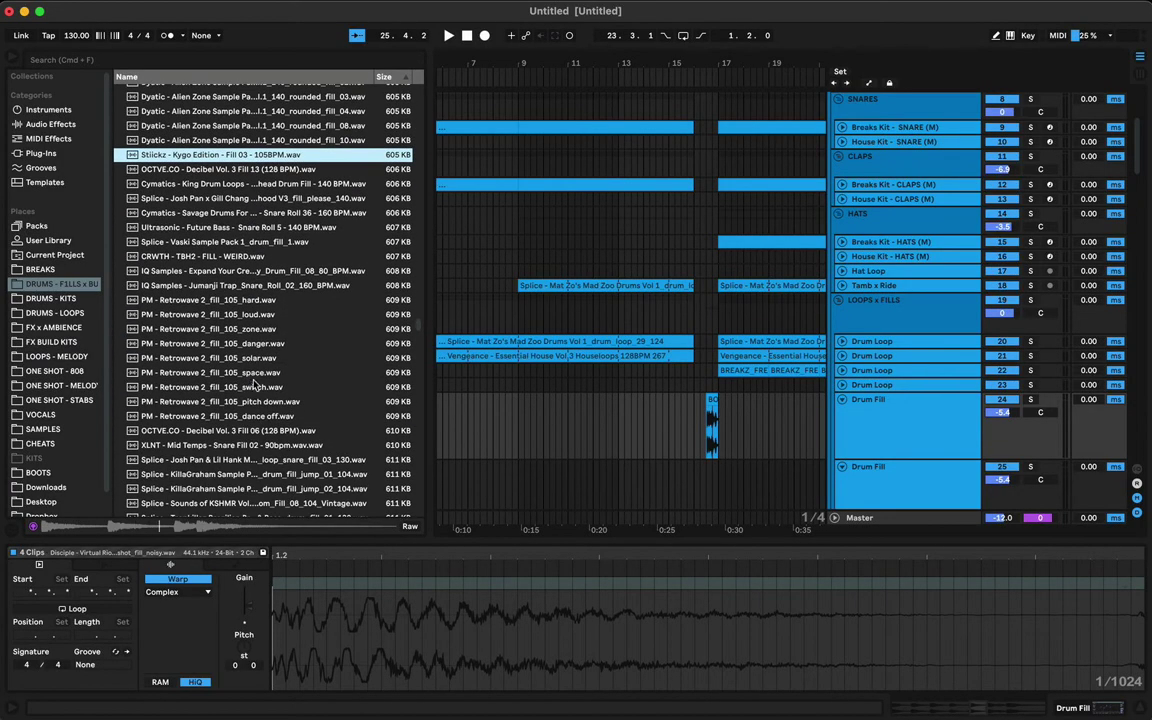
# Step: Audition the 609–617 KB fills, including Retrowave 2_fill_105_solar, Samplifire fill_rock_long and Umru drum_fill_drumline_103
pyautogui.click(210, 357)
pyautogui.scroll(-8, 215, 350)
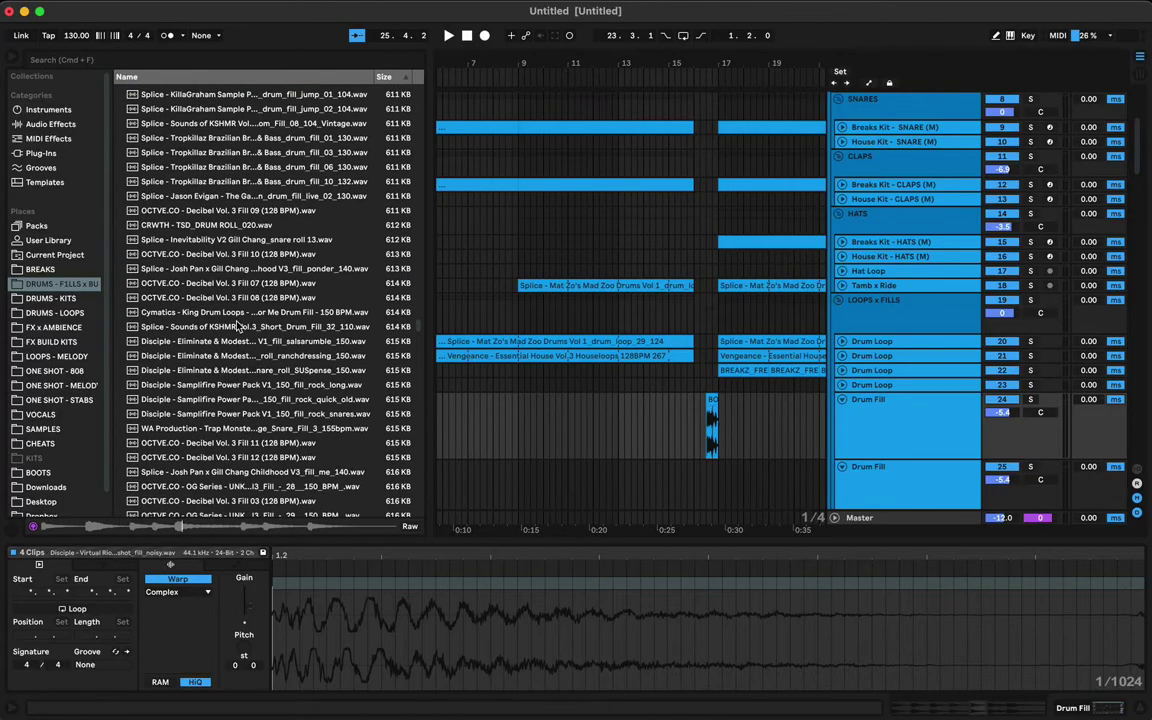
pyautogui.click(230, 327)
pyautogui.scroll(-5, 228, 384)
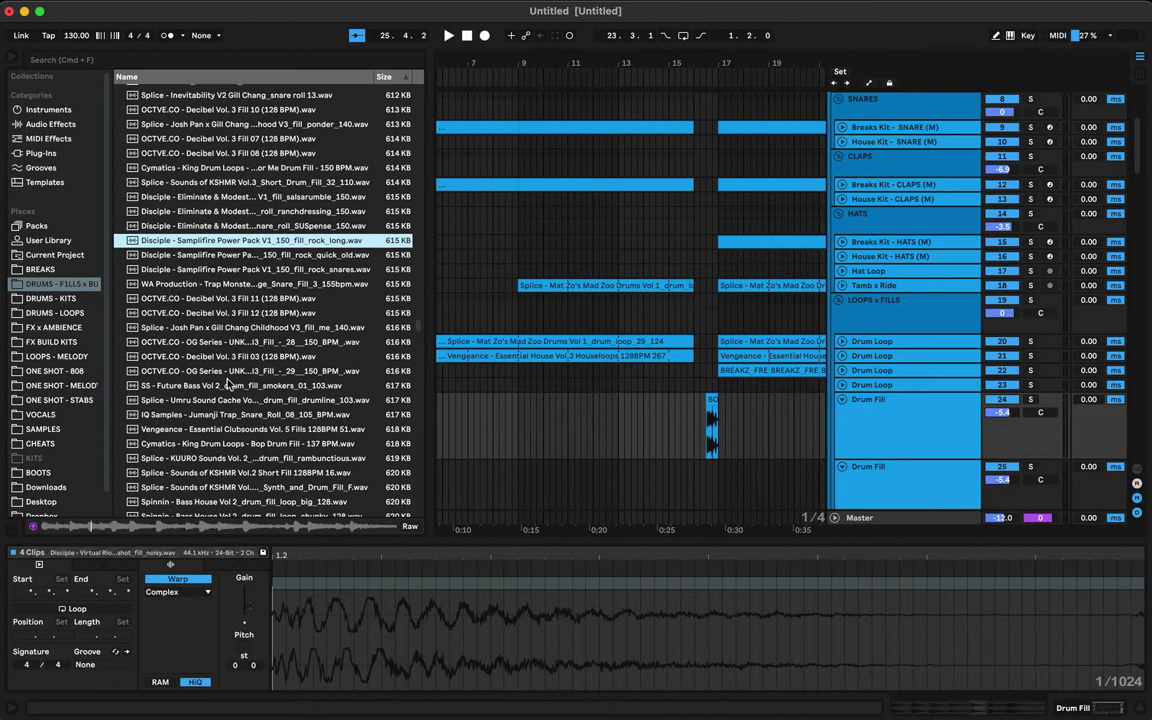
pyautogui.click(233, 356)
pyautogui.click(236, 398)
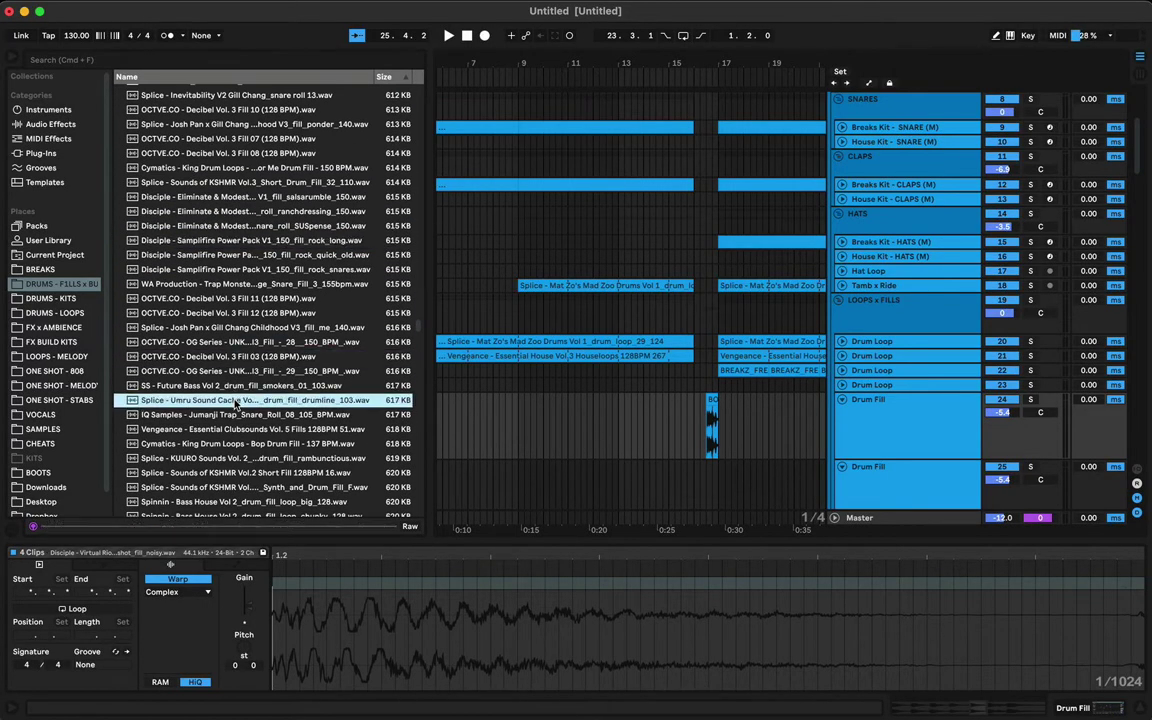
pyautogui.scroll(-2, 235, 405)
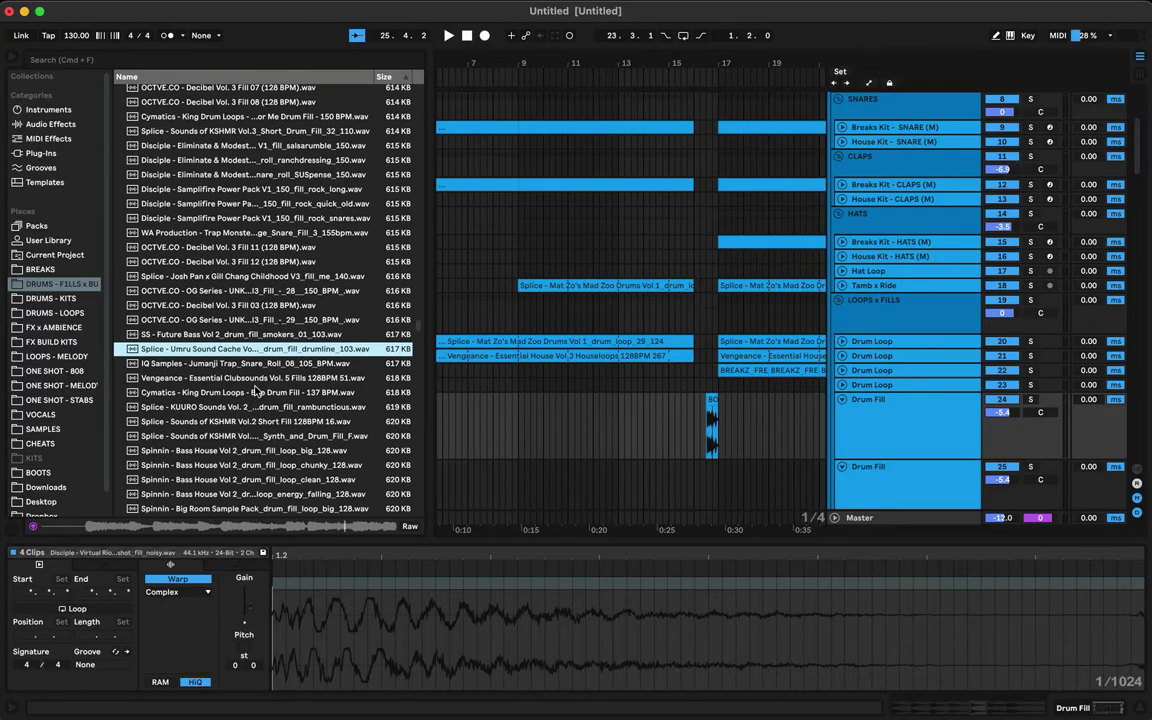
# Step: Play the arrangement from bar 15 through the existing fill up to bar 17
pyautogui.click(691, 416)
pyautogui.press('space')
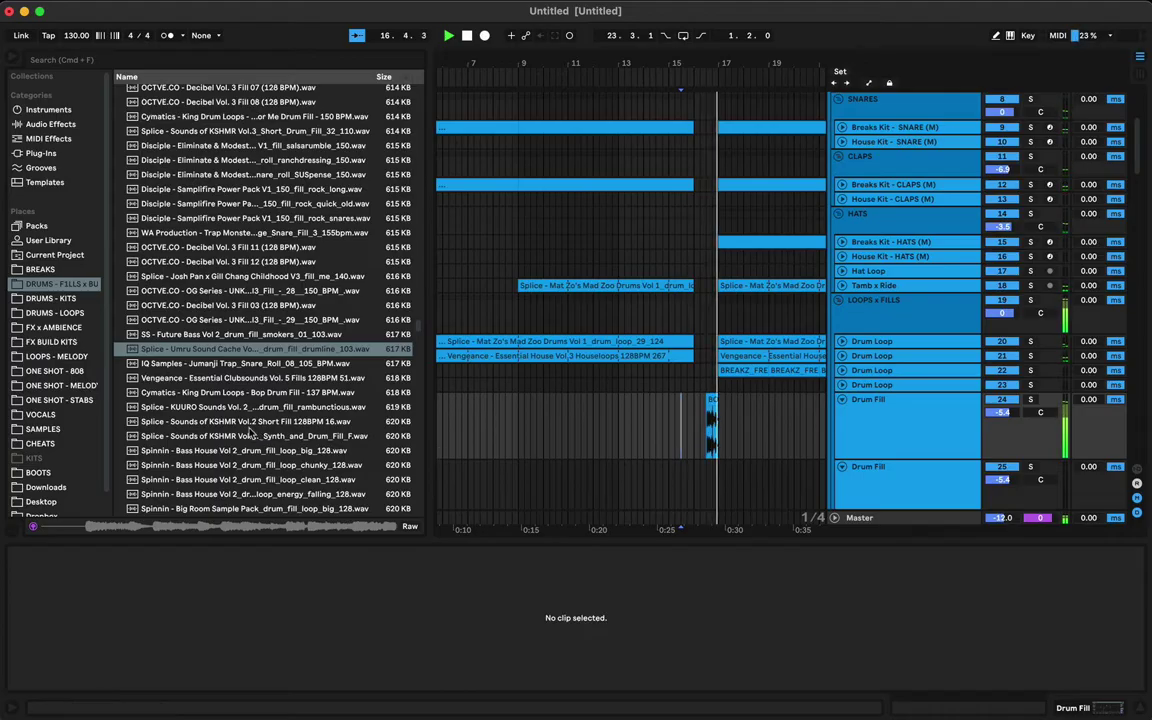
pyautogui.press('space')
# Step: Audition the Cymatics Bop Drum Fill, the Spinnin Bass House big and chunky fills and the Big Room big and clean fills
pyautogui.click(226, 394)
pyautogui.click(215, 451)
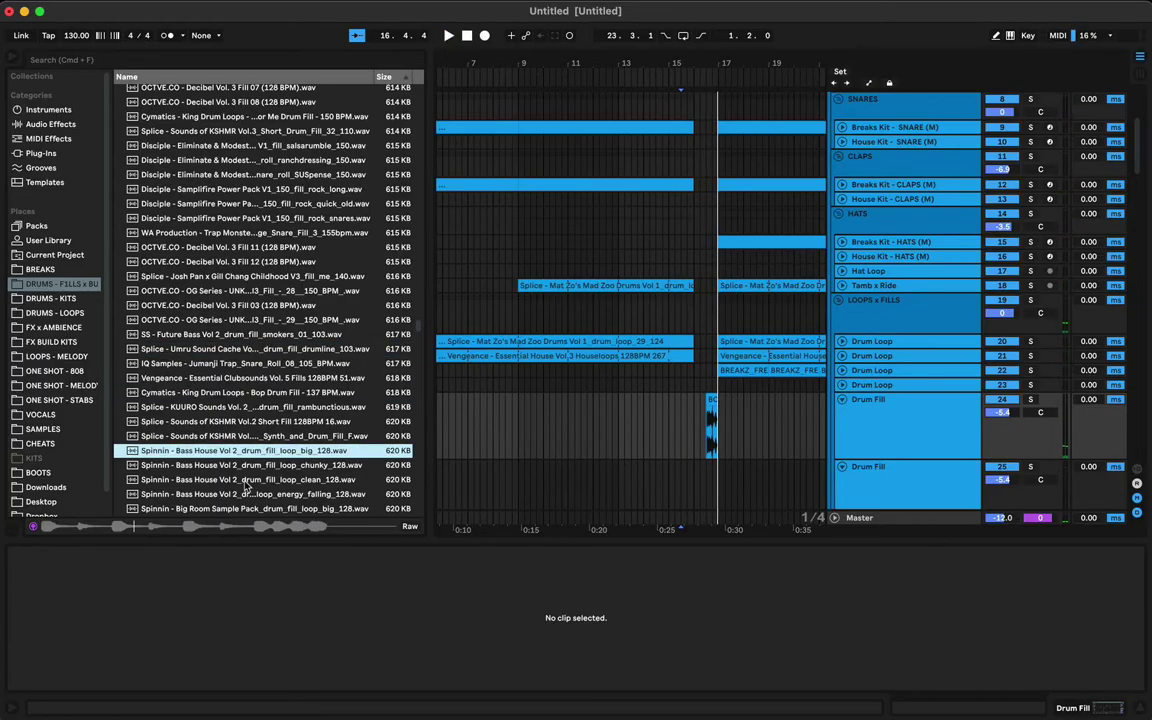
pyautogui.press('Down')
pyautogui.scroll(-5, 228, 420)
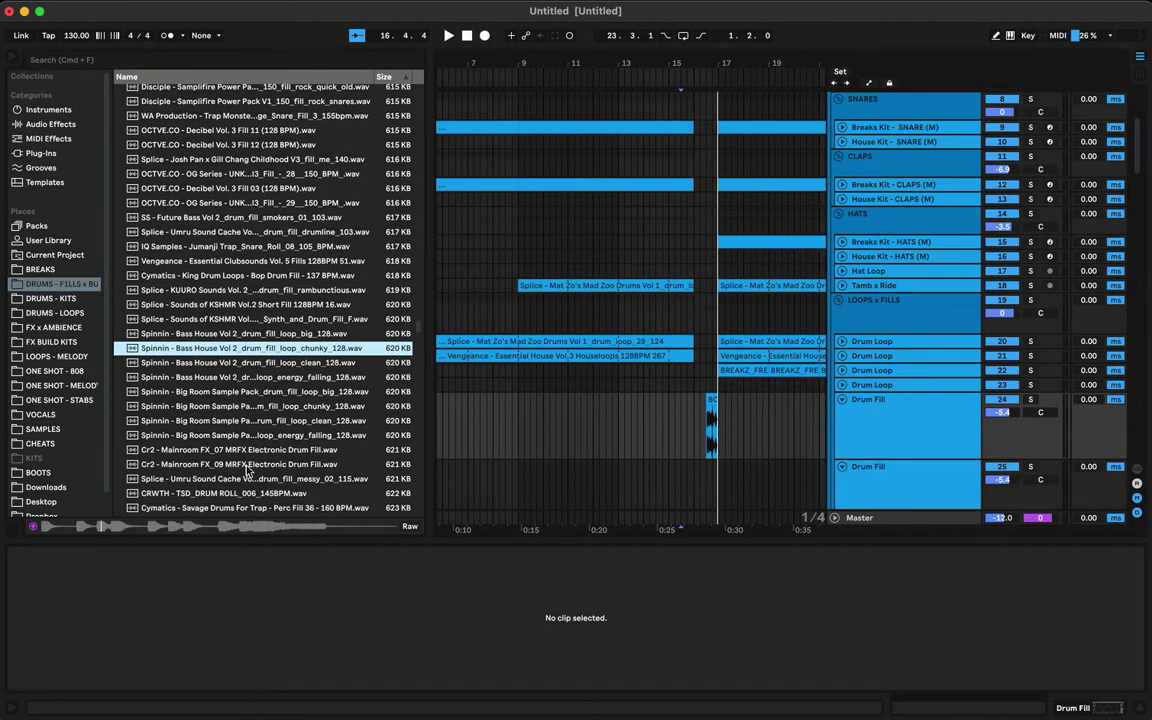
pyautogui.click(243, 379)
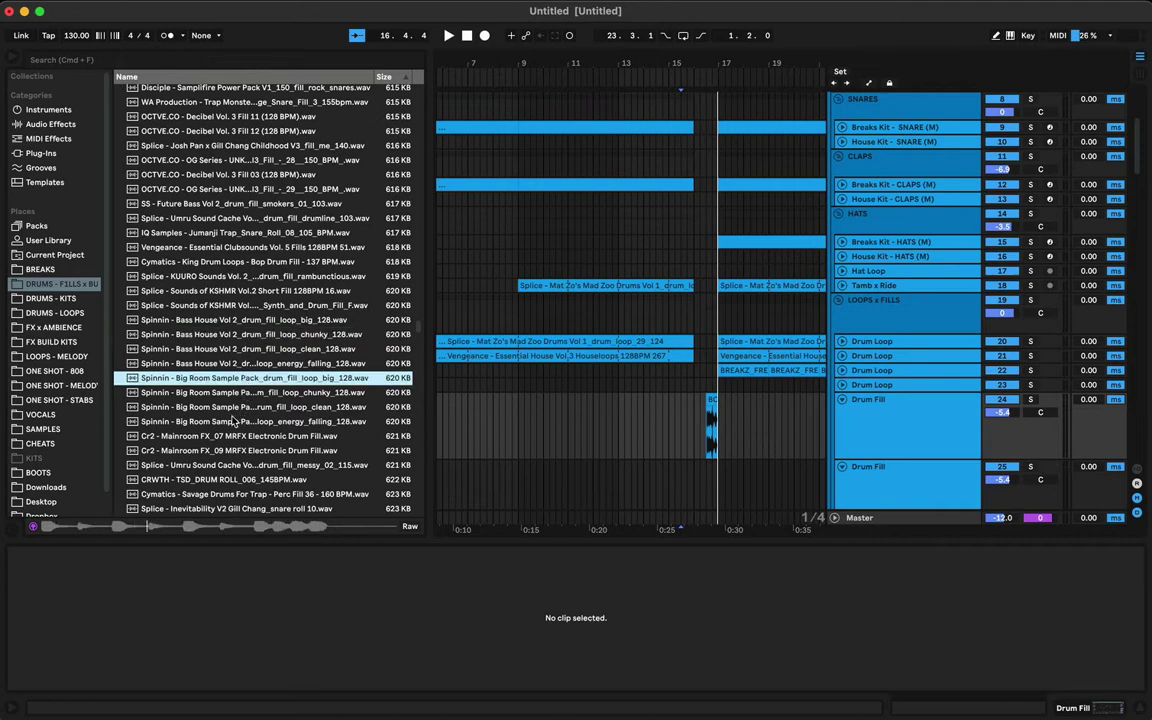
pyautogui.click(242, 410)
pyautogui.scroll(-4, 241, 406)
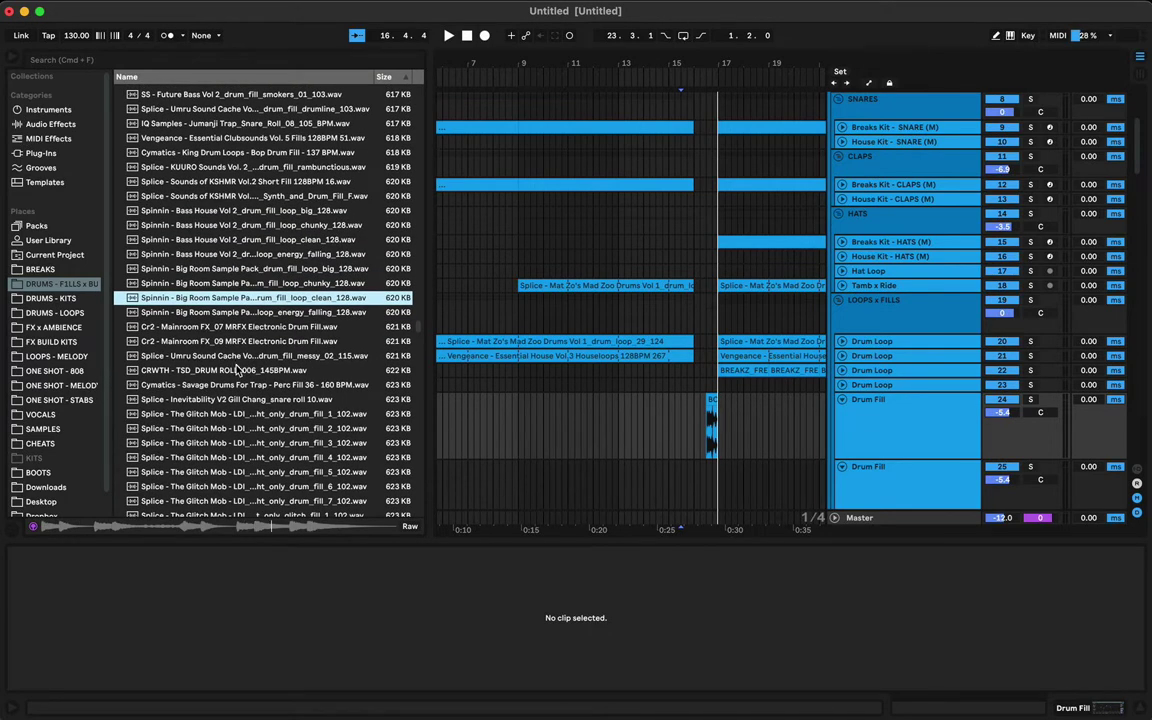
# Step: Audition CRWTH TSD_DRUM ROLL_006, Glitch Mob drum_fill_5_102, Cymatics Titan Drum Fill 10 and Modestep fill_150_SnappySnare
pyautogui.click(238, 370)
pyautogui.click(238, 443)
pyautogui.scroll(-10, 245, 470)
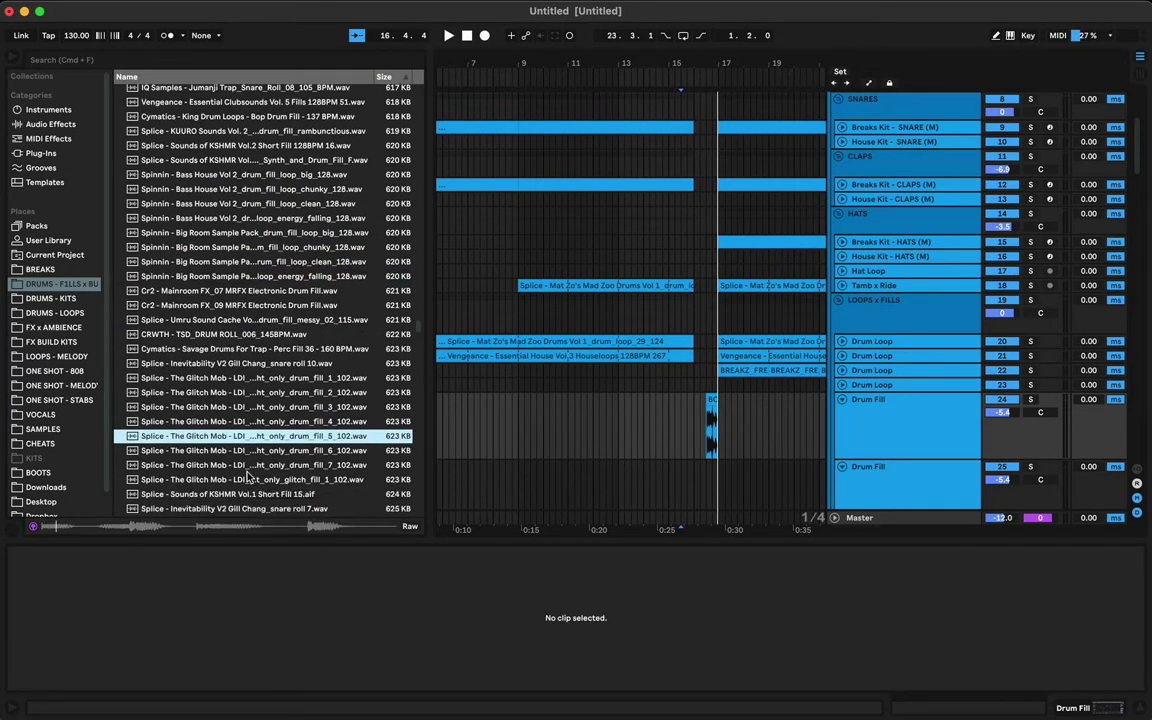
pyautogui.click(233, 351)
pyautogui.scroll(-5, 212, 390)
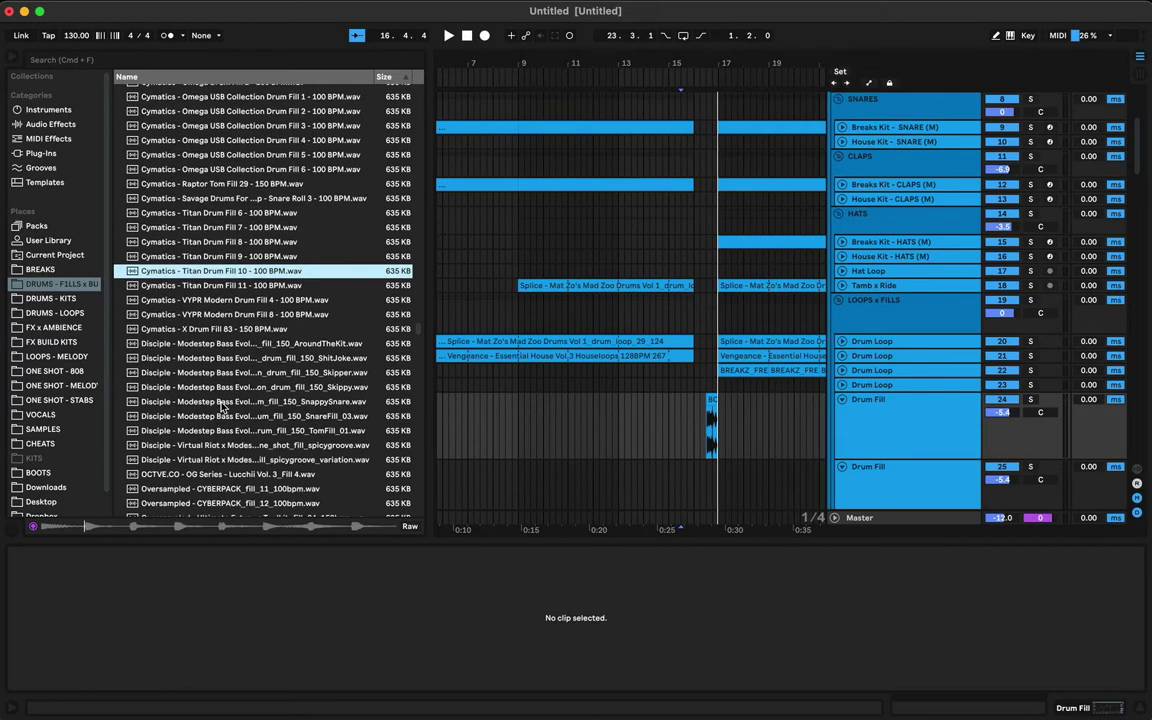
pyautogui.click(210, 372)
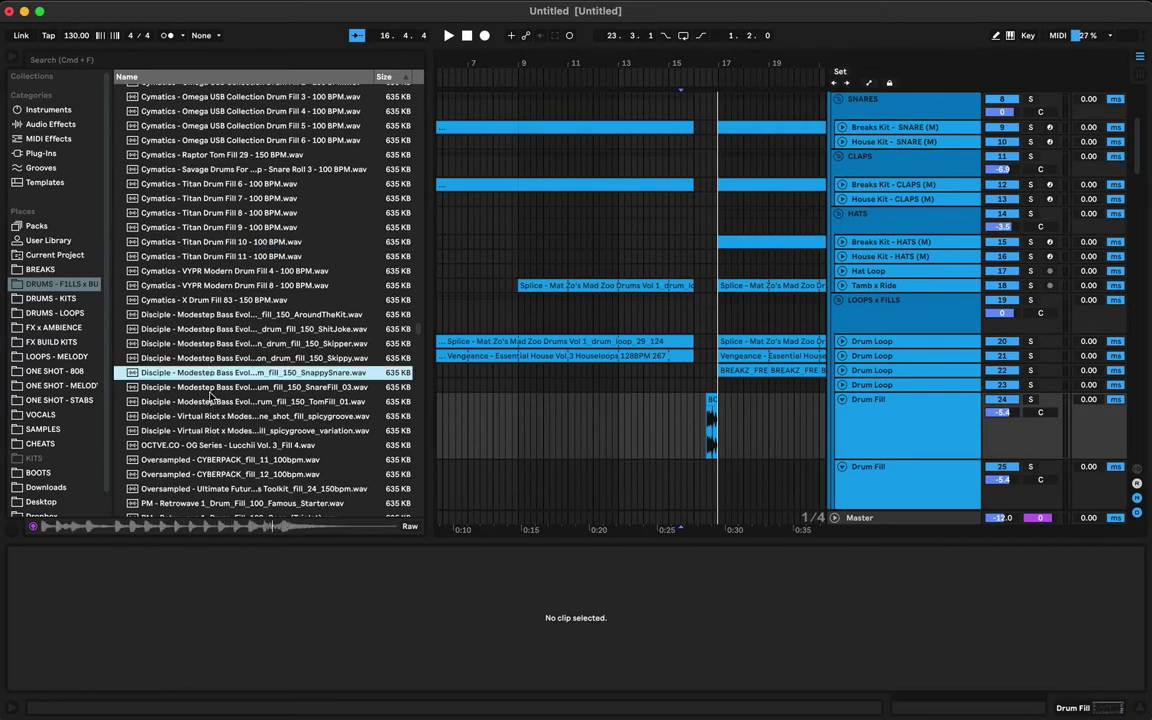
# Step: Place the Modestep fill_150_SnappySnare sample at bar 16 on the second Drum Fill track, reset its warping to 130 BPM and play it
pyautogui.moveTo(551, 430); pyautogui.dragTo(697, 488)
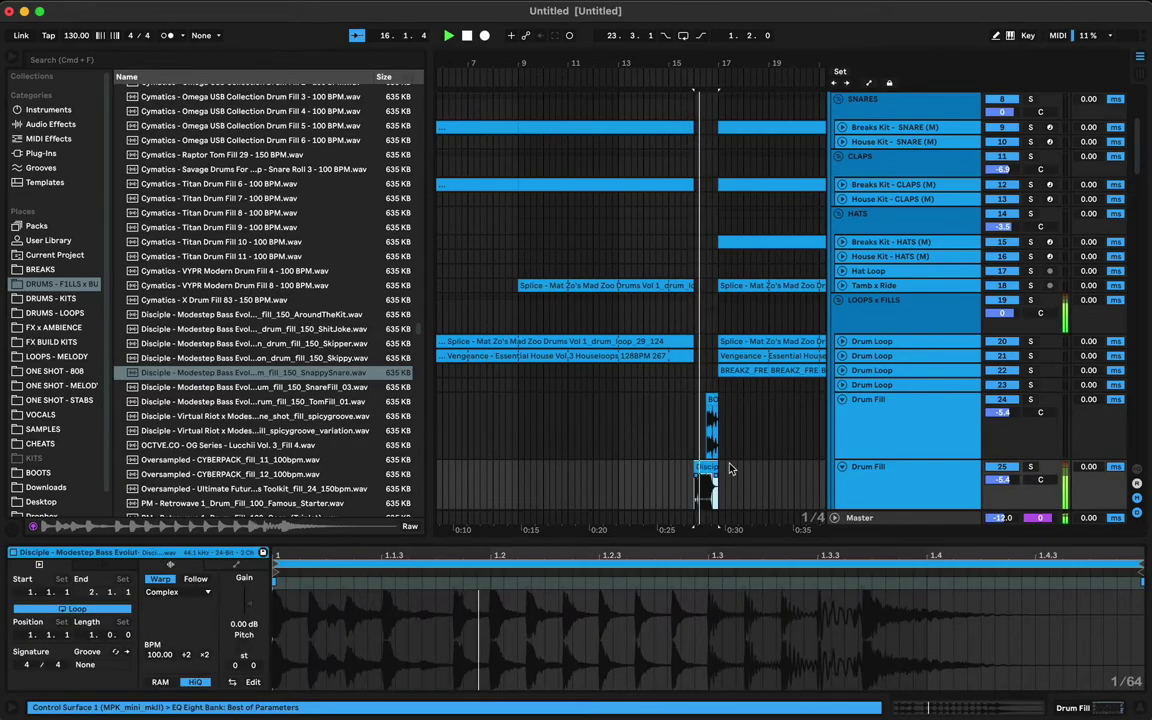
pyautogui.click(162, 580)
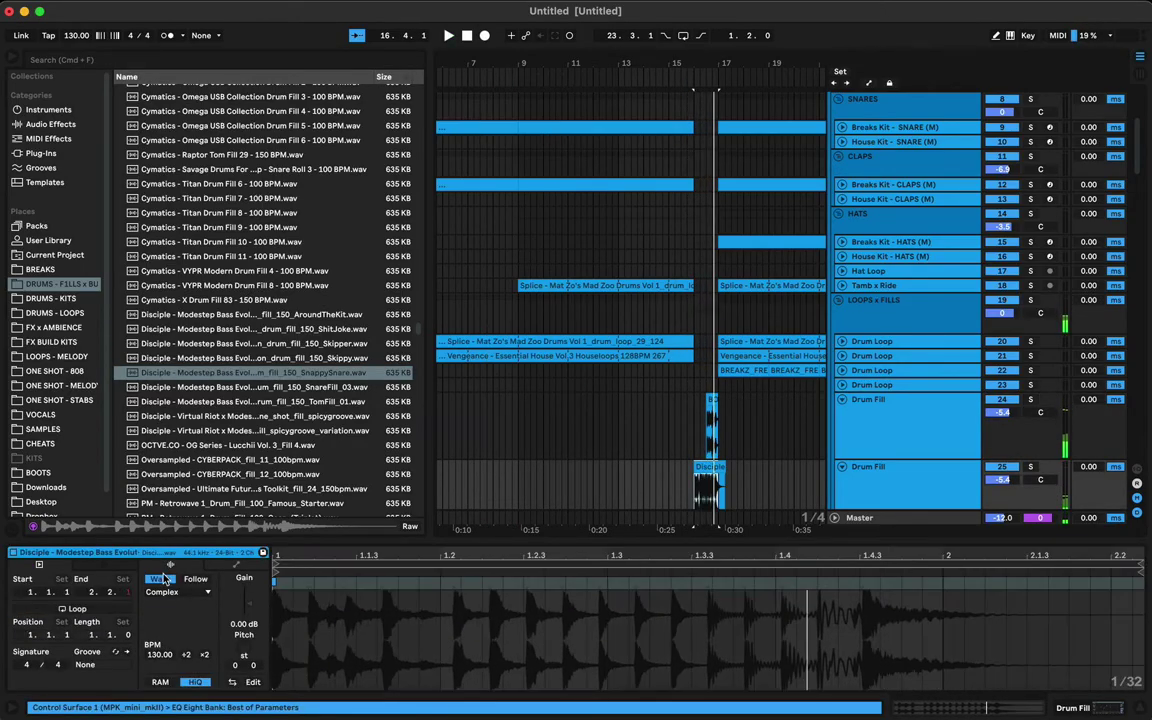
pyautogui.press('space')
pyautogui.press('space')
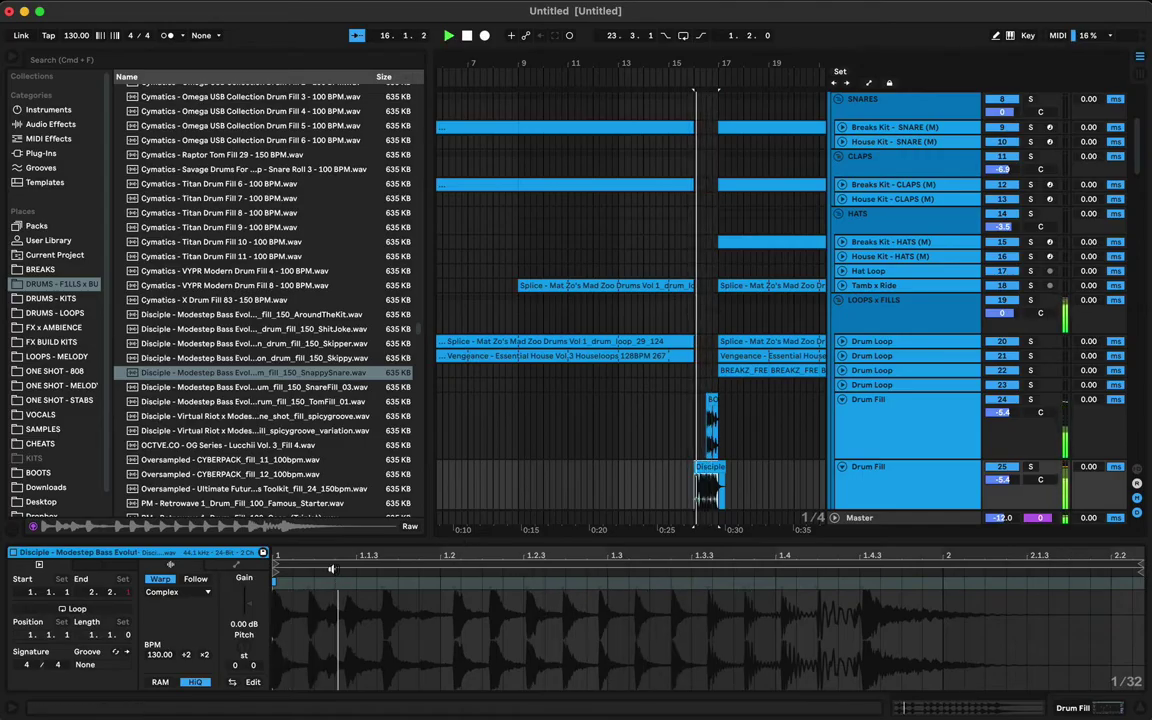
# Step: Warp the new fill so its second hit lands on 1.1.2, and play it on from 1.3
pyautogui.press('space')
pyautogui.moveTo(307, 582); pyautogui.dragTo(312, 582)
pyautogui.press('space')
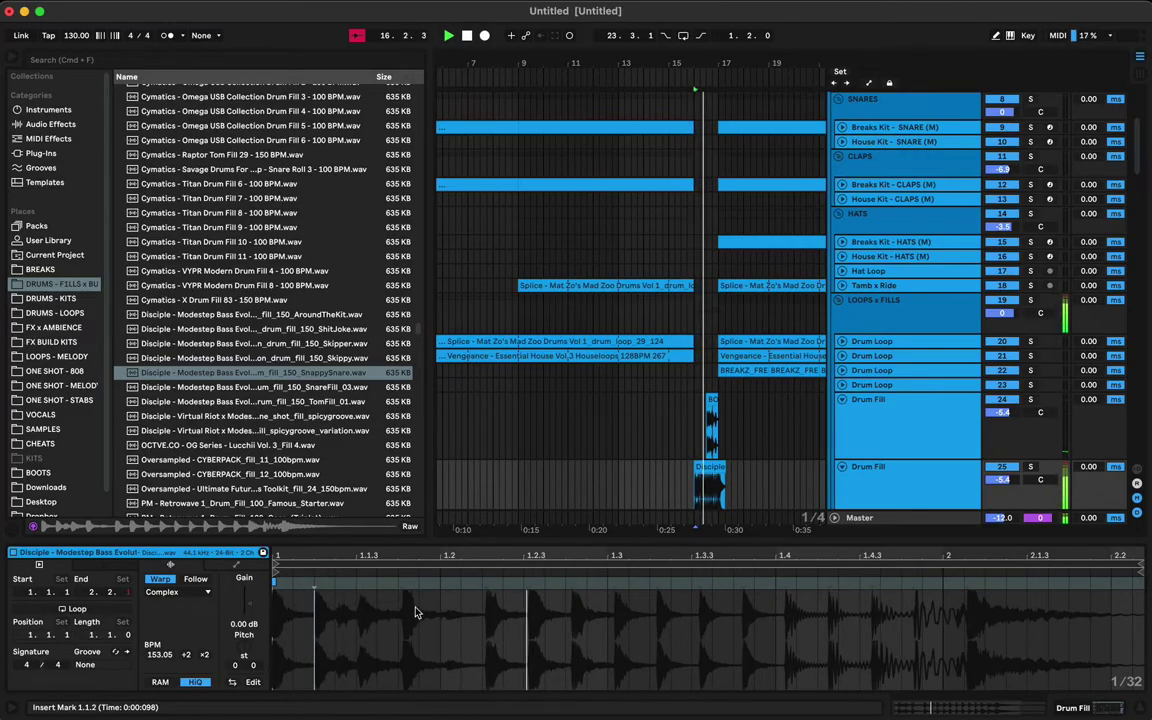
pyautogui.click(606, 582)
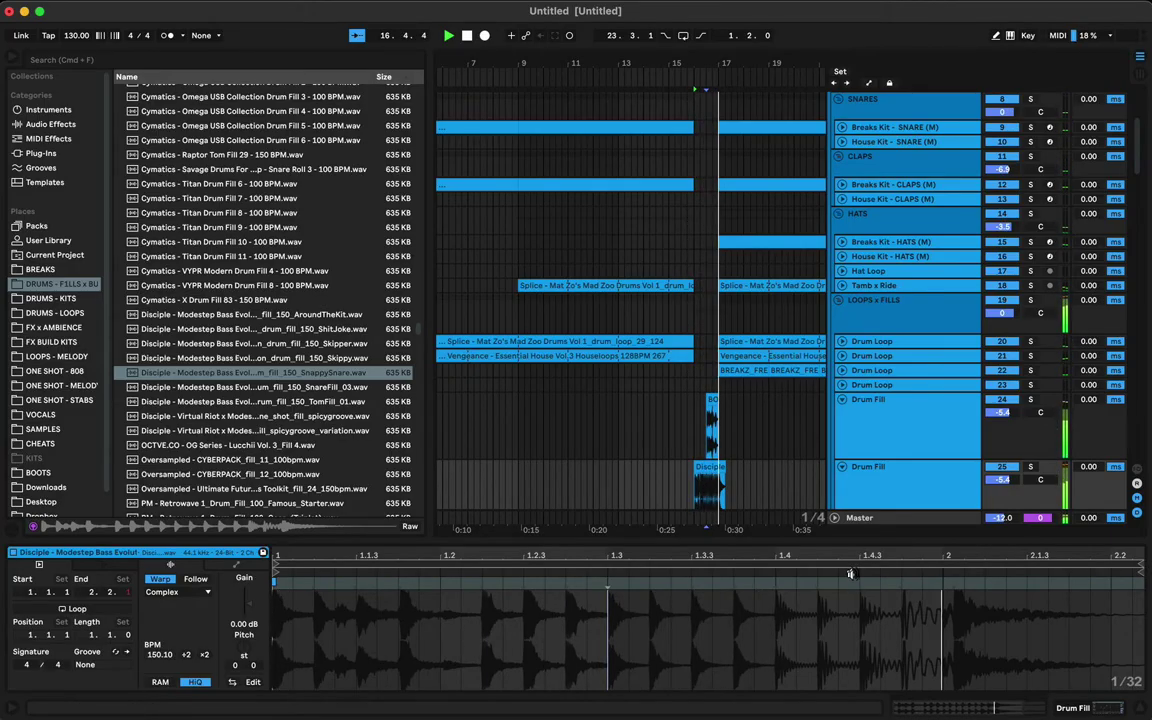
# Step: Warp the new fill's closing hits onto 1.4.3, 1.4.4 and 2.1.1, and play the result
pyautogui.press('space')
pyautogui.press('space')
pyautogui.hscroll(2, 862, 586)
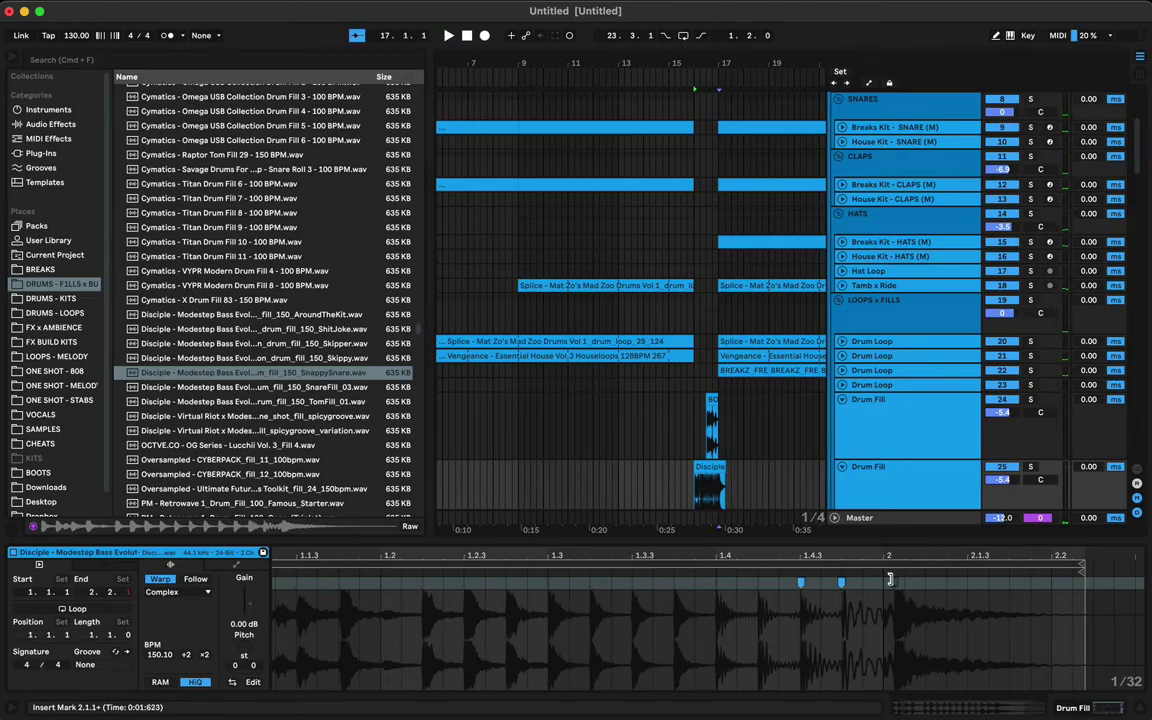
pyautogui.moveTo(891, 580); pyautogui.dragTo(884, 580)
pyautogui.press('space')
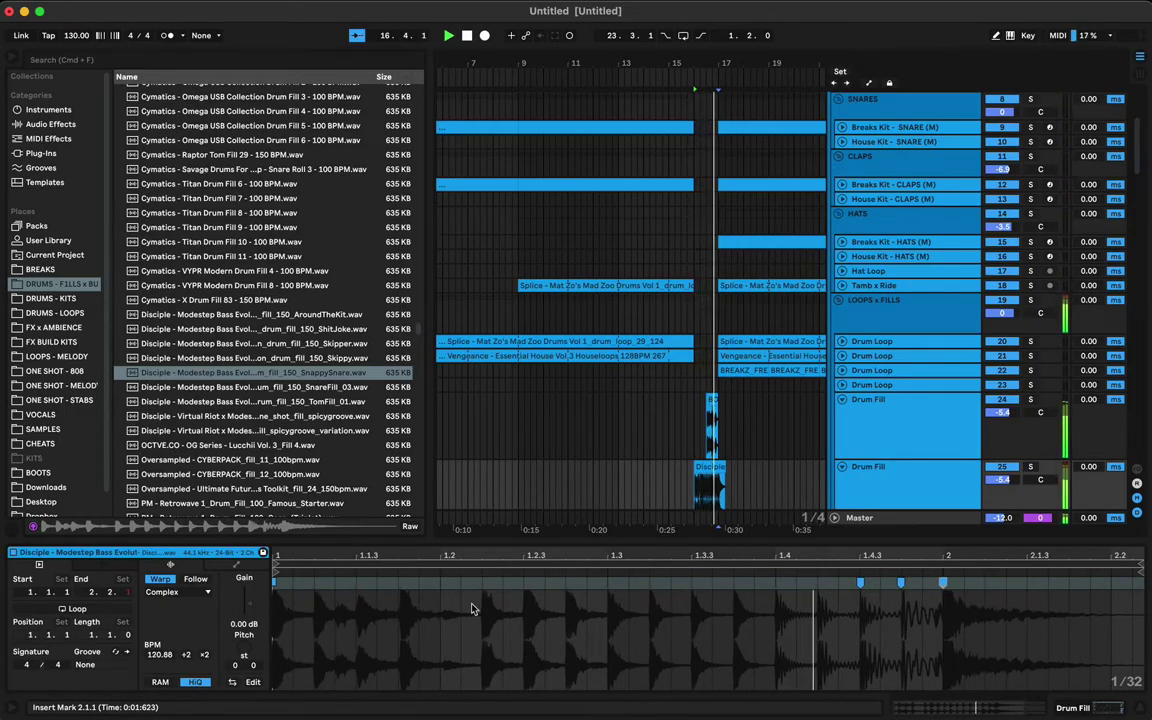
# Step: Add warp markers to the new fill so its hits land on 1.1.4 and 1.2.3, and play it
pyautogui.click(399, 584)
pyautogui.press('space')
pyautogui.press('space')
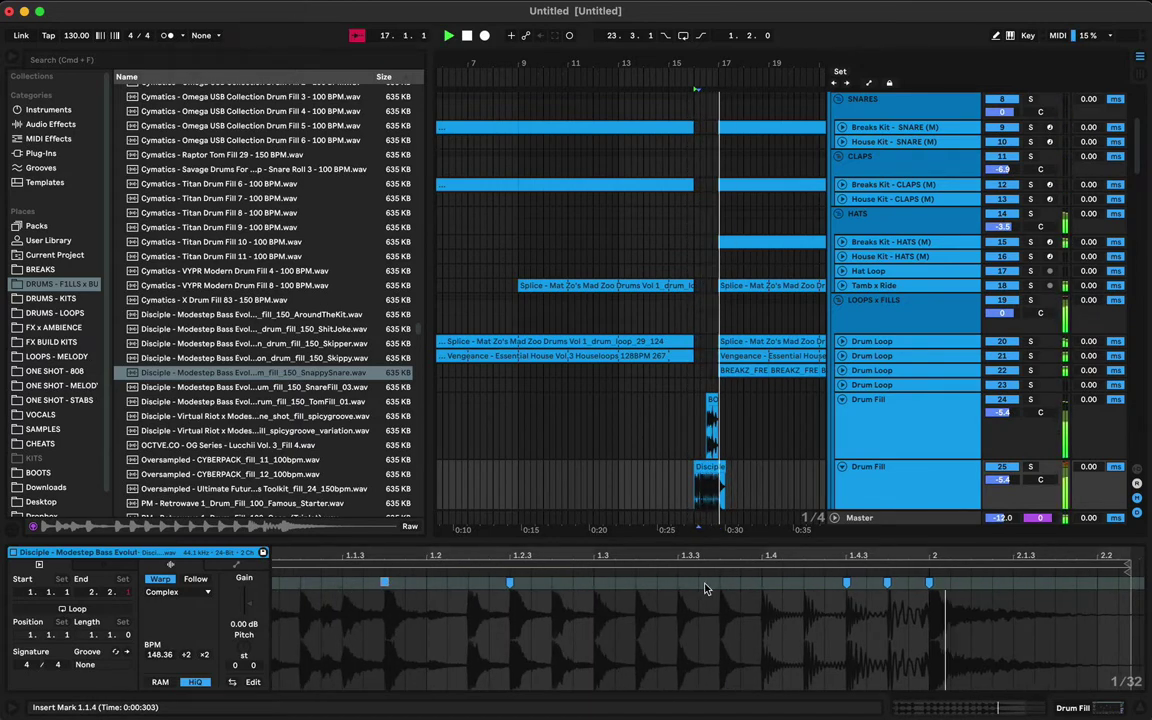
# Step: Trim the new fill's end back to just after bar 17 and play the fill from bar 16
pyautogui.moveTo(722, 466); pyautogui.dragTo(718, 466)
pyautogui.click(706, 467)
pyautogui.press('space')
pyautogui.press('space')
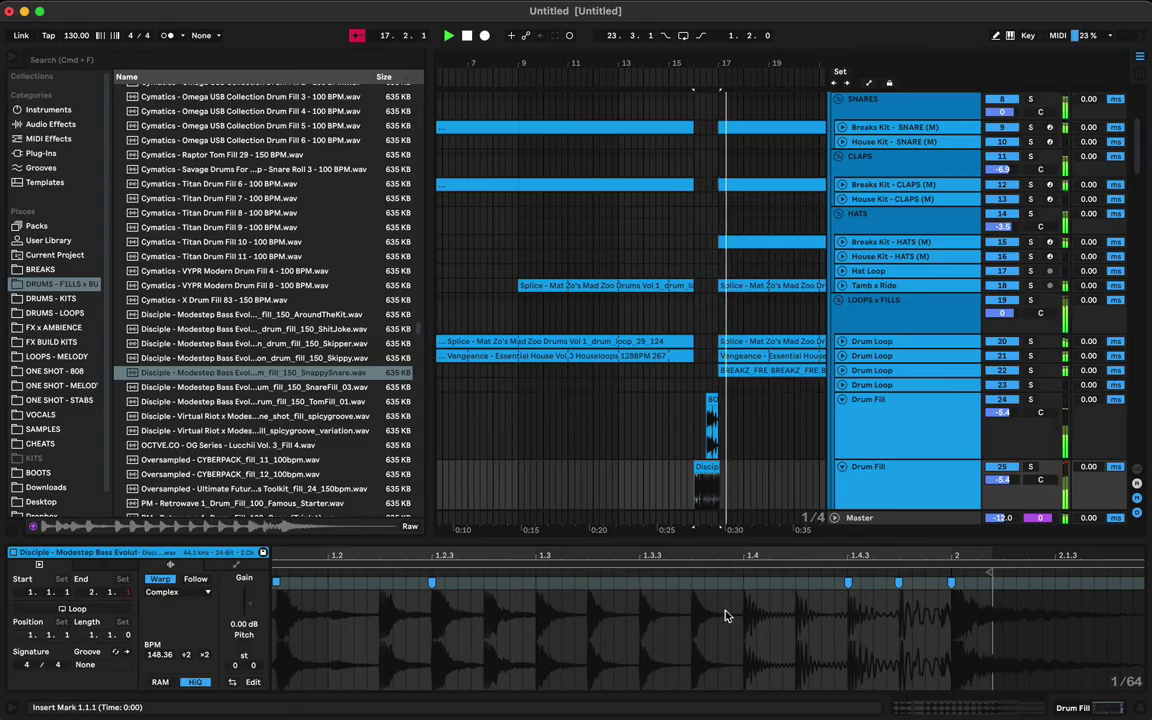
# Step: Play the trimmed fill from bar 16 several times in close view and hide the browser
pyautogui.moveTo(720, 66); pyautogui.dragTo(726, 260)
pyautogui.press('space')
pyautogui.scroll(-2, 685, 470)
pyautogui.press('space')
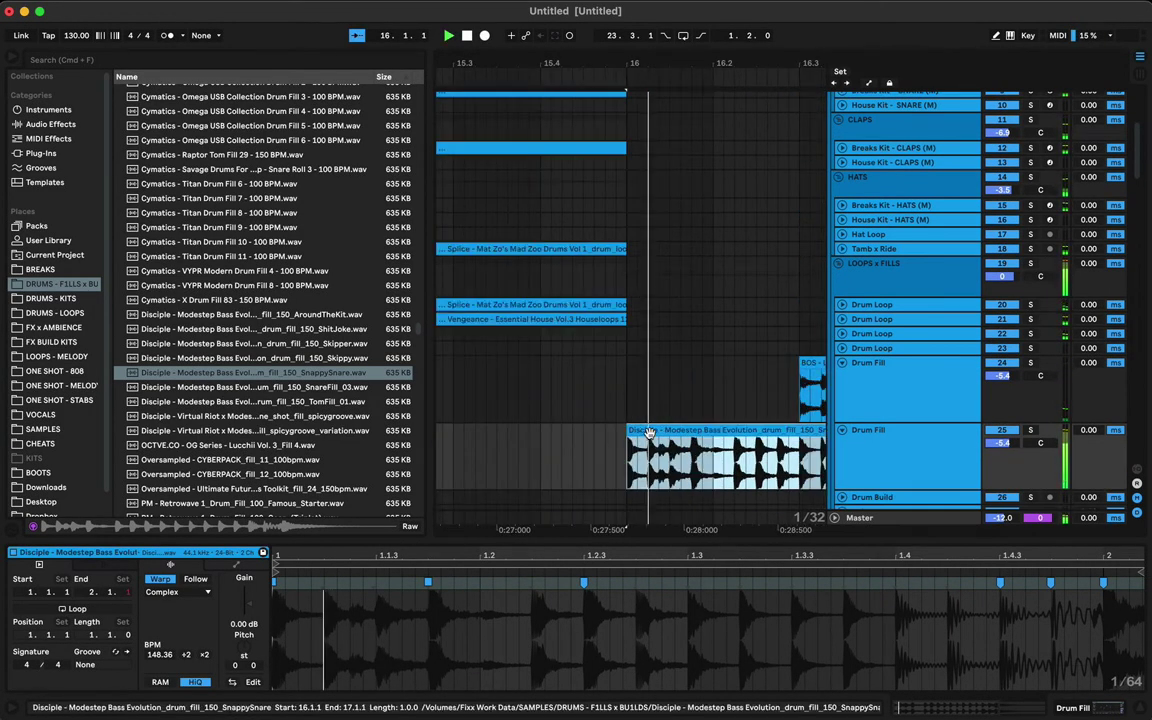
pyautogui.hscroll(1, 697, 444)
pyautogui.hscroll(5, 698, 445)
pyautogui.press('space')
pyautogui.press('space')
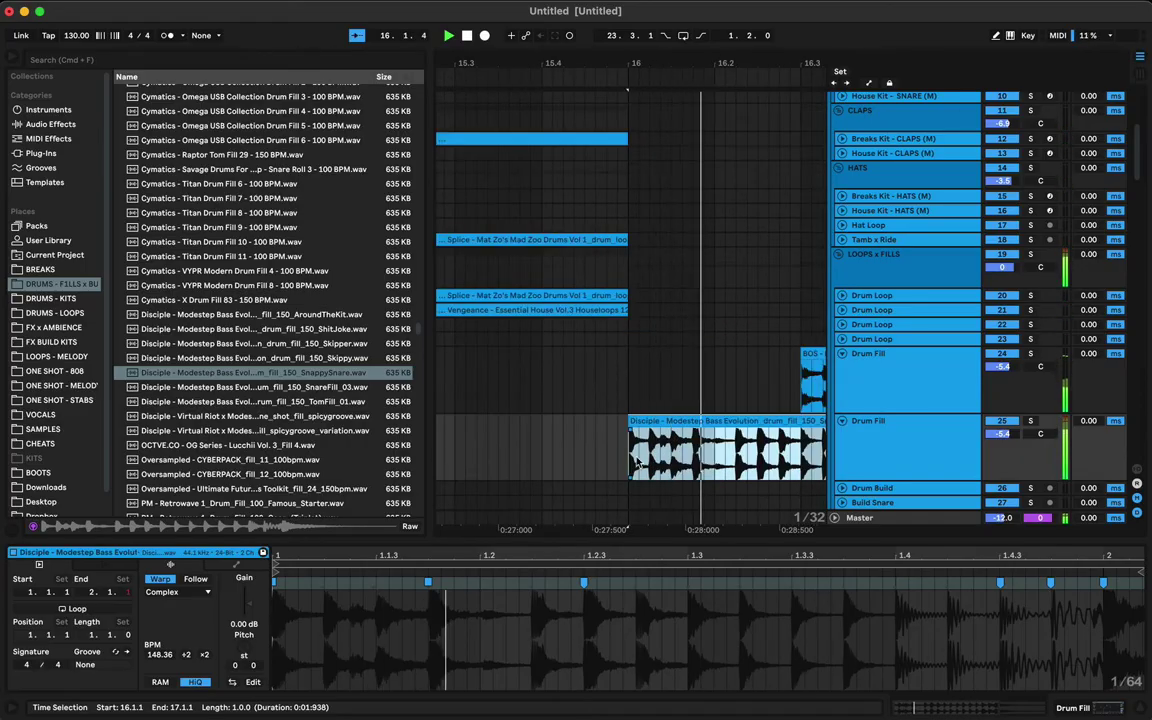
pyautogui.hscroll(4, 639, 462)
pyautogui.hscroll(1, 638, 462)
pyautogui.press('space')
pyautogui.press('space')
pyautogui.hscroll(5, 516, 340)
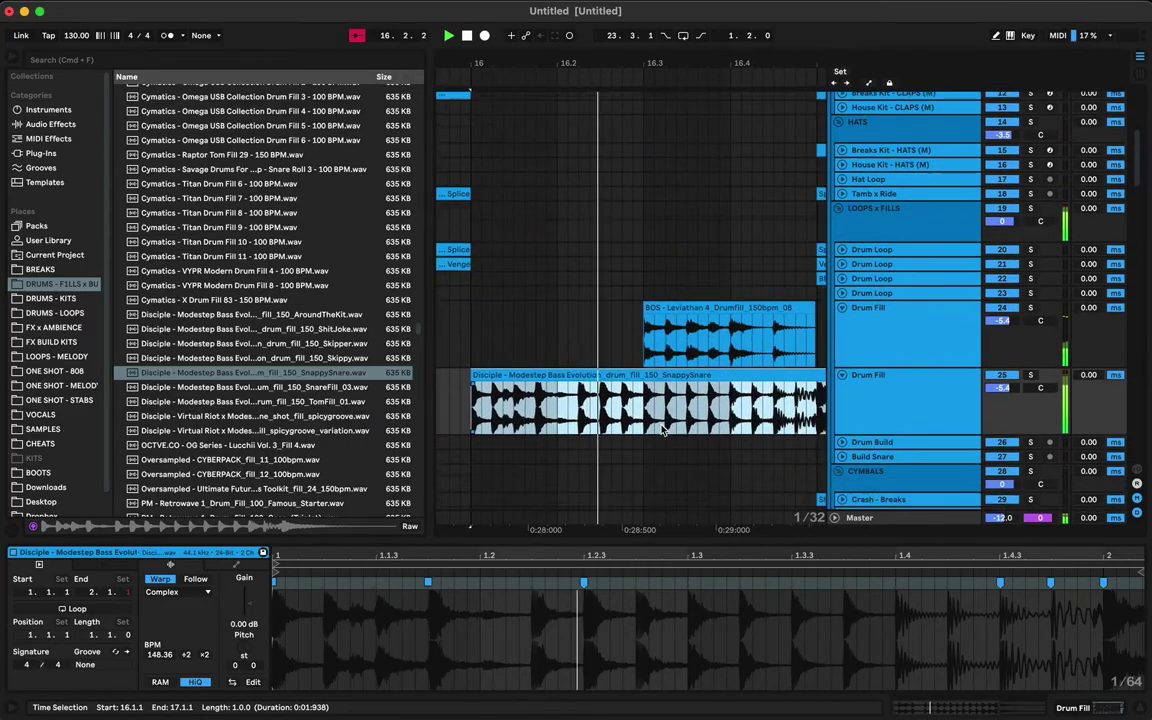
pyautogui.click(17, 60)
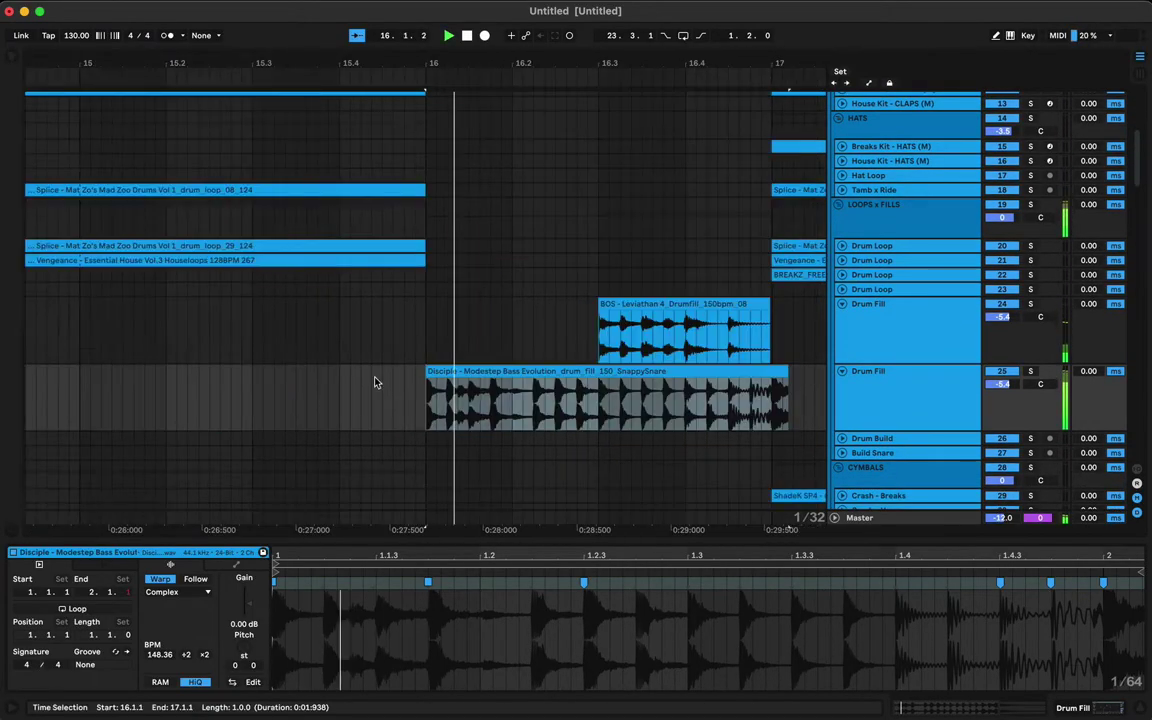
pyautogui.hscroll(4, 450, 380)
pyautogui.scroll(-1, 480, 380)
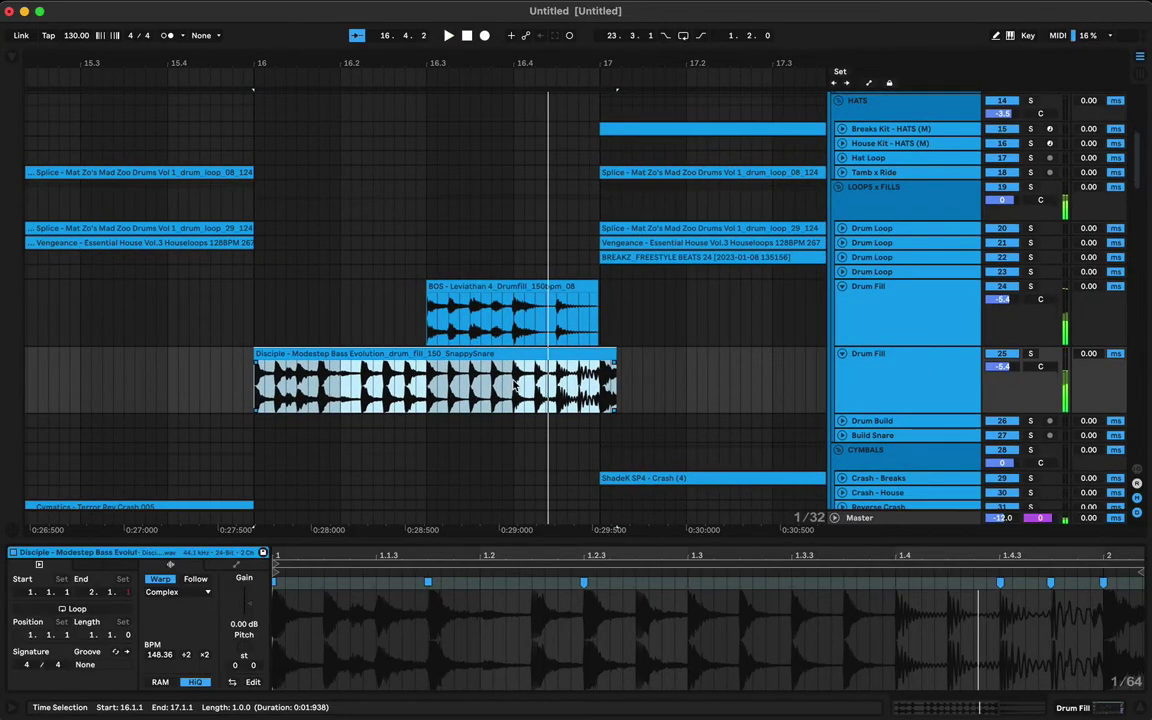
# Step: Duplicate the new fill's hit at 16.4.1 three times to fill the beat up to 17.1.1
pyautogui.moveTo(516, 383); pyautogui.dragTo(535, 385)
pyautogui.press('super+d')
pyautogui.press('super+d')
pyautogui.press('super+d')
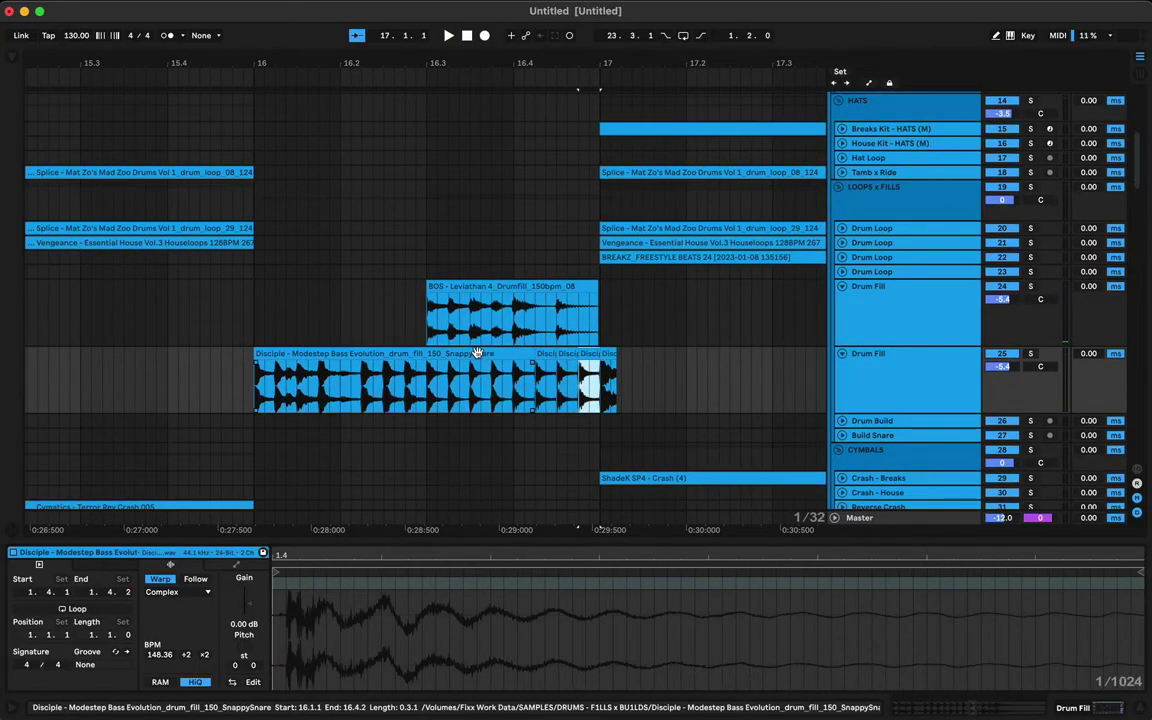
# Step: Delete the new fill's leftover tail after 17.1.1 and play the fill again from bar 16
pyautogui.click(477, 353)
pyautogui.press('space')
pyautogui.click(609, 356)
pyautogui.press('Delete')
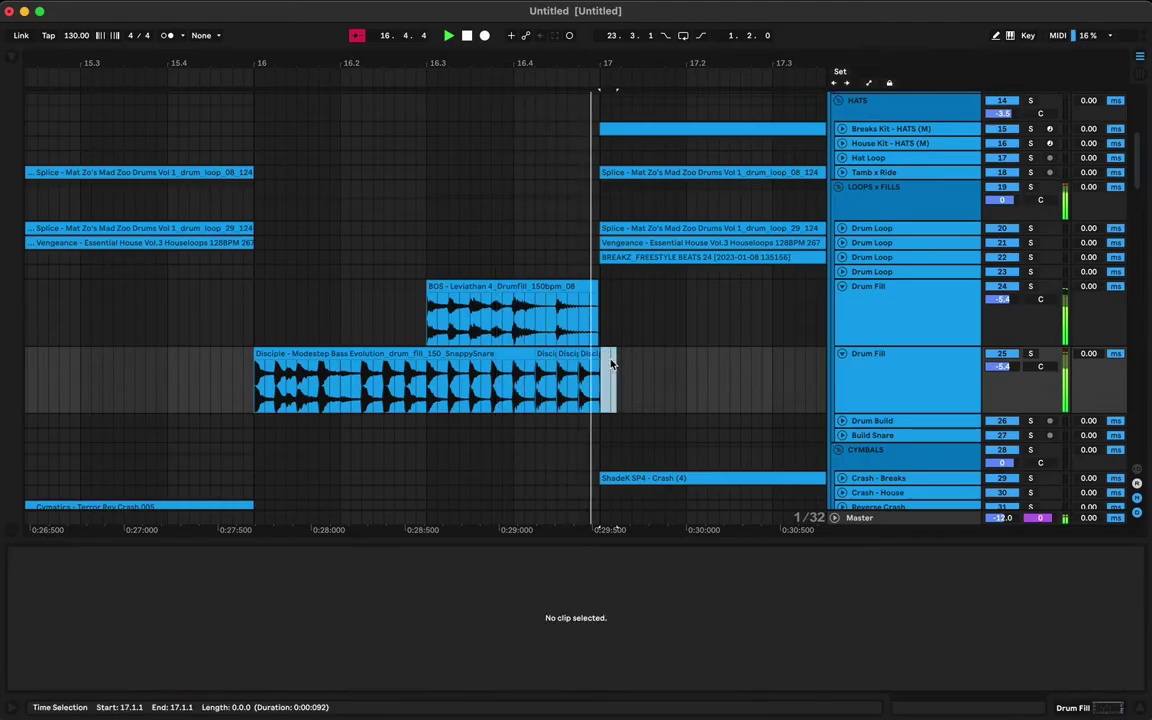
pyautogui.press('space')
pyautogui.click(420, 355)
pyautogui.press('space')
pyautogui.press('space')
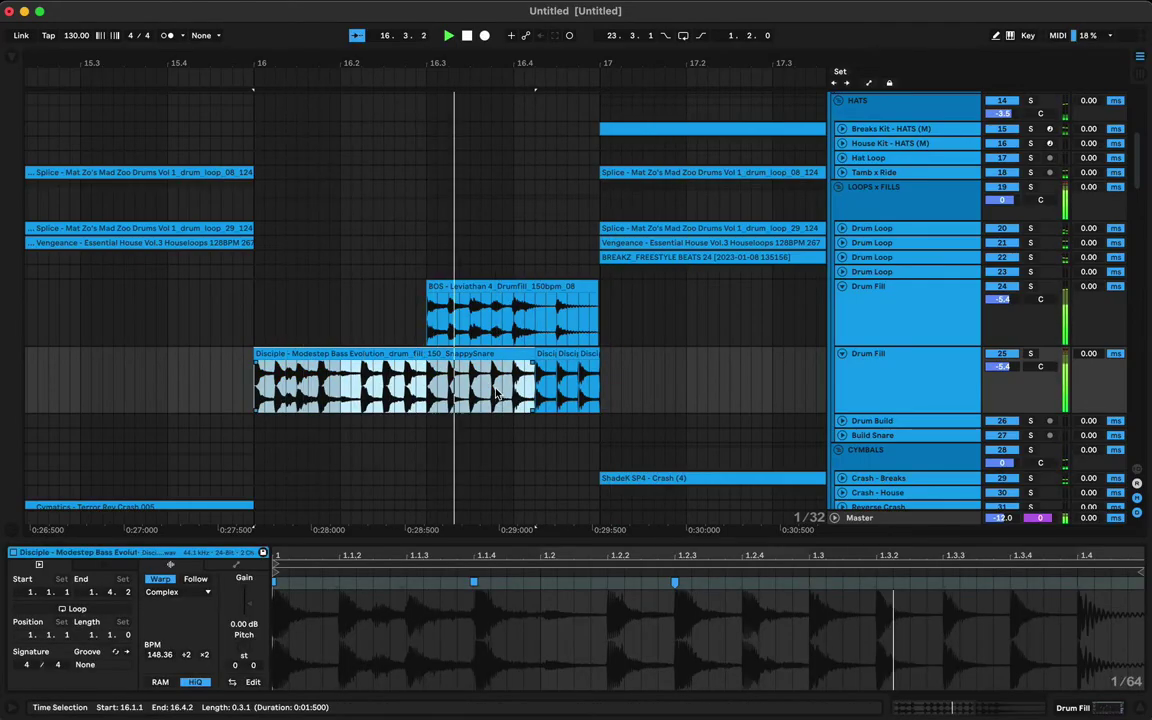
pyautogui.press('space')
pyautogui.press('space')
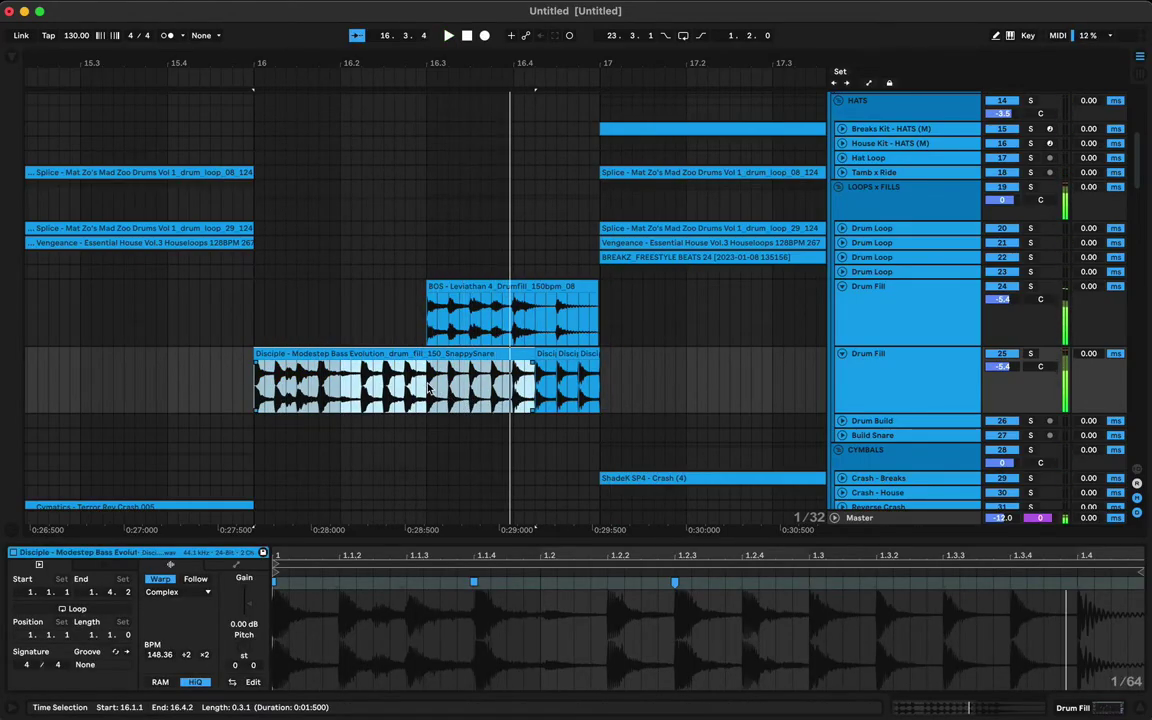
# Step: Duplicate the fill's two hits from 16.3.1 to 16.3.3 once, onto 16.3.3, and play the result
pyautogui.moveTo(433, 388); pyautogui.dragTo(472, 390)
pyautogui.press('super+d')
pyautogui.click(437, 354)
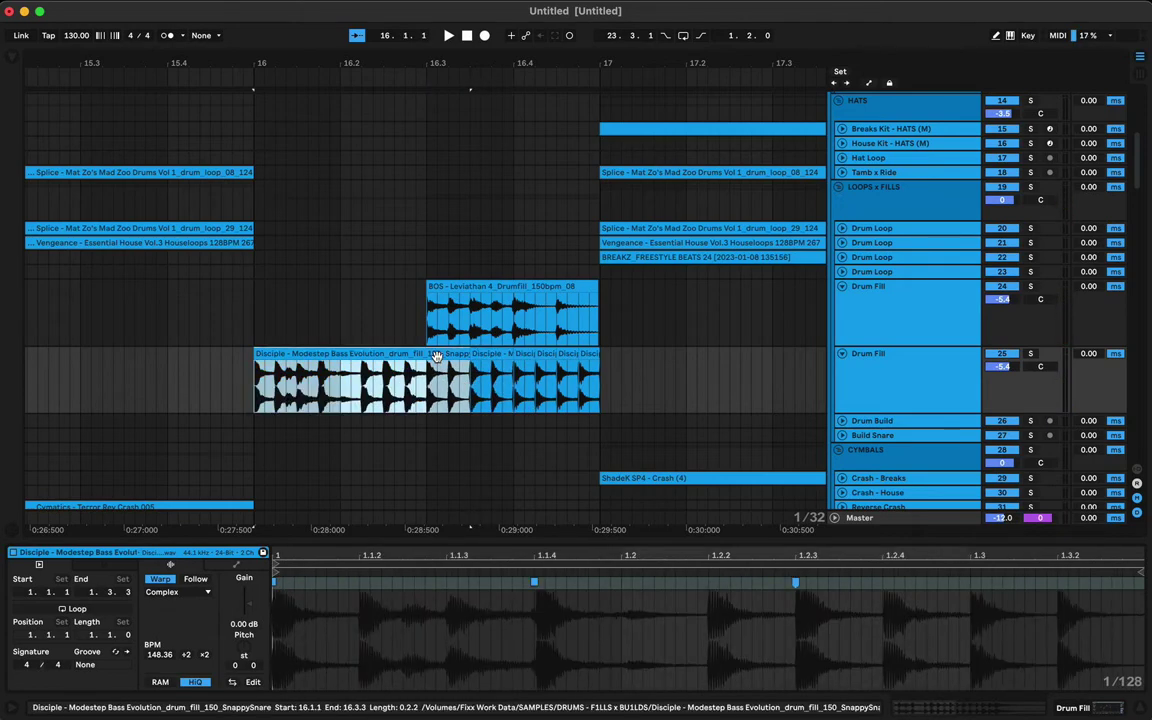
pyautogui.press('space')
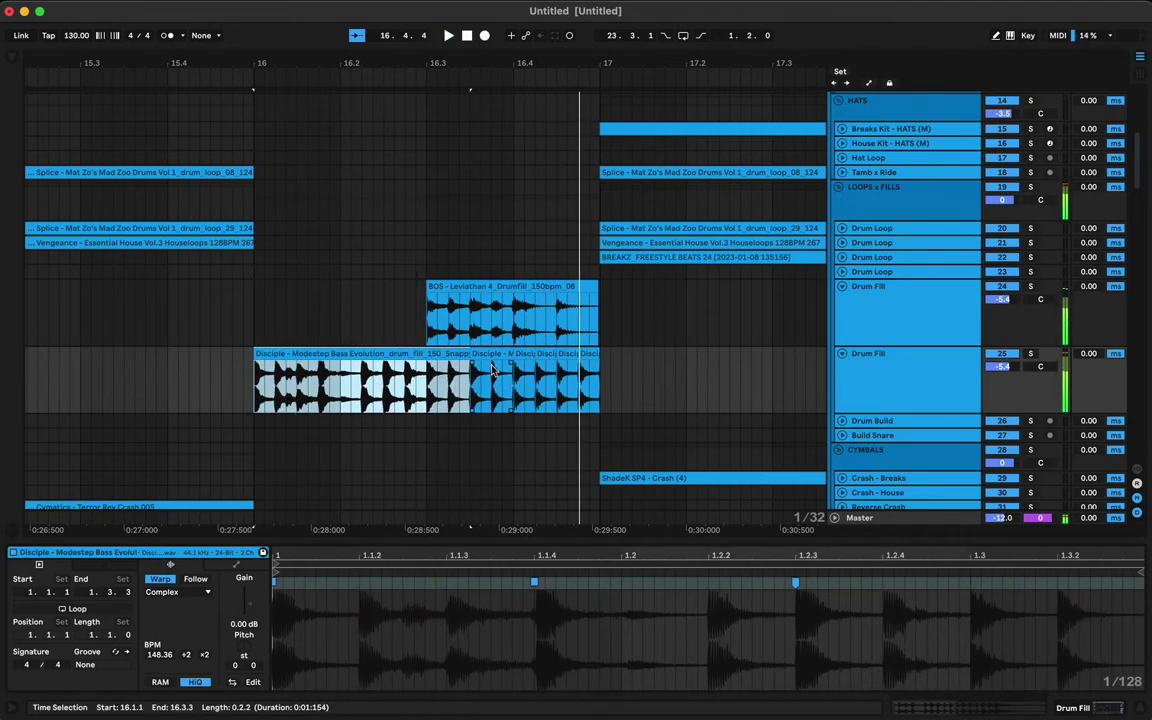
# Step: Copy the two-hit slice onto 16.4.1, repeat its first 1/32 note once, and play the fill
pyautogui.click(487, 360)
pyautogui.click(519, 385)
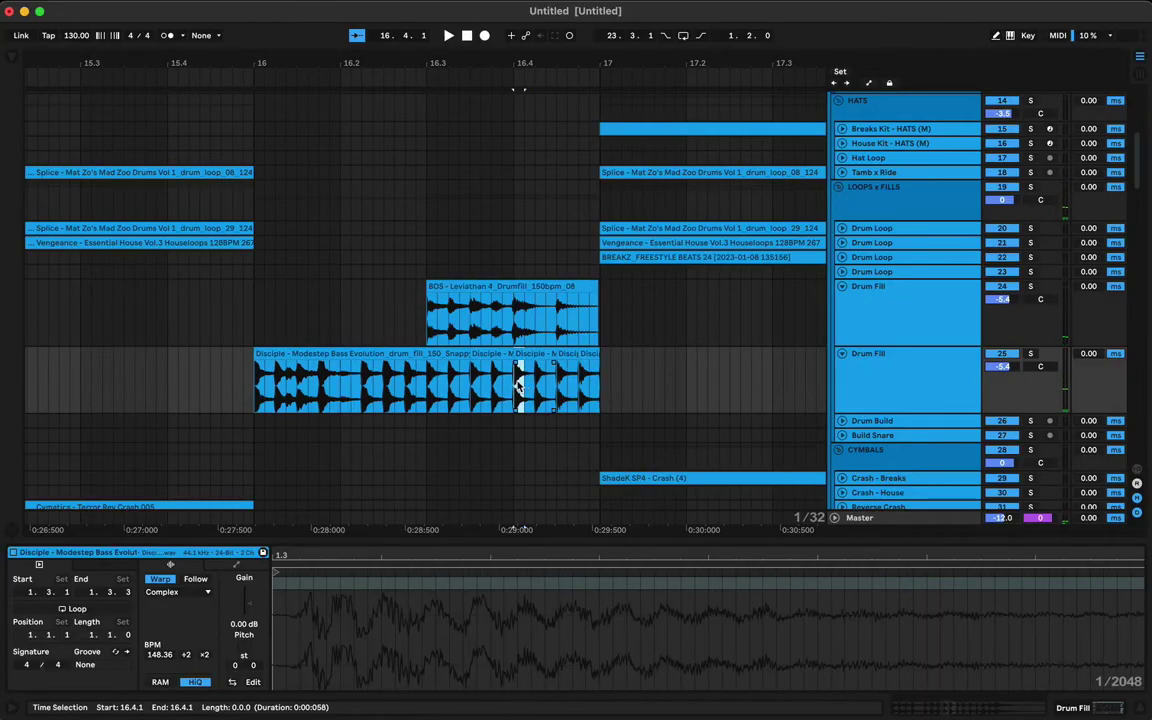
pyautogui.click(506, 355)
pyautogui.press('space')
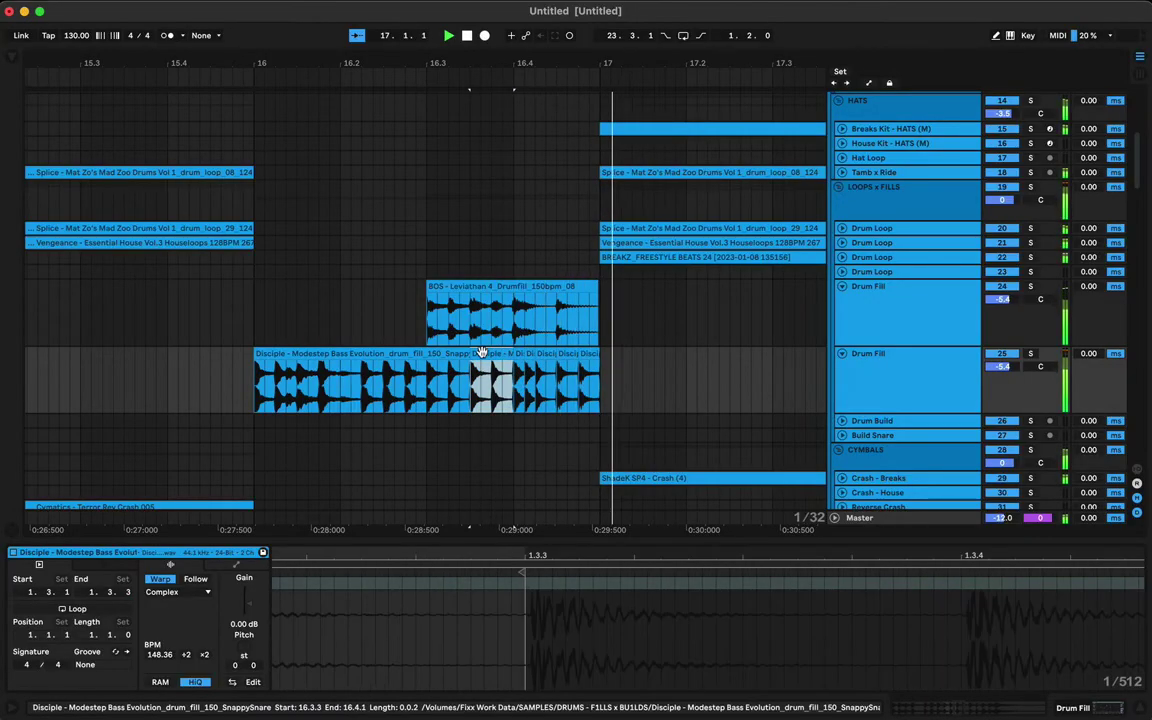
pyautogui.click(440, 353)
pyautogui.press('space')
pyautogui.press('space')
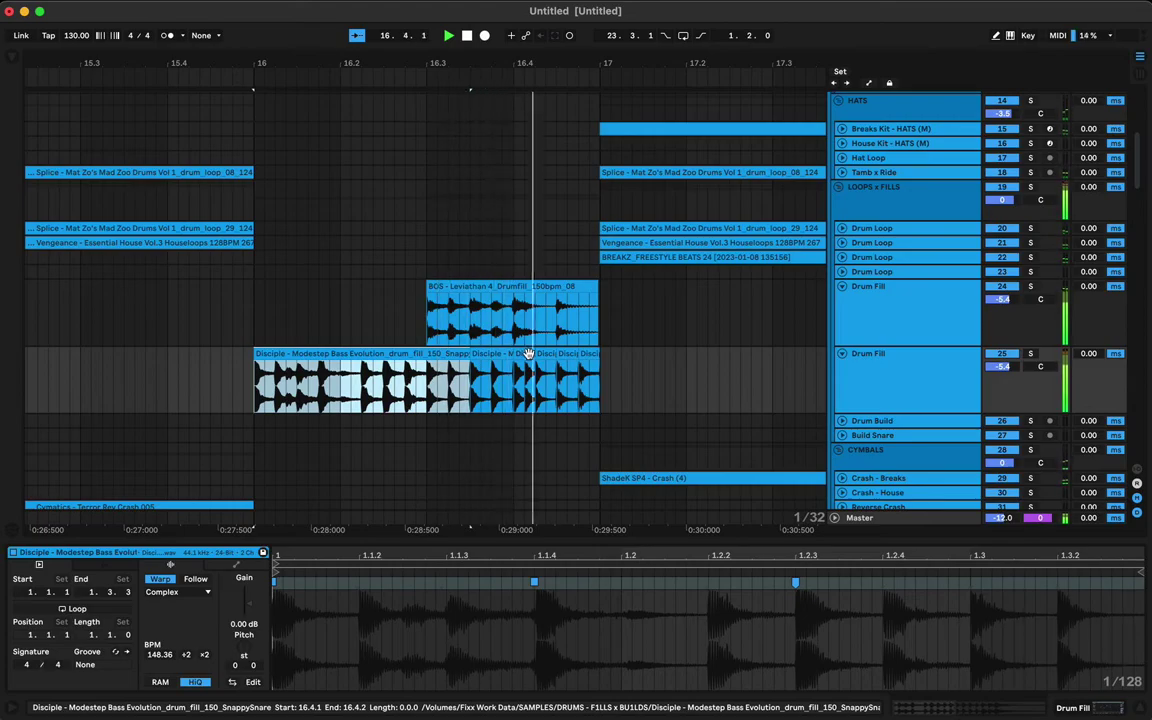
# Step: Duplicate the three slices between 16.4.1 and 16.4.3 onto 16.4.3, and play the fill from bar 16
pyautogui.click(541, 358)
pyautogui.keyDown('shift'); pyautogui.click(519, 356); pyautogui.keyUp('shift')
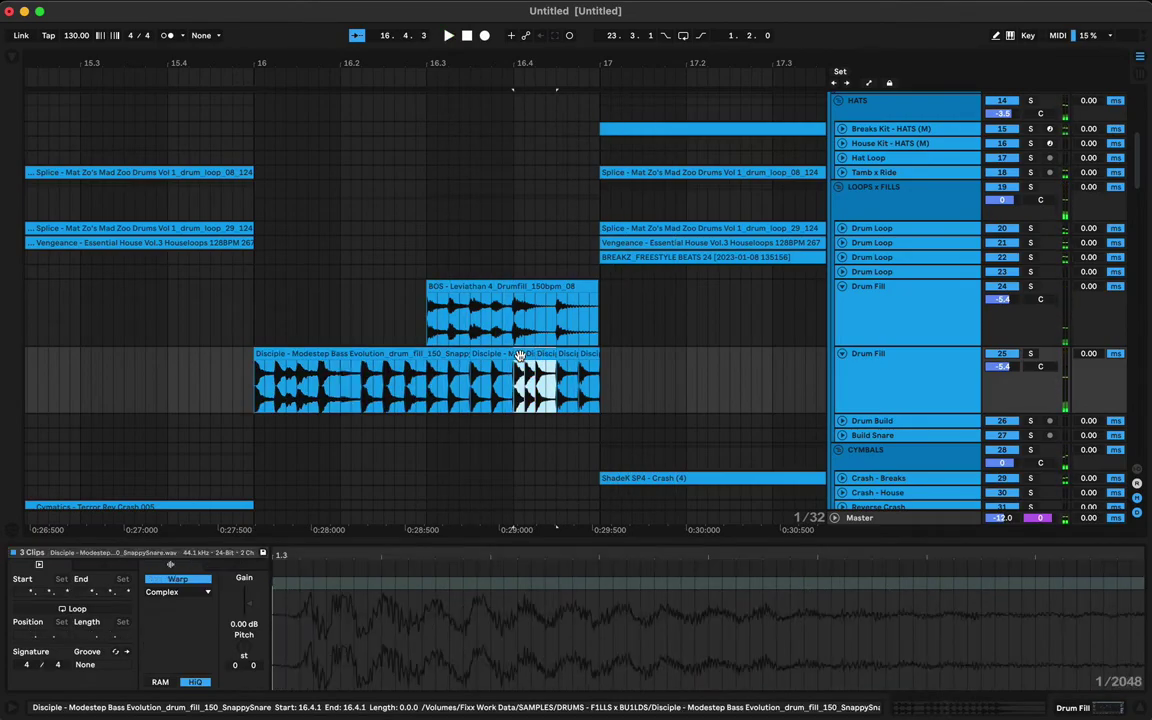
pyautogui.press('super+d')
pyautogui.click(491, 353)
pyautogui.press('space')
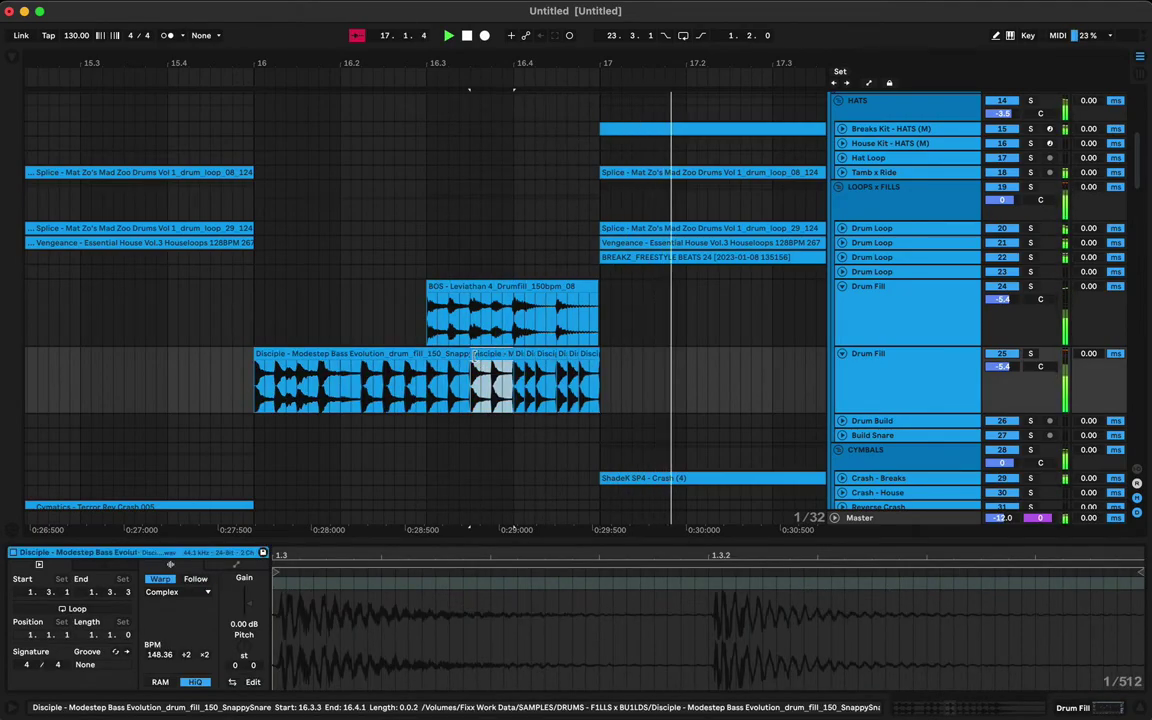
pyautogui.press('space')
pyautogui.click(325, 352)
pyautogui.press('space')
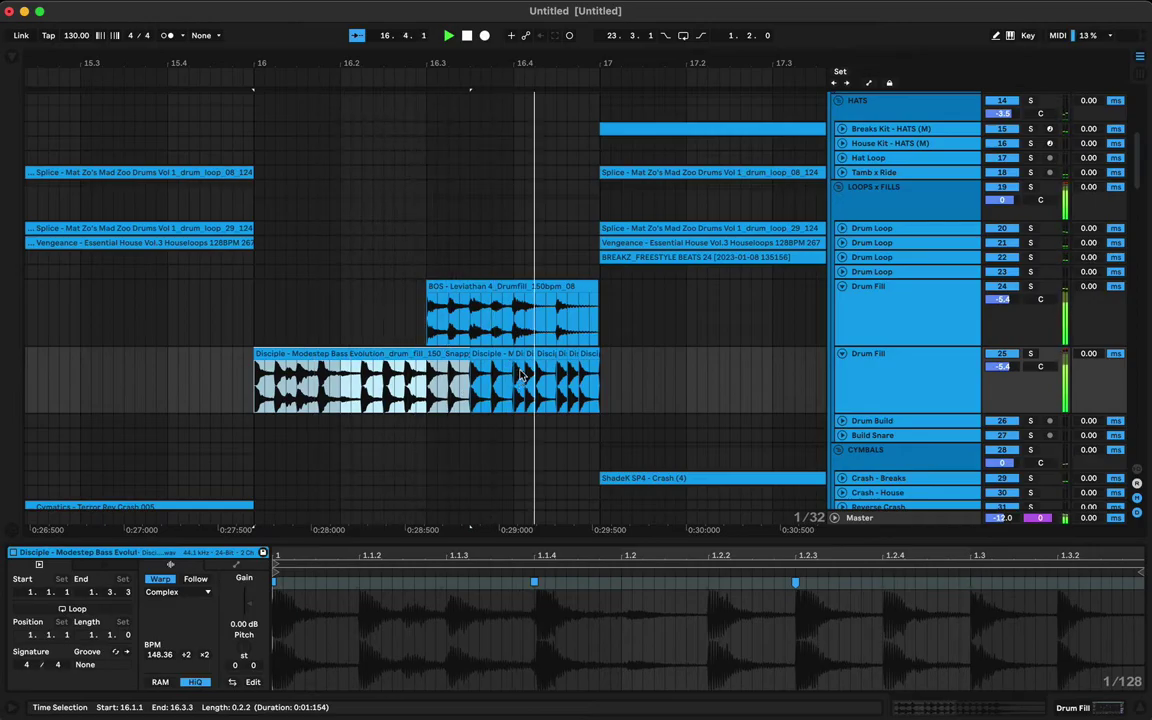
pyautogui.press('space')
pyautogui.press('space')
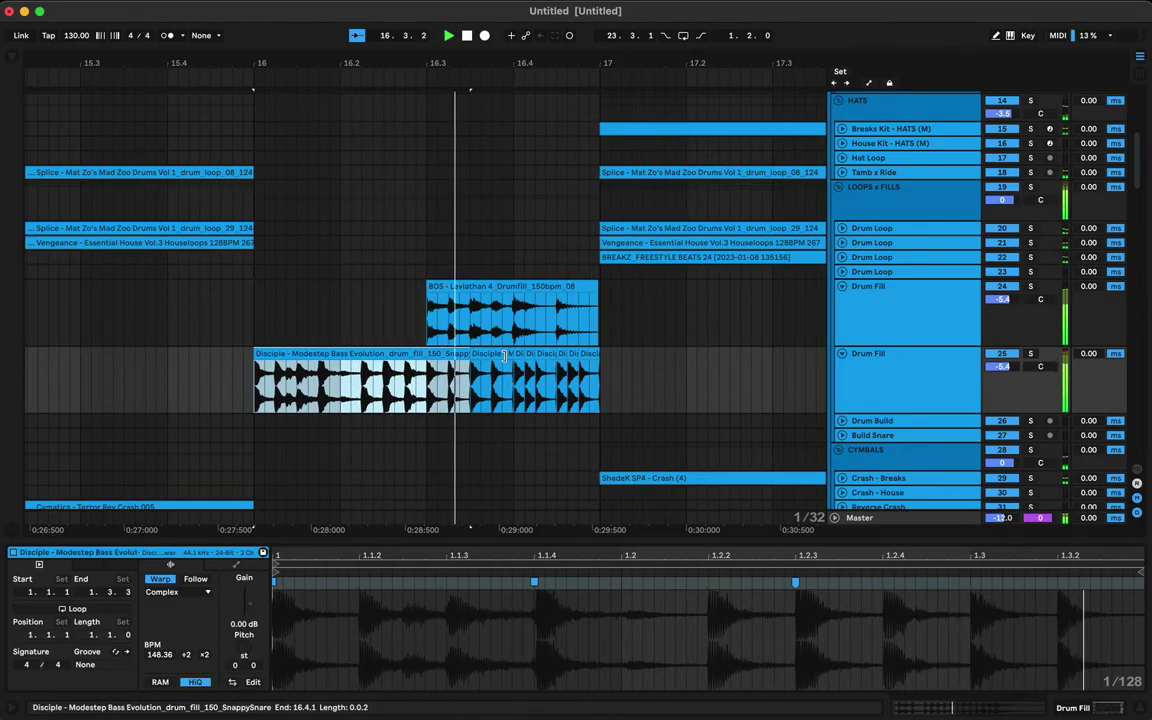
# Step: Repeat the single hit at 16.3.4 on all four sixteenths of beat 16.4 and play the fill from bar 16
pyautogui.click(504, 357)
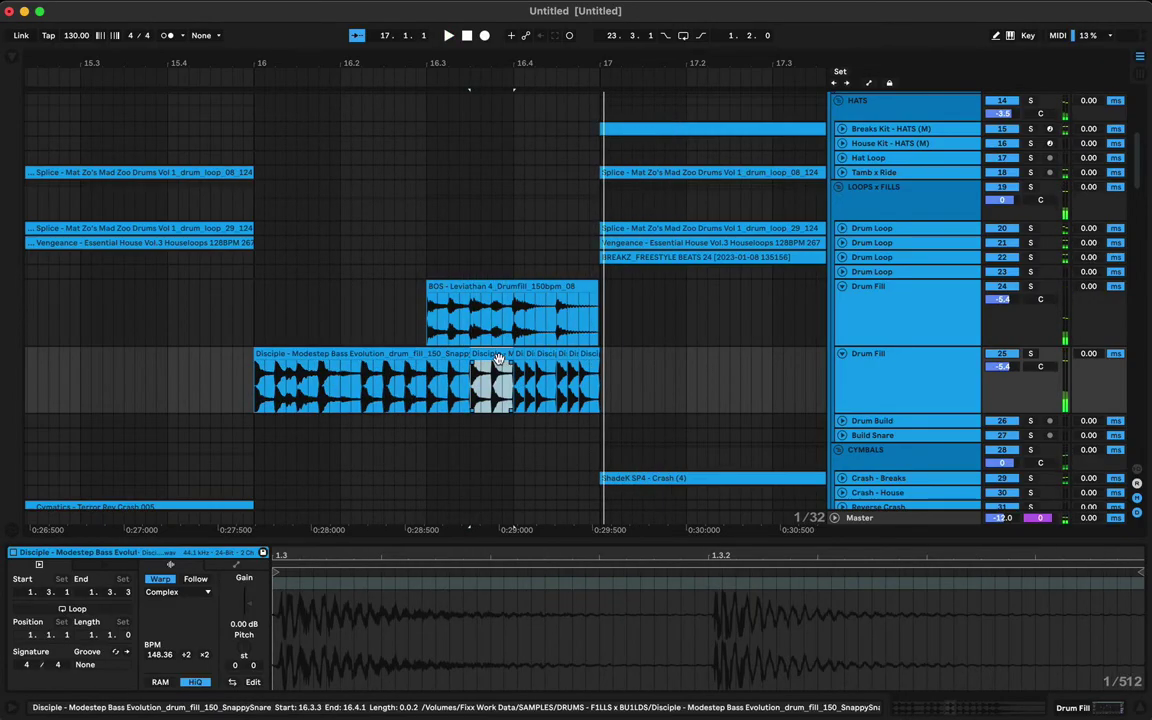
pyautogui.click(510, 393)
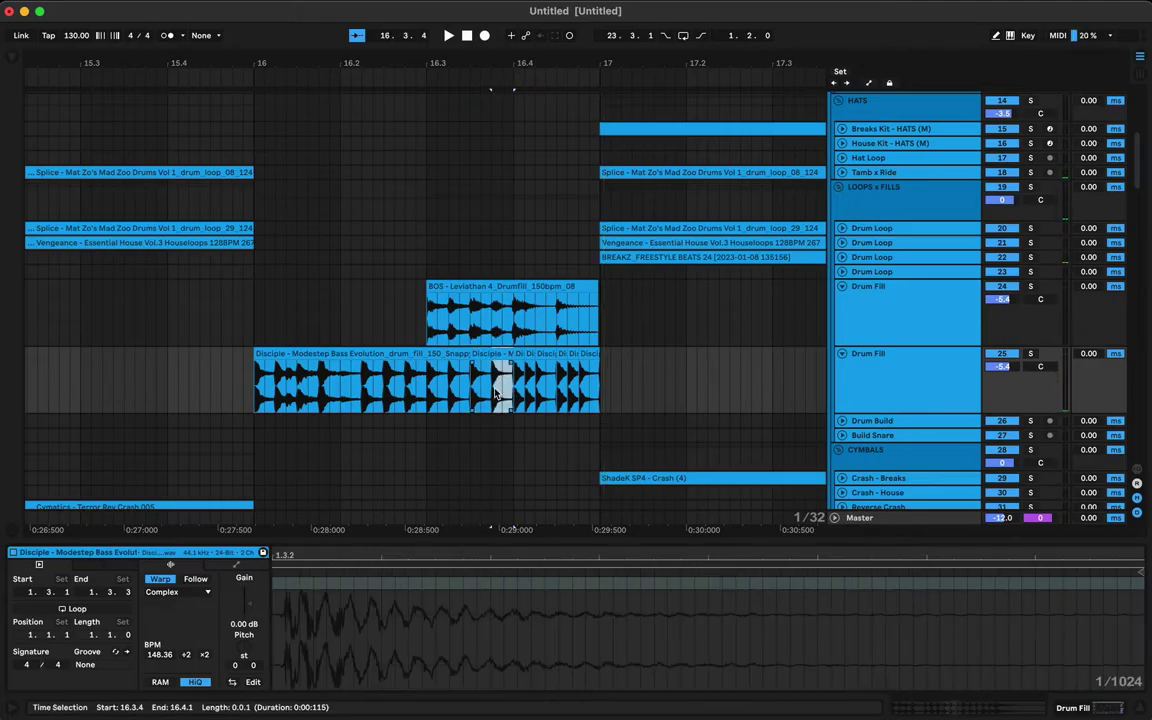
pyautogui.click(352, 356)
pyautogui.press('space')
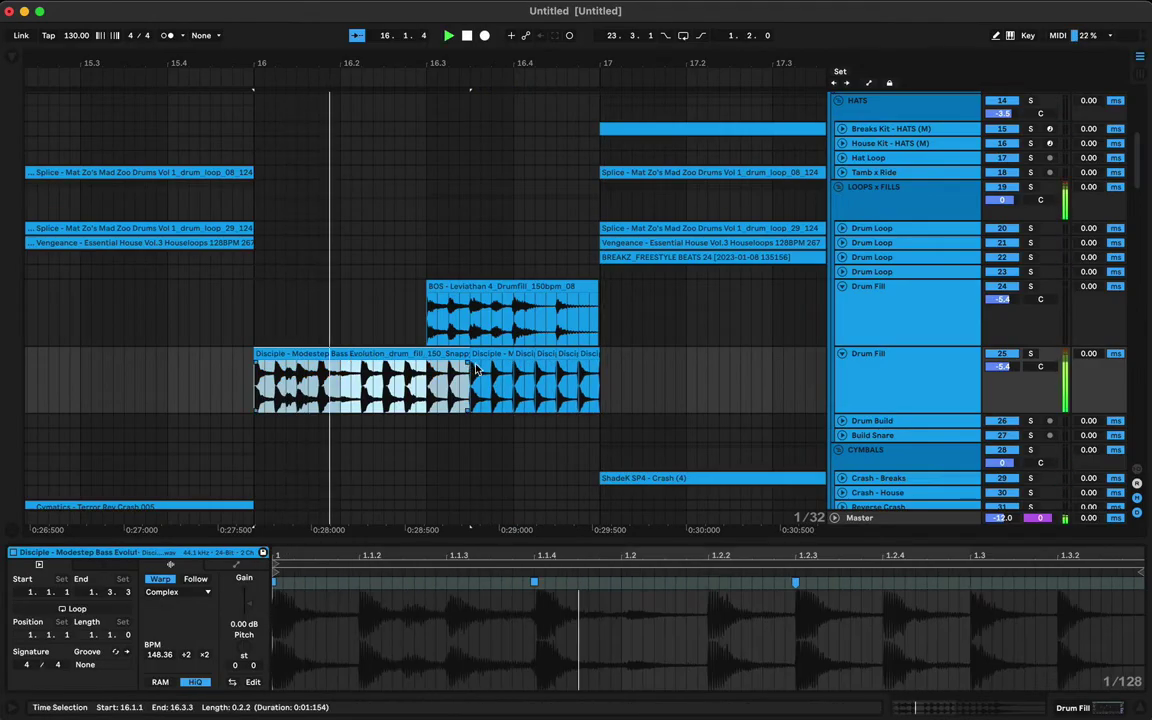
pyautogui.press('space')
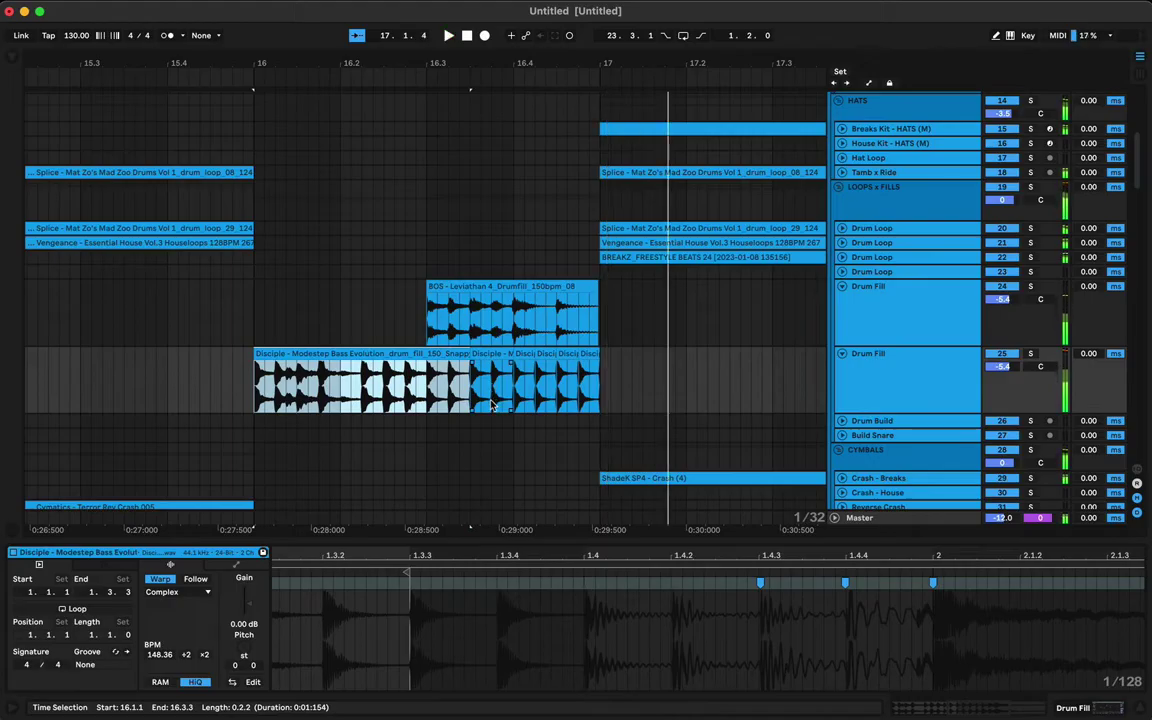
pyautogui.press('space')
# Step: Double the hit at 16.3.3 by duplicating its first 1/32 note, and play the fill from bar 16
pyautogui.moveTo(482, 391); pyautogui.dragTo(476, 391)
pyautogui.press('space')
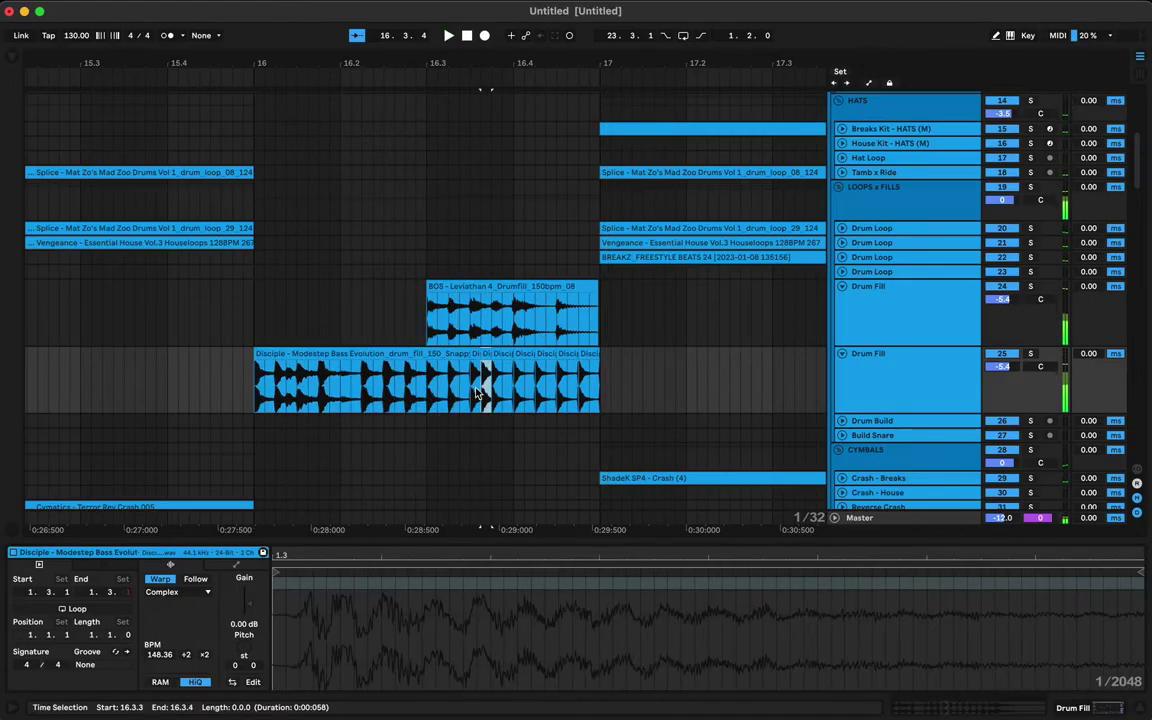
pyautogui.click(438, 354)
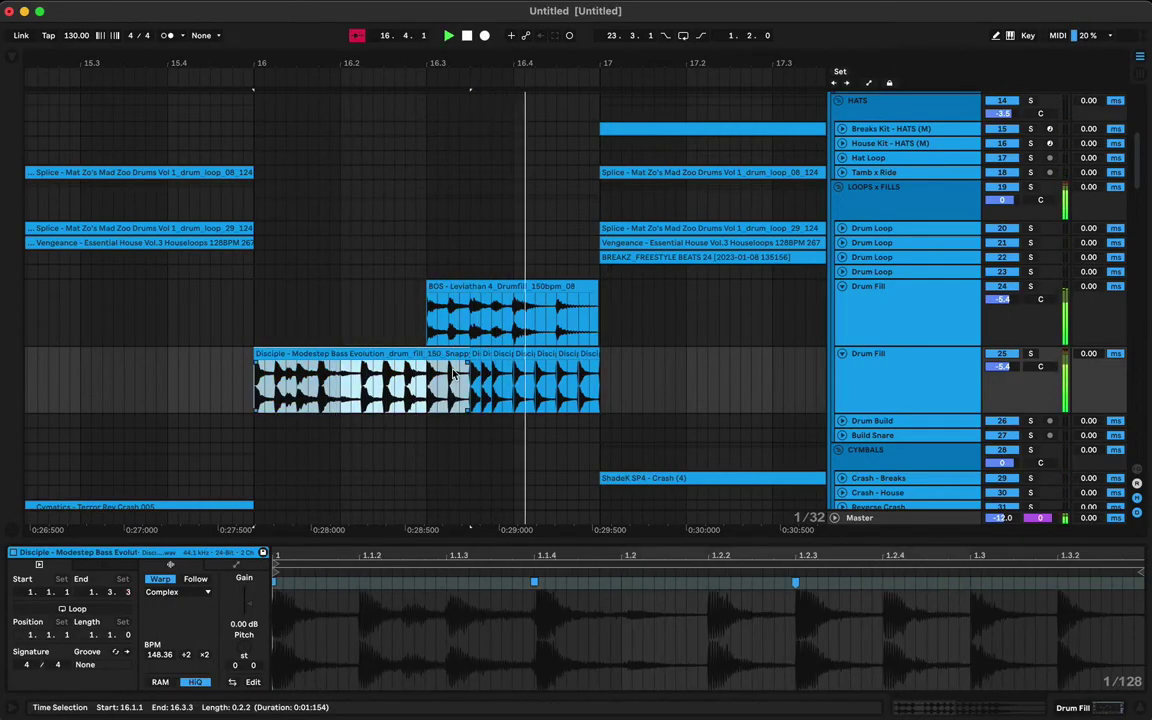
# Step: Consolidate the four repeated hits between 16.4.1 and 17.1.1 into one clip
pyautogui.click(512, 369)
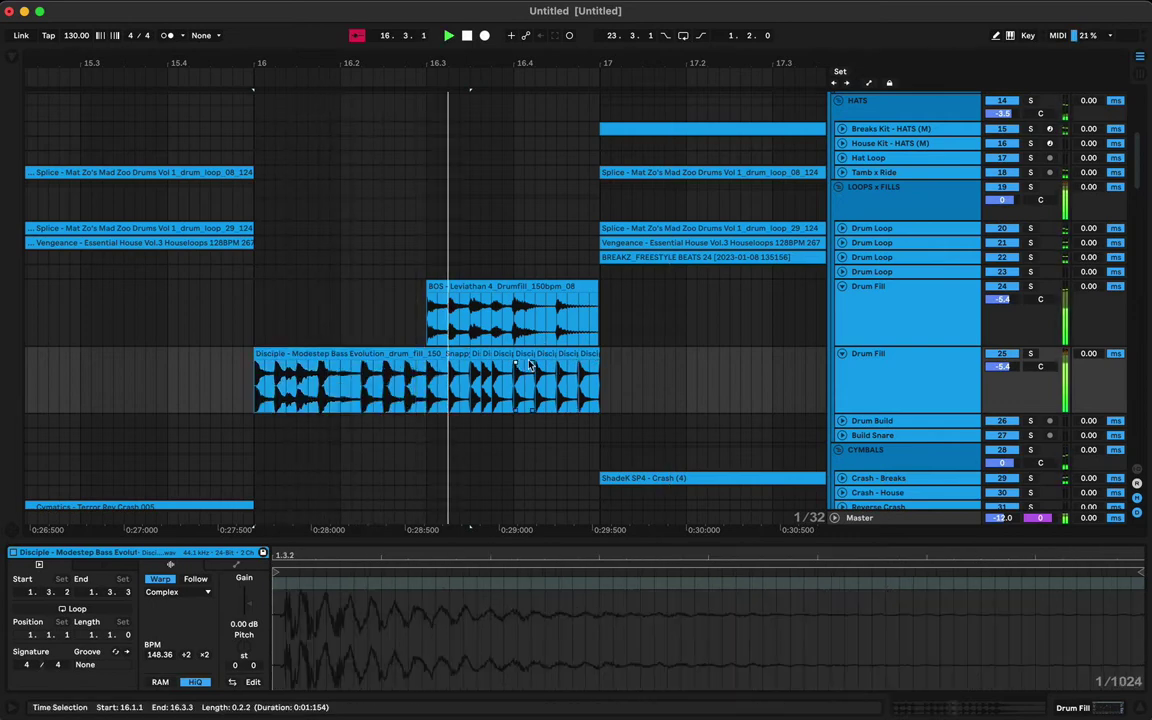
pyautogui.click(517, 367)
pyautogui.click(585, 367)
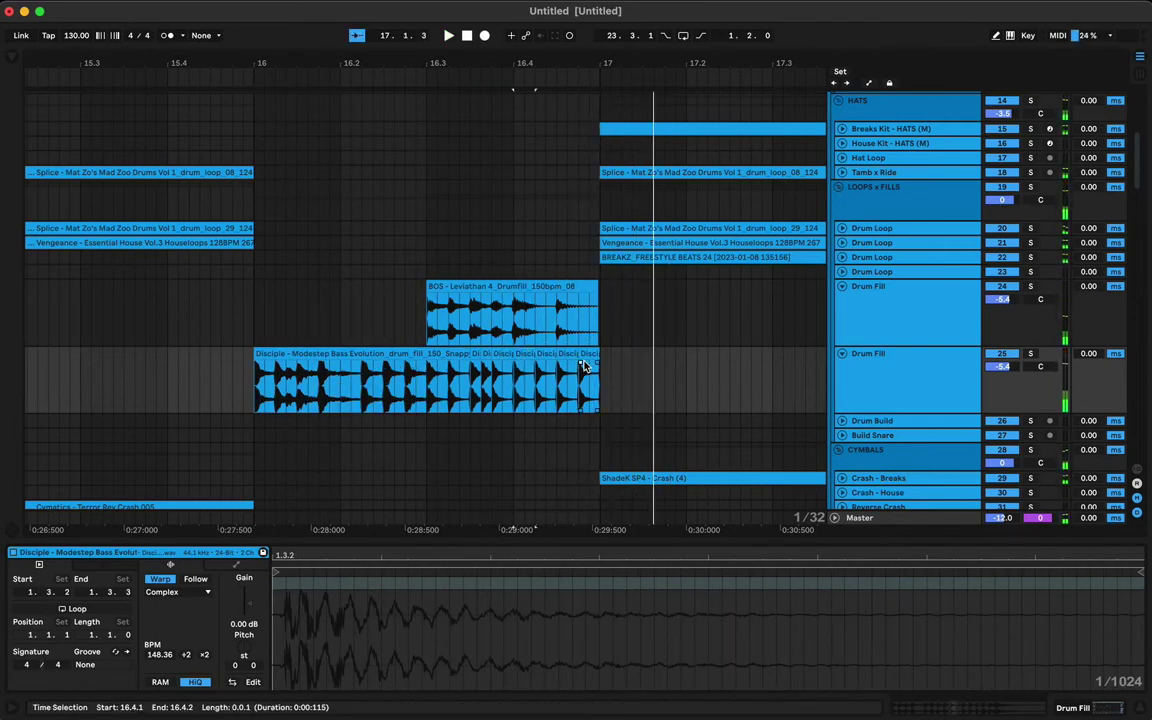
pyautogui.keyDown('shift'); pyautogui.click(522, 355); pyautogui.keyUp('shift')
pyautogui.press('super+j')
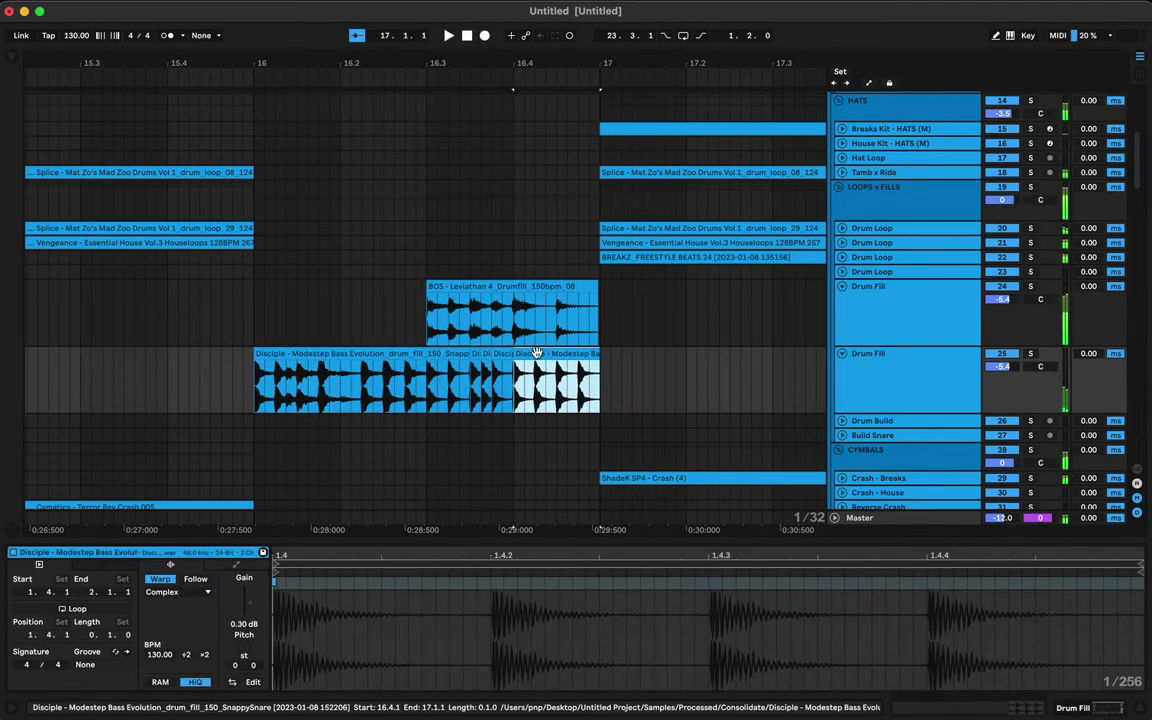
# Step: Draw a Transposition envelope on the consolidated clip, falling from 0 near 1.4.1 to its low point after 1.4.4, and play the whole fill
pyautogui.press('r')
pyautogui.click(262, 553)
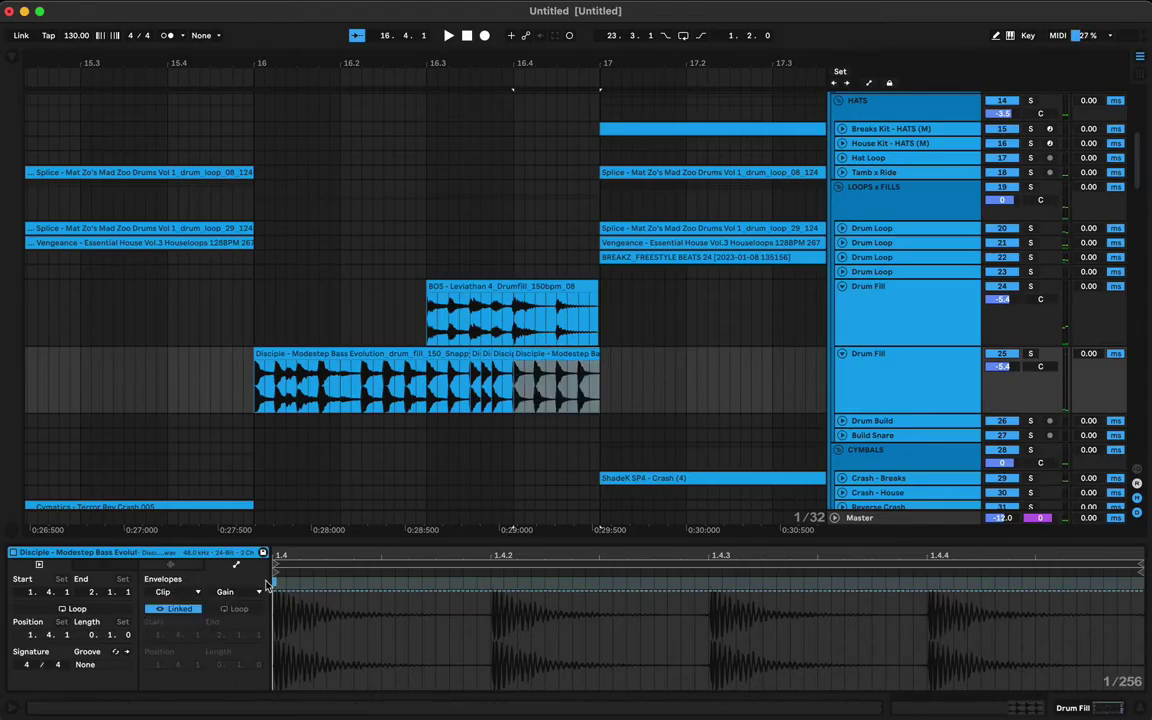
pyautogui.click(230, 593)
pyautogui.click(233, 614)
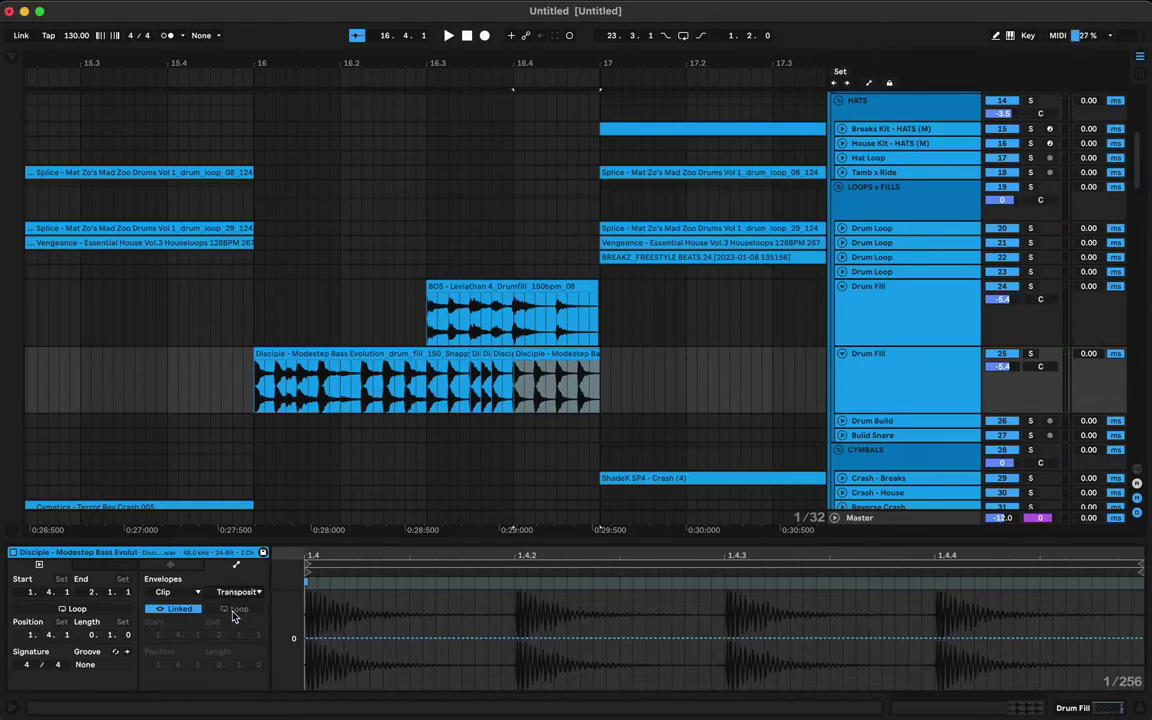
pyautogui.moveTo(989, 648); pyautogui.dragTo(985, 673)
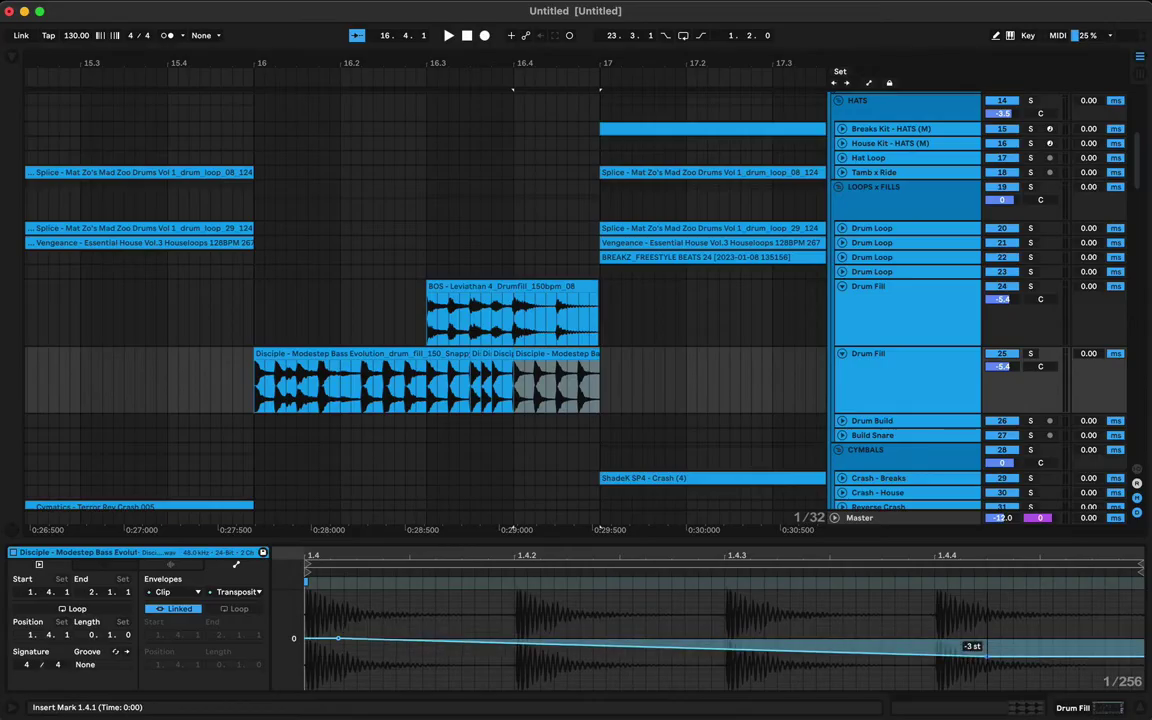
pyautogui.press('space')
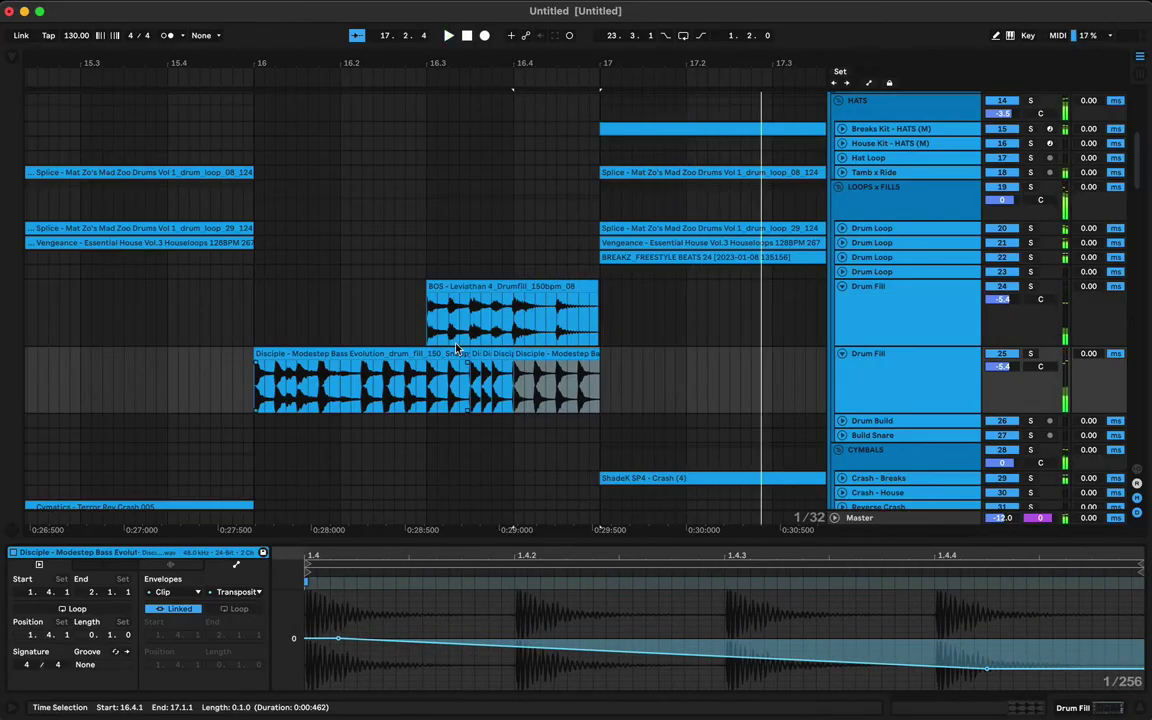
pyautogui.moveTo(258, 390); pyautogui.dragTo(466, 390)
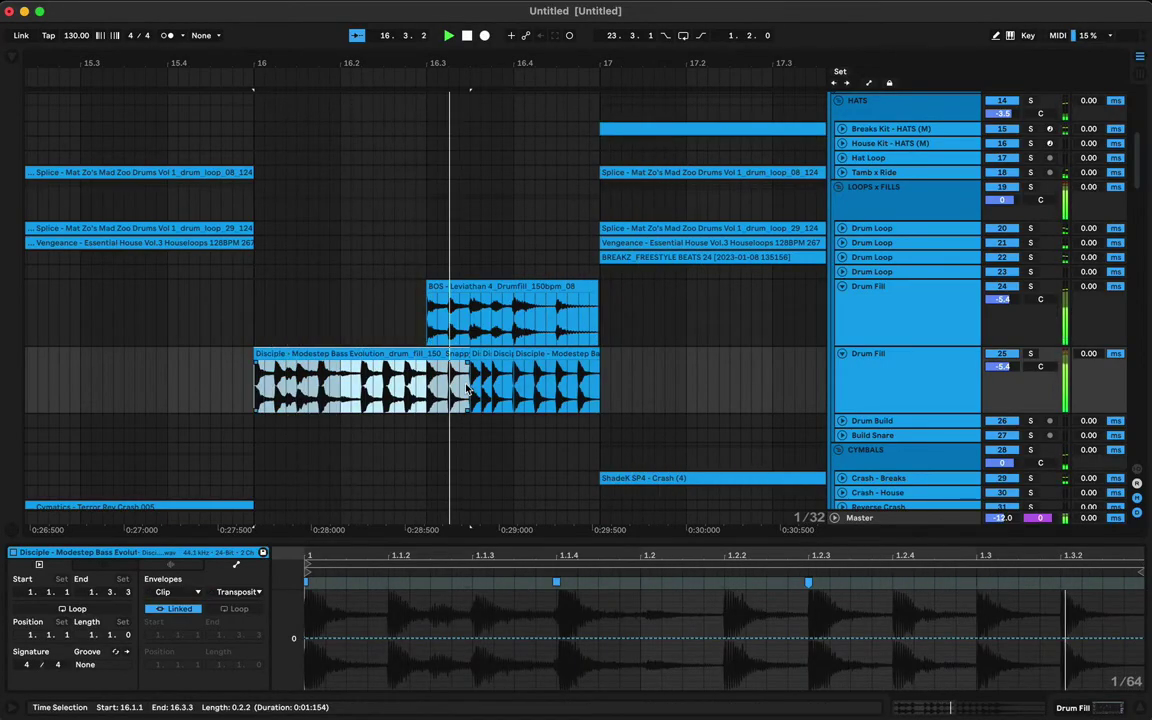
pyautogui.press('space')
pyautogui.press('space')
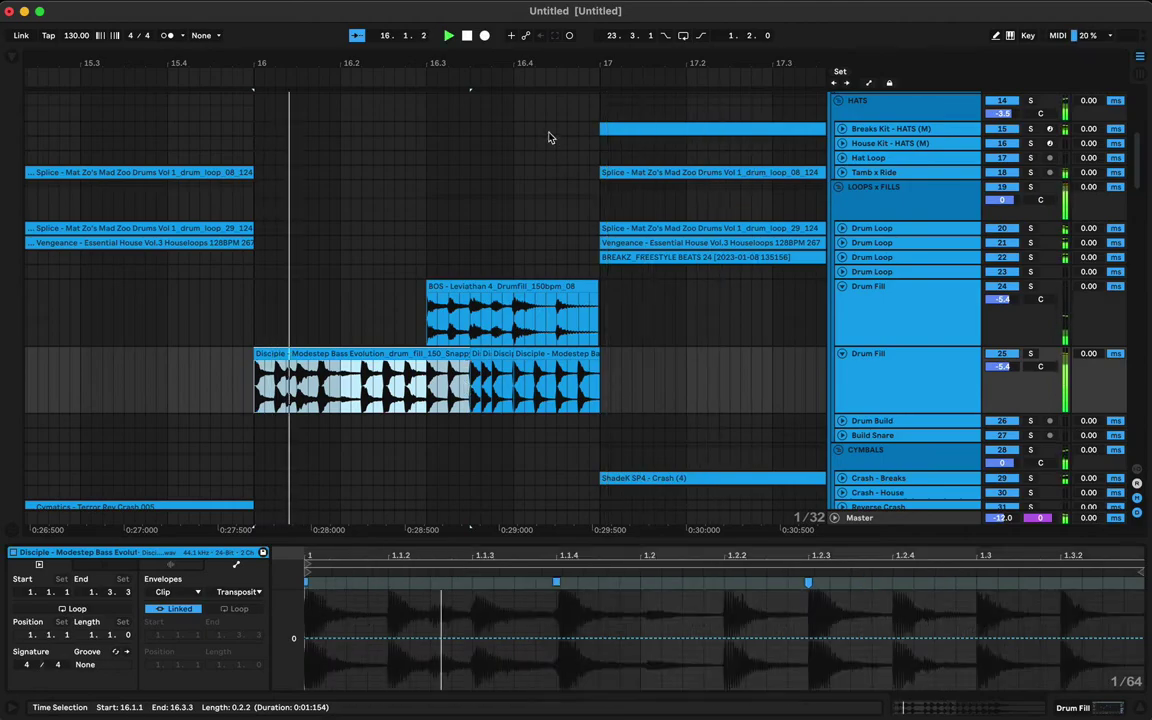
# Step: Play the layered fill at bar 16 in context, listening through its transition into bar 17
pyautogui.click(517, 67)
pyautogui.moveTo(517, 67); pyautogui.dragTo(455, 72)
pyautogui.press('space')
pyautogui.press('space')
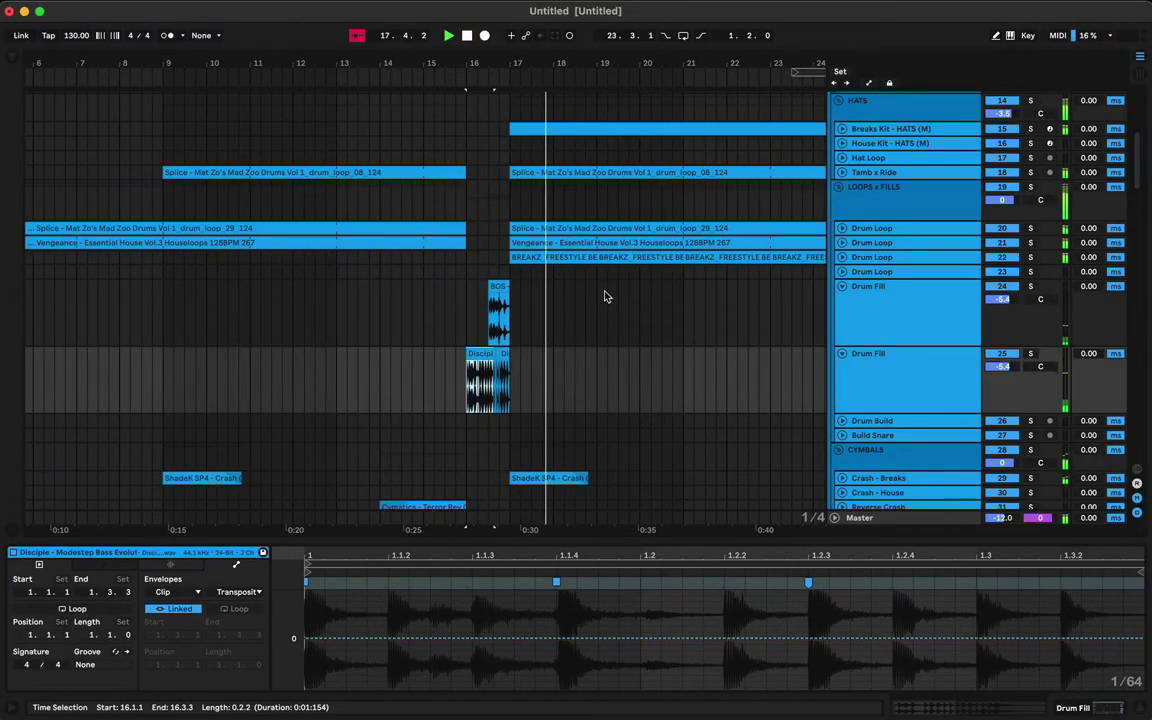
pyautogui.click(600, 337)
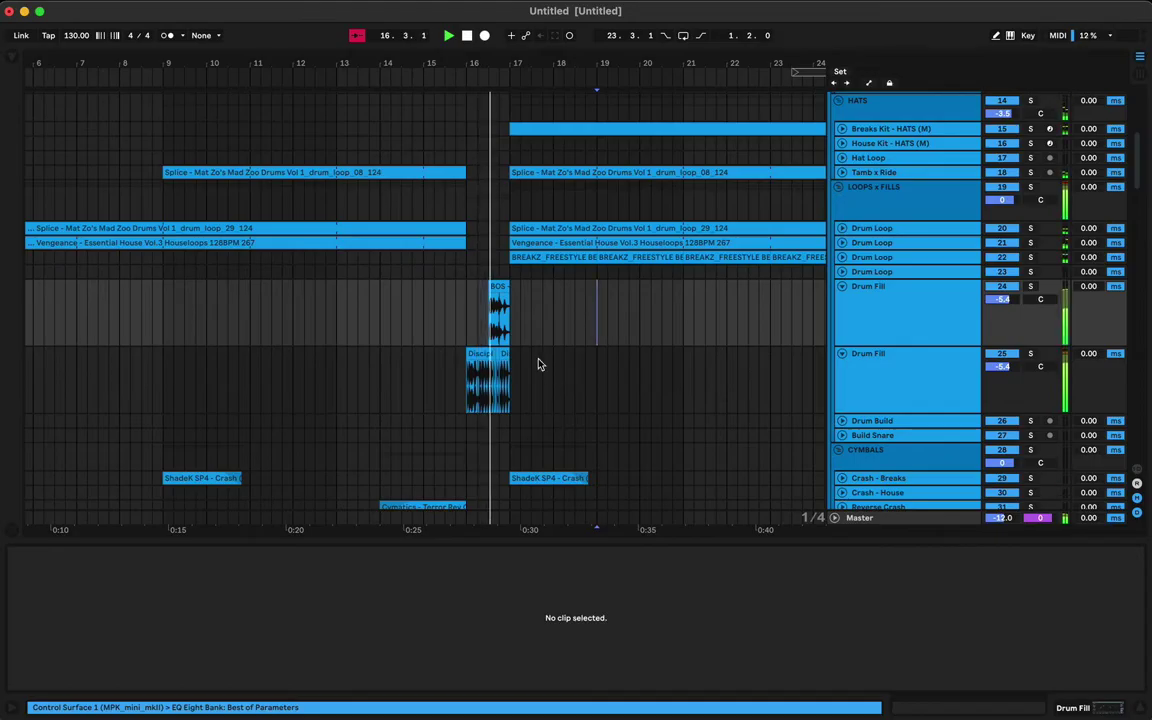
pyautogui.moveTo(483, 65); pyautogui.dragTo(482, 40)
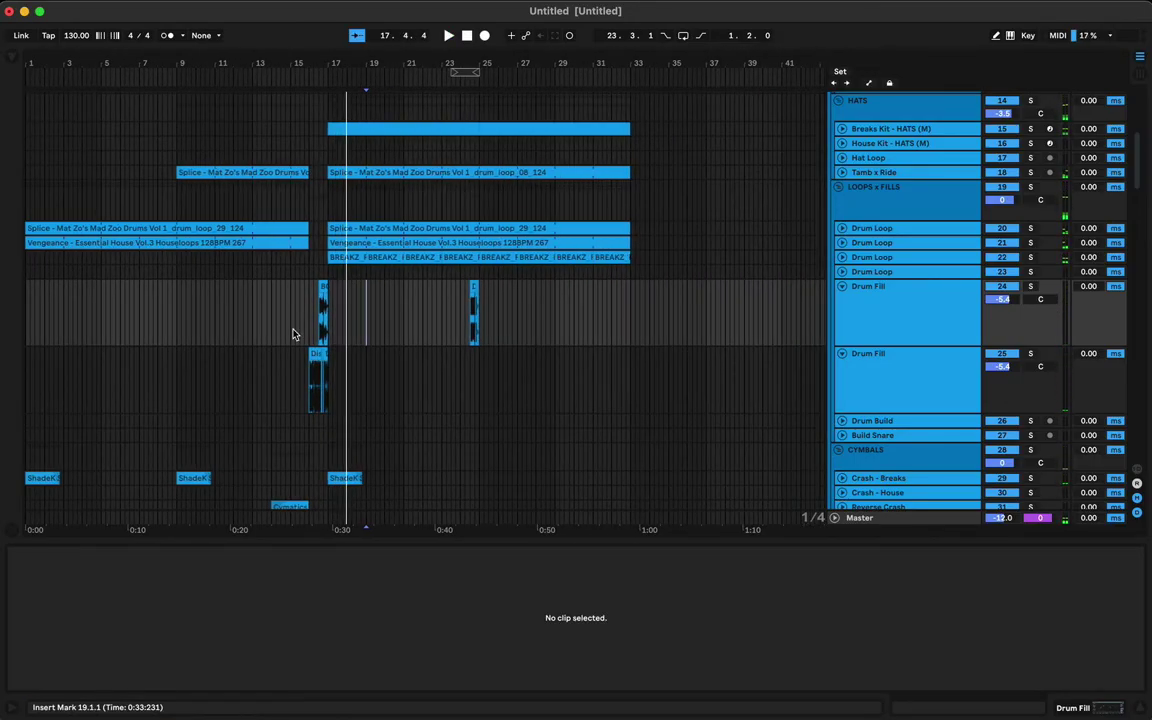
# Step: Try the Spinnin - Sander Van Doorn USC_126_drum_fill_bongos sample at bar 8 on Drum Fill track 24 and play it
pyautogui.click(5, 60)
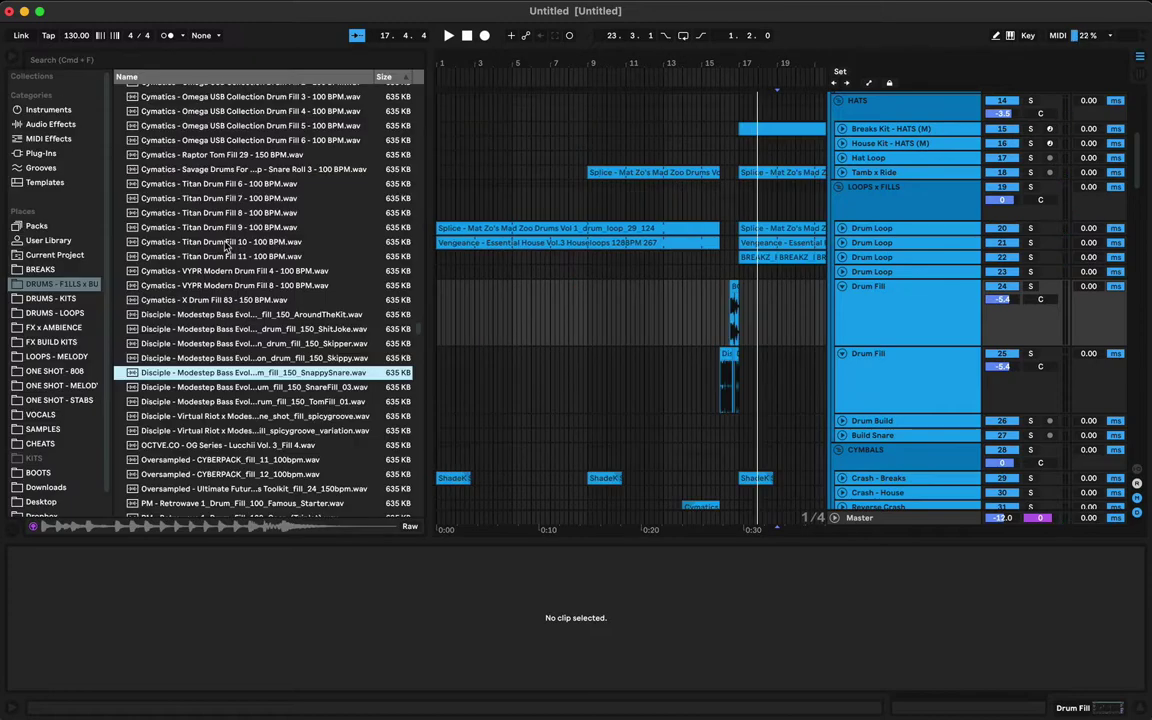
pyautogui.scroll(8, 226, 247)
pyautogui.click(222, 220)
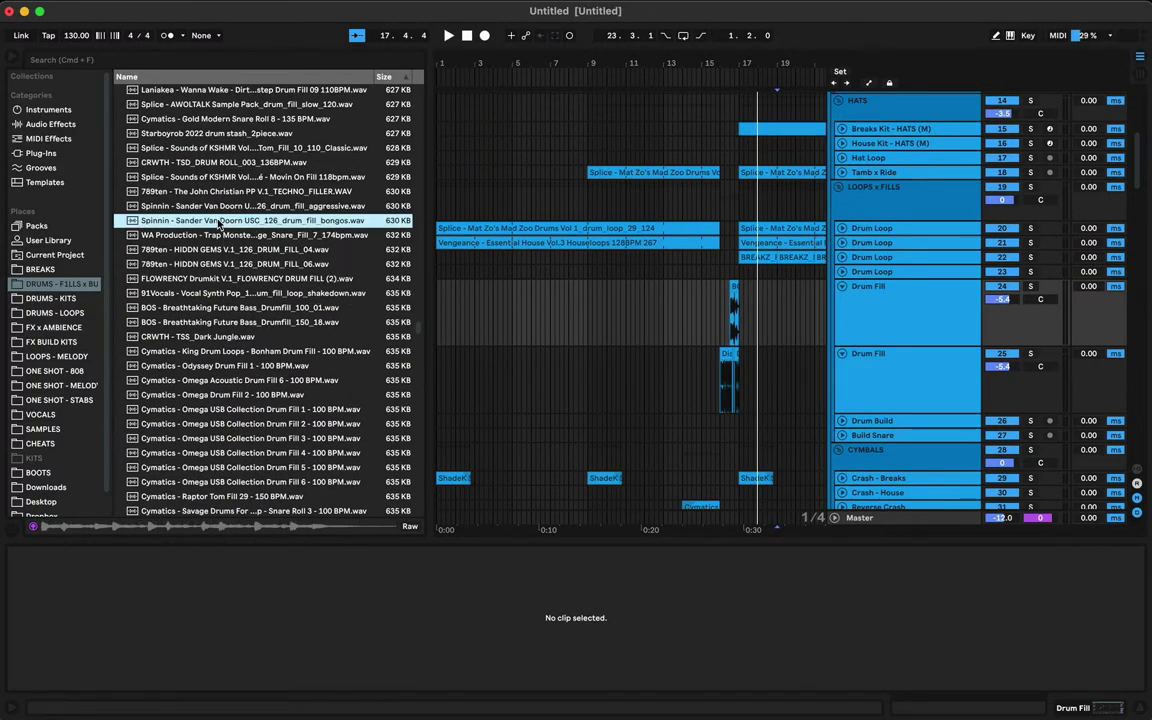
pyautogui.moveTo(218, 222); pyautogui.dragTo(557, 373)
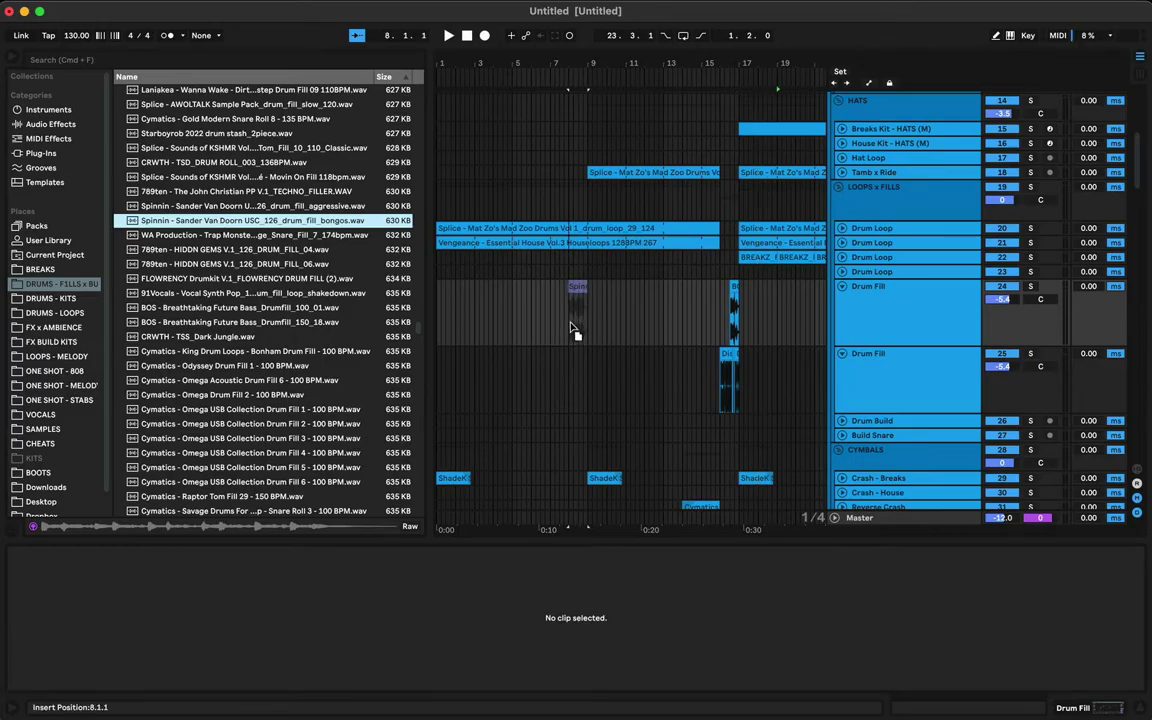
pyautogui.moveTo(573, 328); pyautogui.dragTo(574, 329)
pyautogui.press('space')
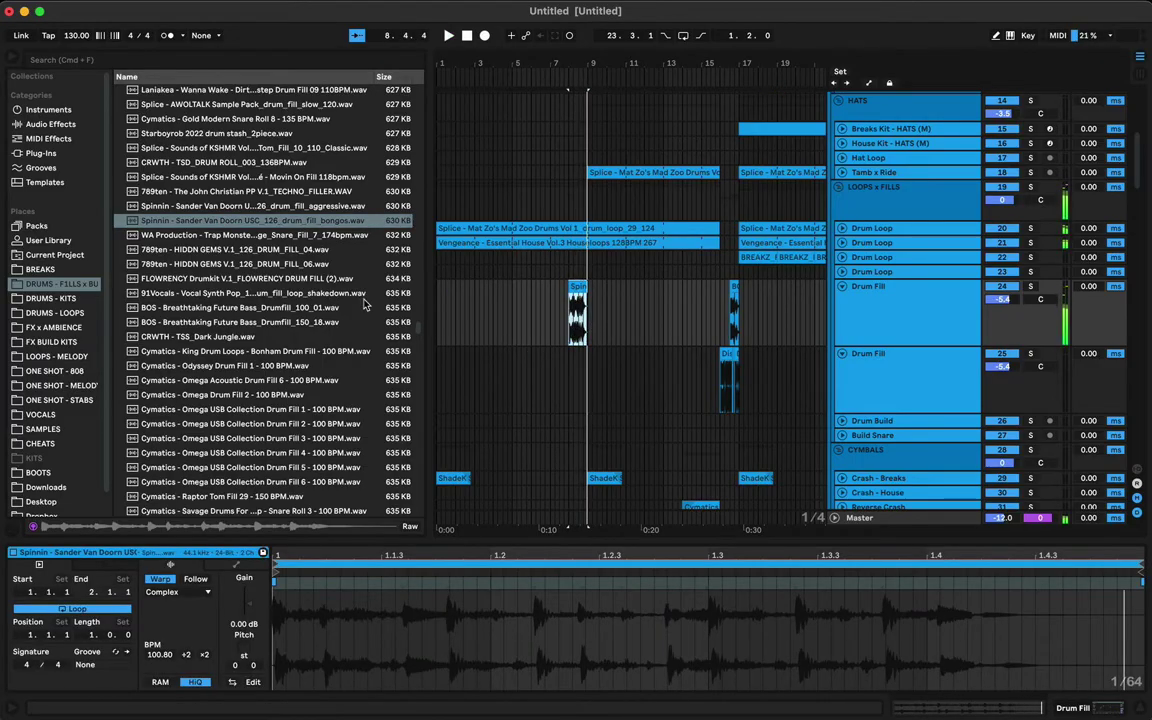
pyautogui.press('super+z')
# Step: Audition shorter fills from the drum fills folder, including AudeoBox Short_Fill_03, Stiickz Fill 15, FLOWRENCY DRUM FILL (6) and Ghosthack Drum_Fill_10
pyautogui.click(187, 295)
pyautogui.click(226, 180)
pyautogui.scroll(15, 226, 181)
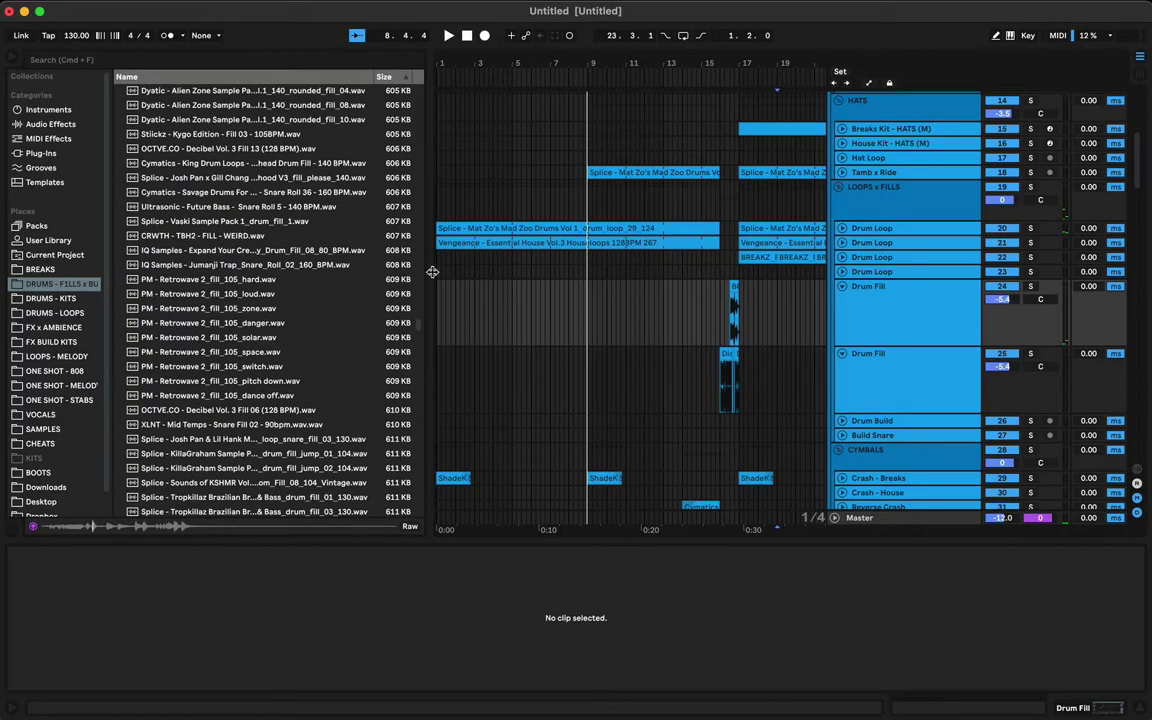
pyautogui.moveTo(420, 330); pyautogui.dragTo(417, 226)
pyautogui.click(286, 250)
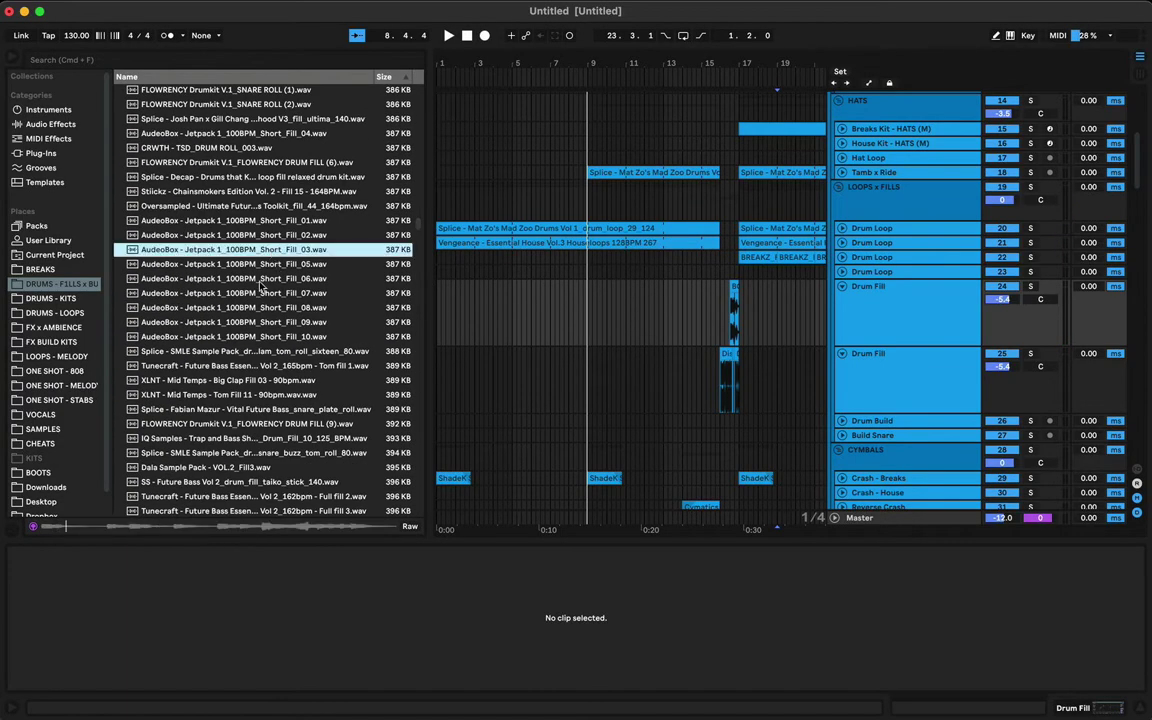
pyautogui.click(218, 192)
pyautogui.scroll(4, 220, 200)
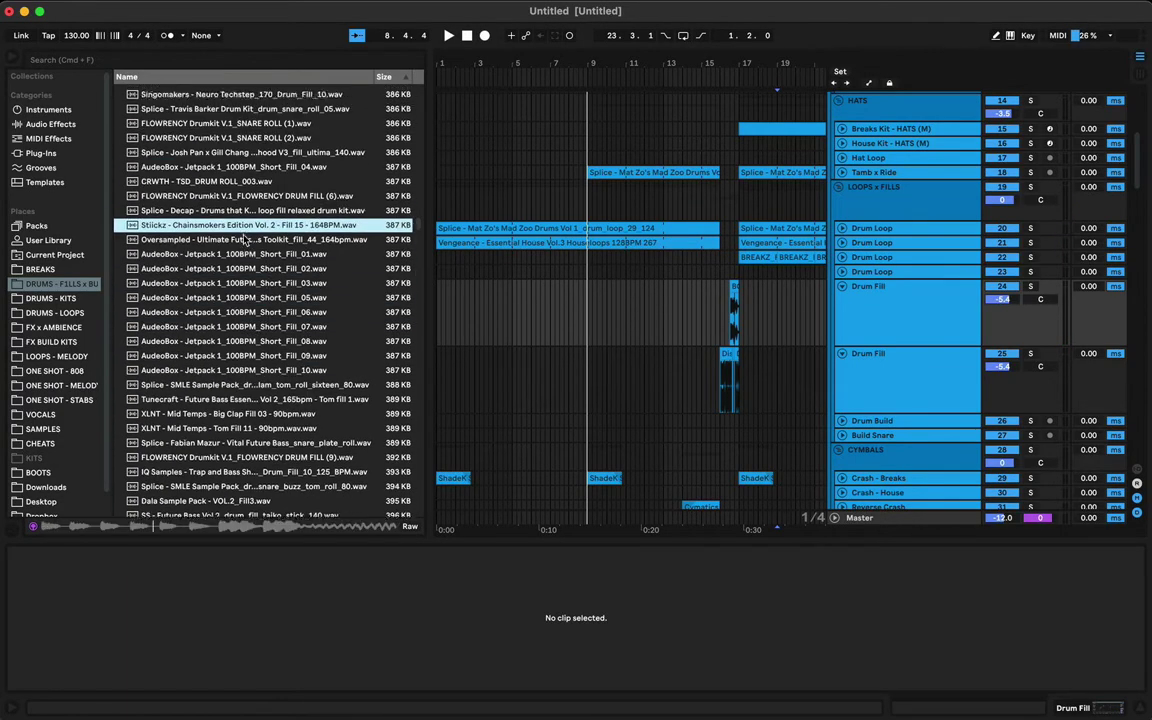
pyautogui.click(209, 287)
pyautogui.scroll(6, 233, 264)
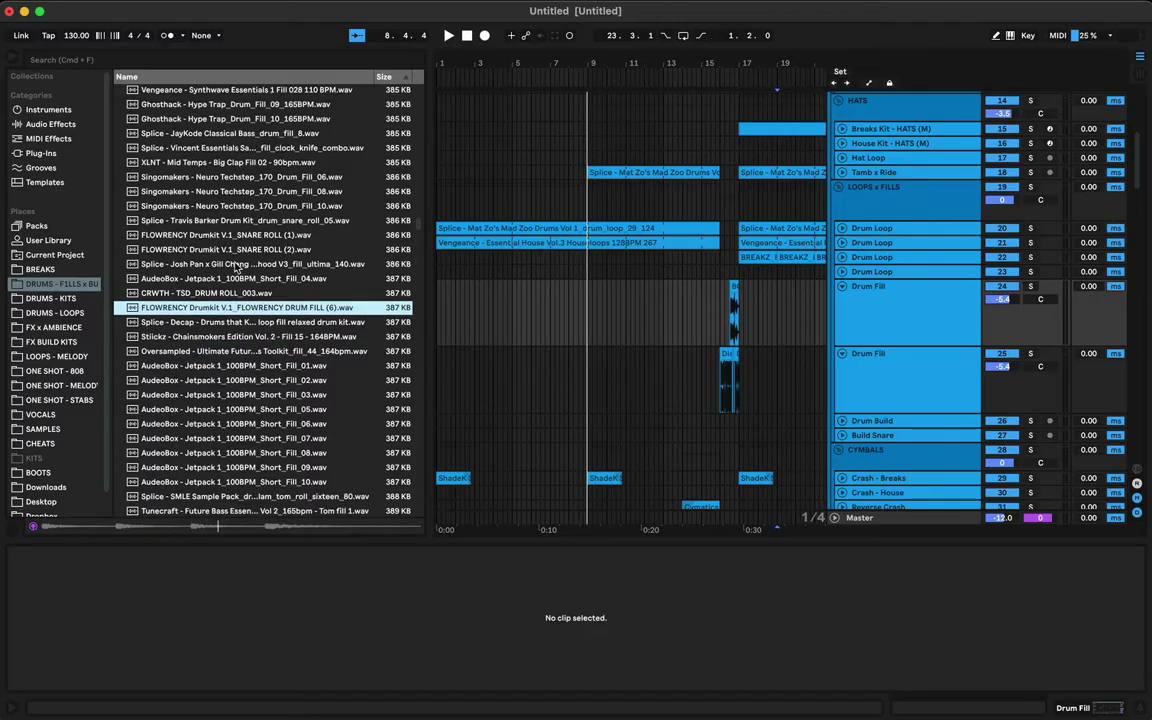
pyautogui.click(214, 281)
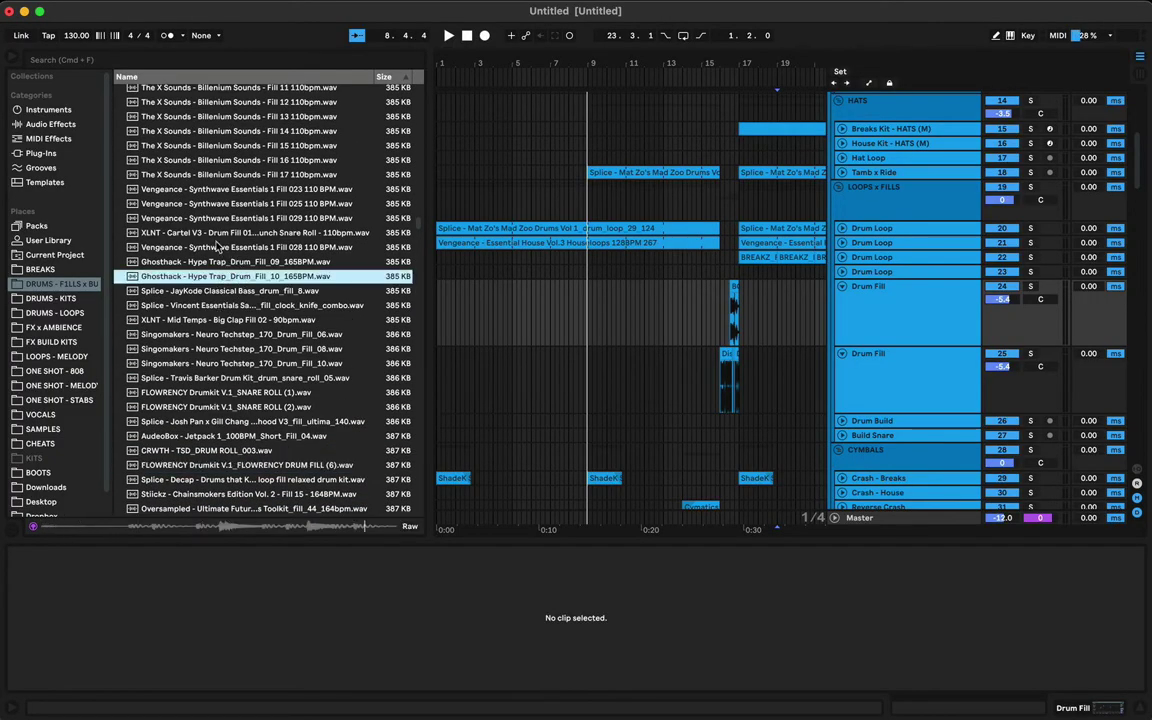
# Step: Audition more fill samples, including Billenium Sounds Fill 08, a Slynk Ultimate Funky Glitch fill, Heater Full Drum Fill 13 and Varien Organicfill02
pyautogui.click(215, 247)
pyautogui.scroll(8, 212, 250)
pyautogui.scroll(6, 195, 258)
pyautogui.click(190, 262)
pyautogui.scroll(6, 198, 300)
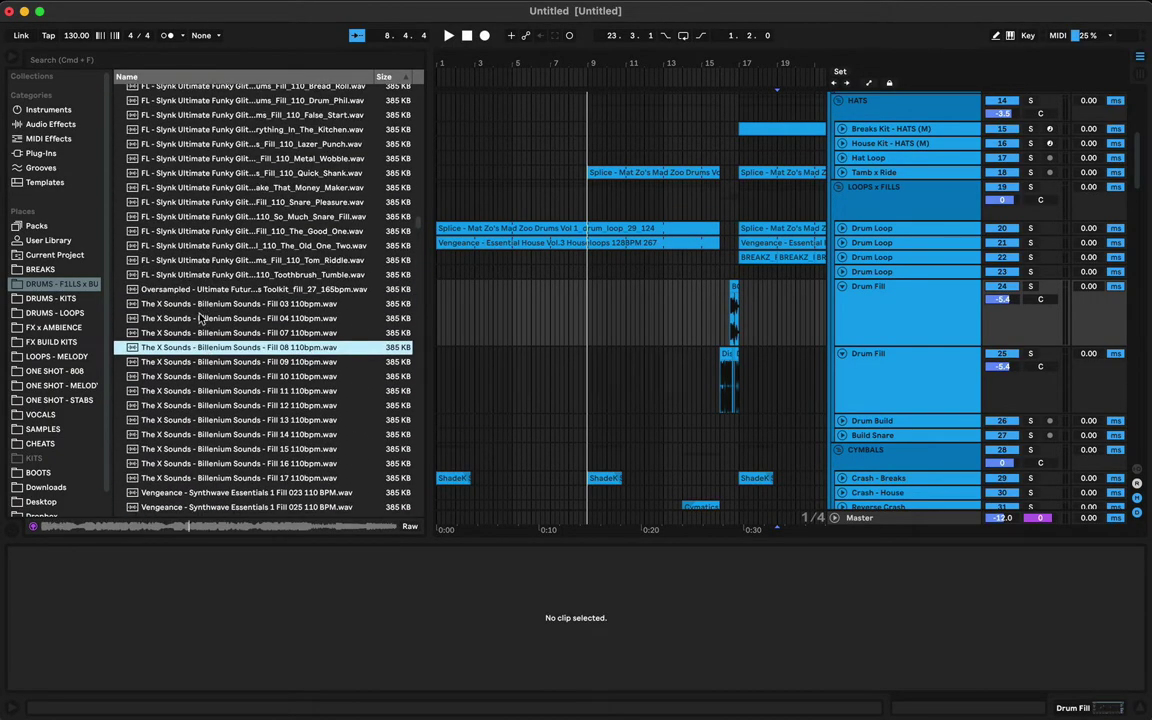
pyautogui.click(200, 318)
pyautogui.scroll(4, 225, 304)
pyautogui.click(228, 290)
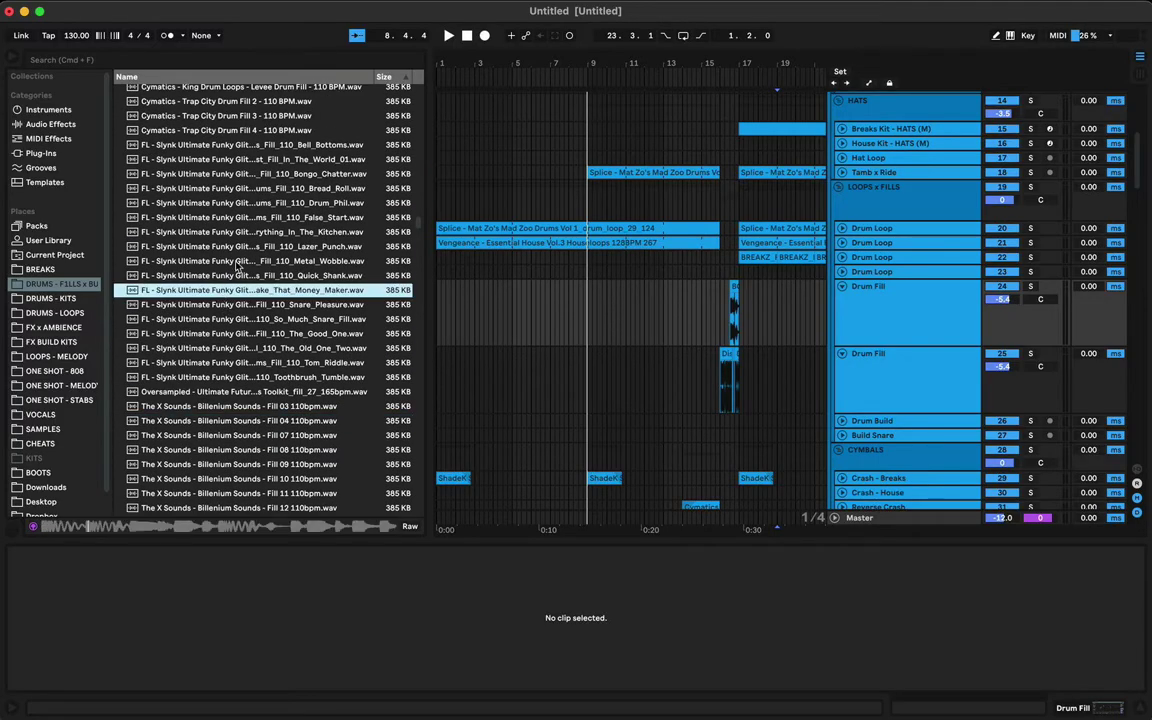
pyautogui.scroll(3, 236, 271)
pyautogui.click(232, 272)
pyautogui.scroll(2, 232, 273)
pyautogui.scroll(5, 225, 285)
pyautogui.click(215, 327)
pyautogui.scroll(4, 208, 335)
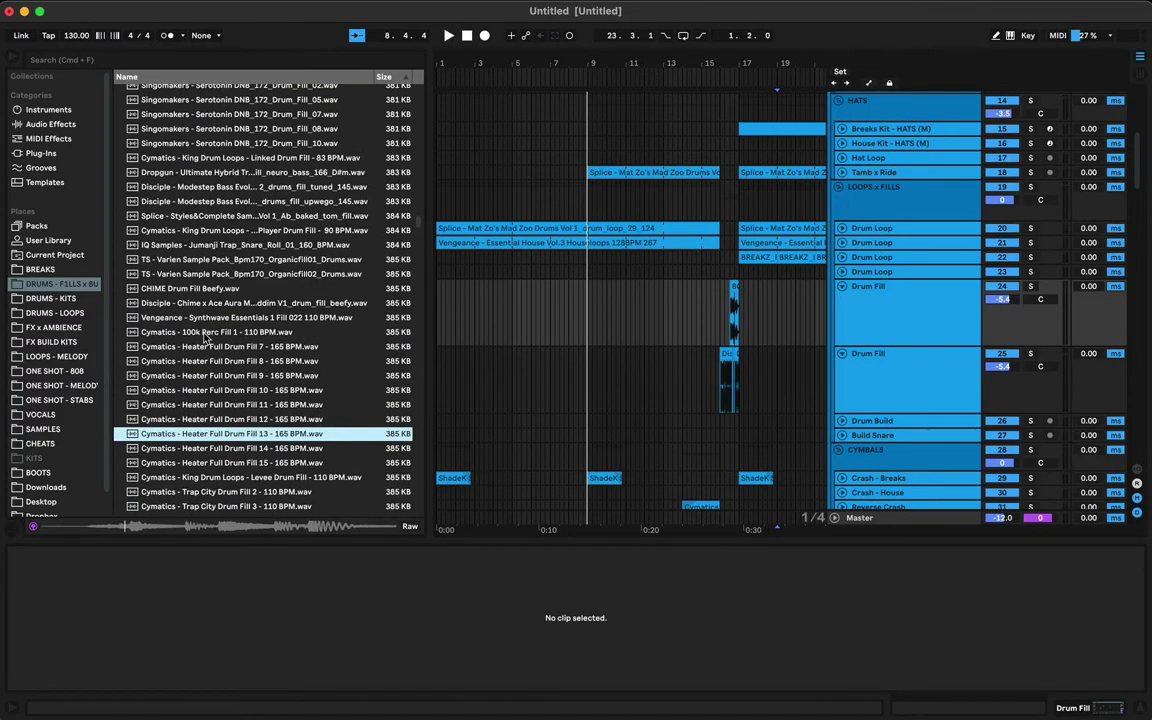
pyautogui.click(212, 278)
pyautogui.scroll(10, 214, 282)
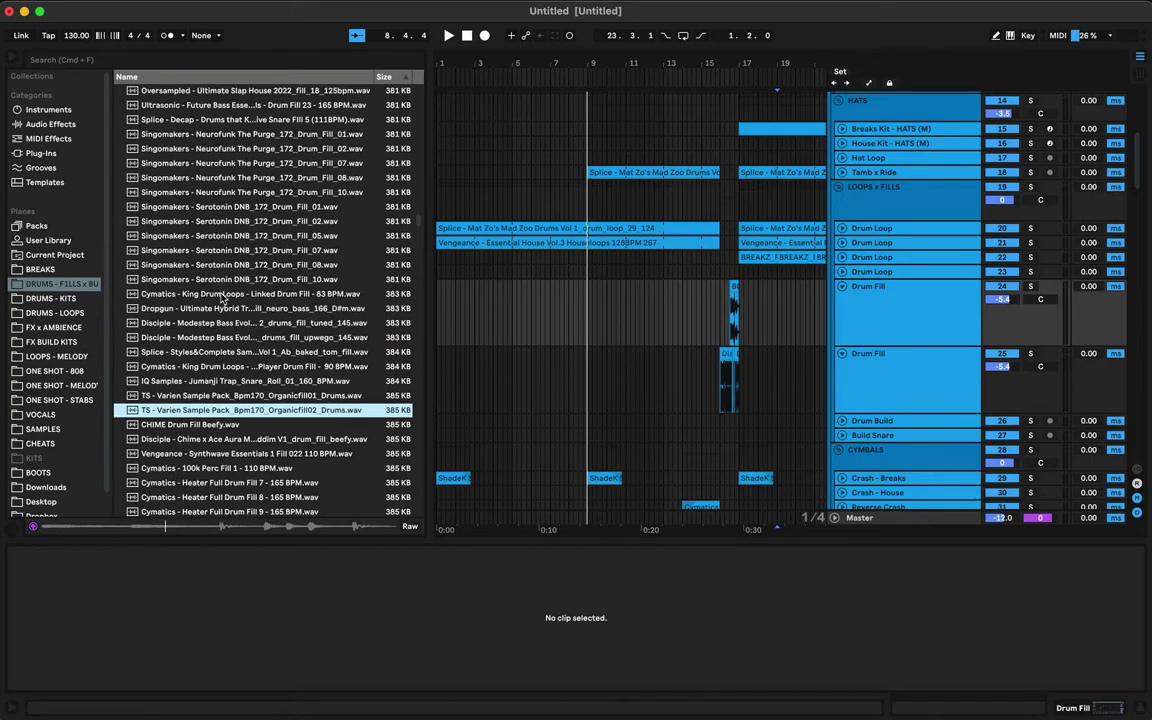
# Step: Audition VYPR Modern Drum Fill 34, Cobra Drumline fill_snare_lofill, Graves fill_05 and Heater Perc Fill 35
pyautogui.click(222, 272)
pyautogui.scroll(10, 220, 300)
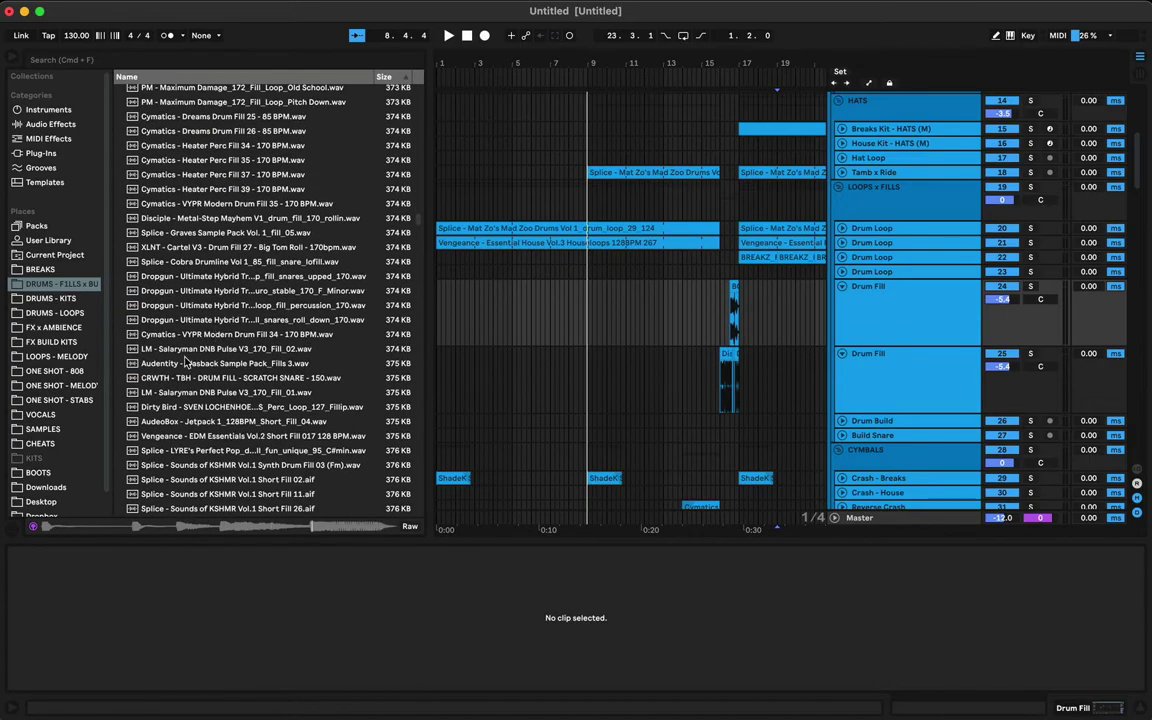
pyautogui.click(201, 337)
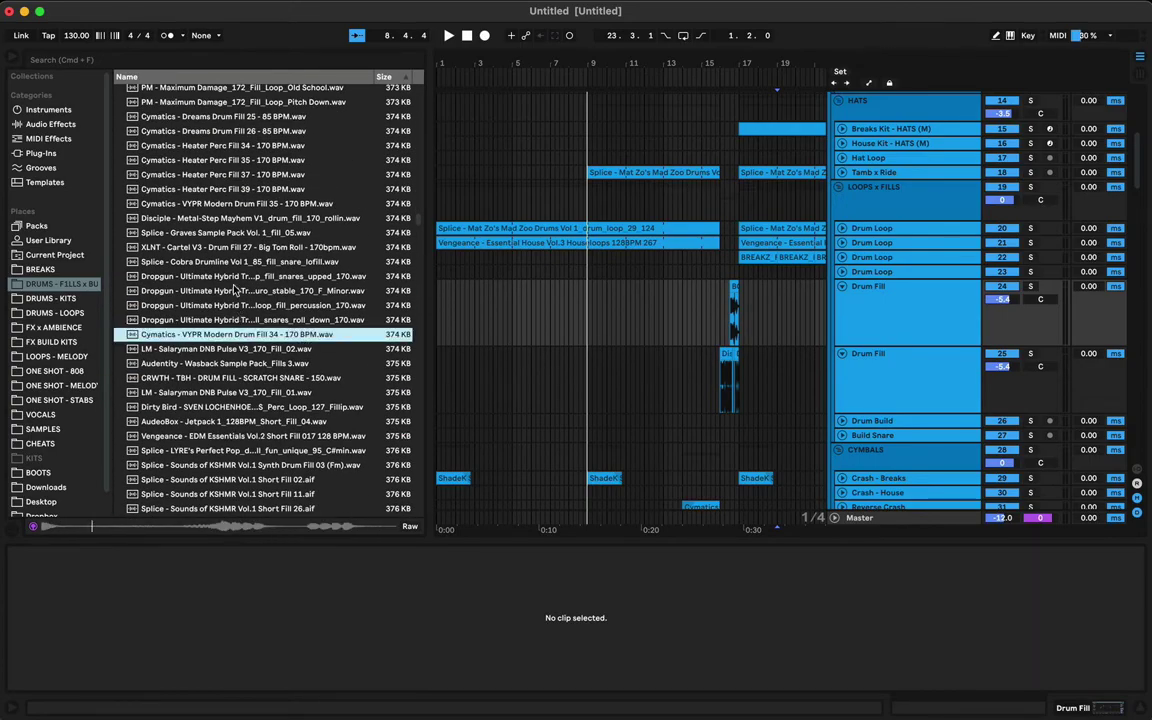
pyautogui.click(230, 263)
pyautogui.scroll(3, 208, 295)
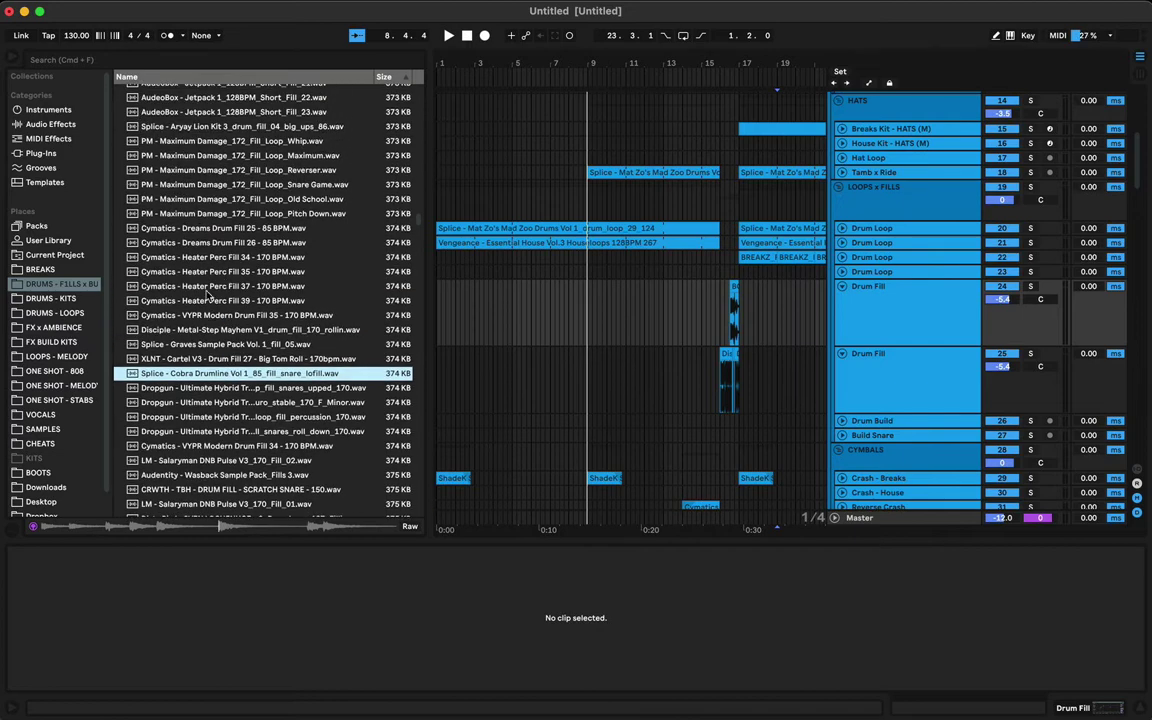
pyautogui.click(187, 345)
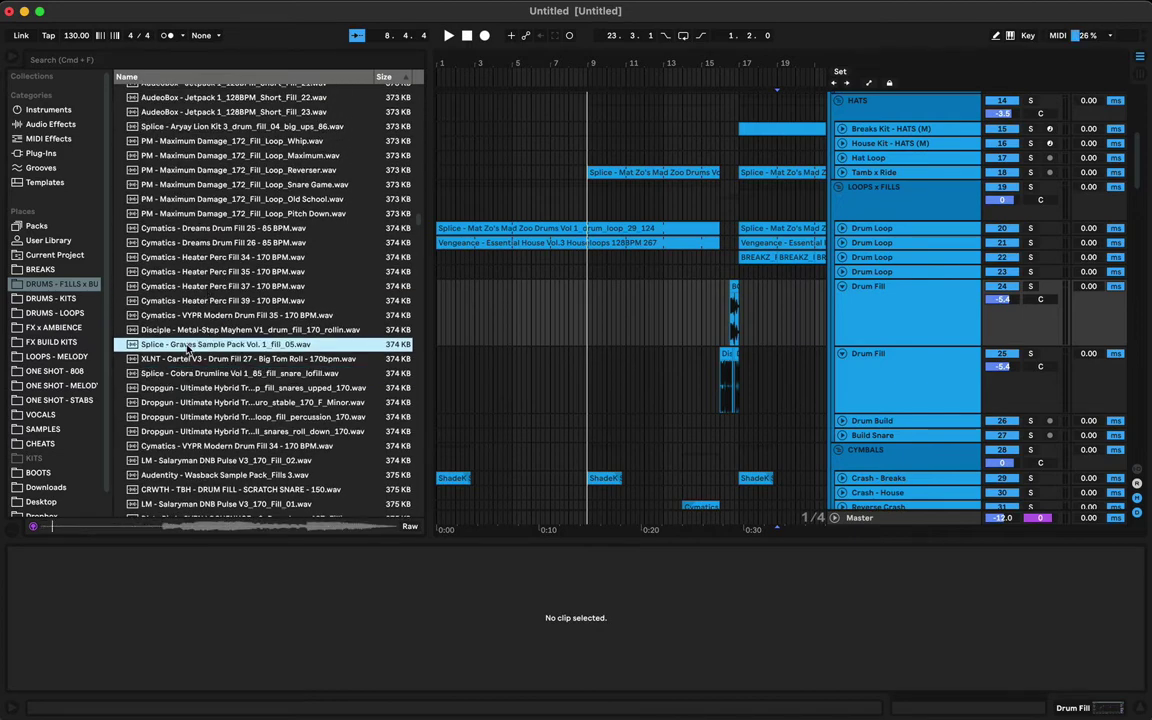
pyautogui.click(205, 270)
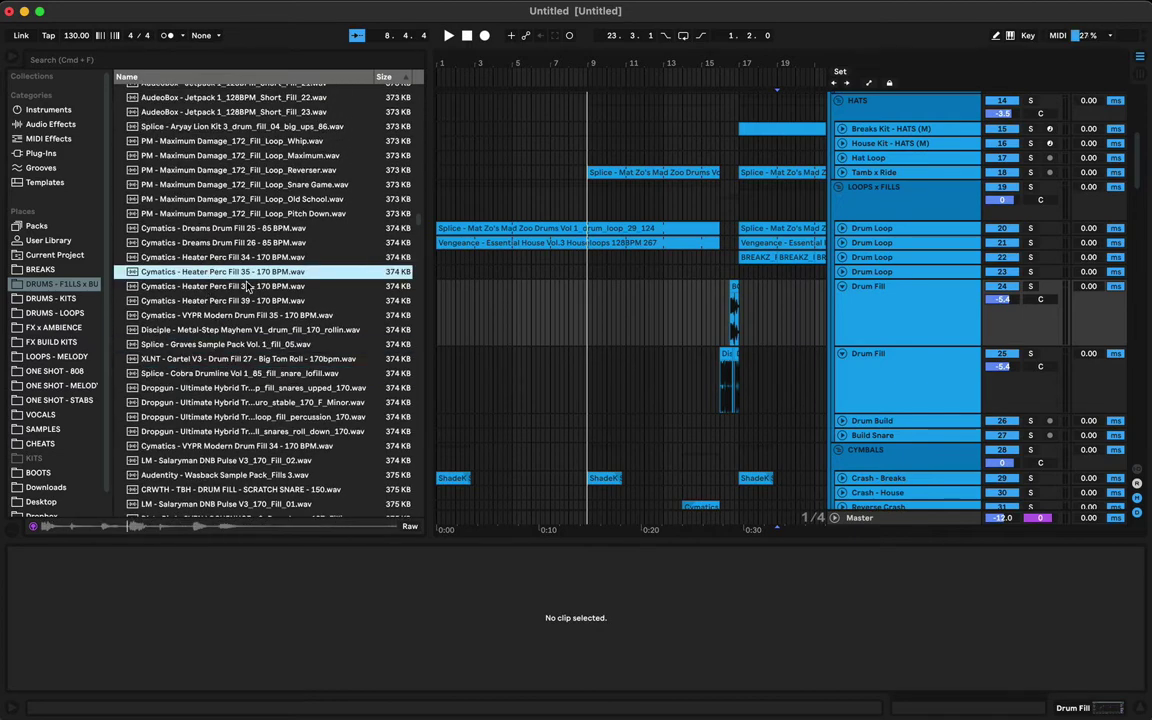
# Step: Audition the remaining fill candidates and place Disciple - Modestep Bass Evolution_drum_fill_150_QuickFill_01 at 8.3.1 on Drum Fill track 24
pyautogui.scroll(8, 240, 300)
pyautogui.click(219, 338)
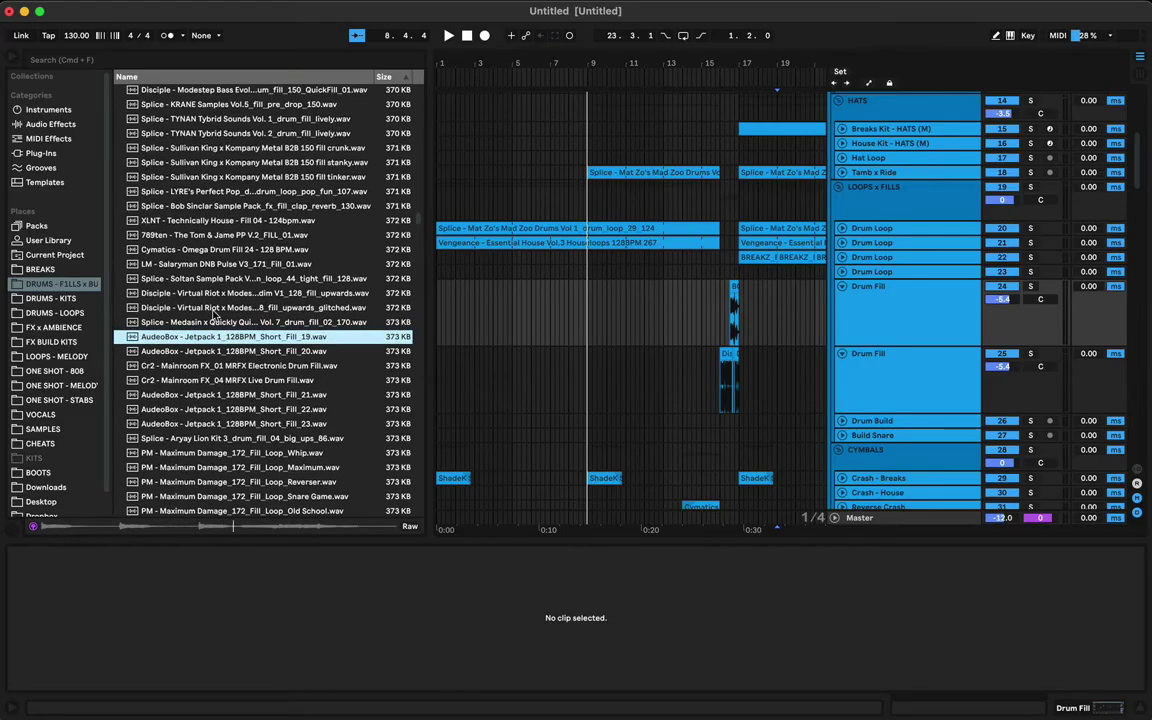
pyautogui.scroll(5, 205, 330)
pyautogui.click(198, 340)
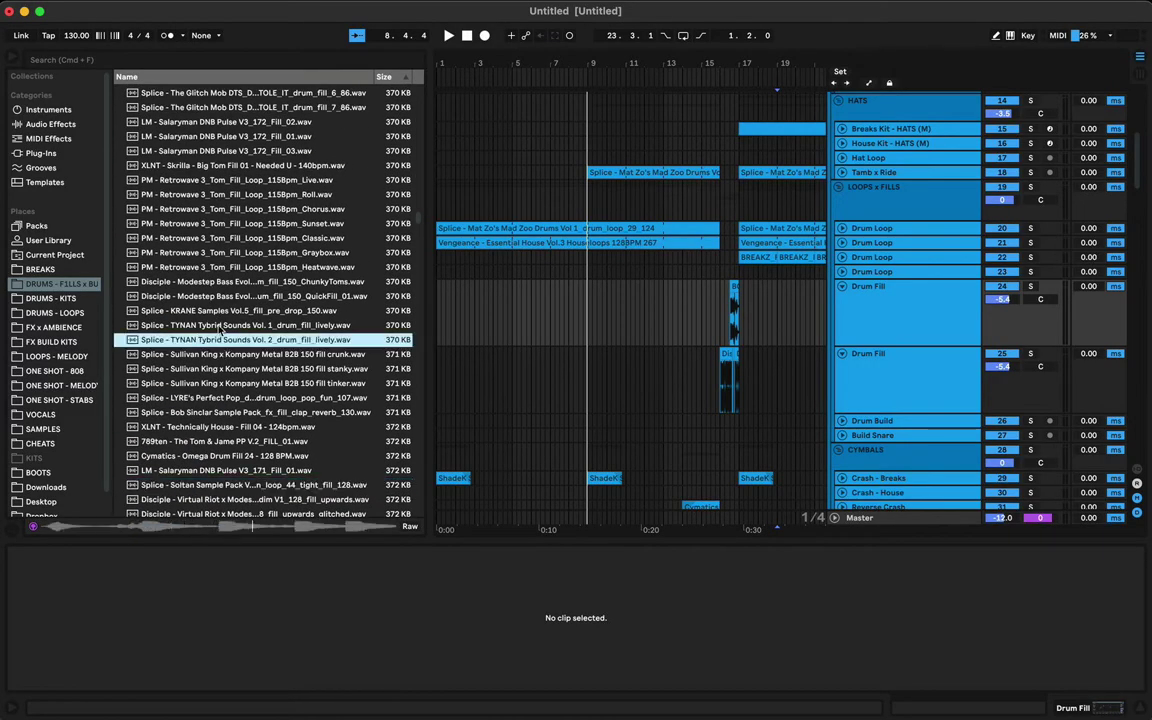
pyautogui.click(224, 299)
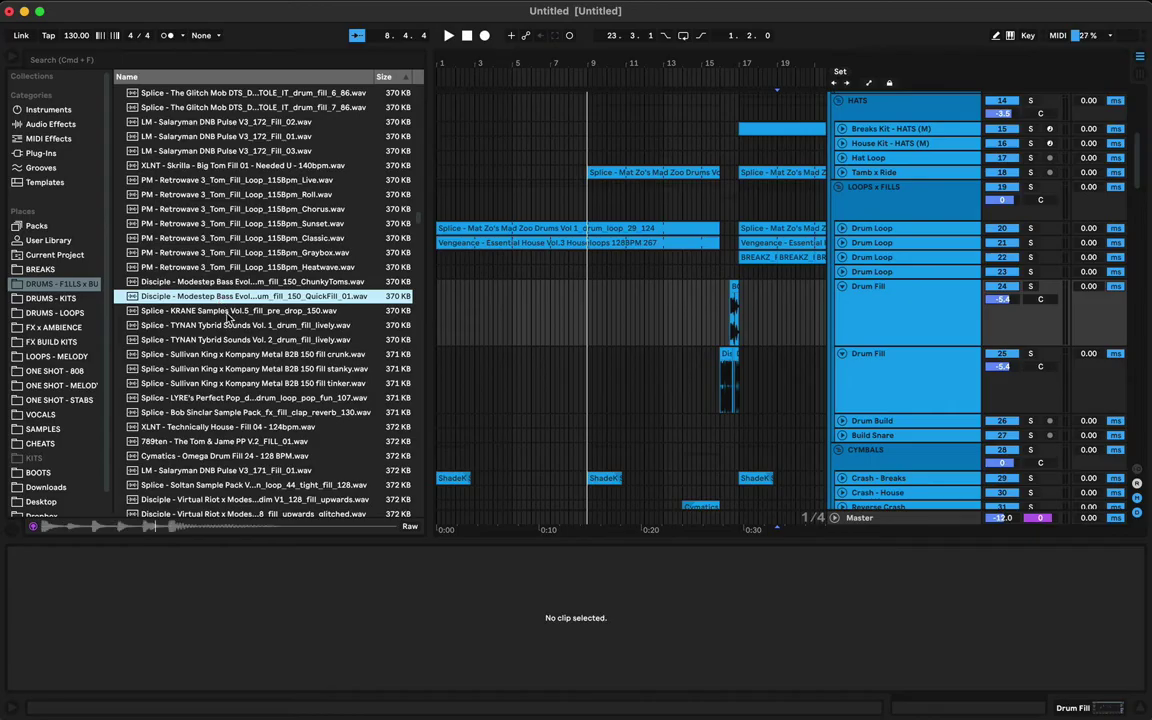
pyautogui.moveTo(180, 297); pyautogui.dragTo(484, 356)
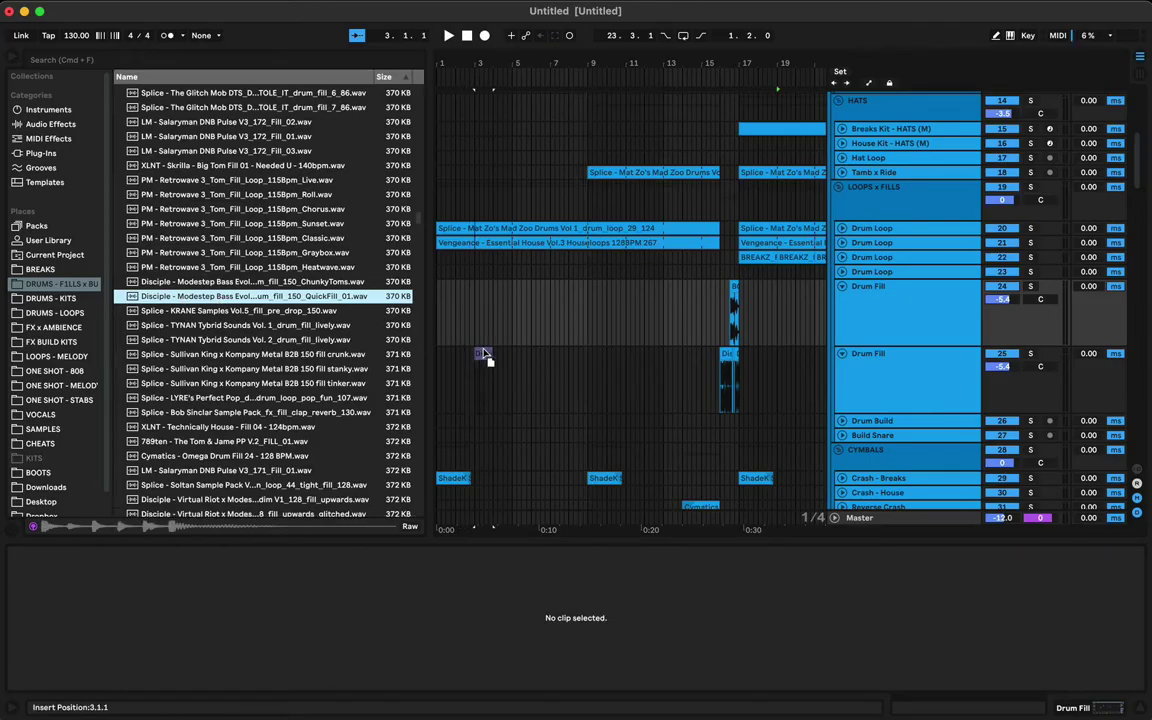
pyautogui.moveTo(580, 335); pyautogui.dragTo(581, 336)
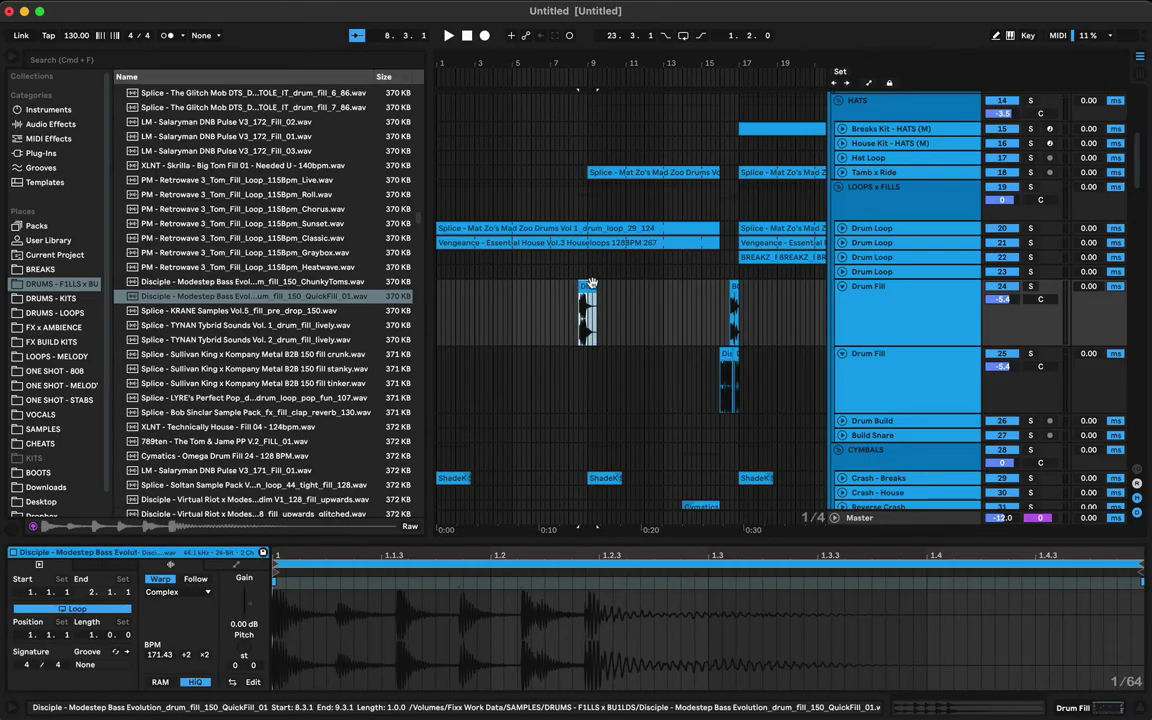
# Step: Re-warp the QuickFill_01 clip without looping, aligning its third hit to 1.1.3 and its last hit to 1.2.2, and play it
pyautogui.click(159, 580)
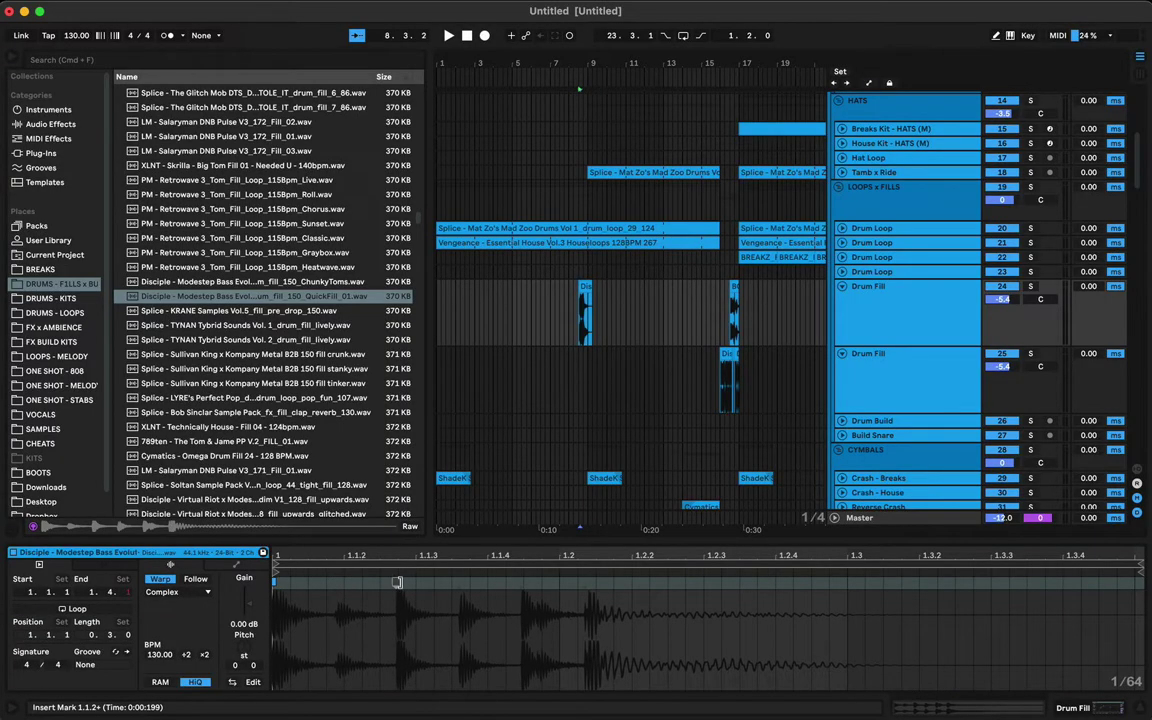
pyautogui.moveTo(397, 582); pyautogui.dragTo(416, 587)
pyautogui.press('space')
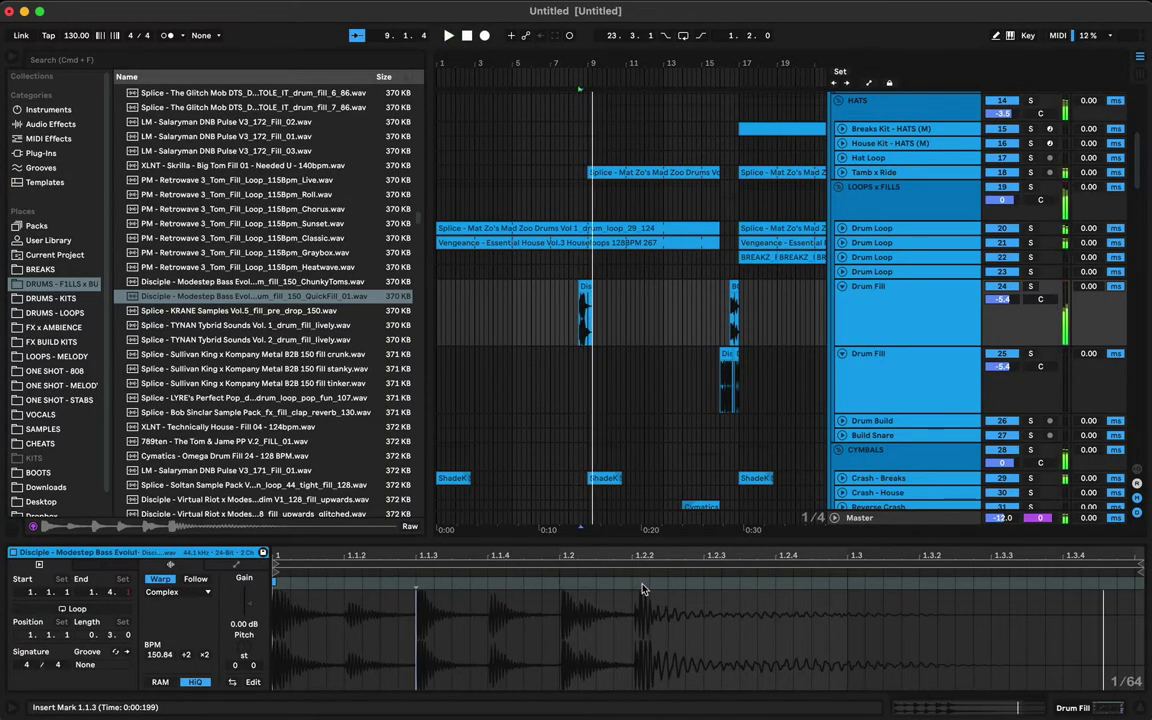
pyautogui.moveTo(633, 580); pyautogui.dragTo(626, 582)
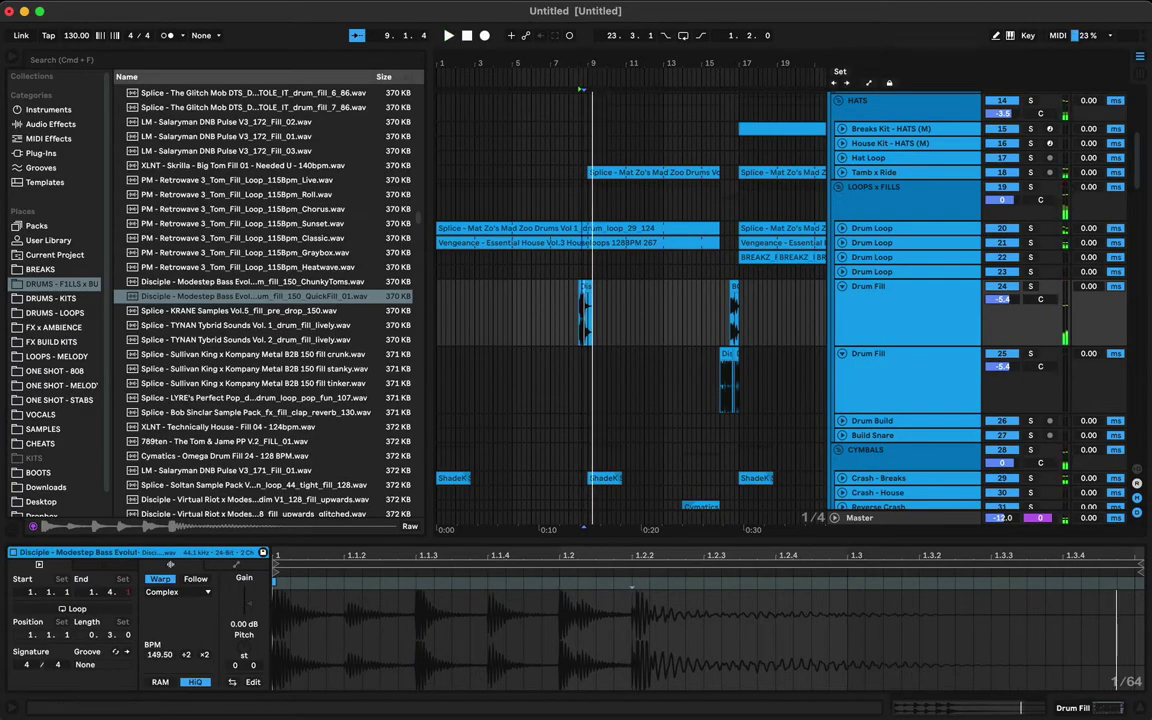
# Step: Lower the QuickFill_01 clip's gain to -3.51 dB and play it from 8.3.1
pyautogui.moveTo(581, 89); pyautogui.dragTo(595, 230)
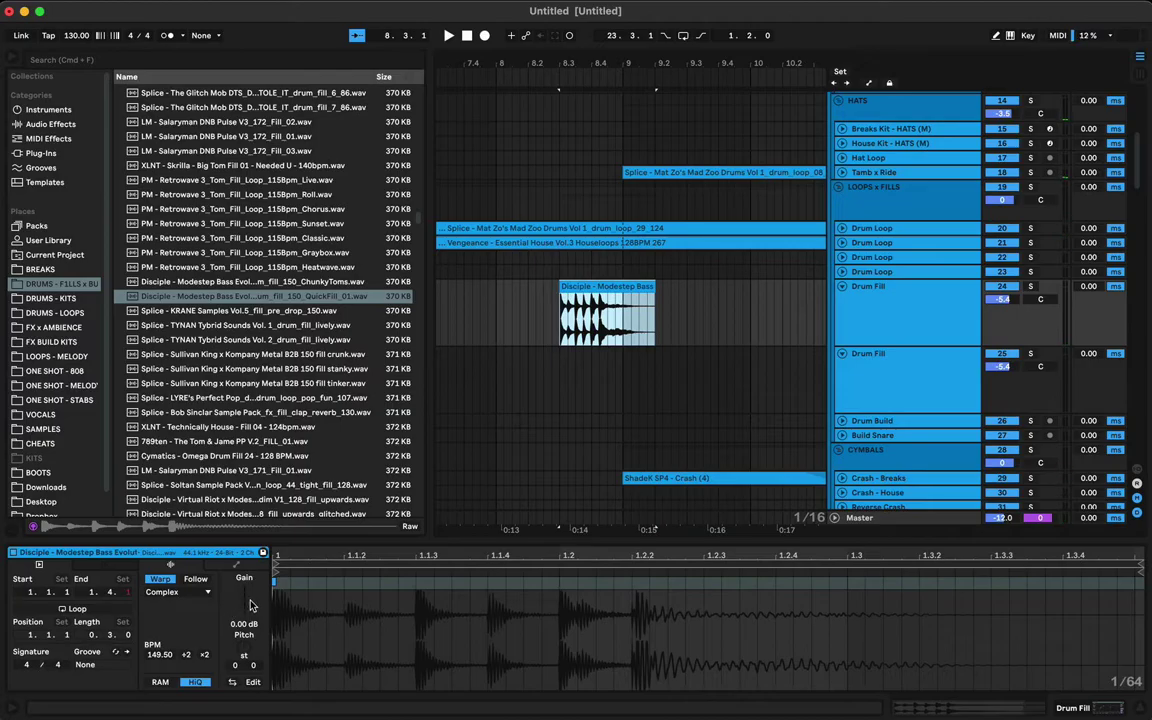
pyautogui.moveTo(250, 605); pyautogui.dragTo(250, 616)
pyautogui.press('space')
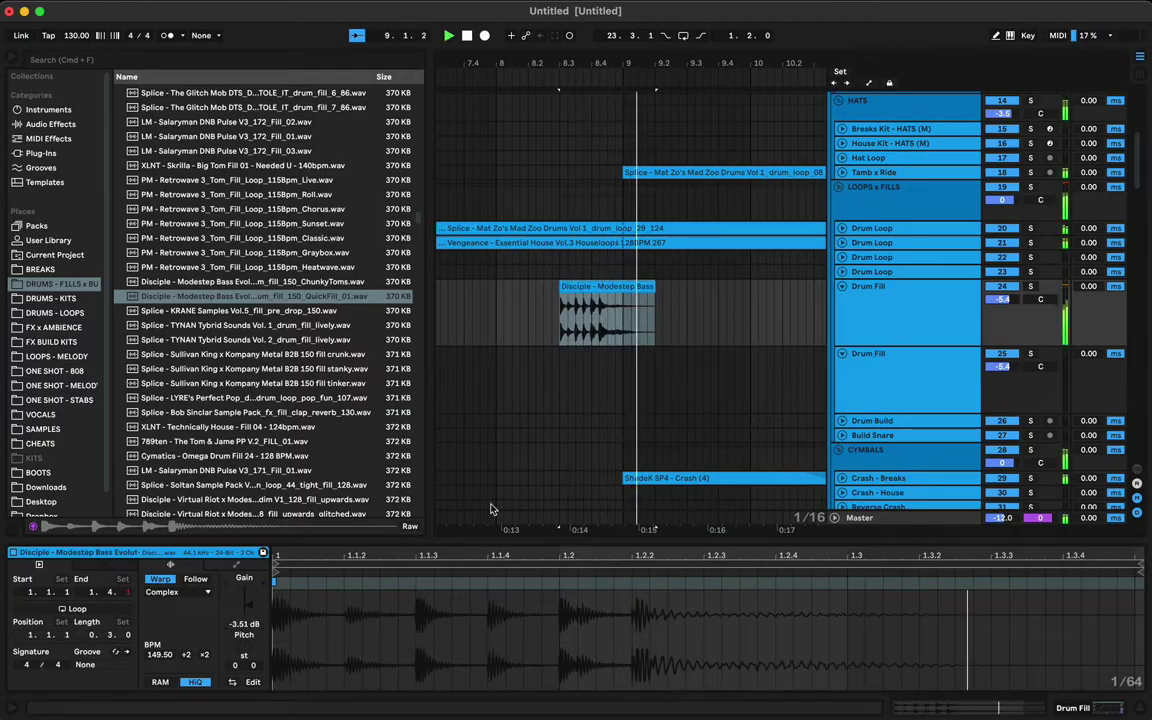
# Step: Trim the QuickFill_01 clip's end to 1.2.4, move it to span 8.3.2 to 9.1.1, and play from 8.3.1
pyautogui.moveTo(652, 287); pyautogui.dragTo(607, 288)
pyautogui.press('space')
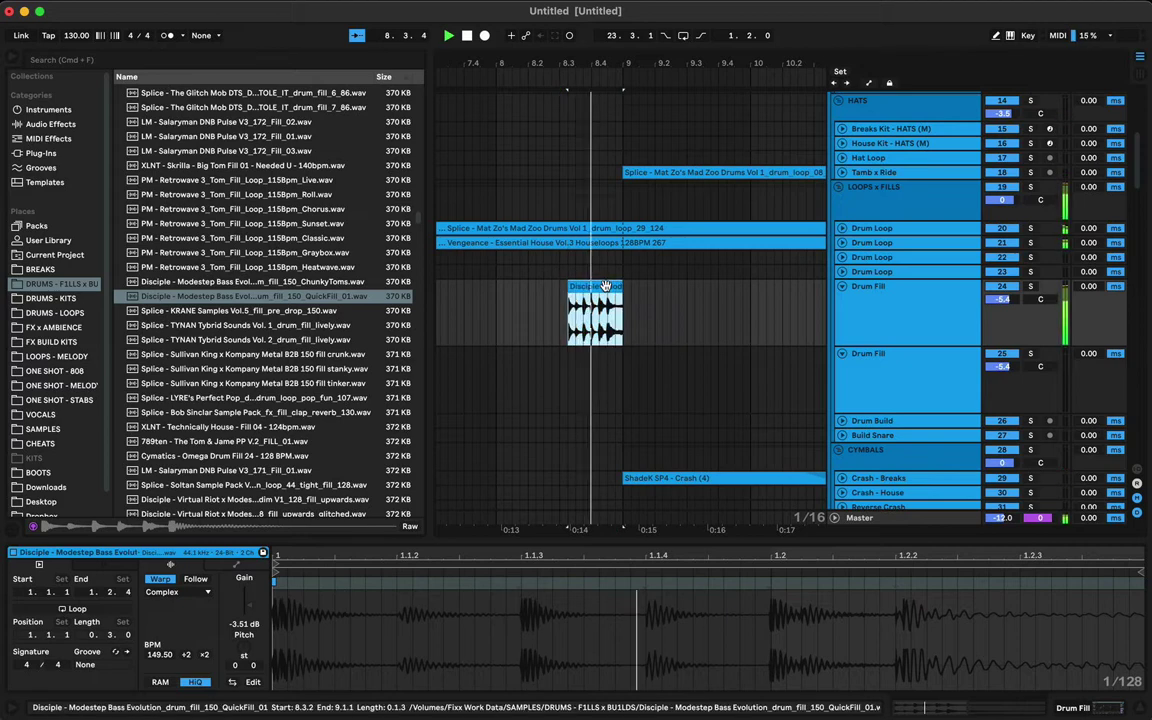
pyautogui.click(562, 331)
pyautogui.press('space')
pyautogui.press('space')
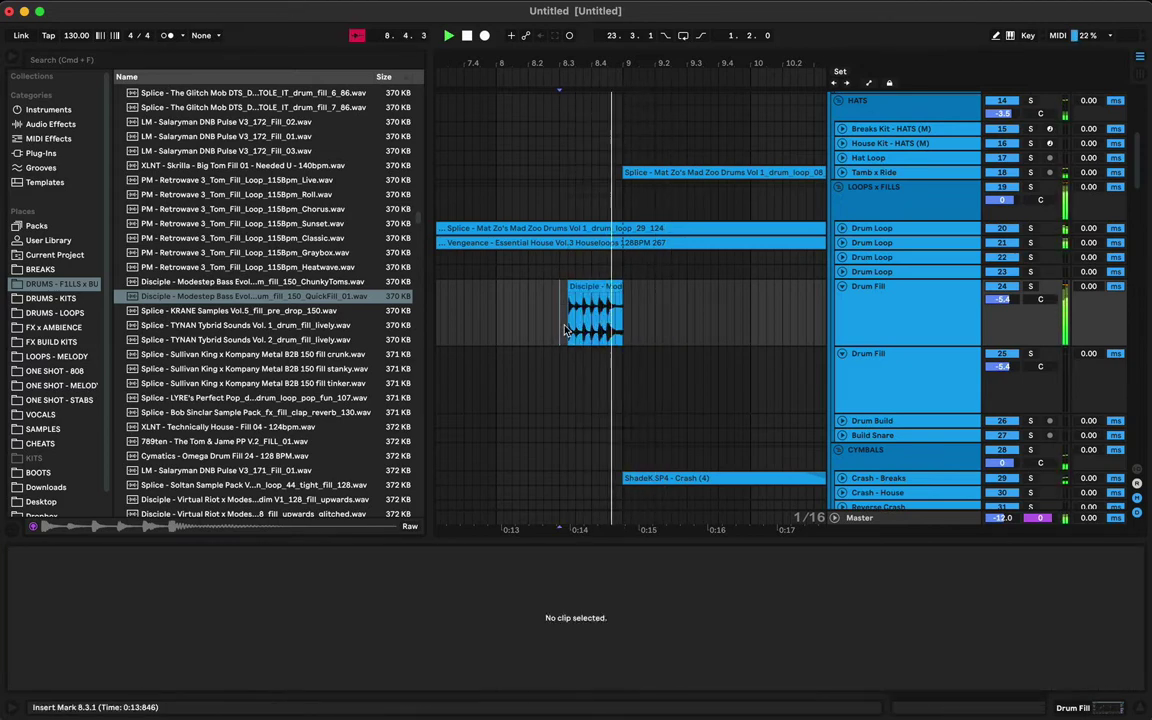
# Step: Select the bar 8 fill clip and listen to the arrangement continue past bar 9
pyautogui.click(618, 300)
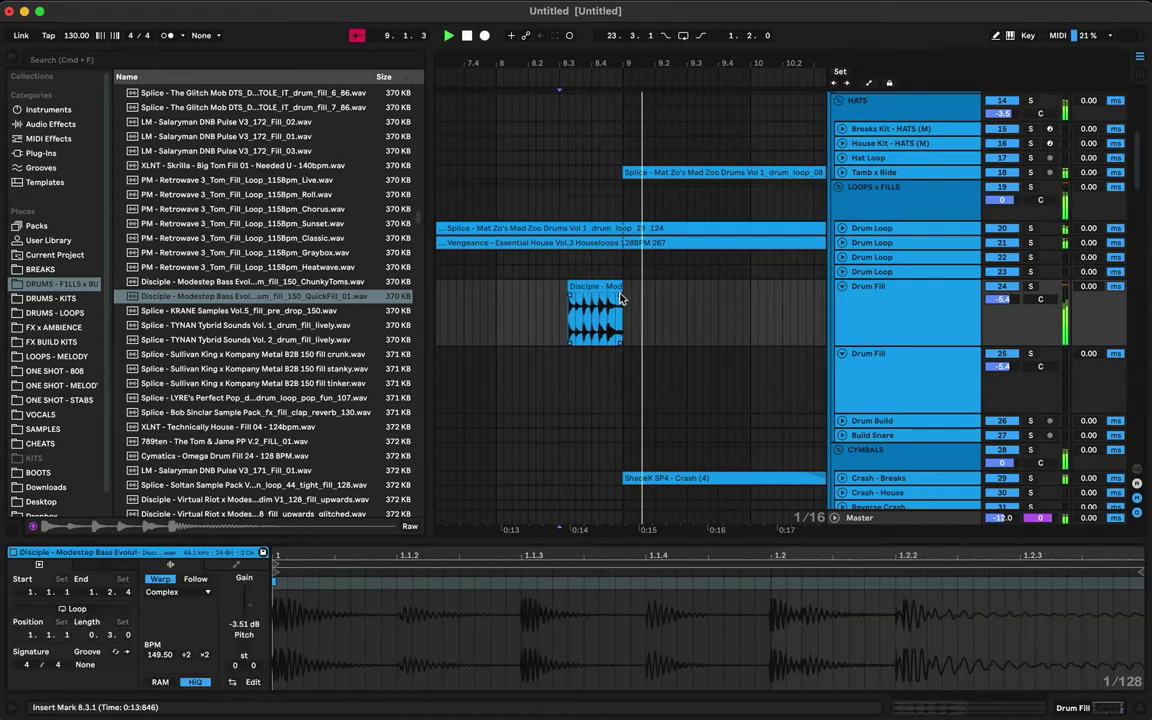
pyautogui.press('-')
pyautogui.press('-')
pyautogui.press('-')
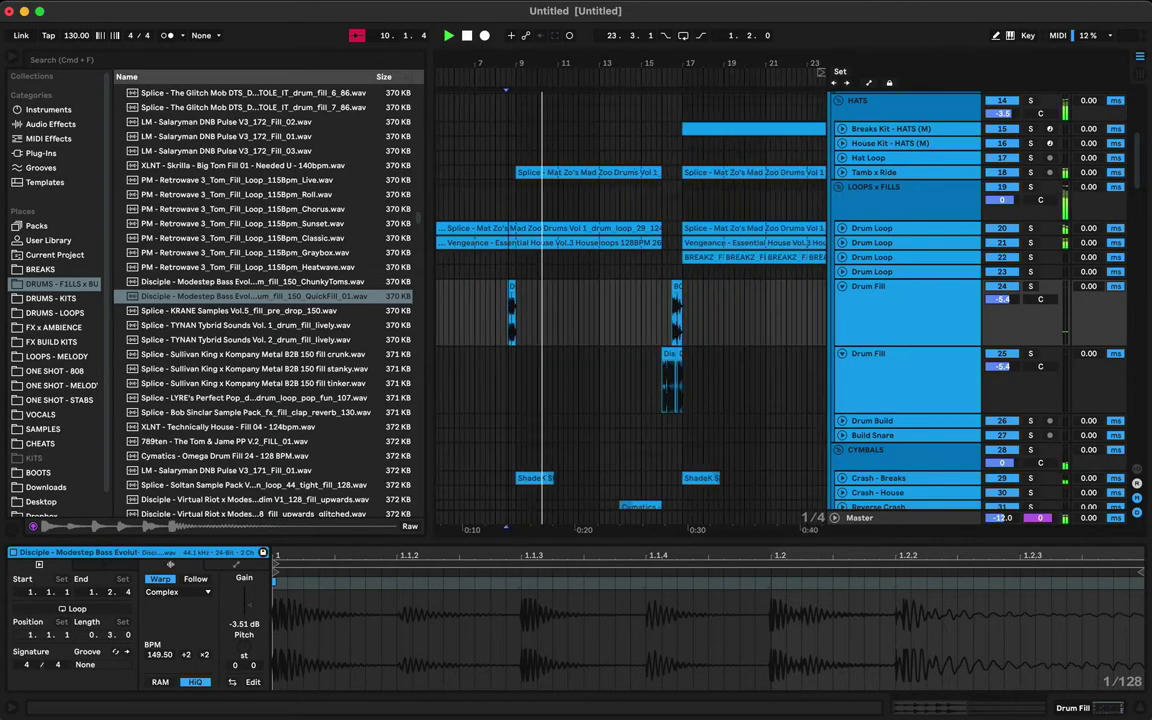
# Step: Browse the drum fills folder towards its larger files, previewing longer fills such as the Spinnin Holy Grail drum_fill_reggae sample
pyautogui.hscroll(3, 693, 327)
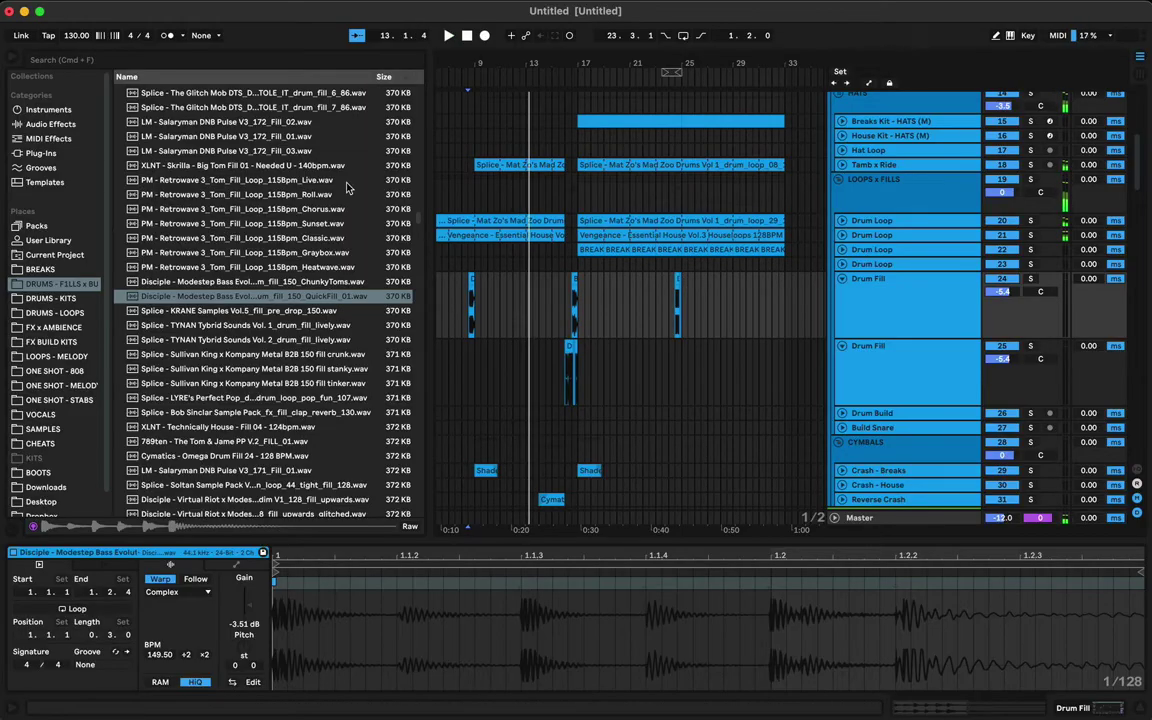
pyautogui.moveTo(420, 218); pyautogui.dragTo(418, 371)
pyautogui.click(296, 361)
pyautogui.click(268, 392)
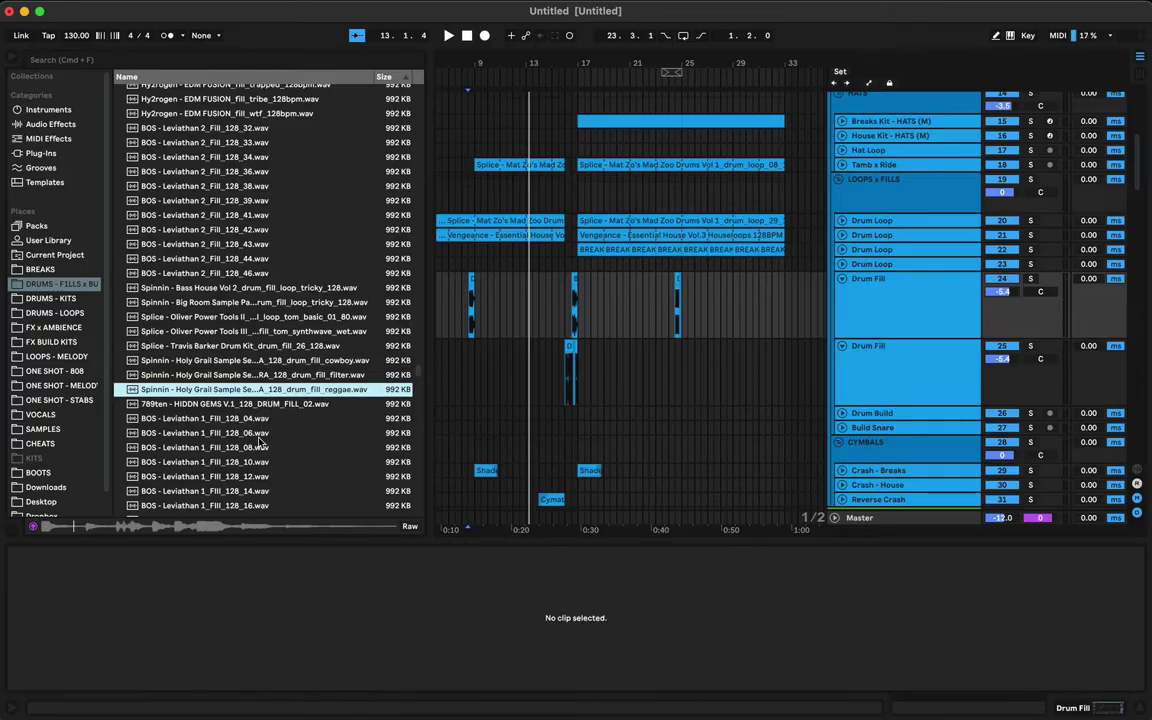
pyautogui.scroll(-15, 261, 442)
pyautogui.click(258, 439)
pyautogui.scroll(-3, 258, 439)
pyautogui.click(258, 437)
pyautogui.scroll(-15, 266, 441)
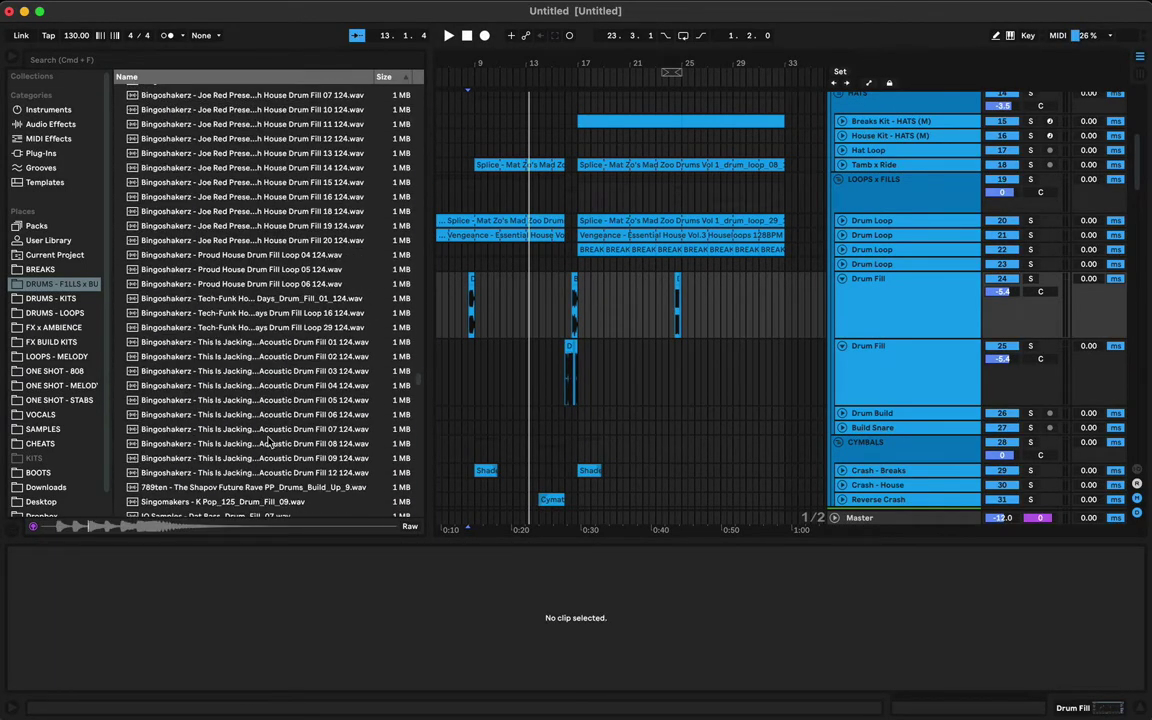
pyautogui.scroll(-15, 419, 381)
# Step: Audition the 2.4 MB buildup samples from AudeoBox Wait For It_Buildup_140_14 up to Seth Hills V.2 EXTRA_RYTHEM_BUILD
pyautogui.click(250, 423)
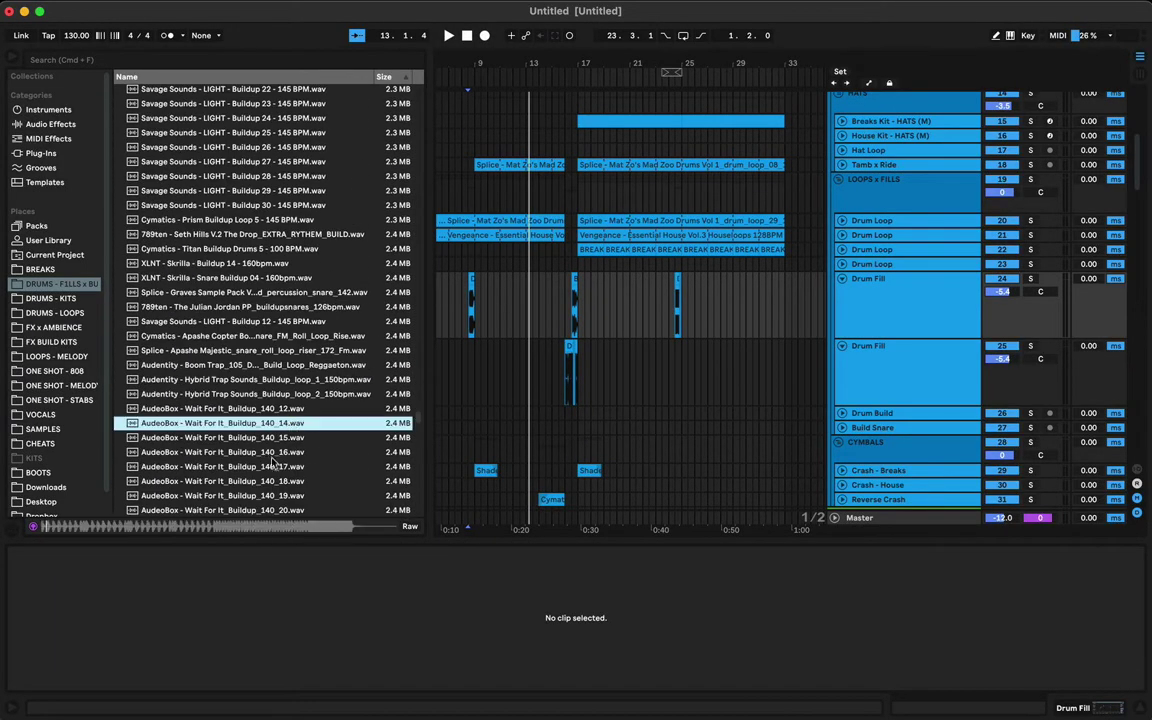
pyautogui.click(249, 408)
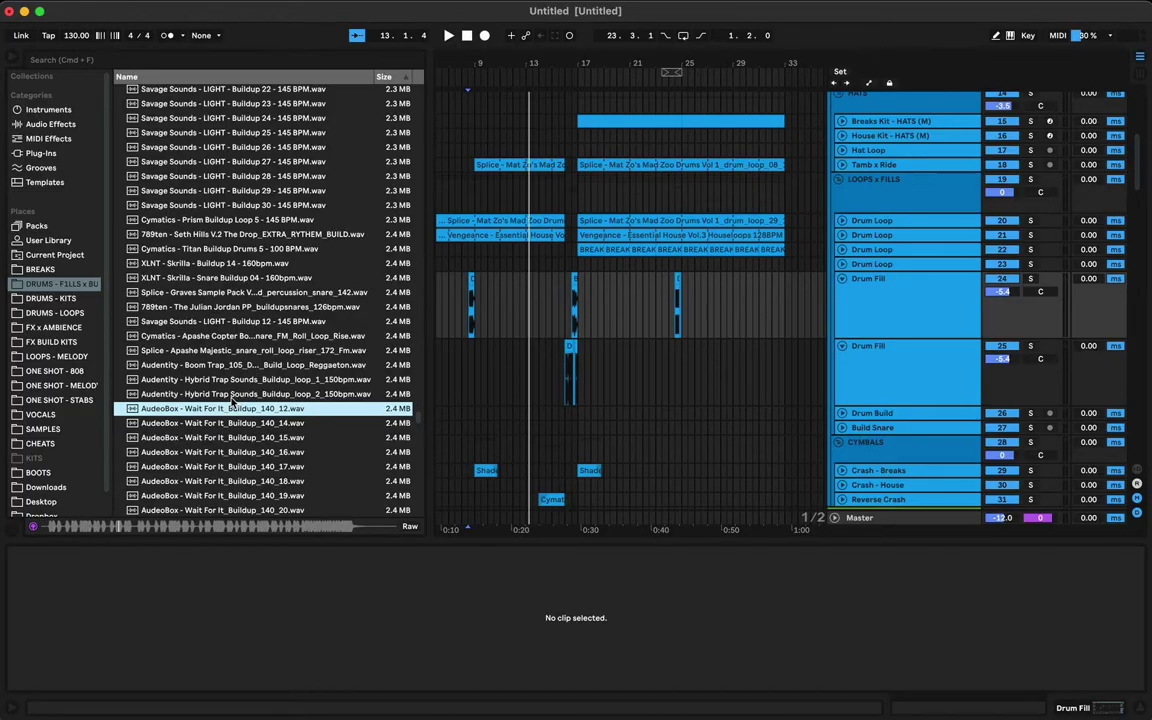
pyautogui.click(235, 395)
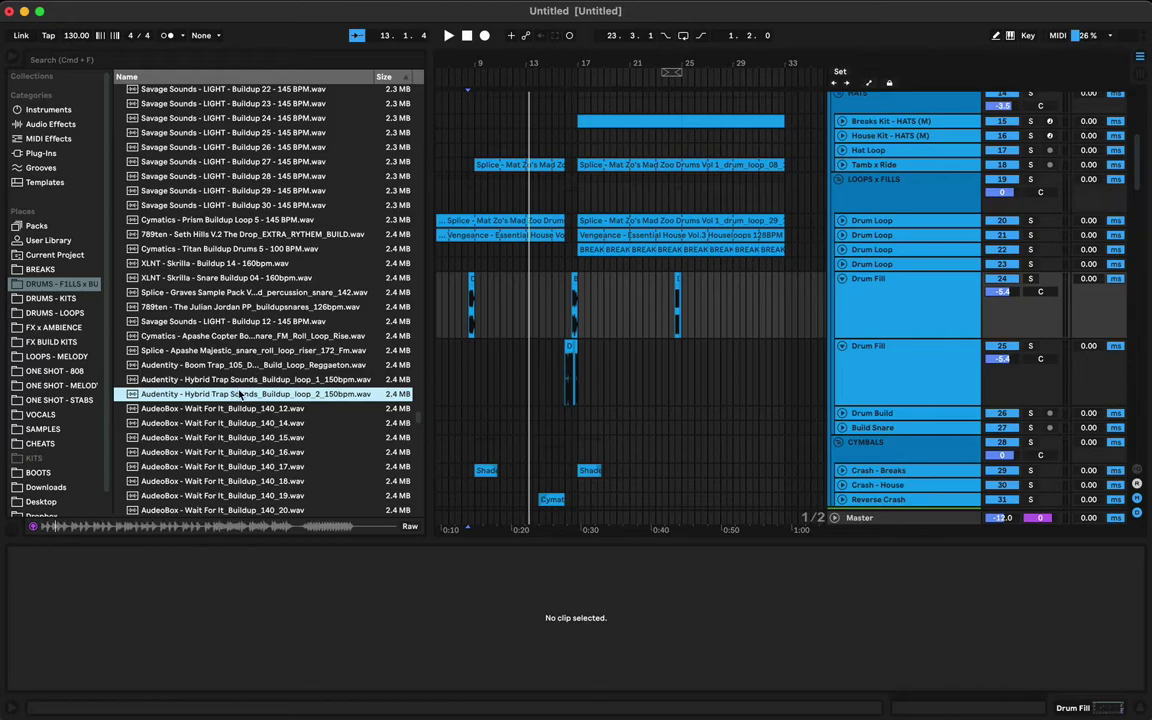
pyautogui.click(245, 381)
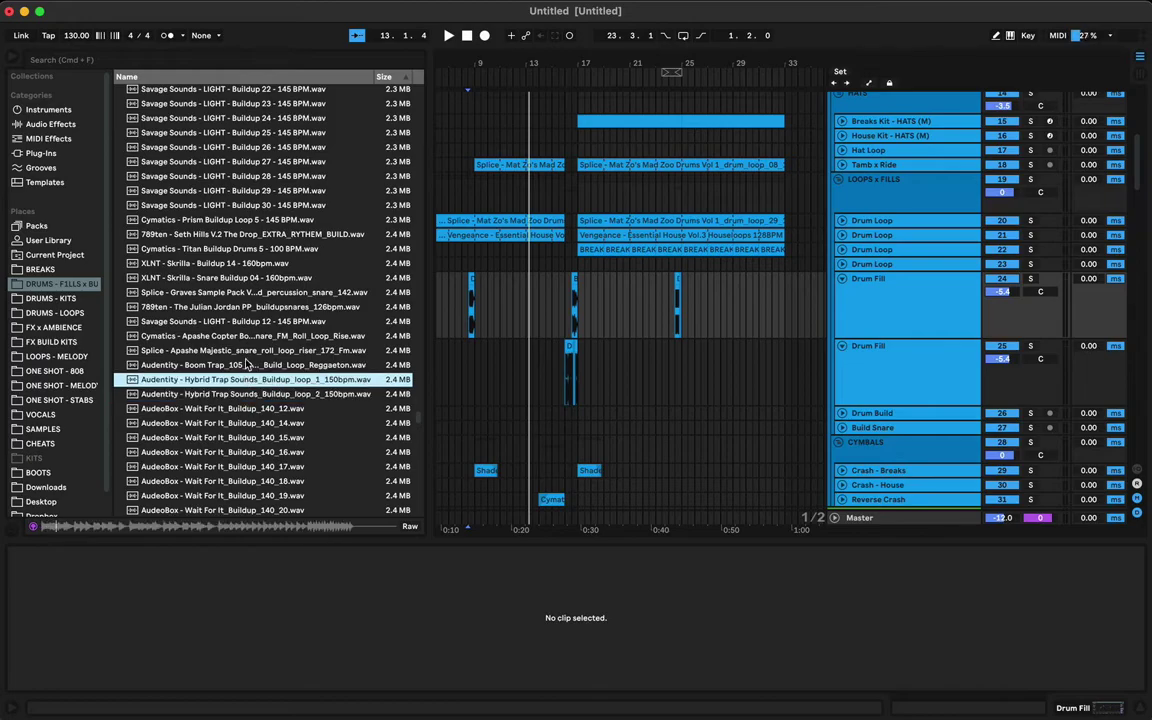
pyautogui.click(244, 353)
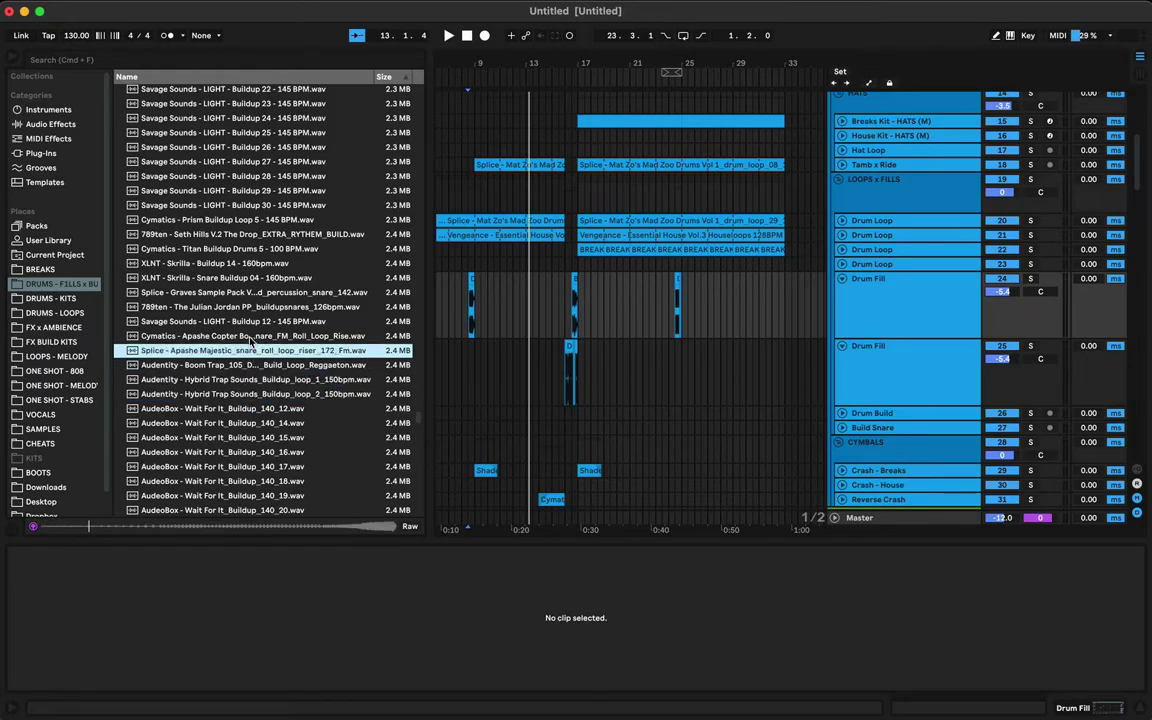
pyautogui.click(248, 337)
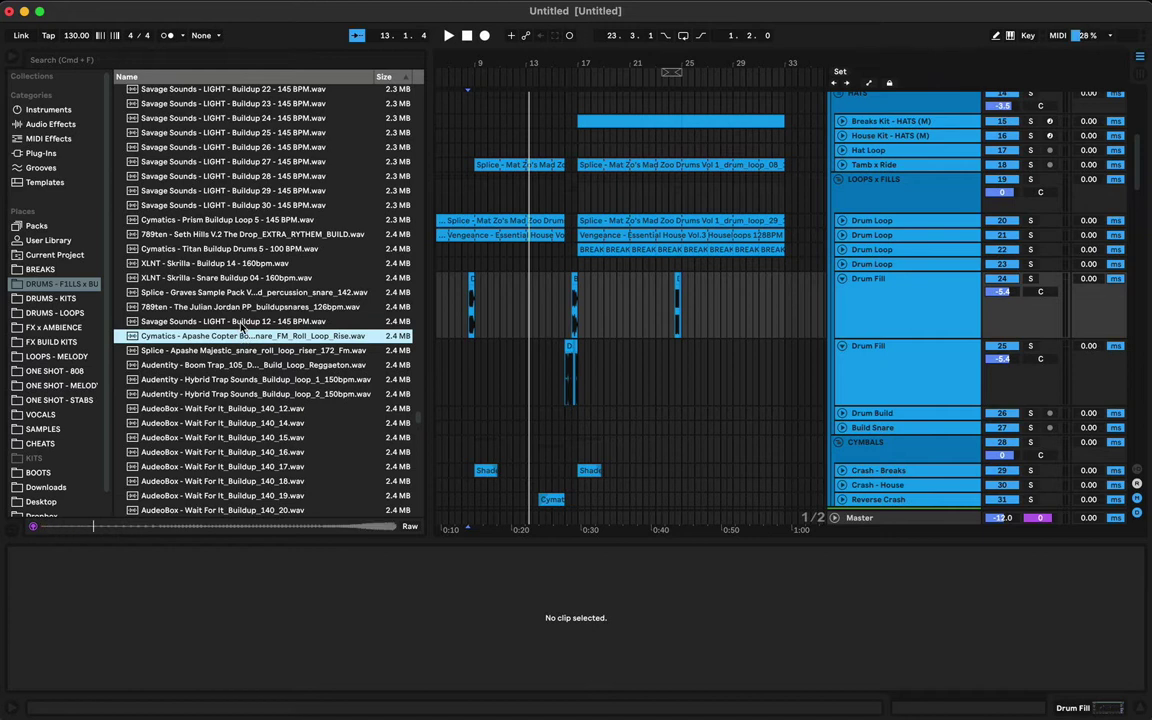
pyautogui.click(245, 308)
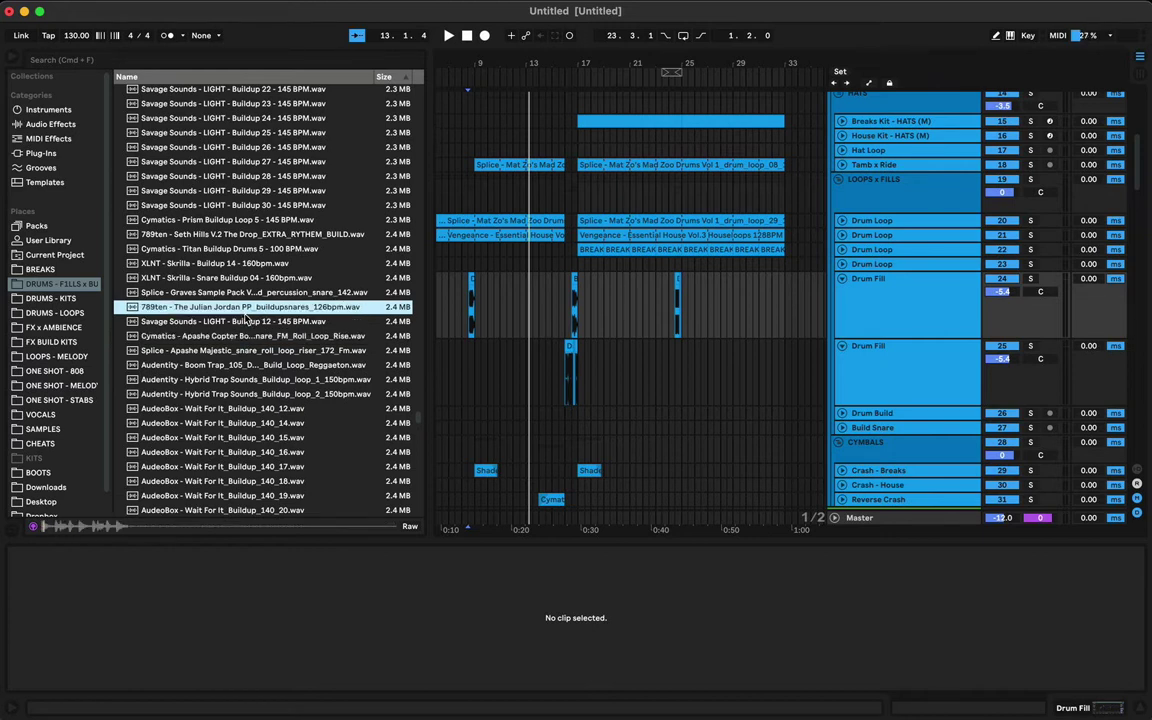
pyautogui.click(242, 292)
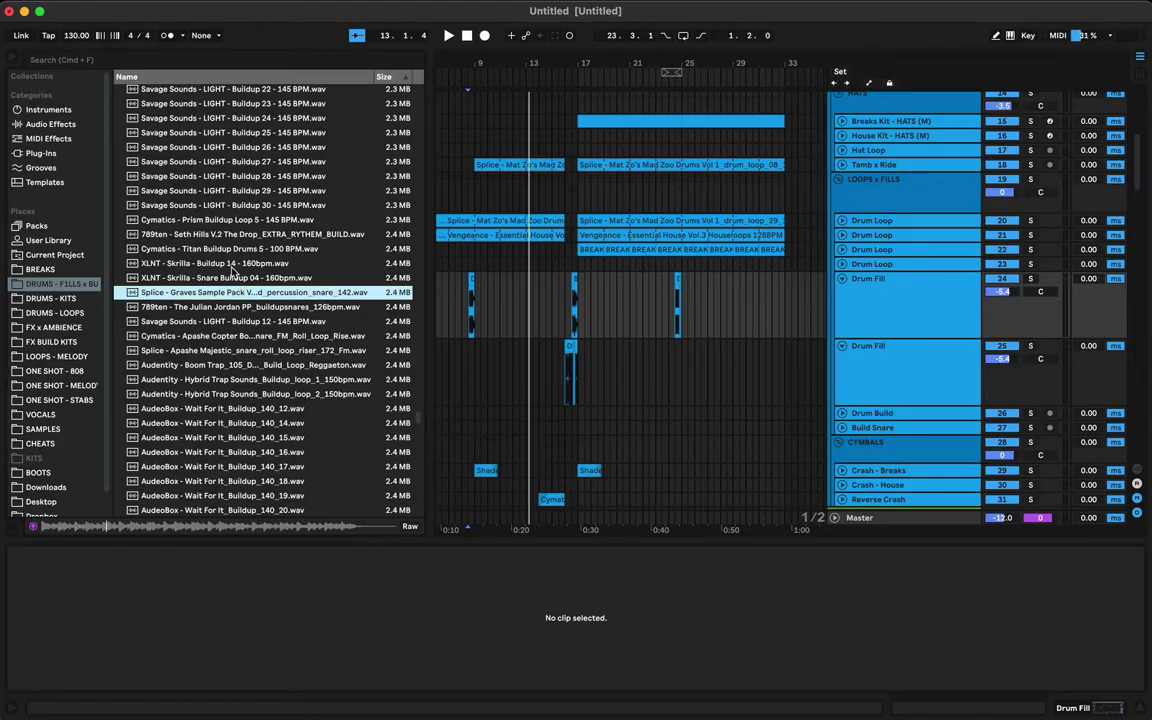
pyautogui.click(200, 263)
pyautogui.click(210, 234)
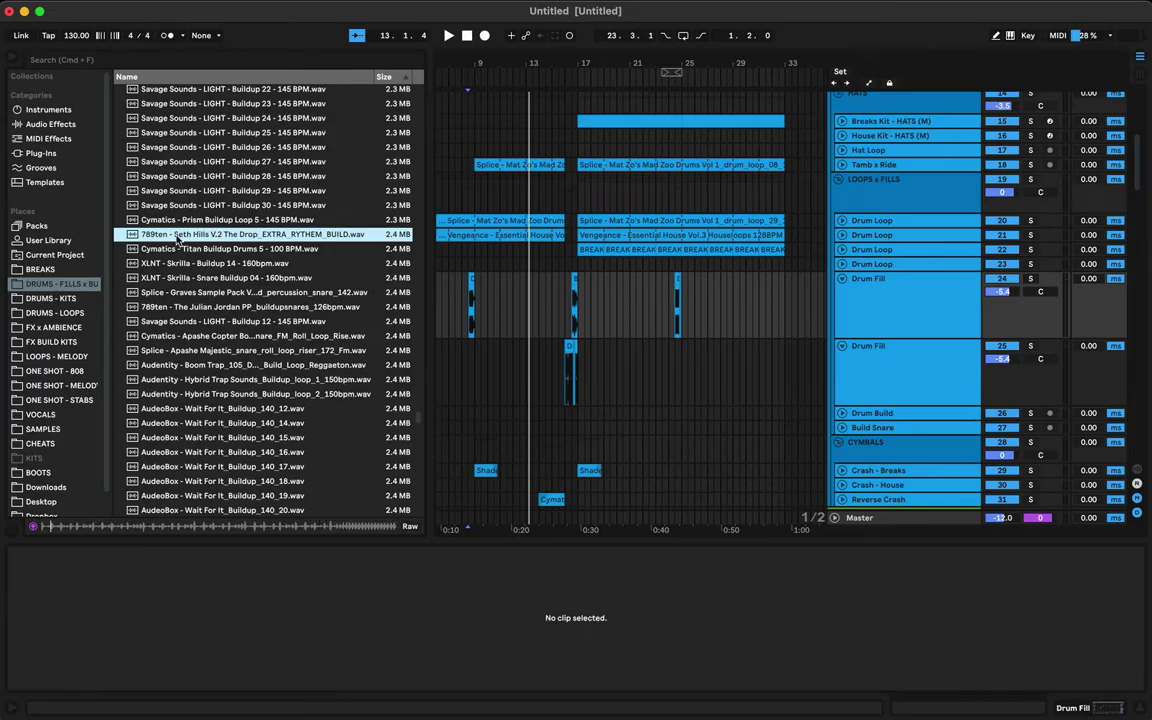
# Step: Try the Seth Hills V.2 EXTRA_RYTHEM_BUILD sample on the Build Snare track from bar 25 and play it
pyautogui.moveTo(178, 238); pyautogui.dragTo(681, 430)
pyautogui.press('space')
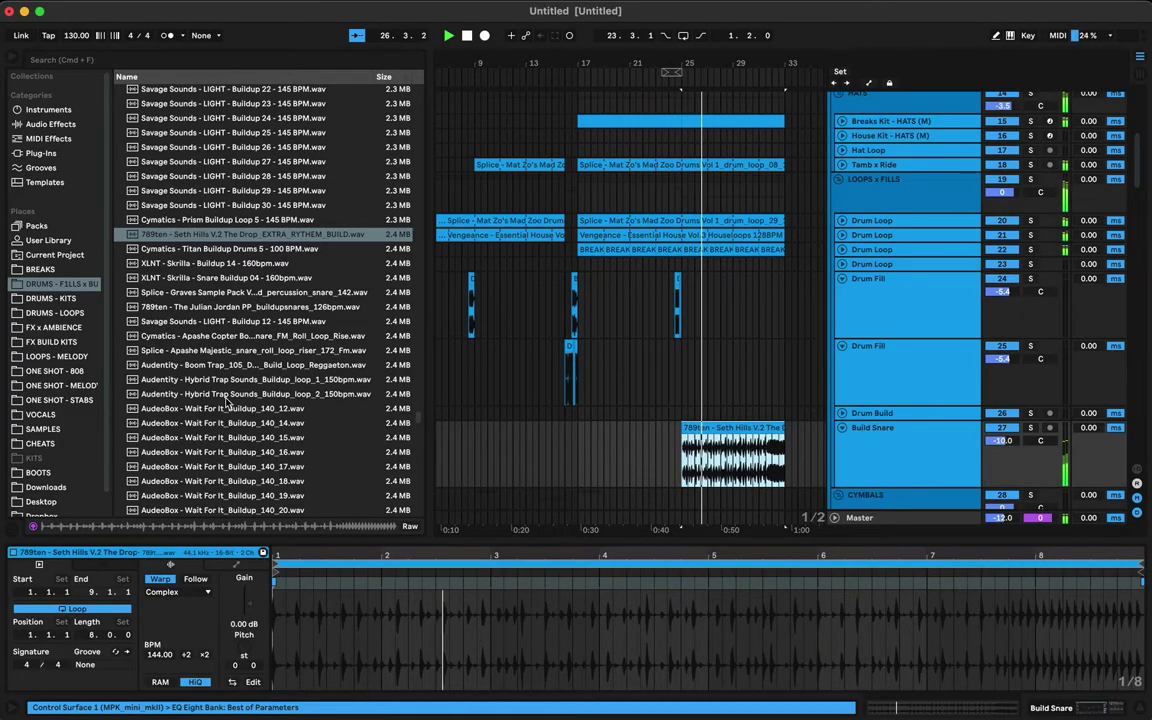
pyautogui.press('space')
pyautogui.press('super+z')
# Step: Audition more buildup samples, from Audentity Boom Trap through the Cymatics Omega Buildup Drum Loops to Cymatics X Buildup Drums 60
pyautogui.click(212, 366)
pyautogui.click(212, 322)
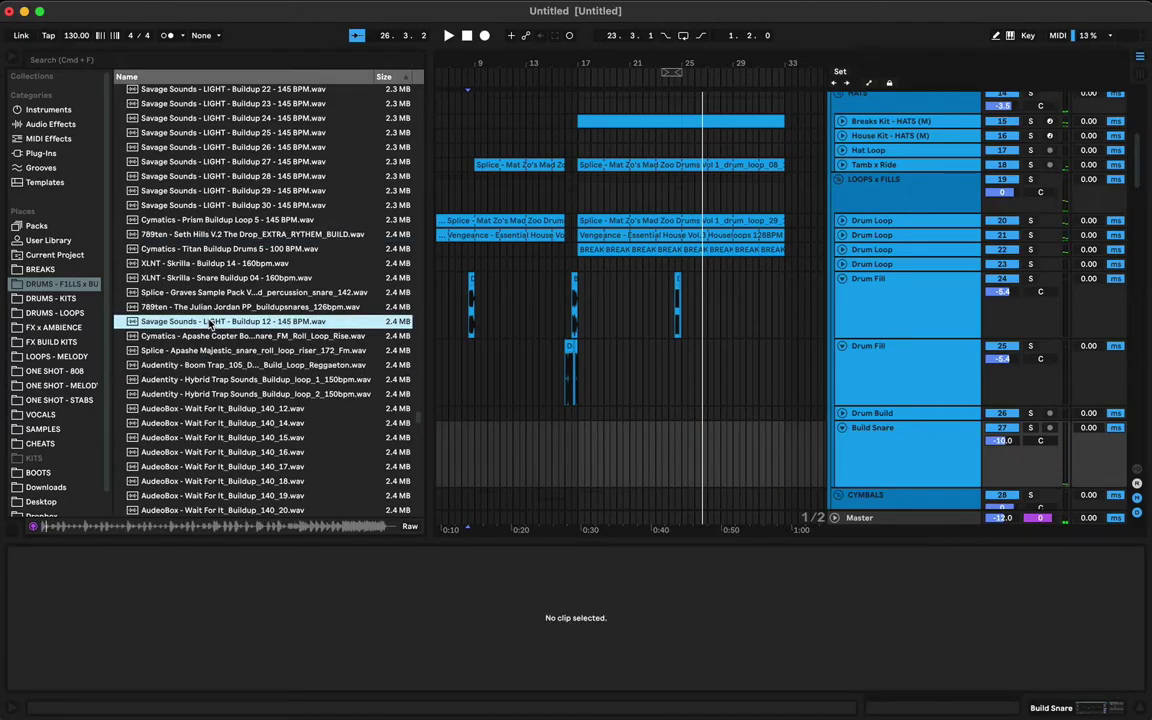
pyautogui.scroll(-4, 212, 323)
pyautogui.click(203, 328)
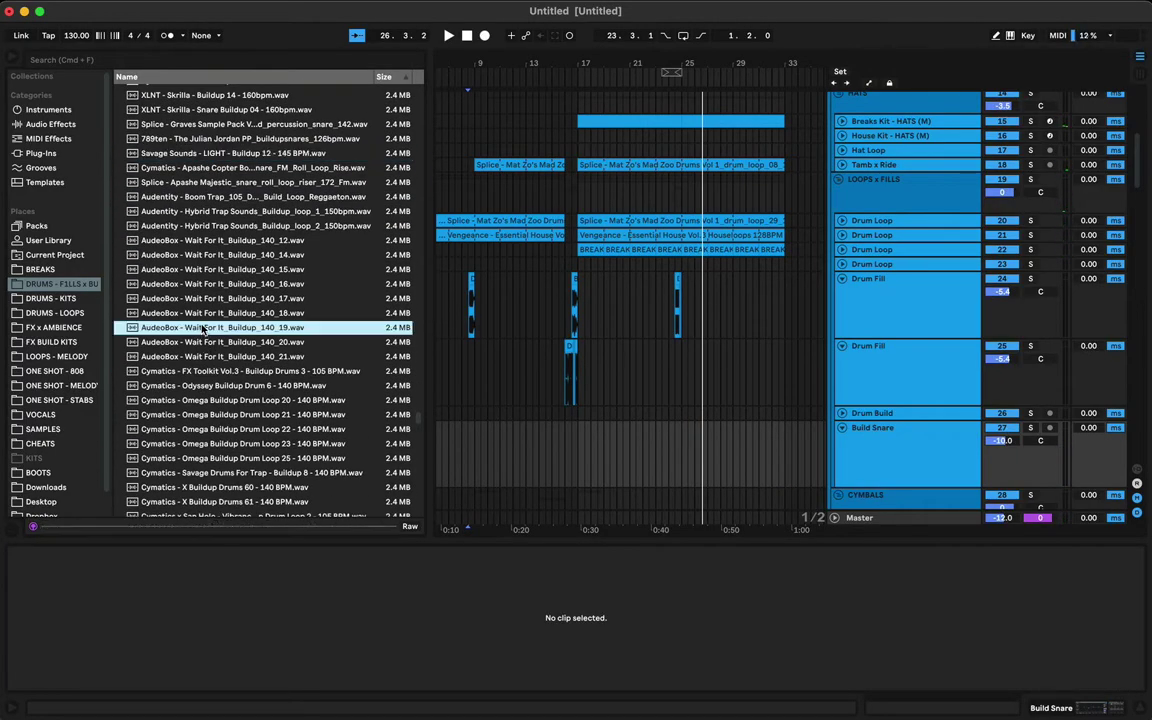
pyautogui.click(205, 400)
pyautogui.click(213, 429)
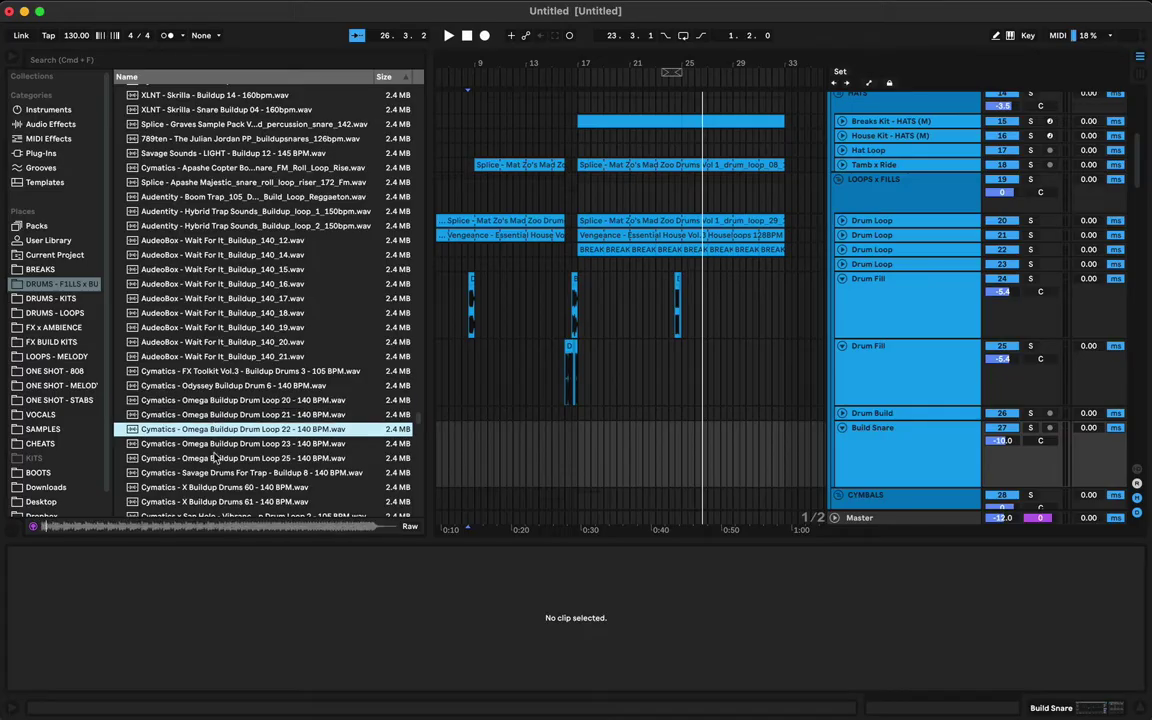
pyautogui.click(213, 458)
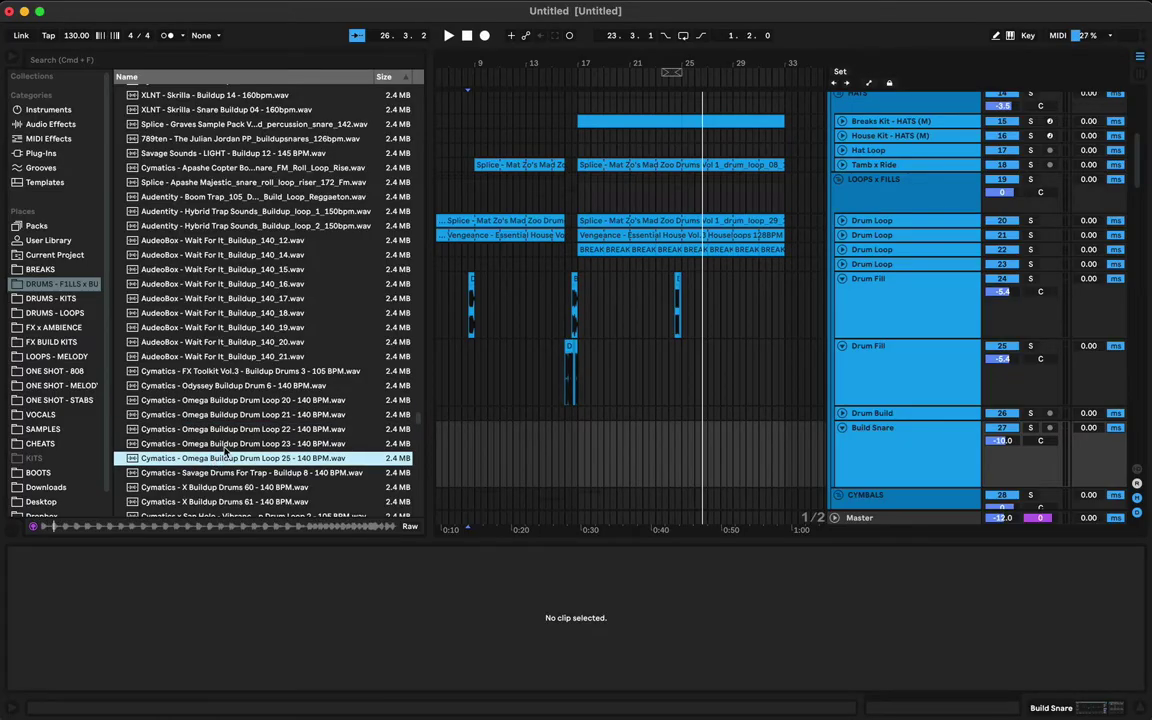
pyautogui.click(229, 444)
pyautogui.click(231, 474)
pyautogui.click(233, 488)
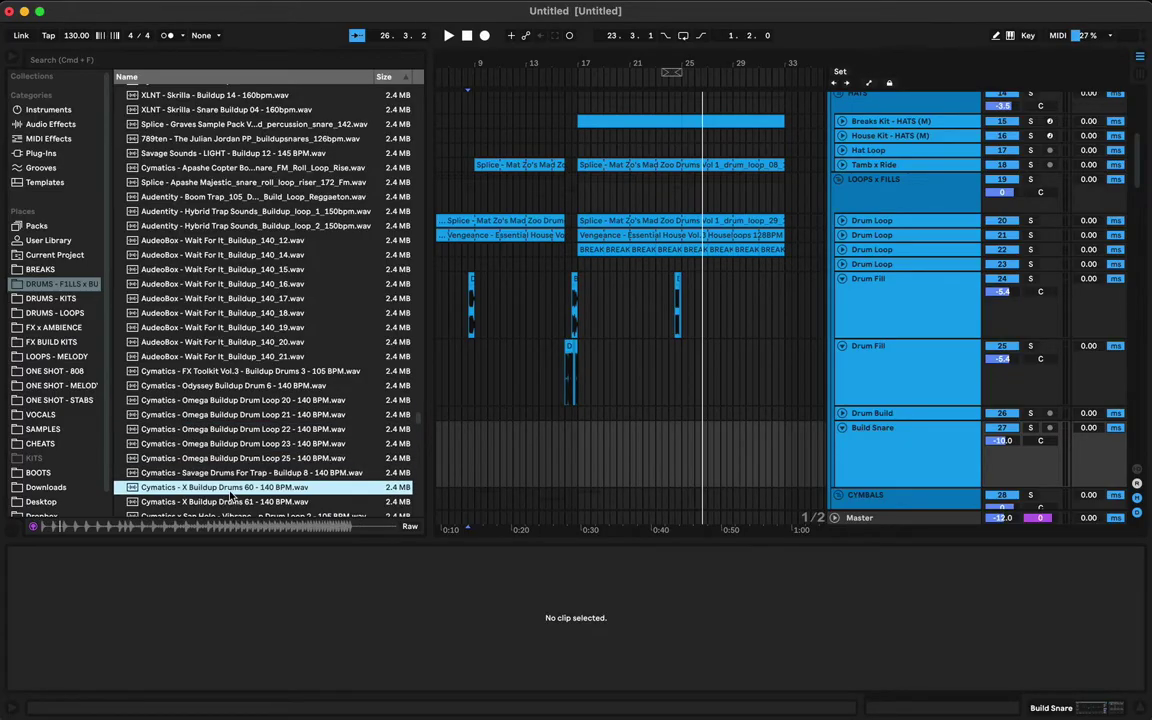
# Step: Audition the consecutive samples after Cymatics X Buildup Drums 60, through the Oversampled CYBERPACK buildups
pyautogui.press('Down')
pyautogui.press('Down')
pyautogui.press('Down')
pyautogui.press('Down')
pyautogui.press('Down')
pyautogui.press('Down')
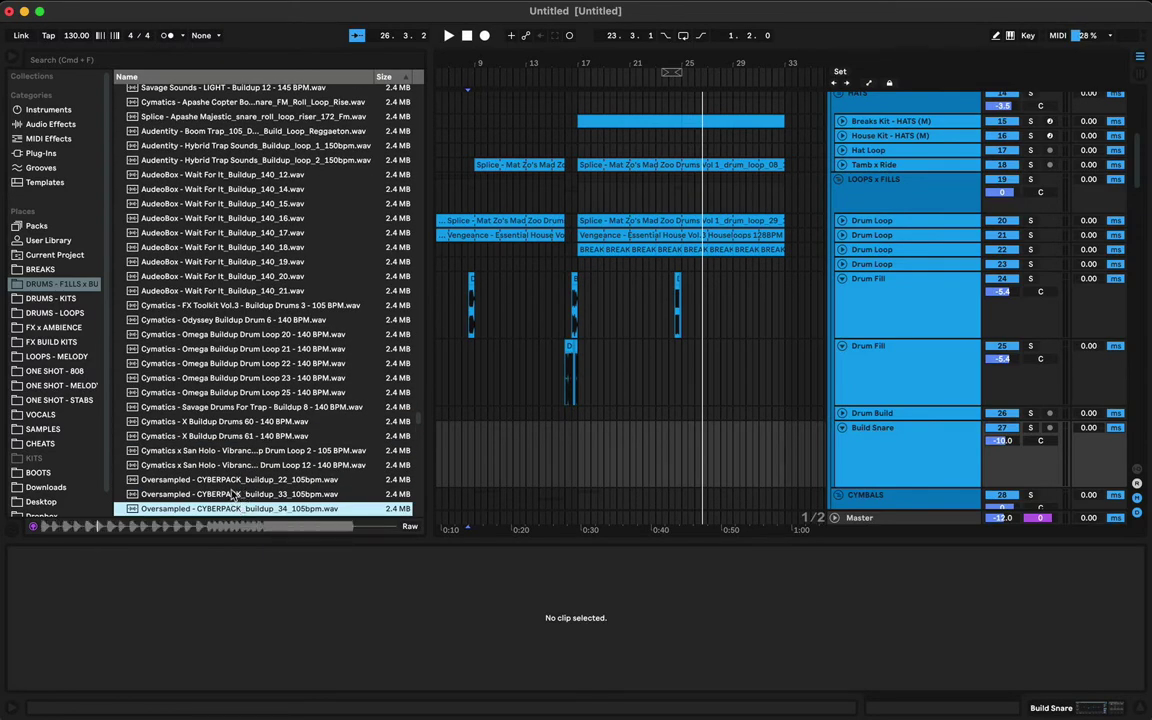
pyautogui.press('Down')
pyautogui.press('Down')
pyautogui.press('Down')
pyautogui.press('Down')
pyautogui.press('Down')
pyautogui.press('Down')
pyautogui.press('Down')
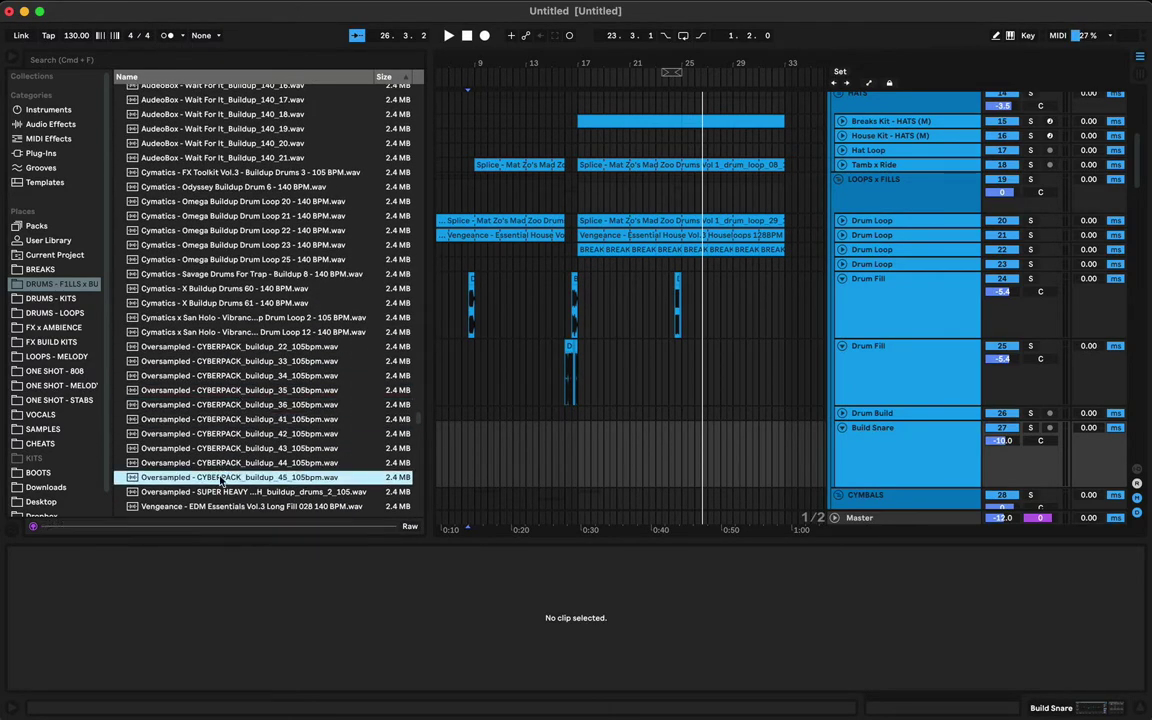
# Step: Audition the Vengeance Long Fill, Dropgun, BOS and Samplephonics build samples, ending at 140_Build_19_428
pyautogui.press('Down')
pyautogui.press('Down')
pyautogui.press('Down')
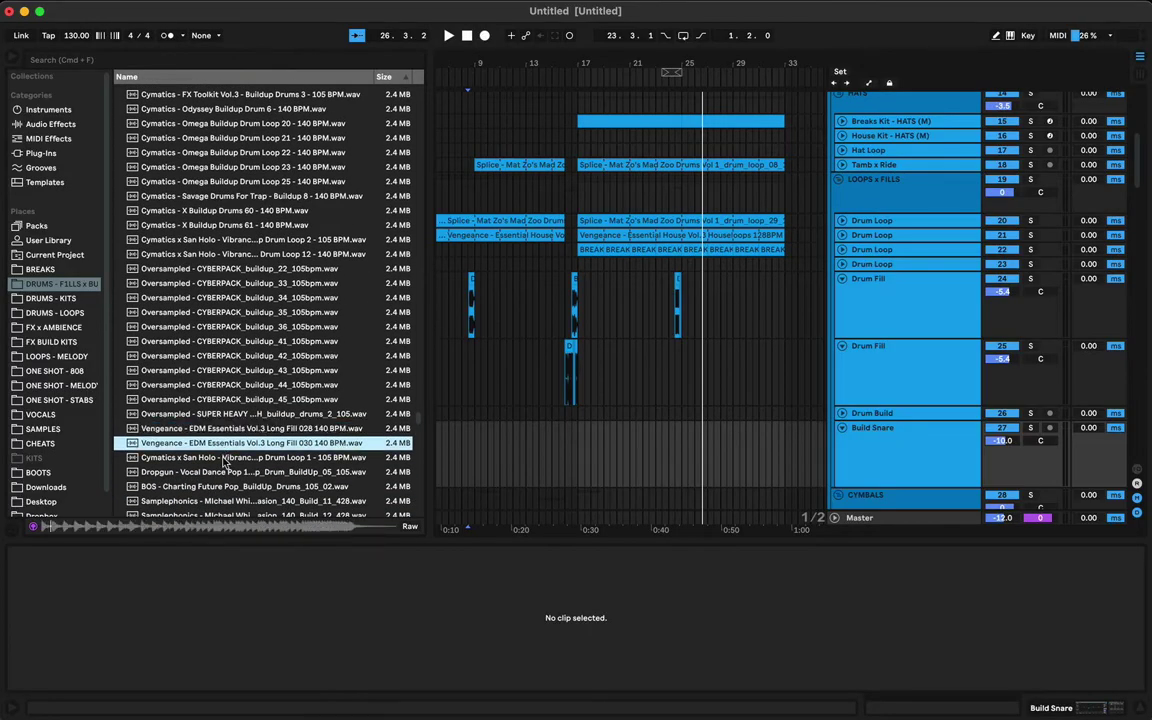
pyautogui.press('Down')
pyautogui.press('Down')
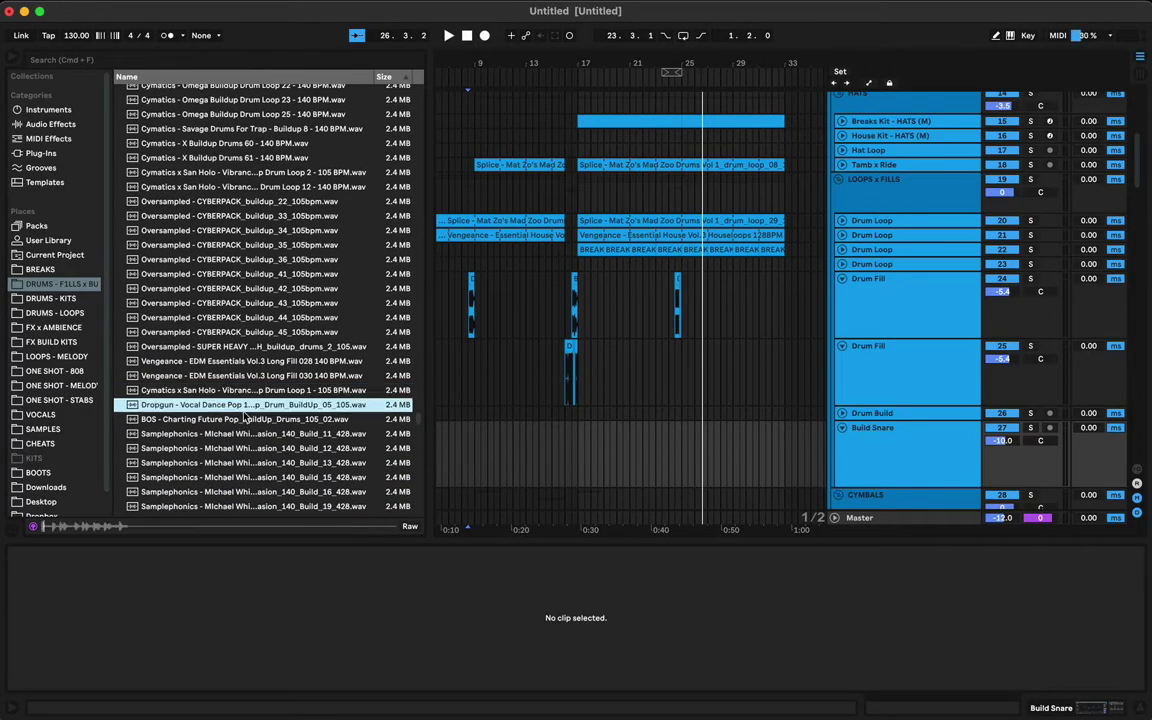
pyautogui.press('Down')
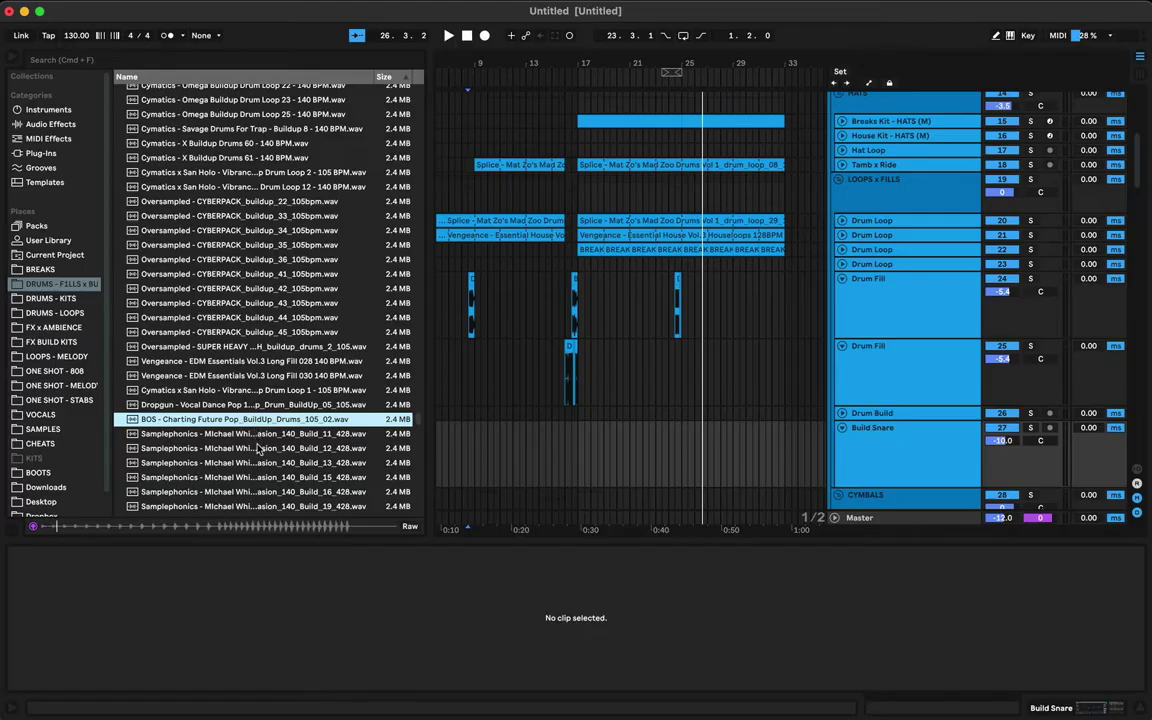
pyautogui.press('Down')
pyautogui.press('Down')
pyautogui.press('Down')
pyautogui.press('Down')
pyautogui.press('Down')
pyautogui.press('Down')
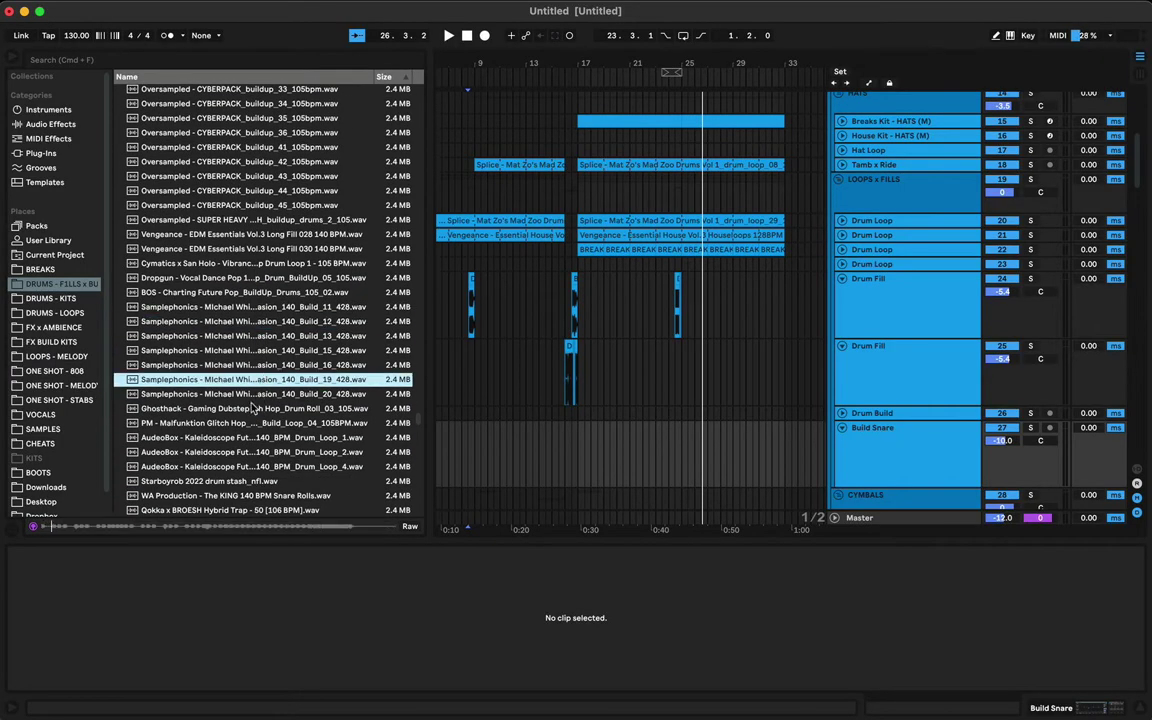
# Step: Audition the Ghosthack drum roll, the PM Malfunktion build and the AudeoBox Kaleidoscope 140 BPM drum loops 1, 2 and 4
pyautogui.click(252, 408)
pyautogui.click(251, 426)
pyautogui.click(250, 440)
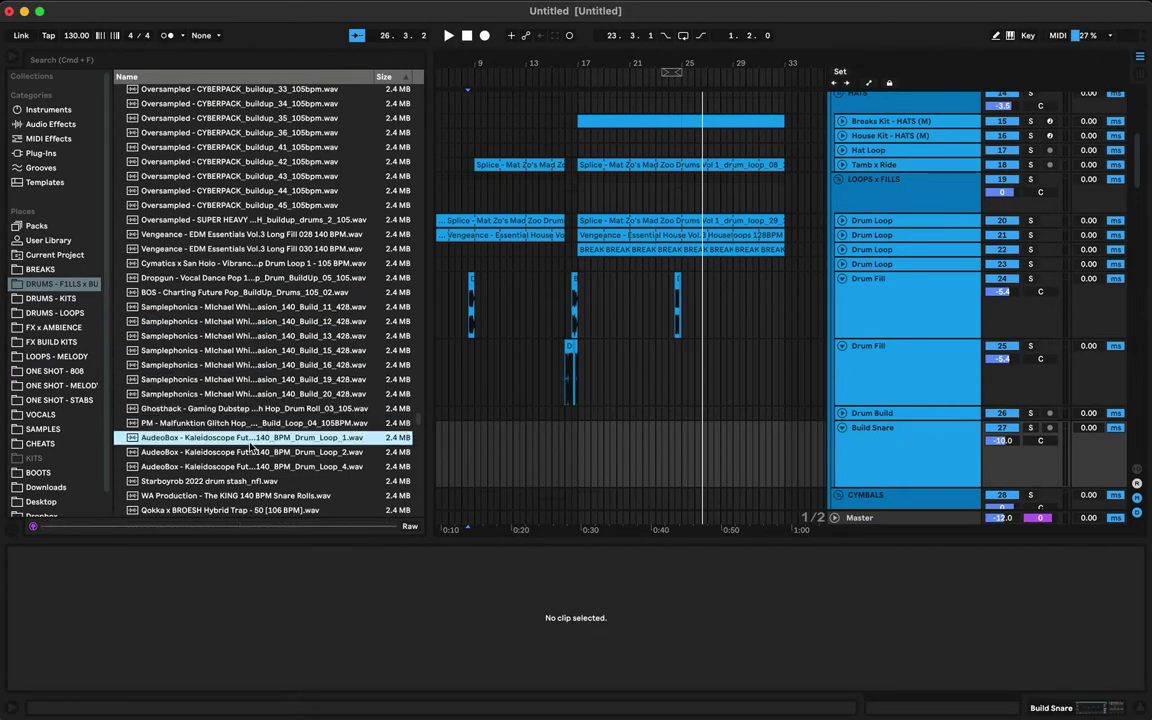
pyautogui.click(250, 452)
pyautogui.click(251, 466)
# Step: Try AudeoBox Kaleidoscope 140_BPM_Drum_Loop_1 on the Build Snare track from 29.1.1 to 33.1.1 and play it
pyautogui.click(250, 442)
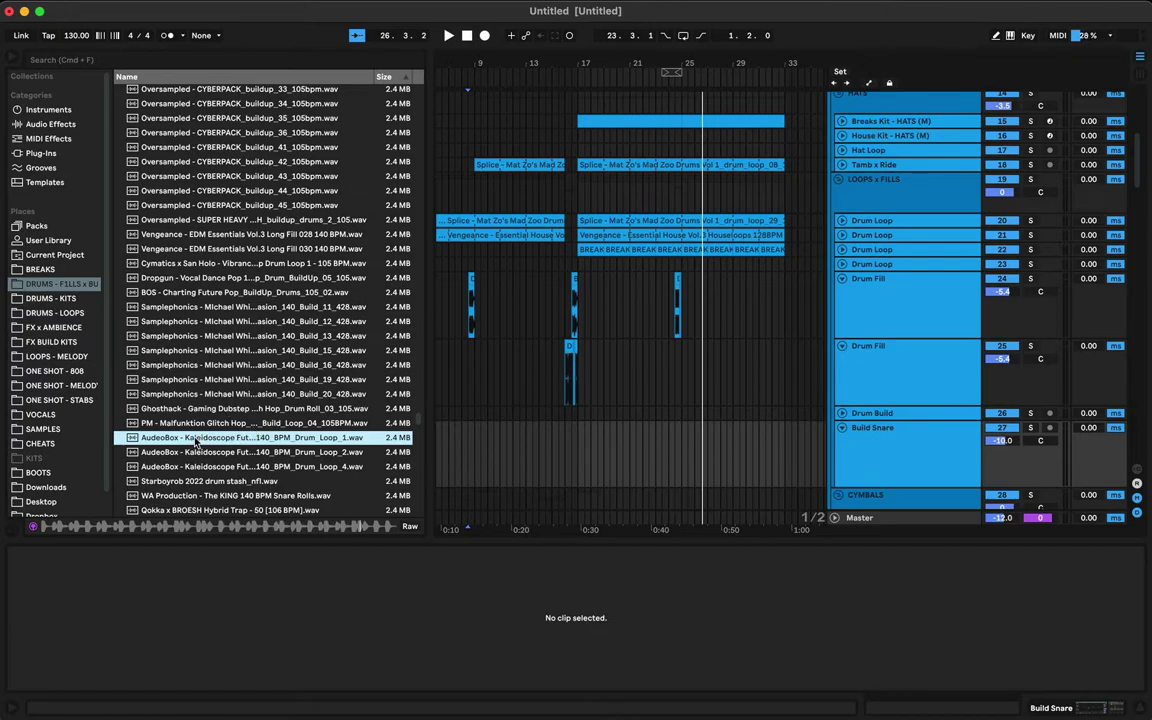
pyautogui.moveTo(198, 442); pyautogui.dragTo(740, 452)
pyautogui.press('space')
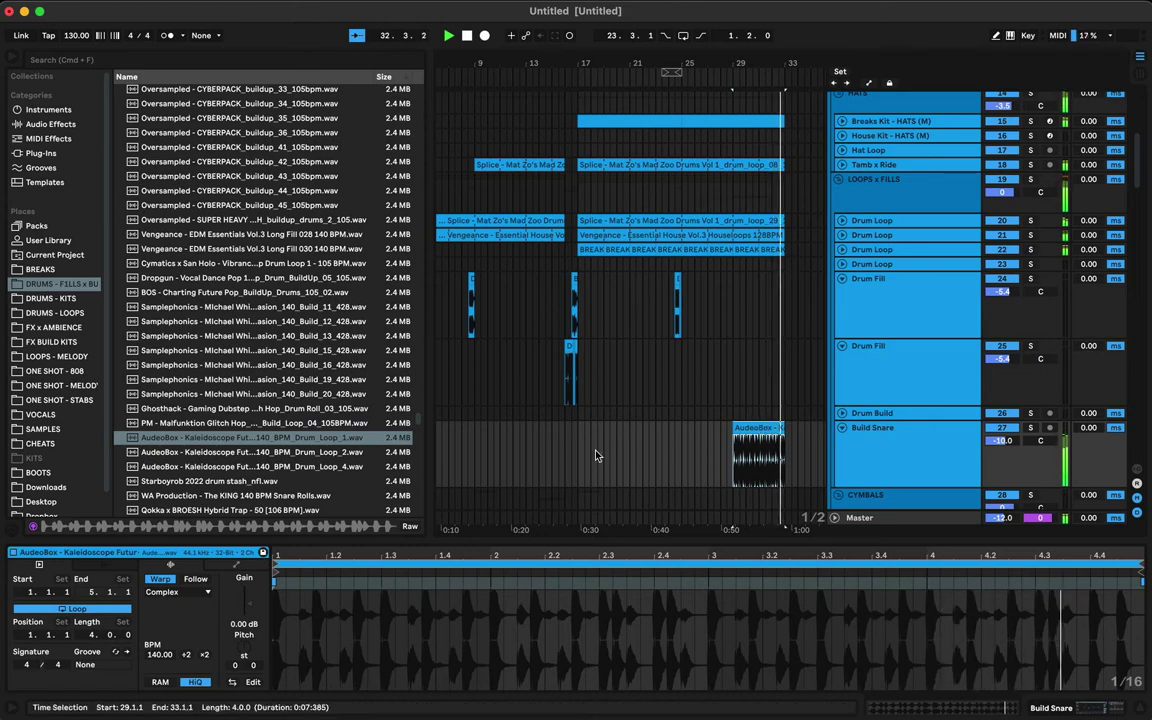
# Step: Audition Kaleidoscope drum loops 2 and 4, the WA Production KING 140 BPM Snare Rolls and Qokka x BROESH Hybrid Trap 50
pyautogui.click(200, 452)
pyautogui.click(202, 470)
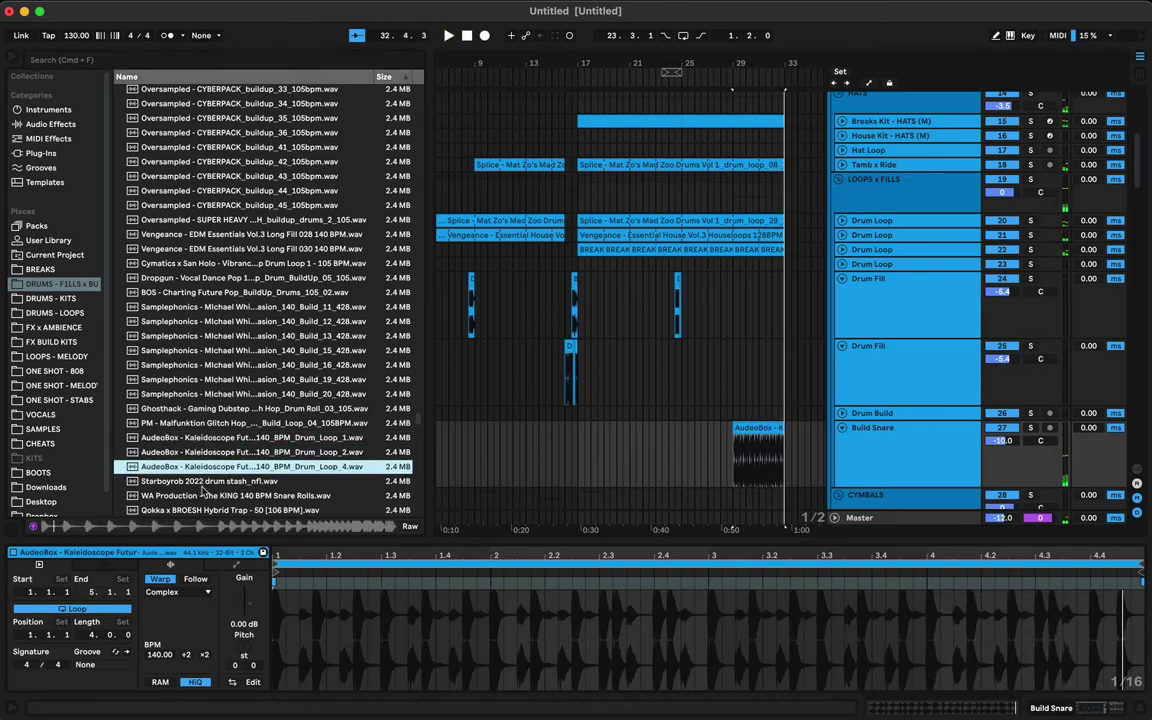
pyautogui.click(204, 495)
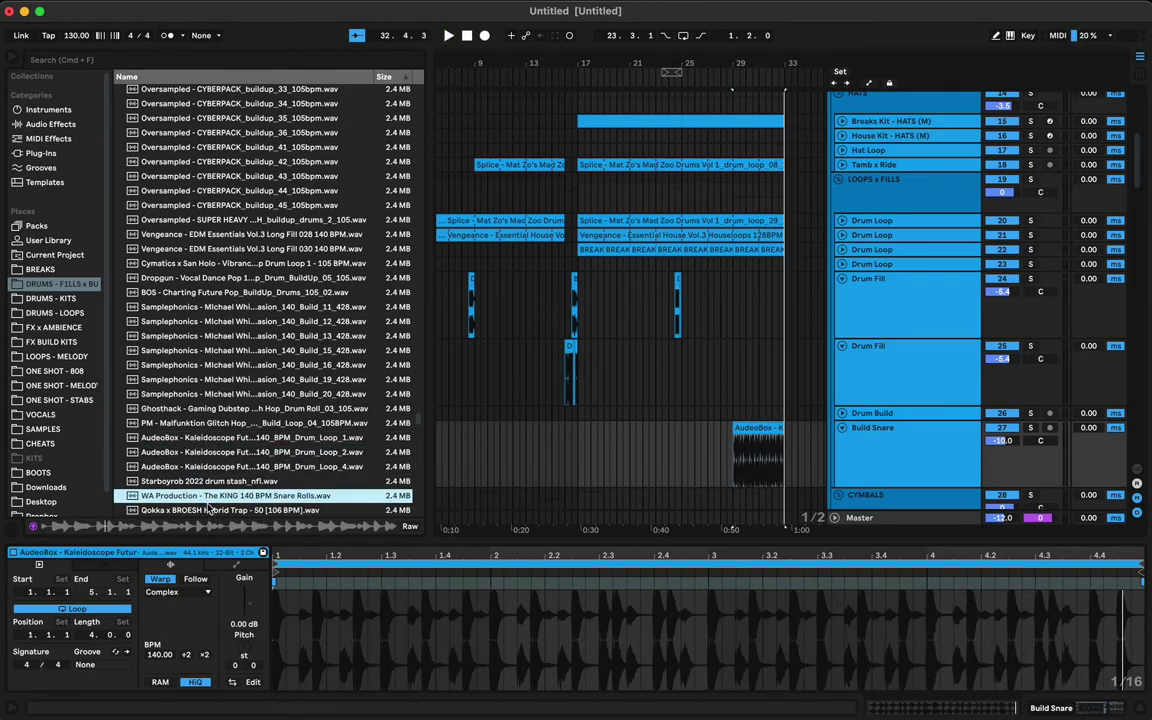
pyautogui.click(208, 510)
pyautogui.scroll(-3, 208, 510)
# Step: Place Cymatics X Buildup Drums 56 on the Build Snare track from 29.1.1 to 33.1.1, replacing the existing clip, and play it
pyautogui.click(215, 406)
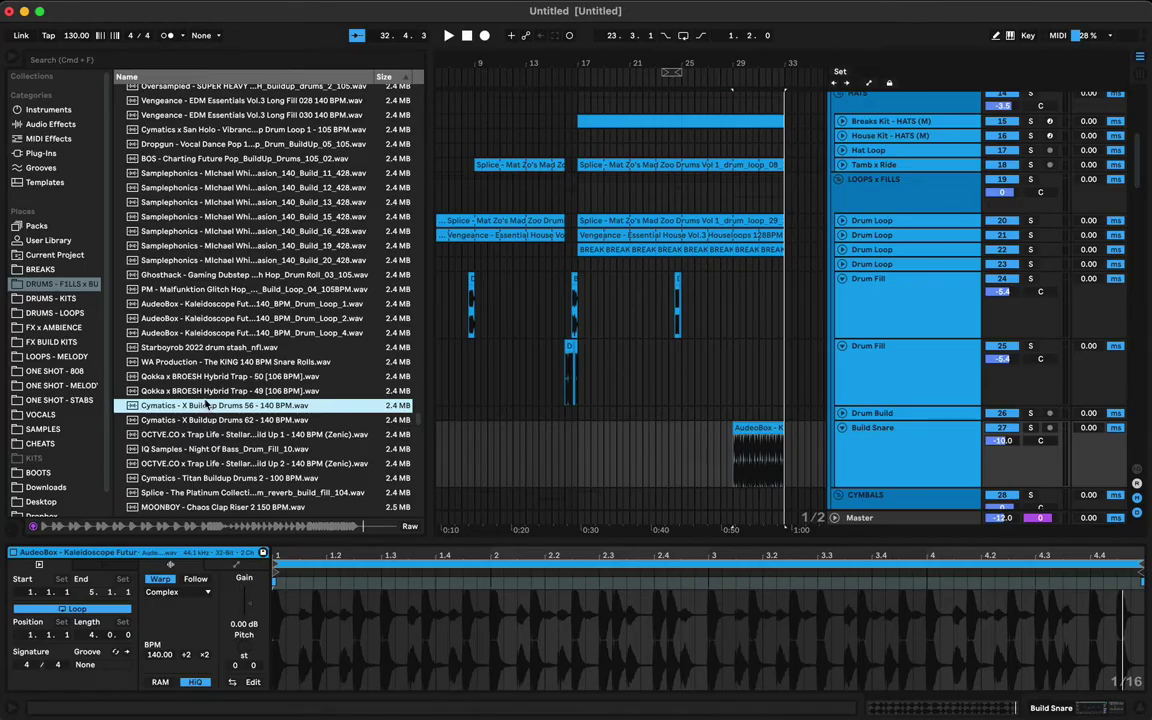
pyautogui.moveTo(202, 406); pyautogui.dragTo(740, 458)
pyautogui.press('space')
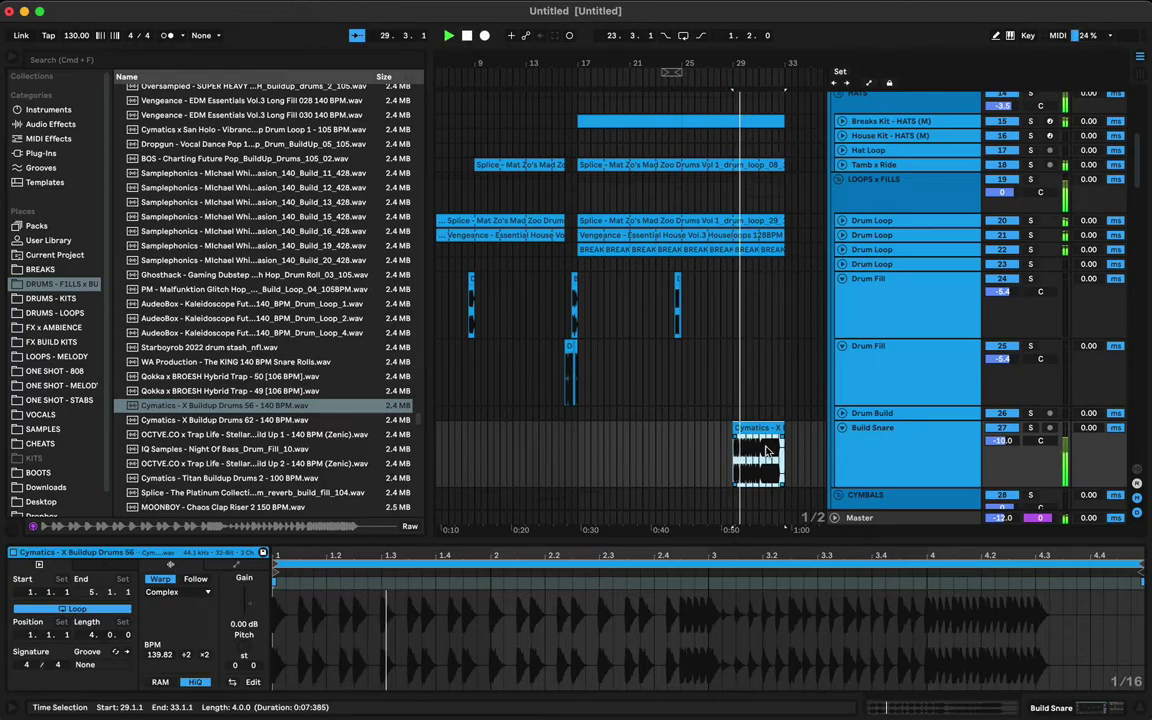
# Step: Reshape the Build Snare track's EQ Eight: lower the low-cut frequency, raise band 4, and boost band 3 by 2.36 dB at 1.32 kHz
pyautogui.hotkey('shift', 'Tab')
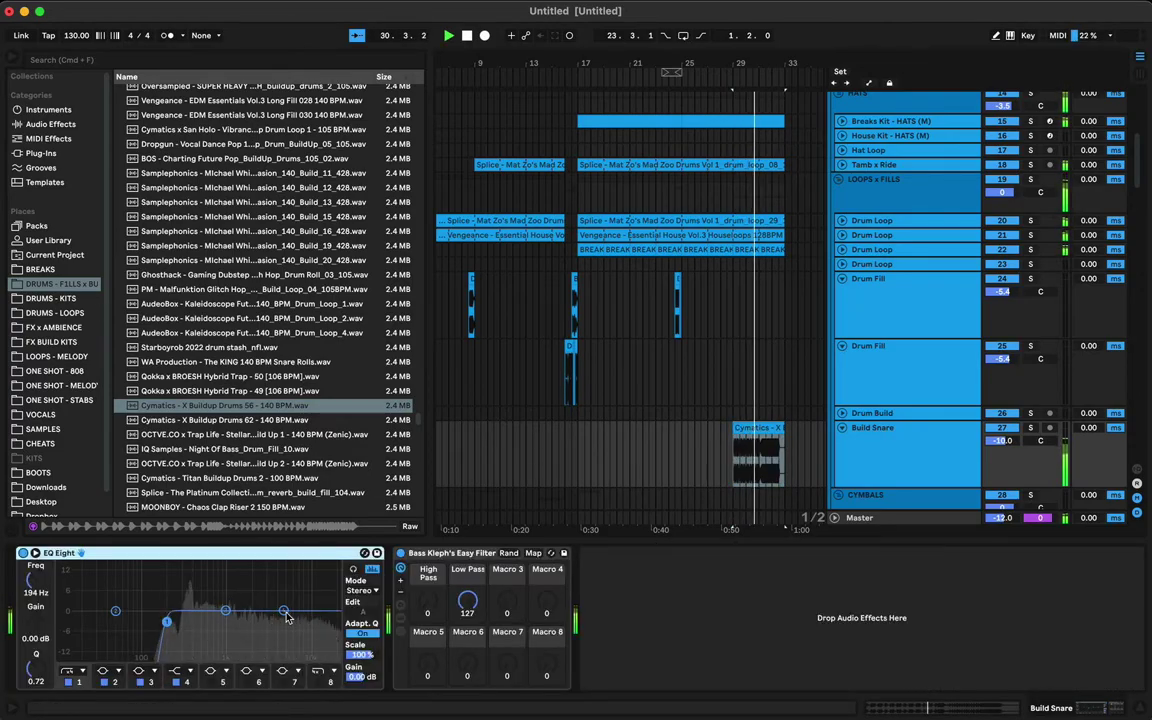
pyautogui.moveTo(283, 610); pyautogui.dragTo(235, 603)
pyautogui.click(180, 595)
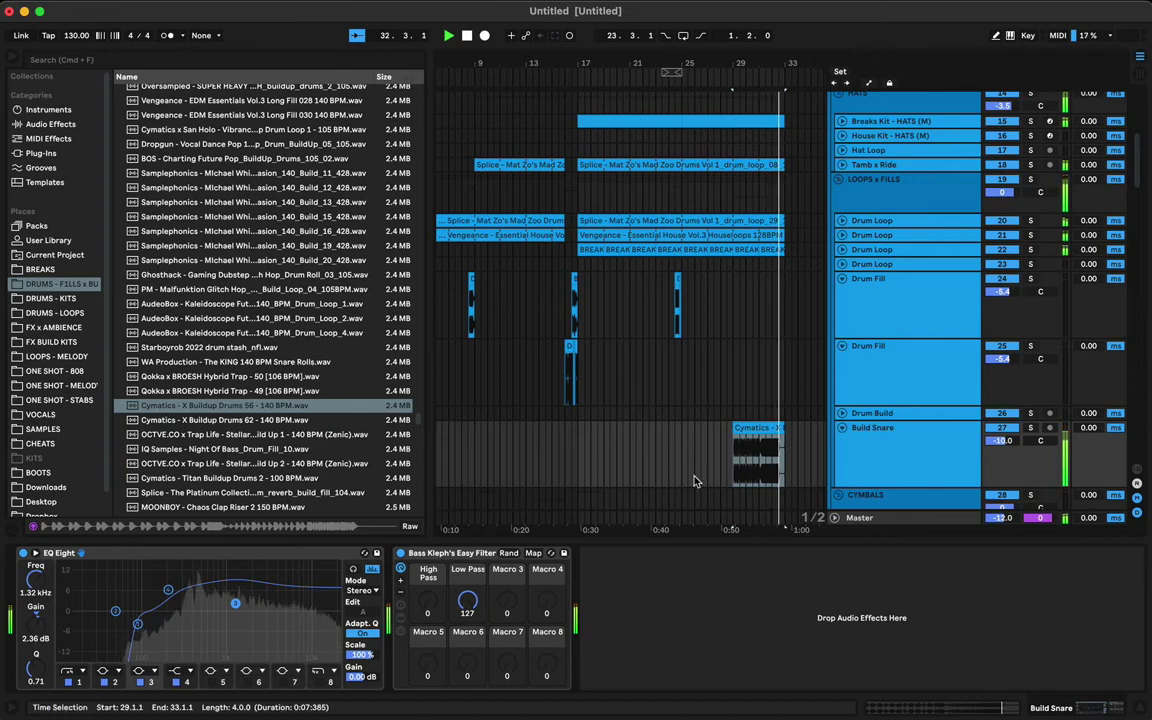
# Step: Replay the Build Snare clip from bar 29 and preview the Cymatics X Buildup Drums 62 sample
pyautogui.click(757, 428)
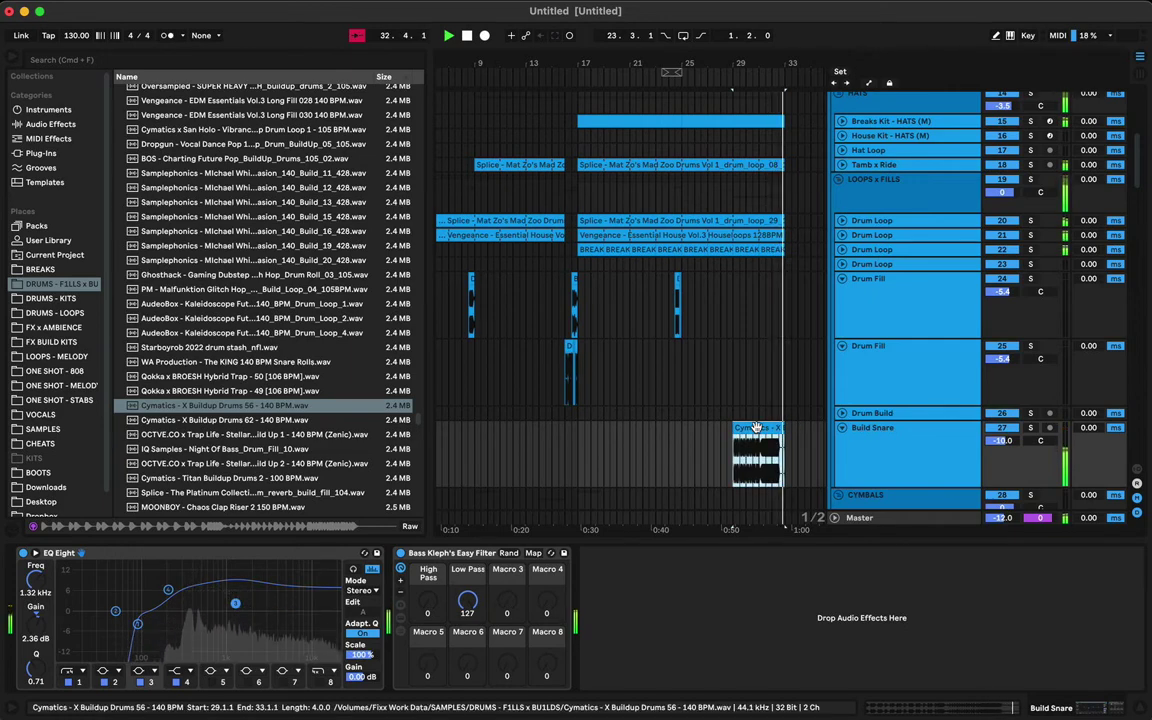
pyautogui.press('space')
pyautogui.click(218, 426)
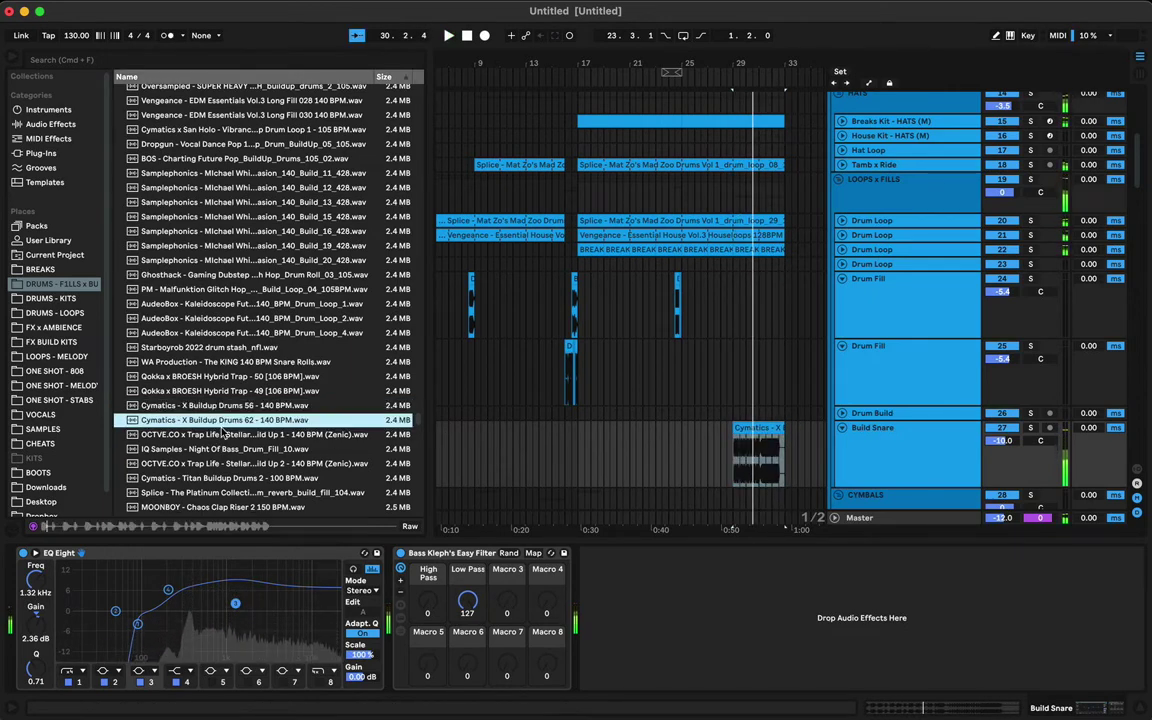
# Step: Audition OCTVE.CO Stellar Build Ups 1 and 2, Cymatics Titan Buildup Drums 2 and the Splice Platinum Collection reverb build fill 104
pyautogui.click(229, 437)
pyautogui.click(236, 461)
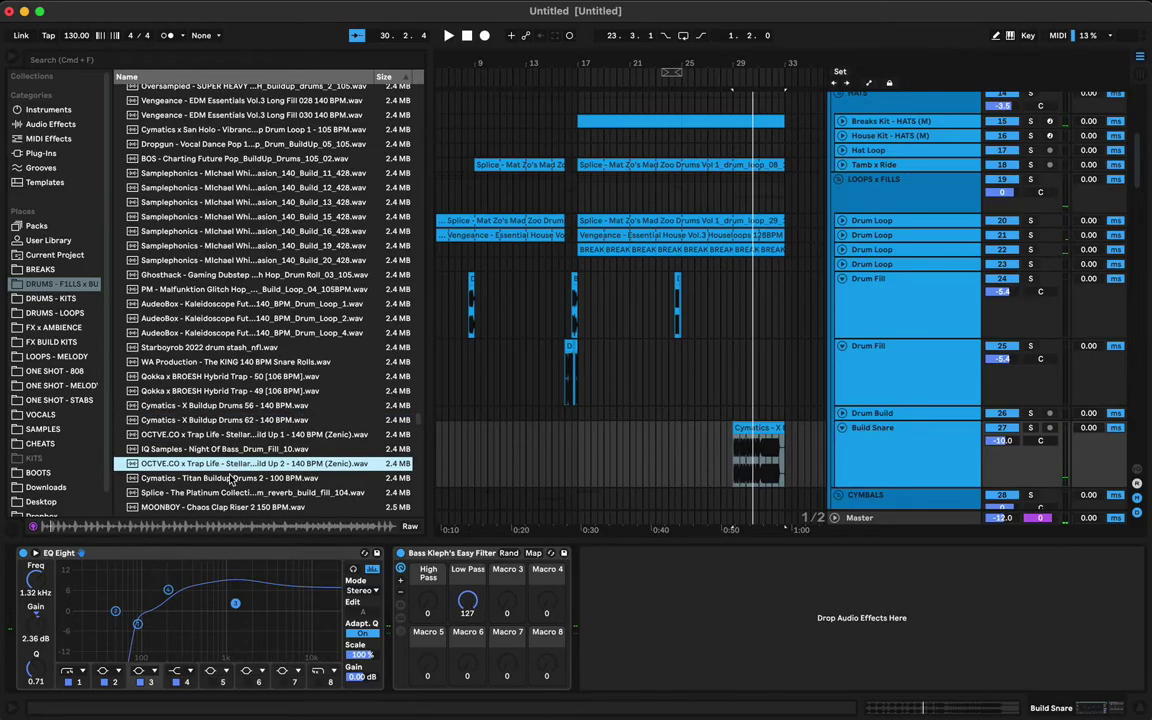
pyautogui.click(240, 479)
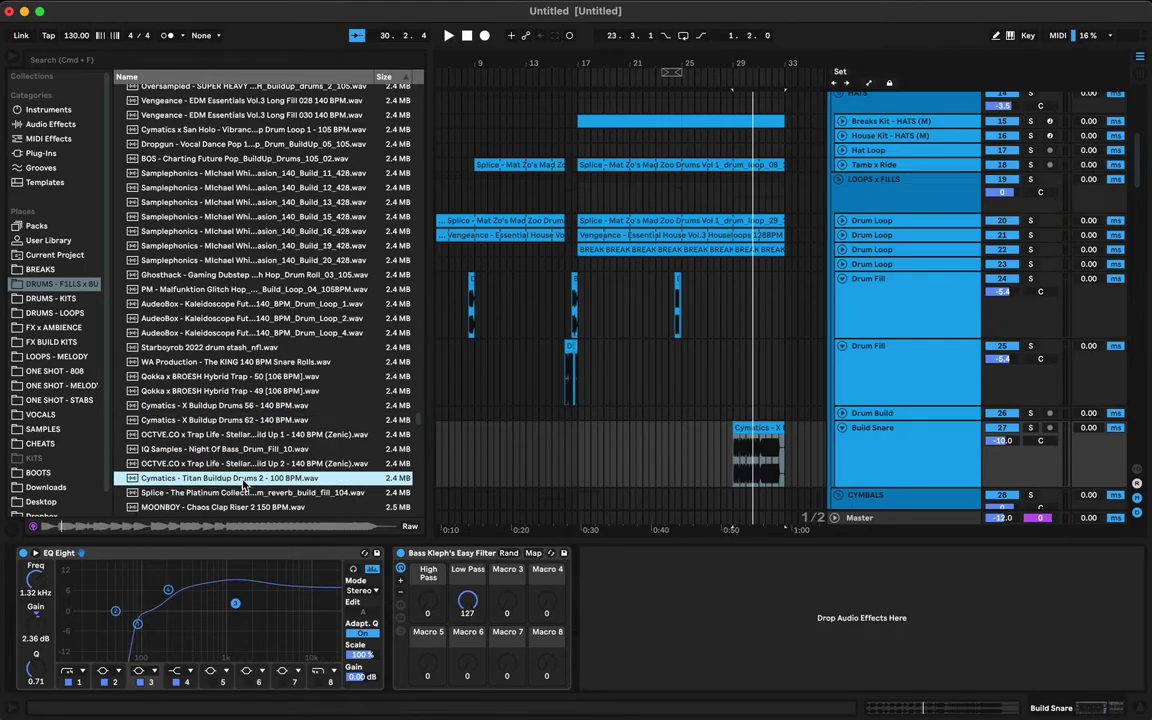
pyautogui.click(232, 493)
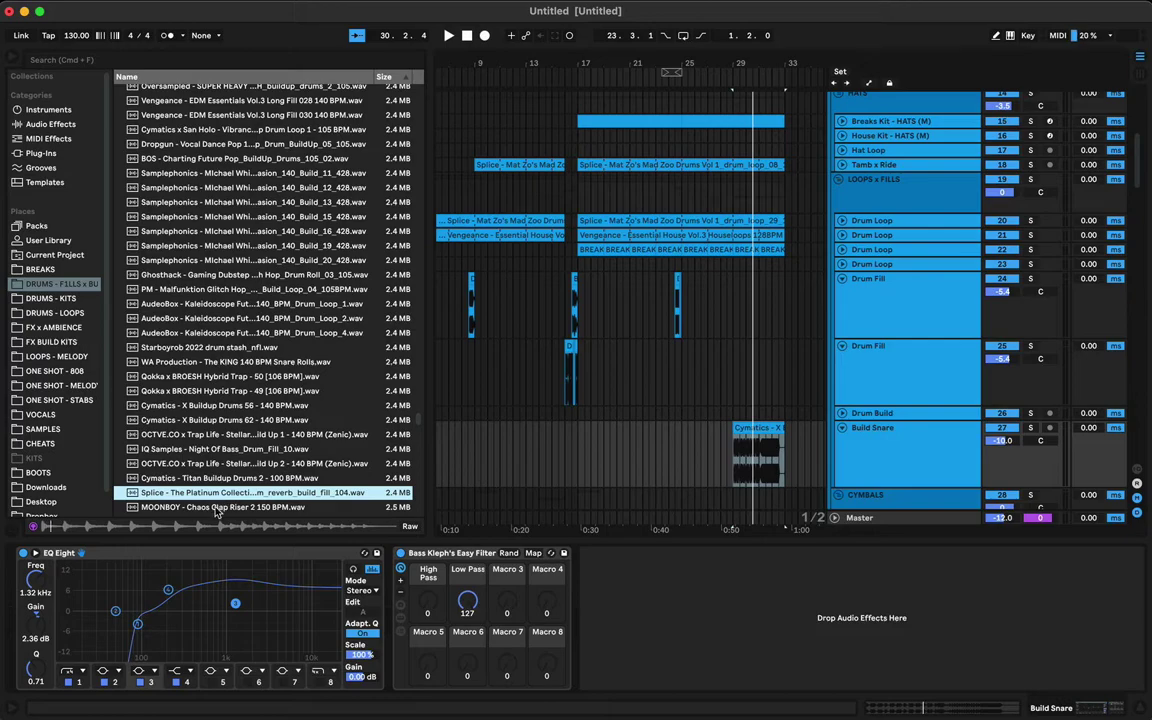
# Step: Audition MOONBOY Chaos Clap Risers 4 and 5, Full Drum Riser 1 and Hat Risers 3 and 5
pyautogui.scroll(-5, 220, 490)
pyautogui.click(234, 390)
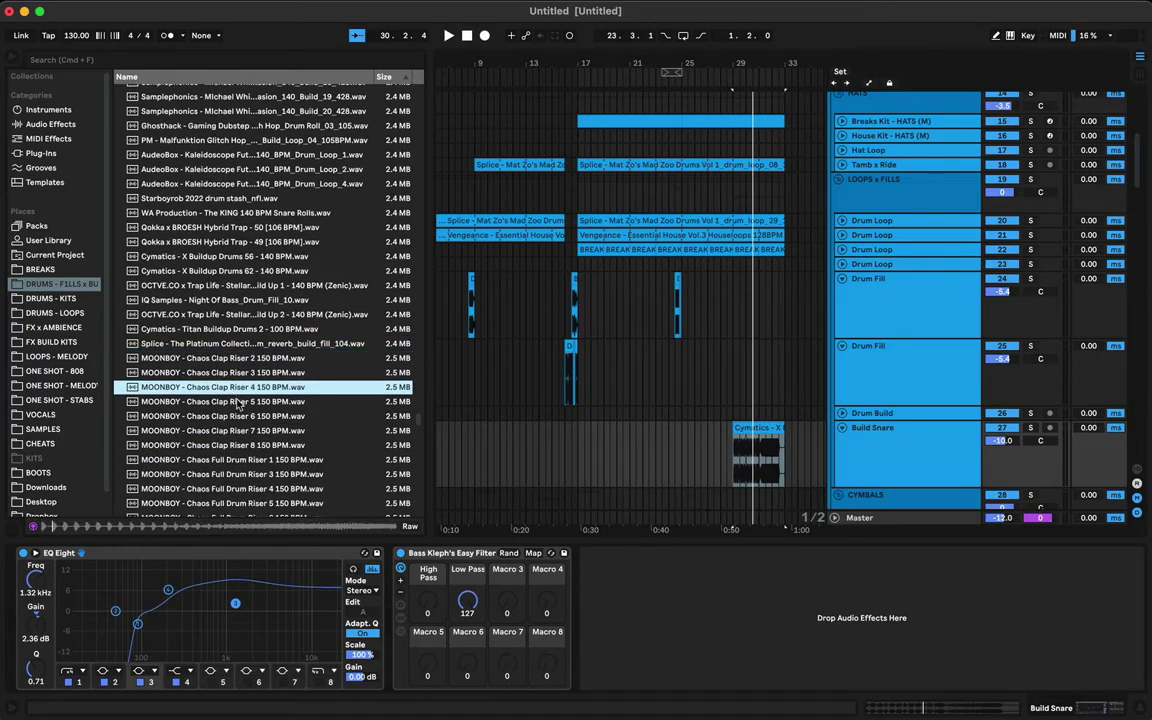
pyautogui.click(238, 404)
pyautogui.click(227, 461)
pyautogui.scroll(-5, 225, 460)
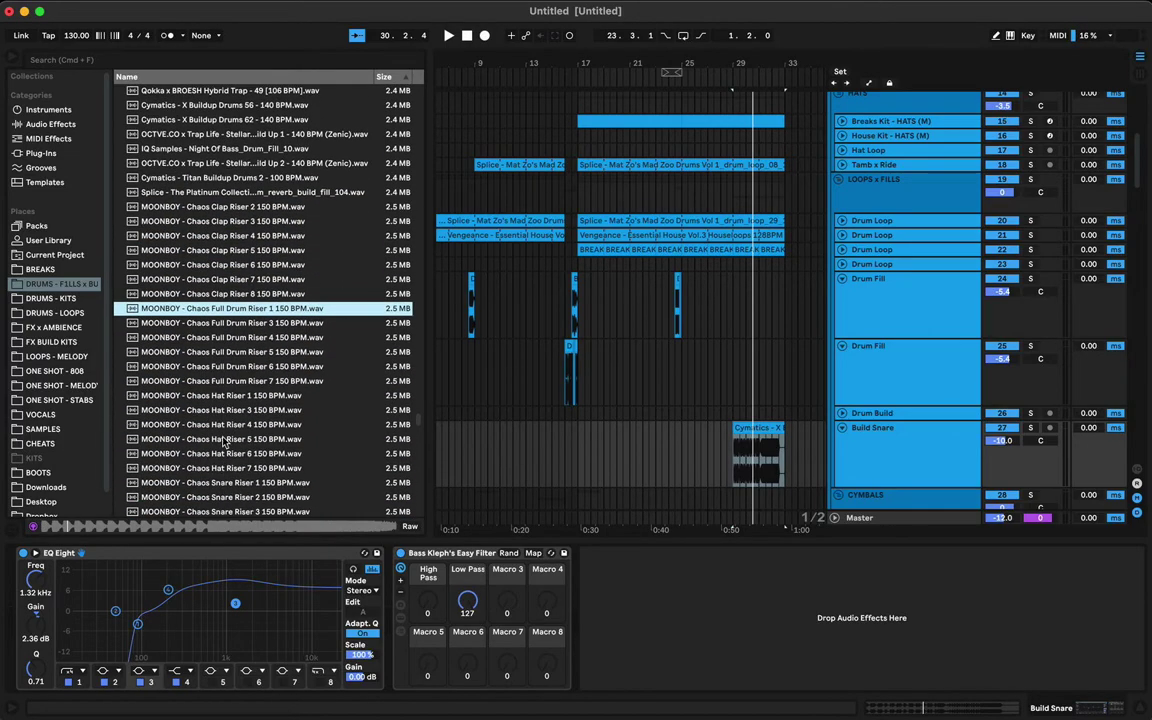
pyautogui.click(225, 412)
pyautogui.click(226, 441)
# Step: Audition the Disciple 150 BPM drum builds bigdance, breakfastsausage, extrasauce, jeanshorts and junglegeorge
pyautogui.scroll(-6, 226, 438)
pyautogui.click(226, 373)
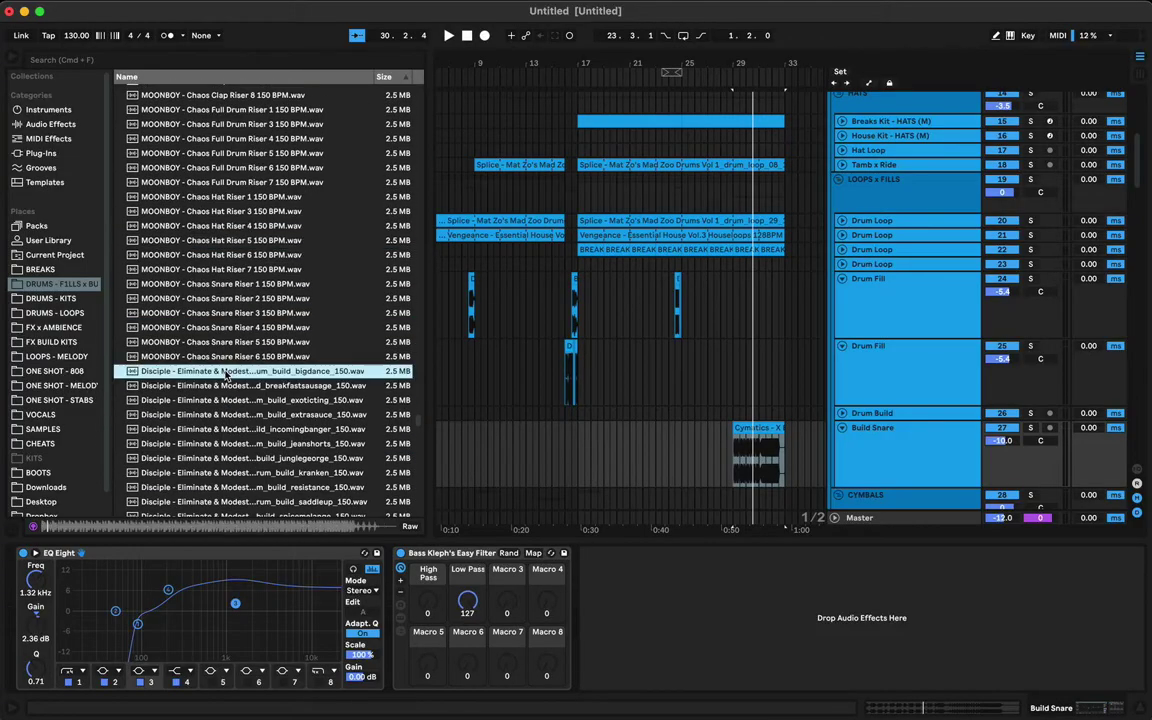
pyautogui.click(218, 386)
pyautogui.click(240, 414)
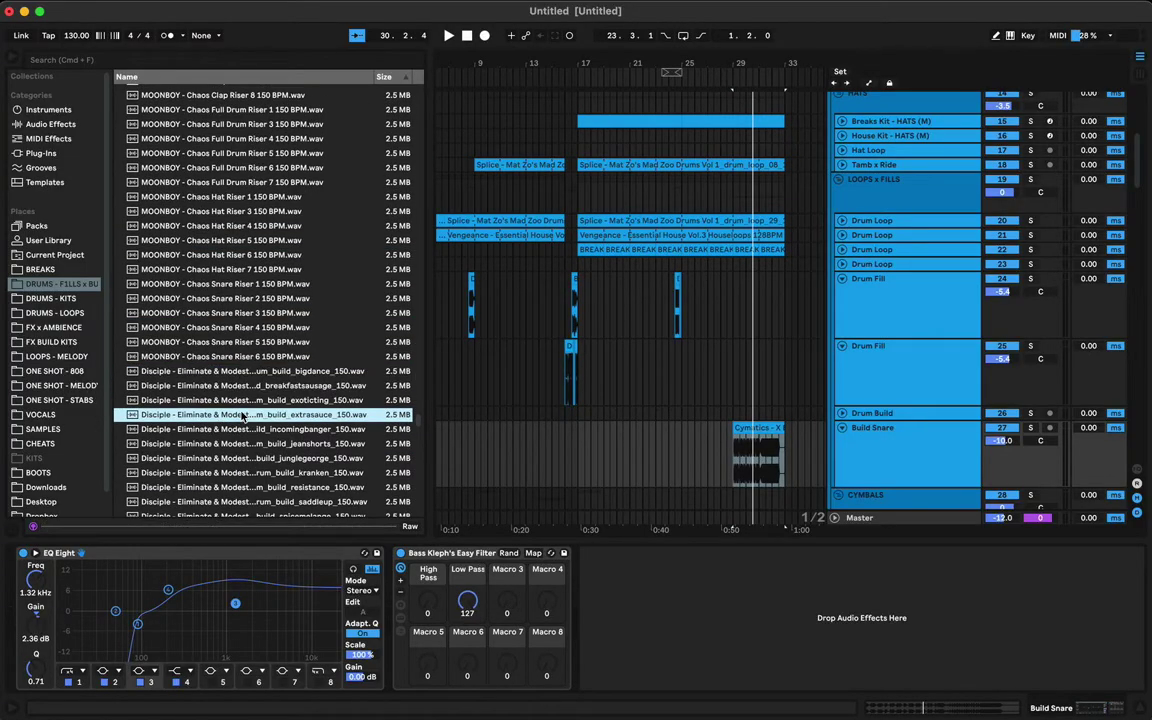
pyautogui.click(245, 443)
pyautogui.click(244, 460)
# Step: Preview the Hy2rogen EDM FUSION fills iwanttodrop and breakdown, 789ten Aspyer FILLS_8 and the Splice 138 punchy kick build
pyautogui.scroll(-7, 245, 467)
pyautogui.click(242, 394)
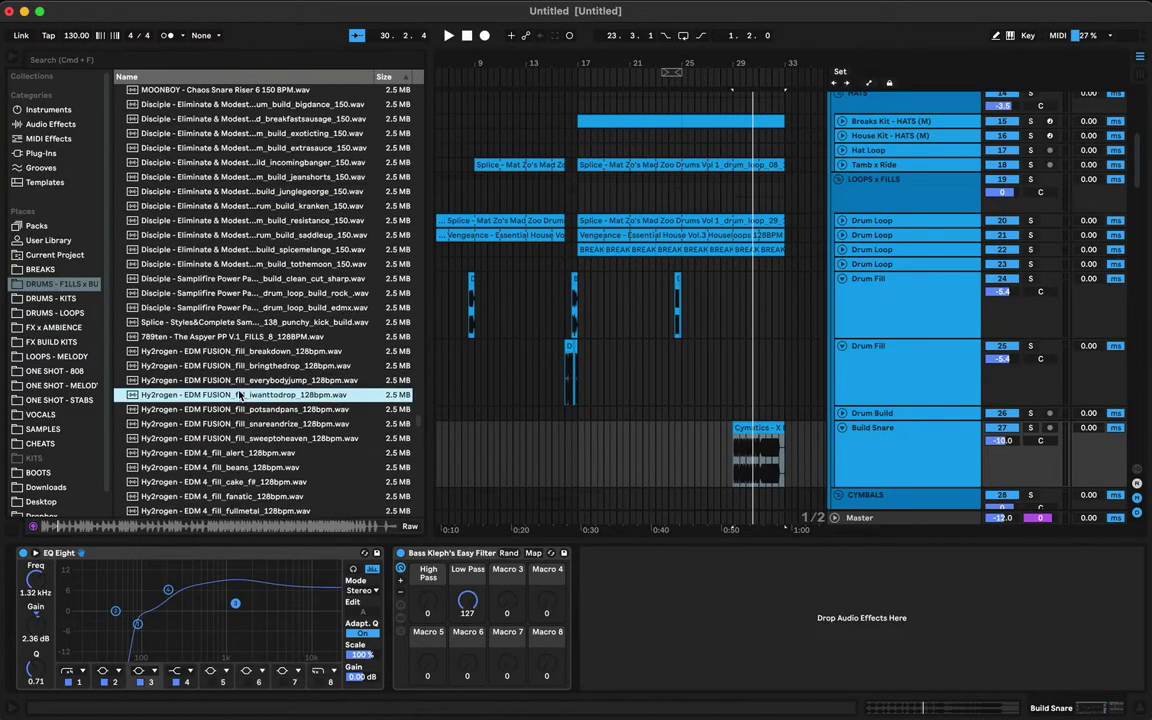
pyautogui.click(247, 353)
pyautogui.click(250, 338)
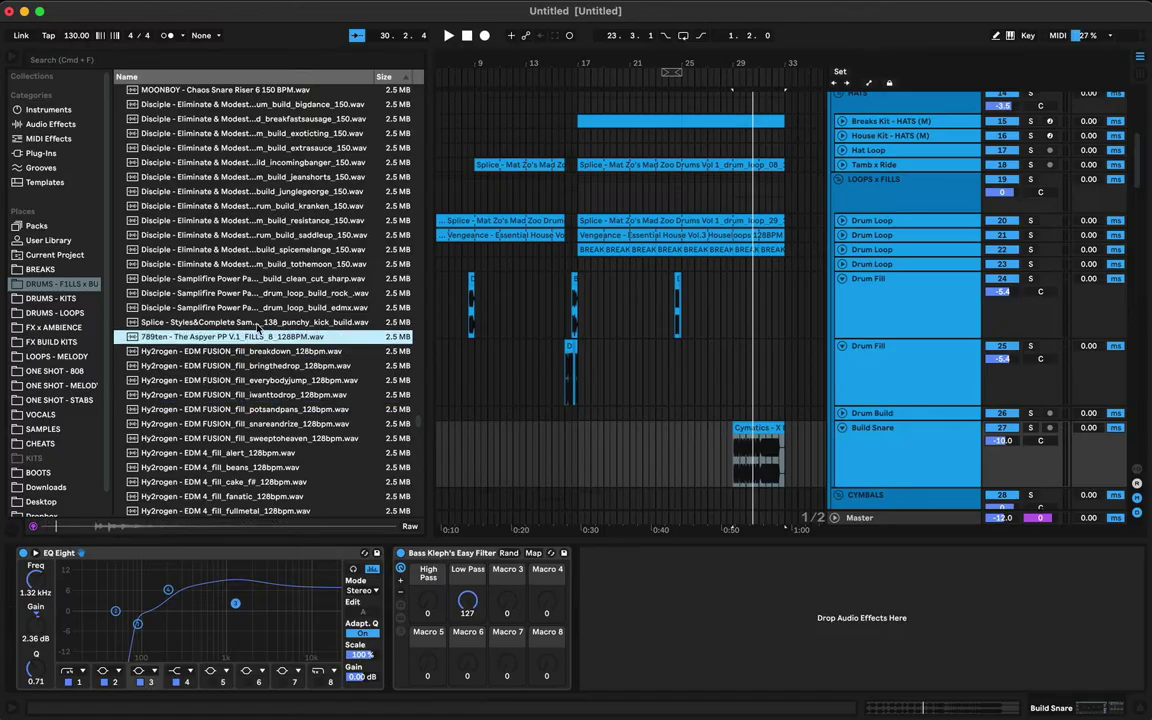
pyautogui.click(256, 325)
# Step: Compare the Hy2rogen EDM FUSION fills with the EDM 4 fills alert, beans and fanatic by previewing them
pyautogui.click(240, 395)
pyautogui.click(240, 467)
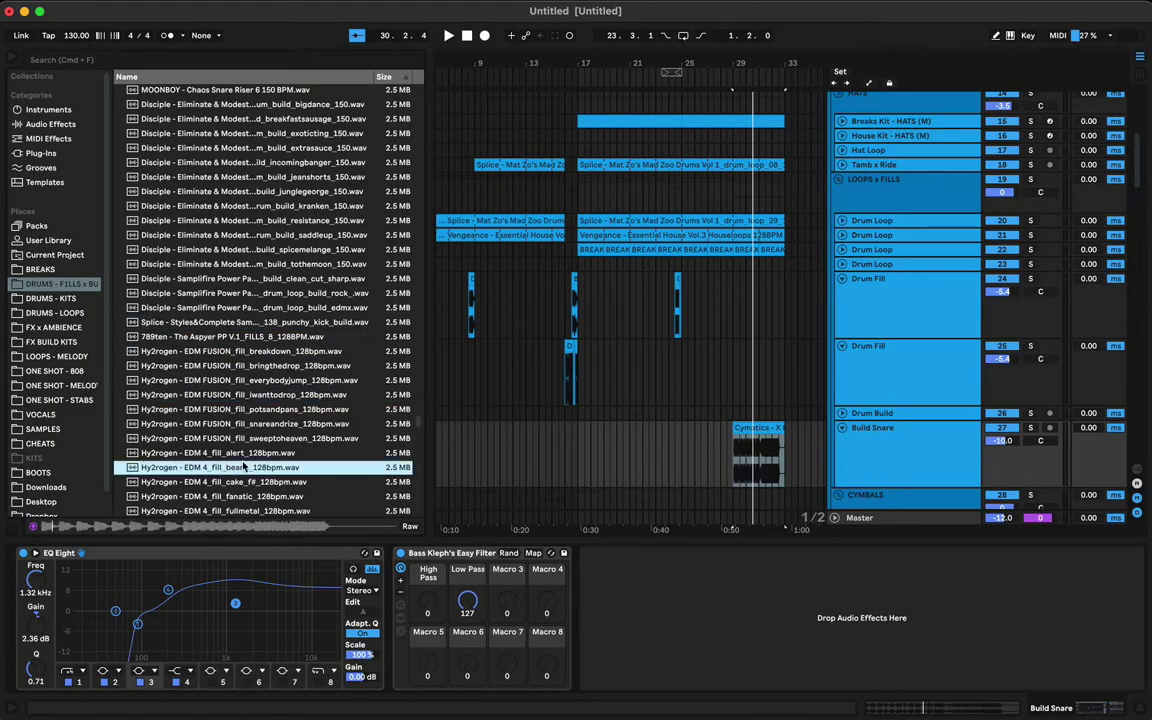
pyautogui.click(241, 453)
pyautogui.click(240, 497)
pyautogui.click(217, 424)
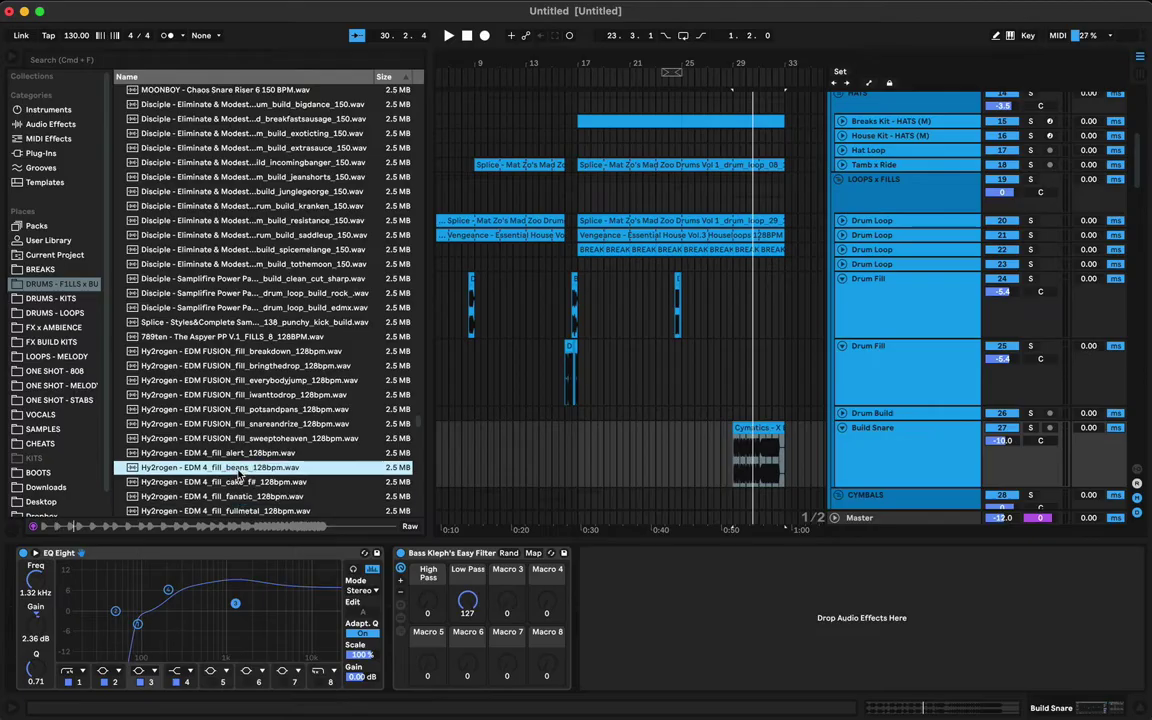
pyautogui.click(248, 455)
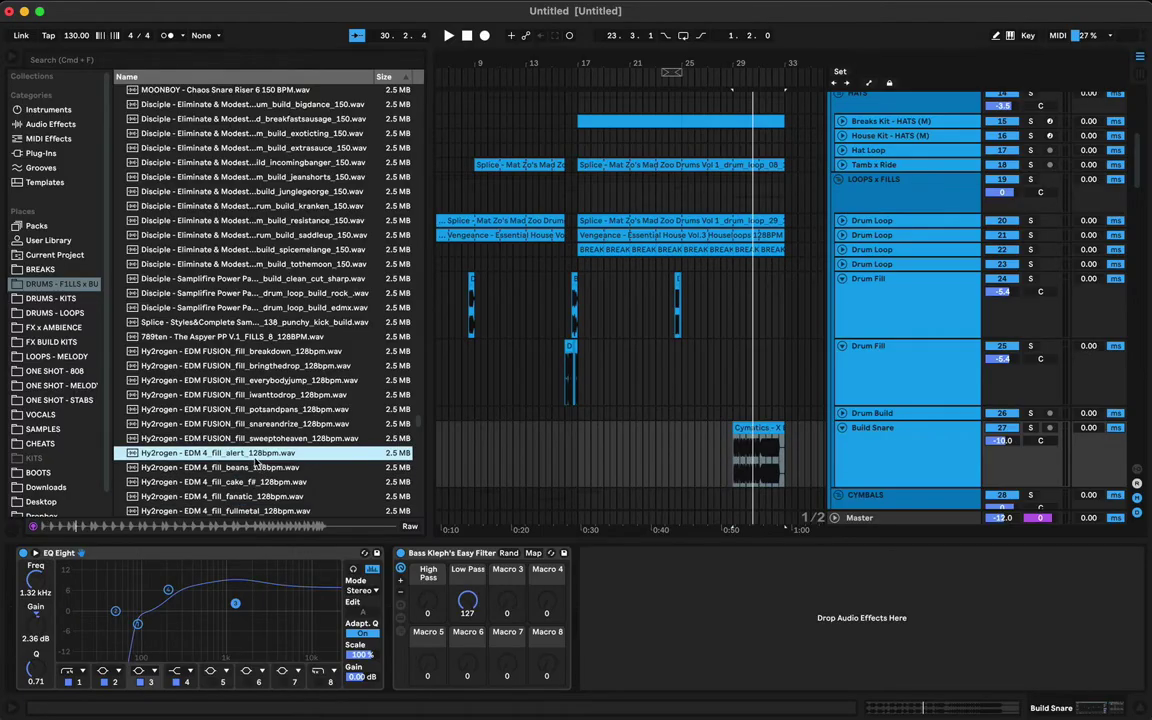
pyautogui.click(212, 497)
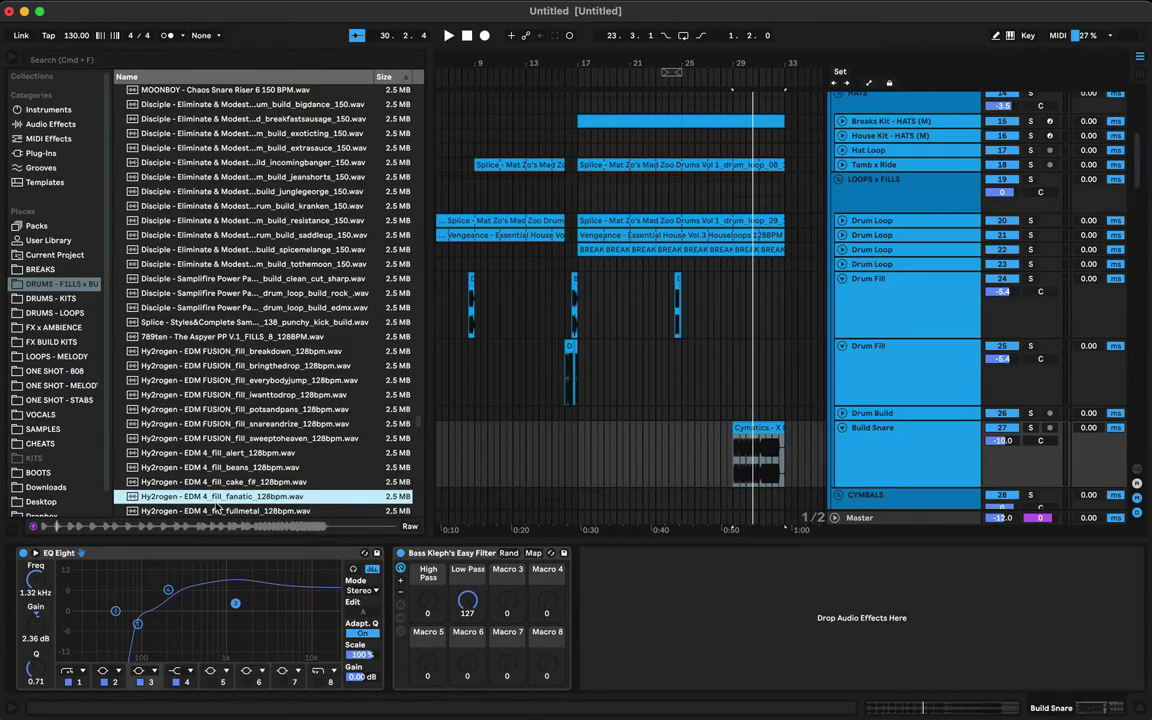
# Step: Audition the Hy2rogen EDM 4 fills from keeper and led down the list to spoton
pyautogui.scroll(-3, 215, 505)
pyautogui.click(238, 428)
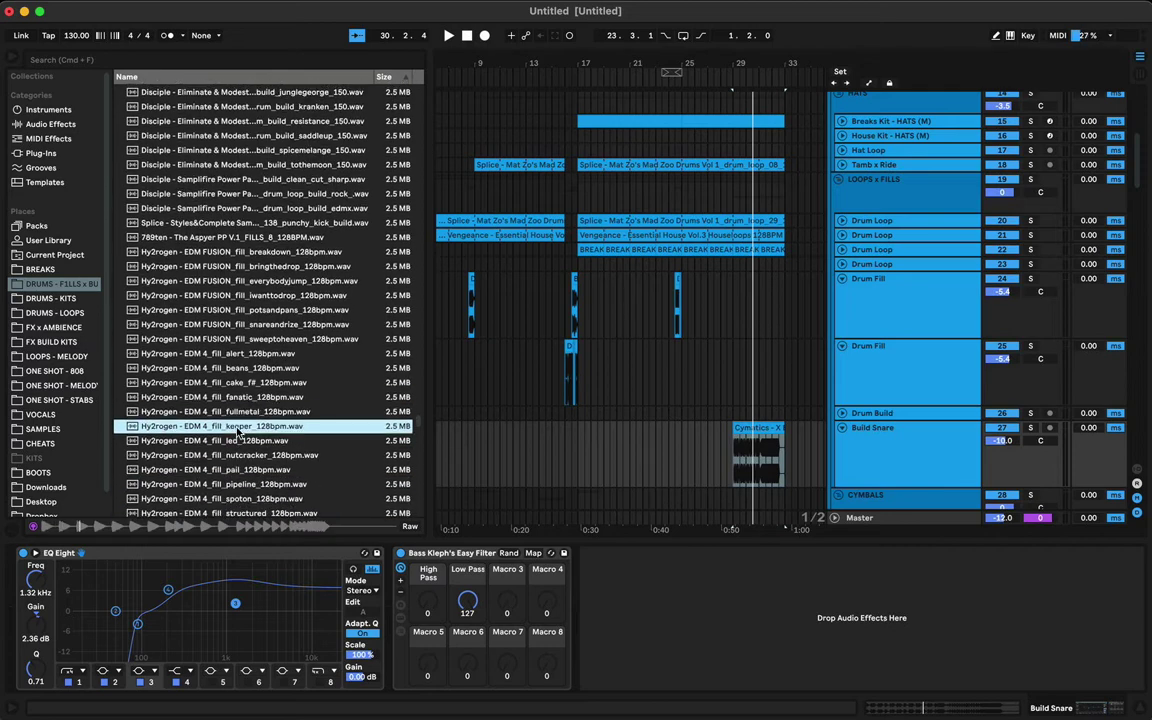
pyautogui.click(240, 443)
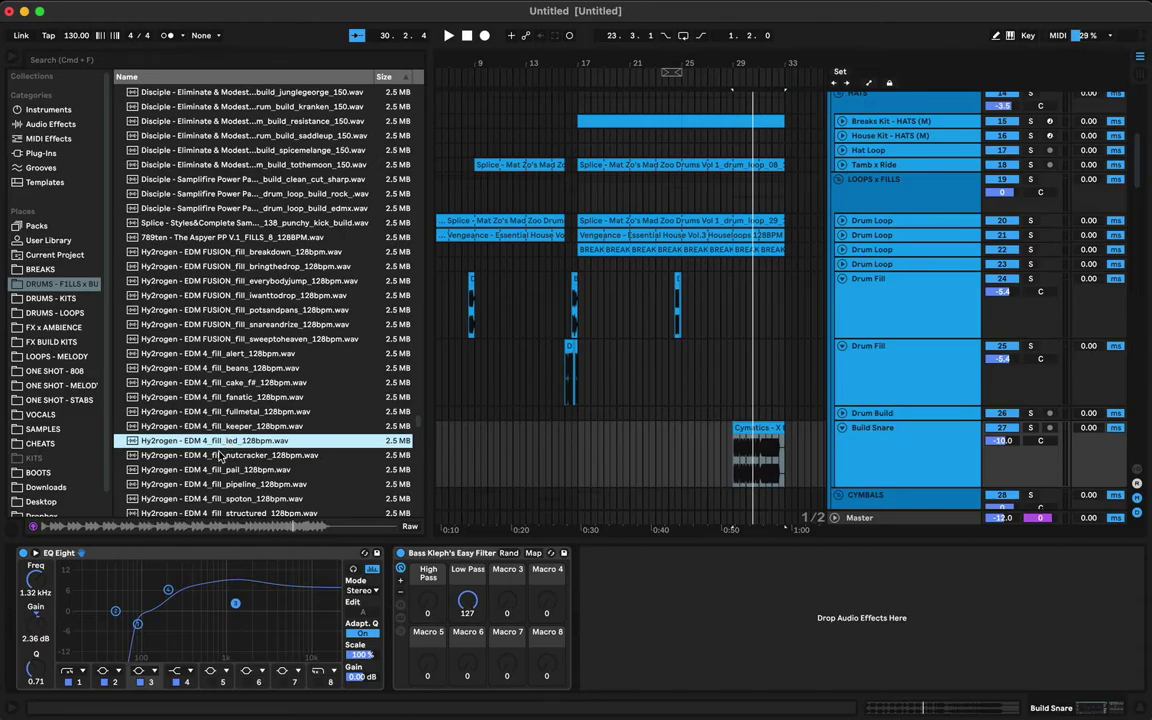
pyautogui.press('Down')
pyautogui.press('Down')
pyautogui.press('Down')
pyautogui.press('Down')
pyautogui.press('Down')
pyautogui.press('Down')
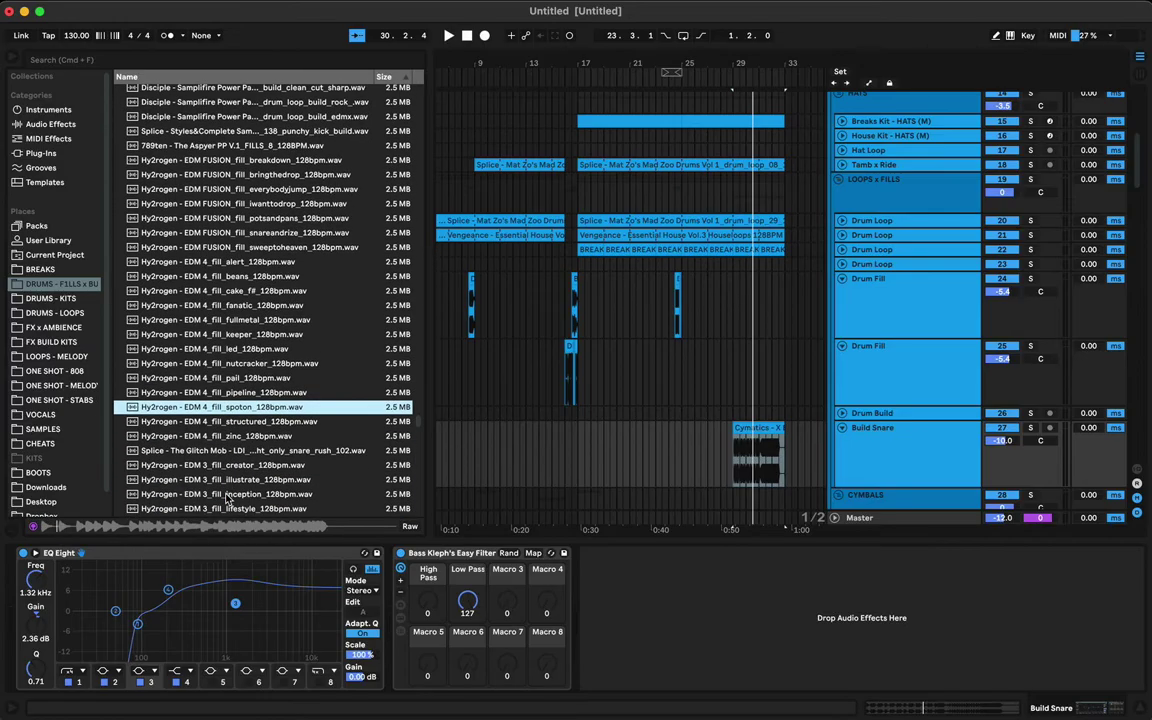
# Step: Audition the Hy2rogen EDM 3 fills, including illustrate, strapped and expensive
pyautogui.press('Down')
pyautogui.press('Down')
pyautogui.press('Down')
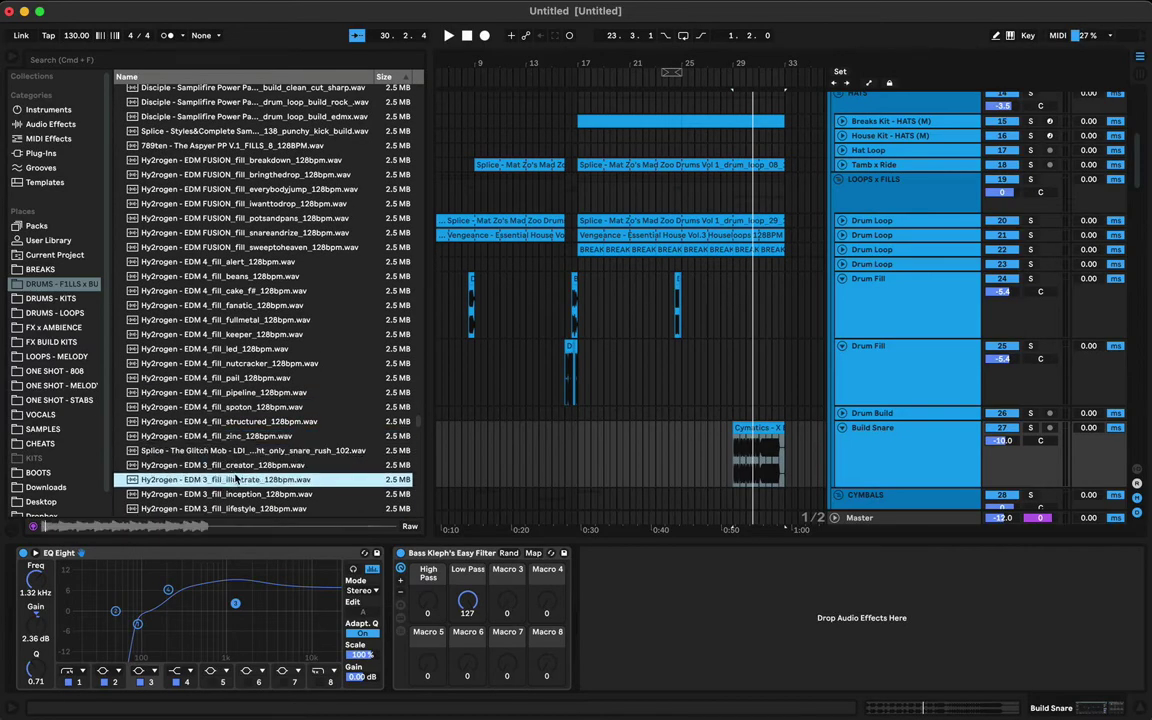
pyautogui.press('Down')
pyautogui.press('Down')
pyautogui.press('Down')
pyautogui.press('Down')
pyautogui.press('Down')
pyautogui.press('Down')
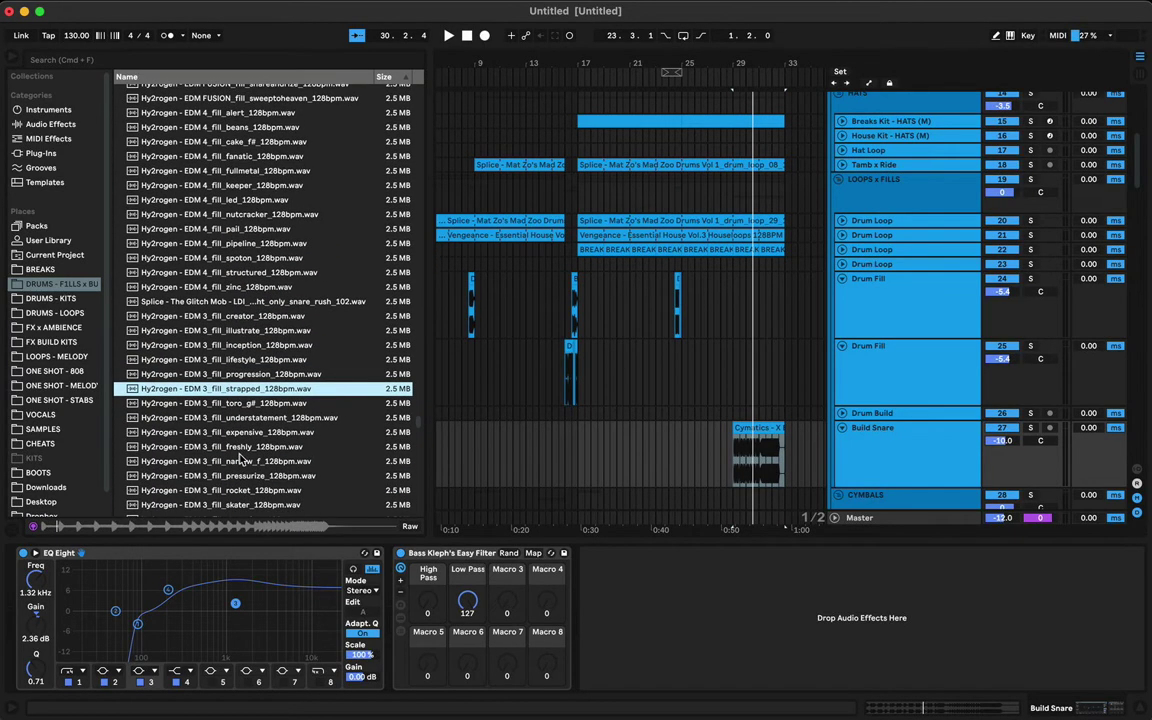
pyautogui.click(242, 435)
# Step: Preview Cymatics FX Toolkit buildup drums, 789ten Jaxx & Vega Big Room FILL_3 and Magnus HOUSE_PARTY_SNARE_ROLL_6
pyautogui.scroll(-5, 242, 436)
pyautogui.click(256, 348)
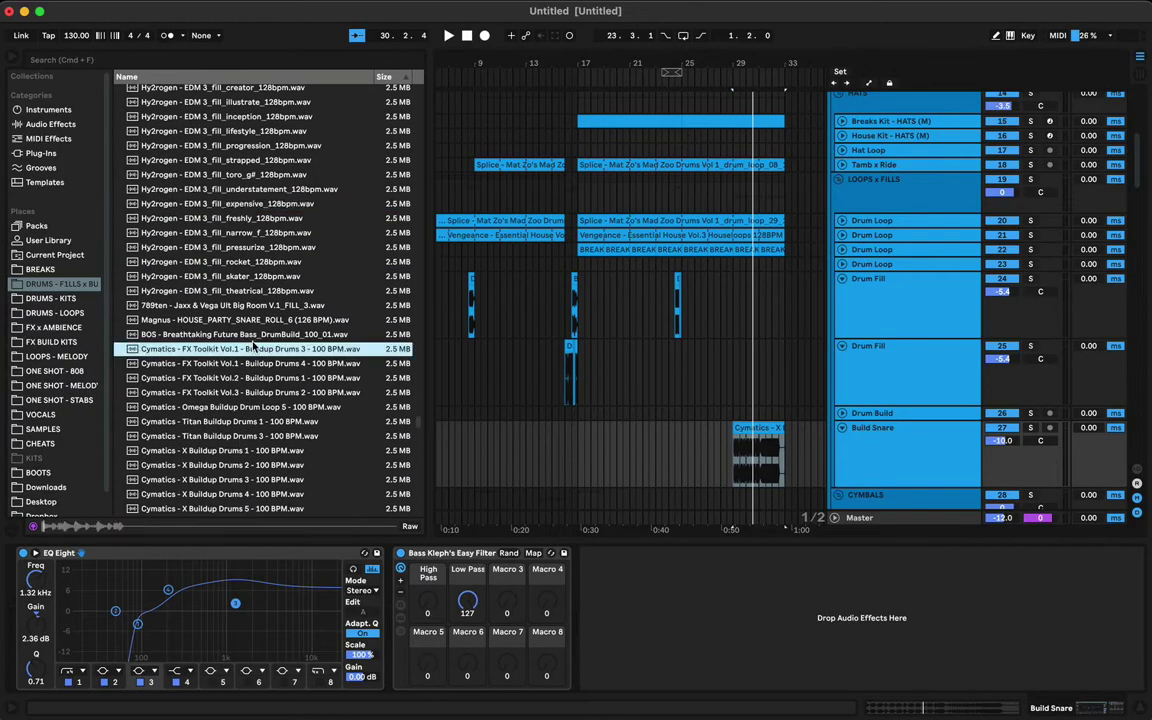
pyautogui.click(258, 310)
pyautogui.click(259, 321)
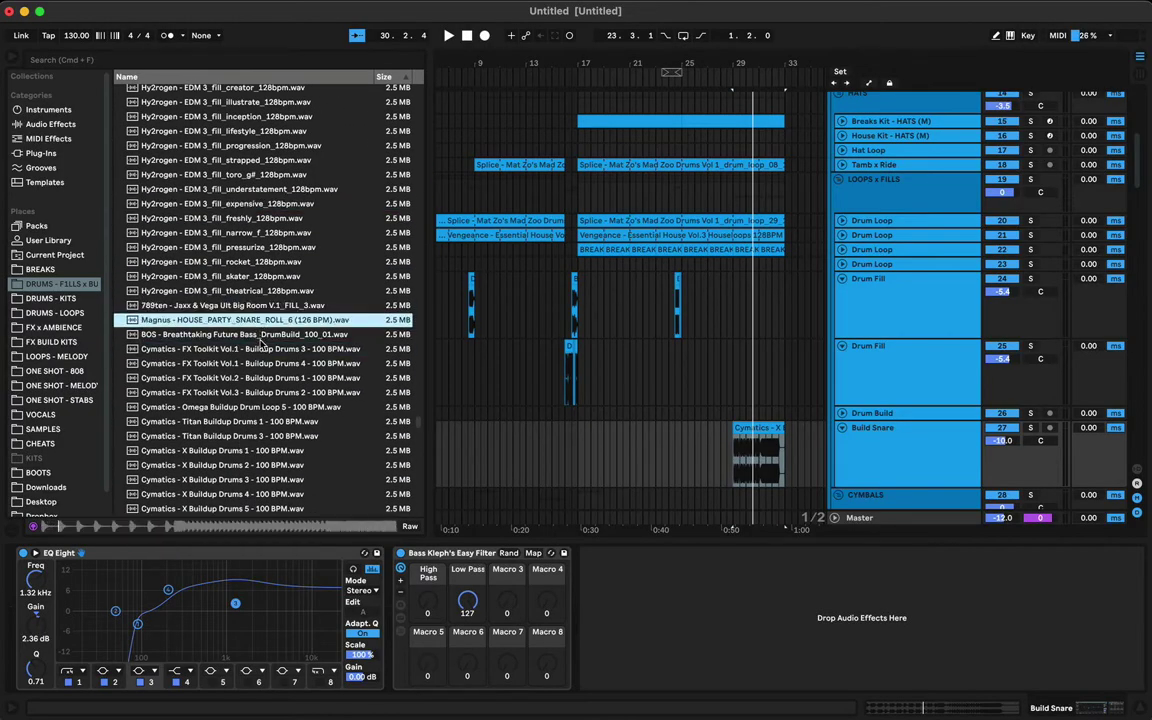
pyautogui.click(262, 306)
pyautogui.click(246, 363)
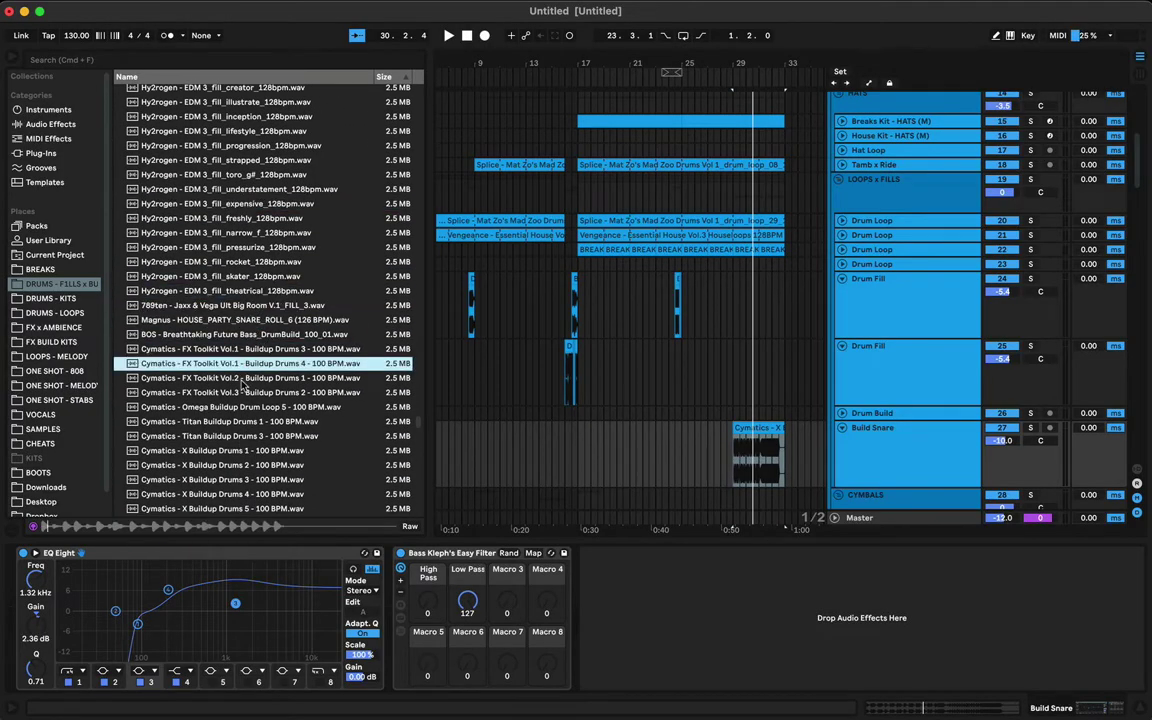
pyautogui.click(241, 392)
# Step: Place Cymatics Omega Buildup Drum Loop 5 on the Build Snare track from 29.1.1 to 33.1.1, replacing the existing clip, and play it
pyautogui.click(239, 407)
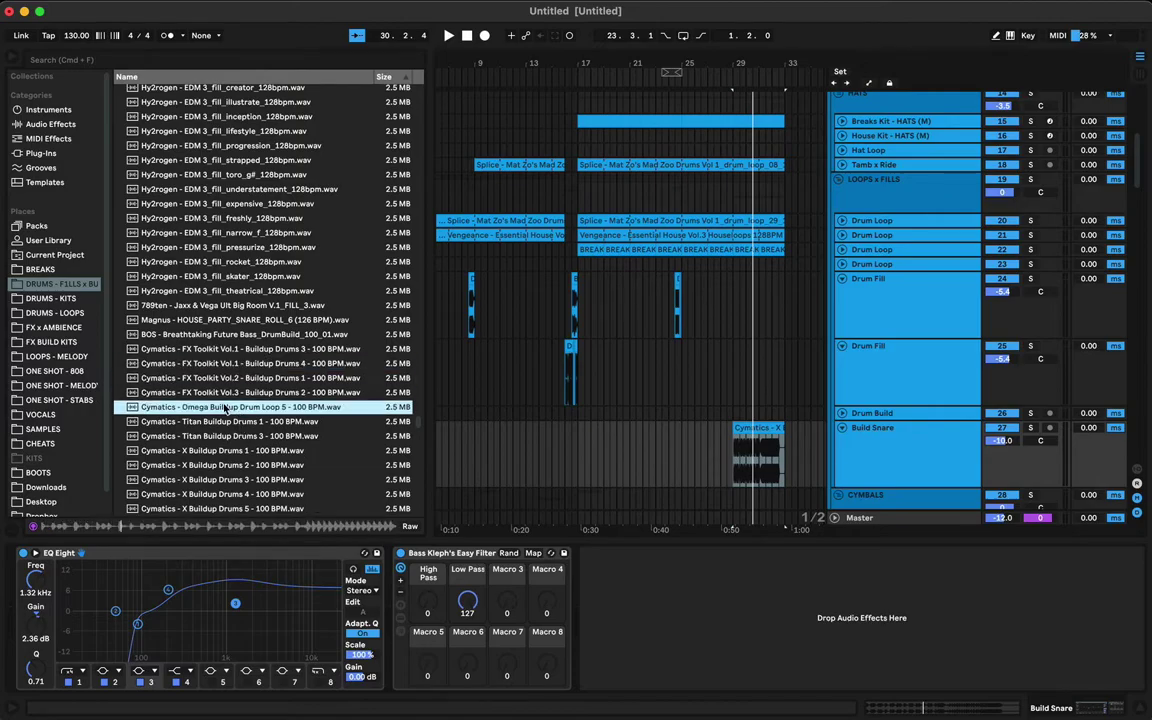
pyautogui.moveTo(225, 407); pyautogui.dragTo(737, 476)
pyautogui.press('space')
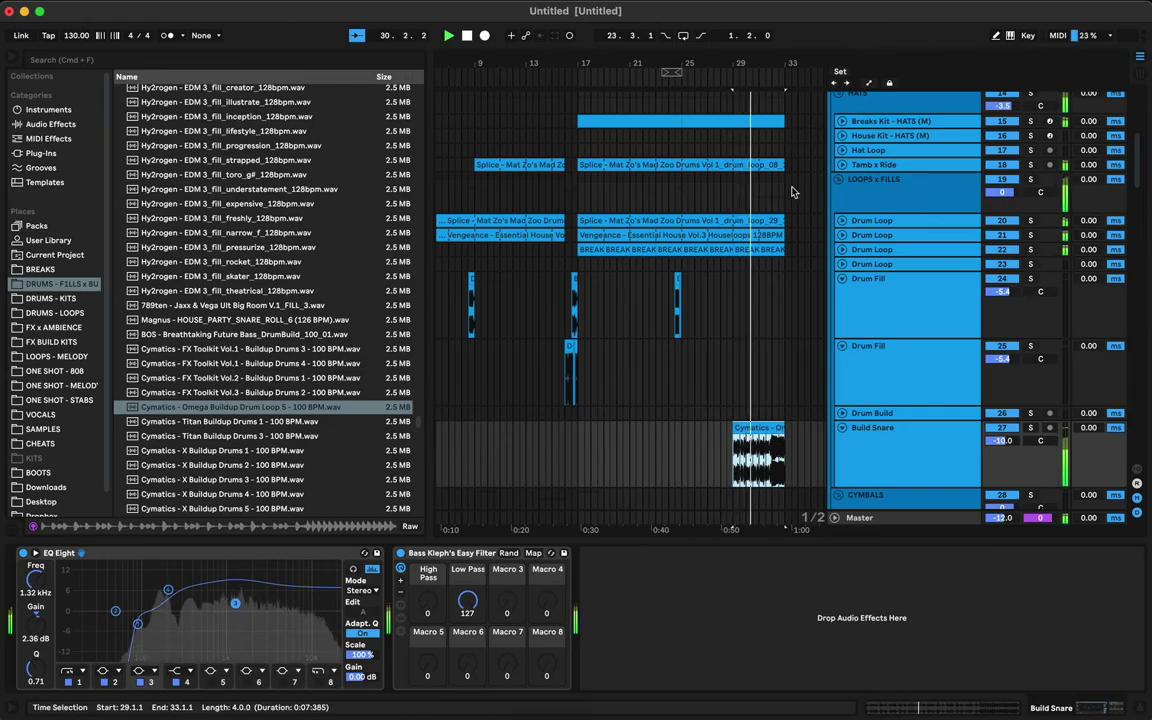
pyautogui.moveTo(790, 64); pyautogui.dragTo(790, 108)
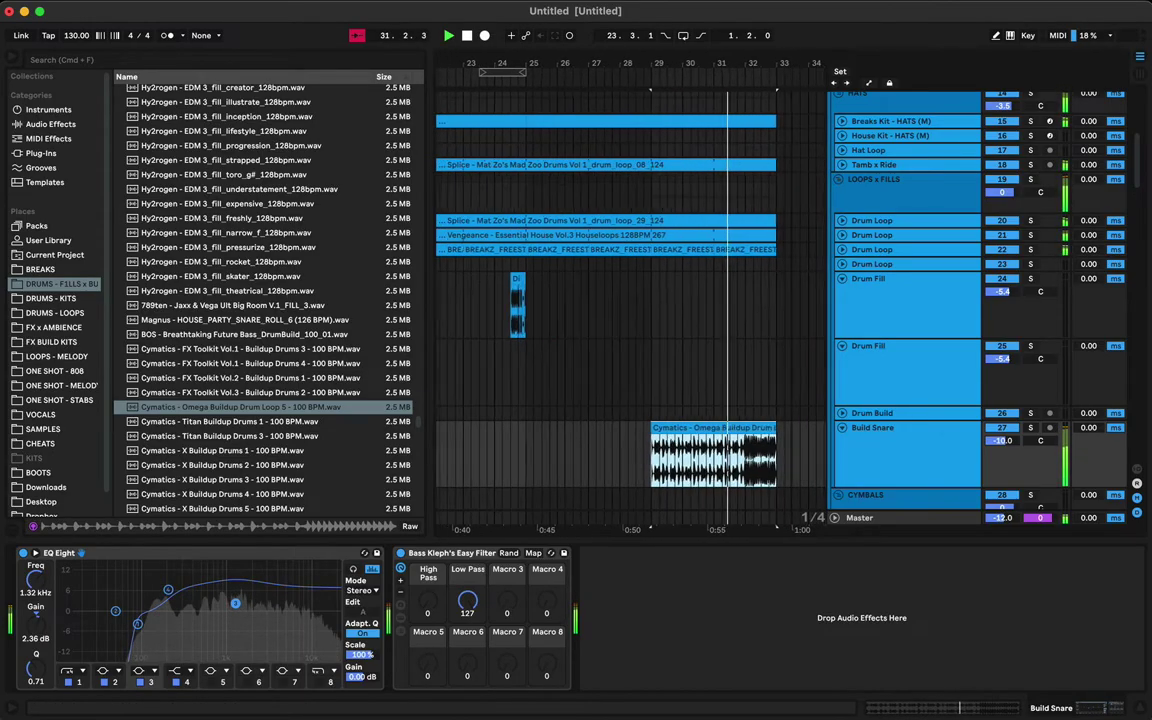
# Step: Preview Cymatics Titan Buildup Drums 3, X Buildup Drums 2 and the FL Pop 2020 Myway snare build loop
pyautogui.click(232, 438)
pyautogui.click(213, 466)
pyautogui.scroll(-5, 225, 494)
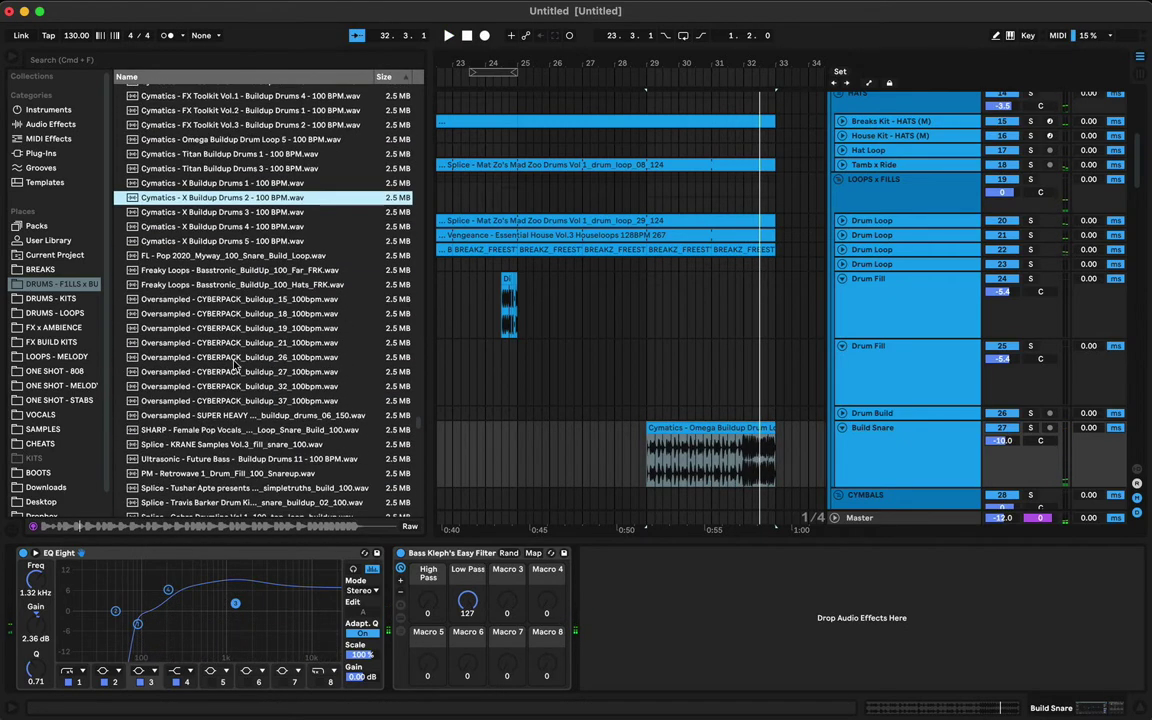
pyautogui.click(241, 264)
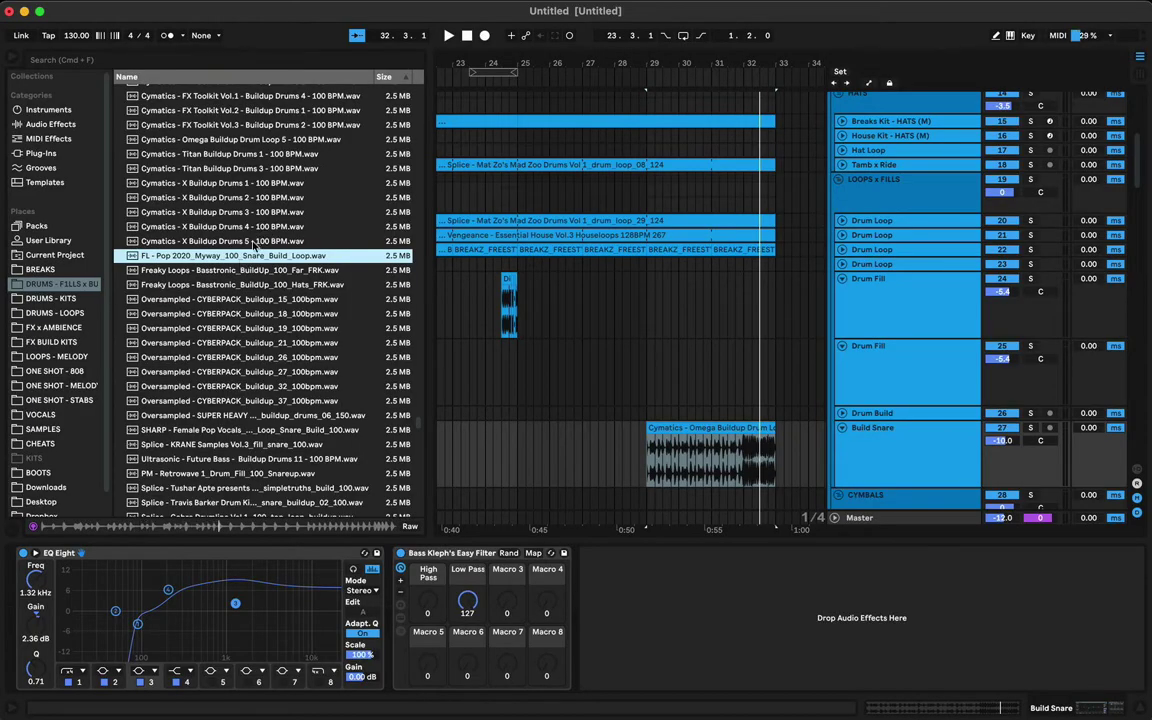
# Step: Audition Oversampled CYBERPACK buildups 15, 18, 26 and 32
pyautogui.click(243, 299)
pyautogui.click(248, 315)
pyautogui.click(237, 357)
pyautogui.click(227, 389)
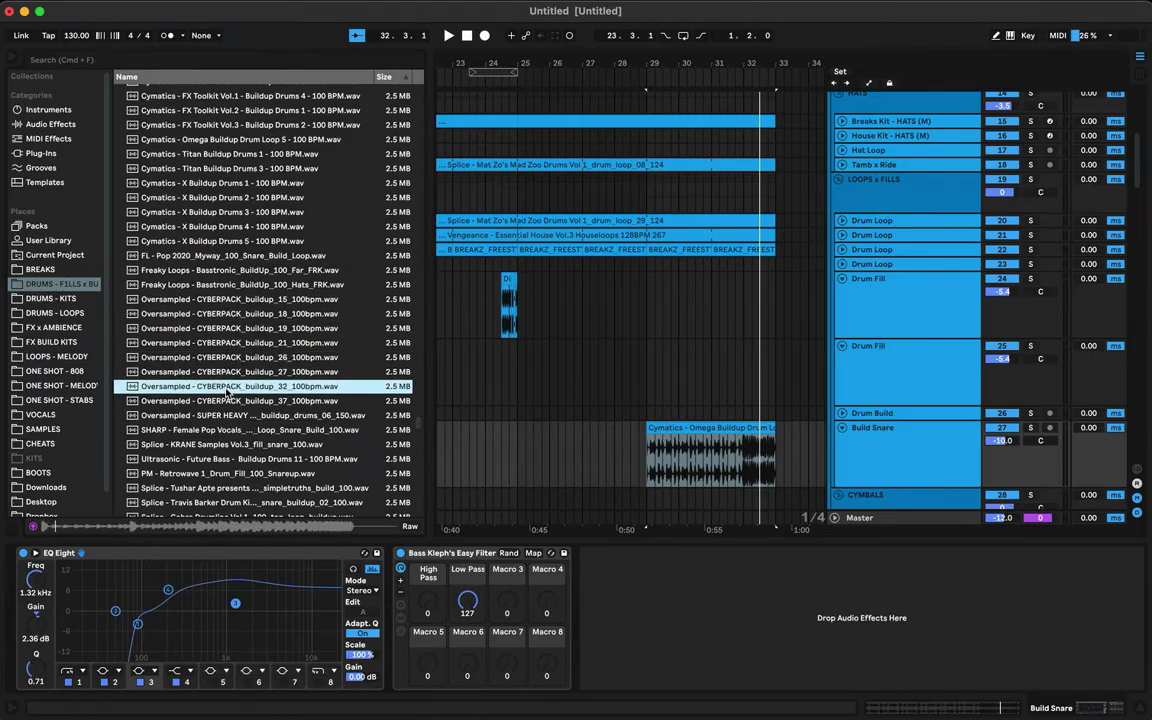
# Step: Audition the buildup samples from KRANE snare fill 100 and Ultrasonic Buildup Drums 11 through the Disciple Samplifire builds to Retrowave 2 miami intro
pyautogui.scroll(-3, 228, 394)
pyautogui.click(232, 385)
pyautogui.click(237, 400)
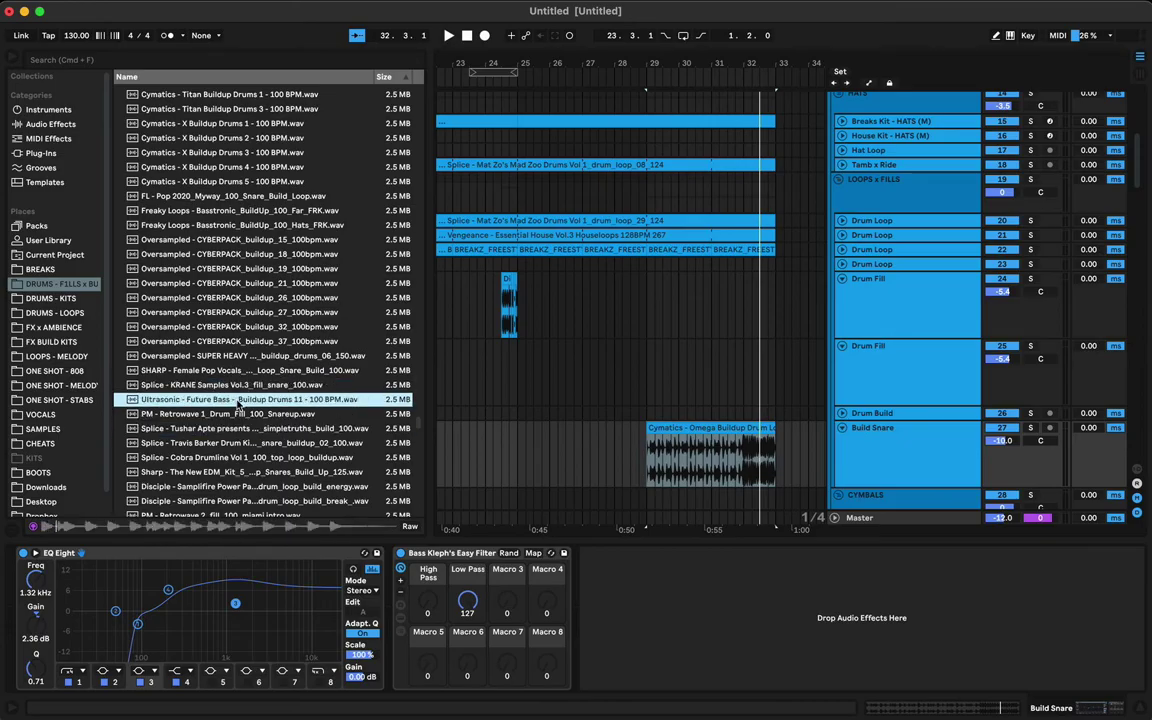
pyautogui.press('Down')
pyautogui.press('Down')
pyautogui.press('Down')
pyautogui.press('Down')
pyautogui.press('Down')
pyautogui.press('Down')
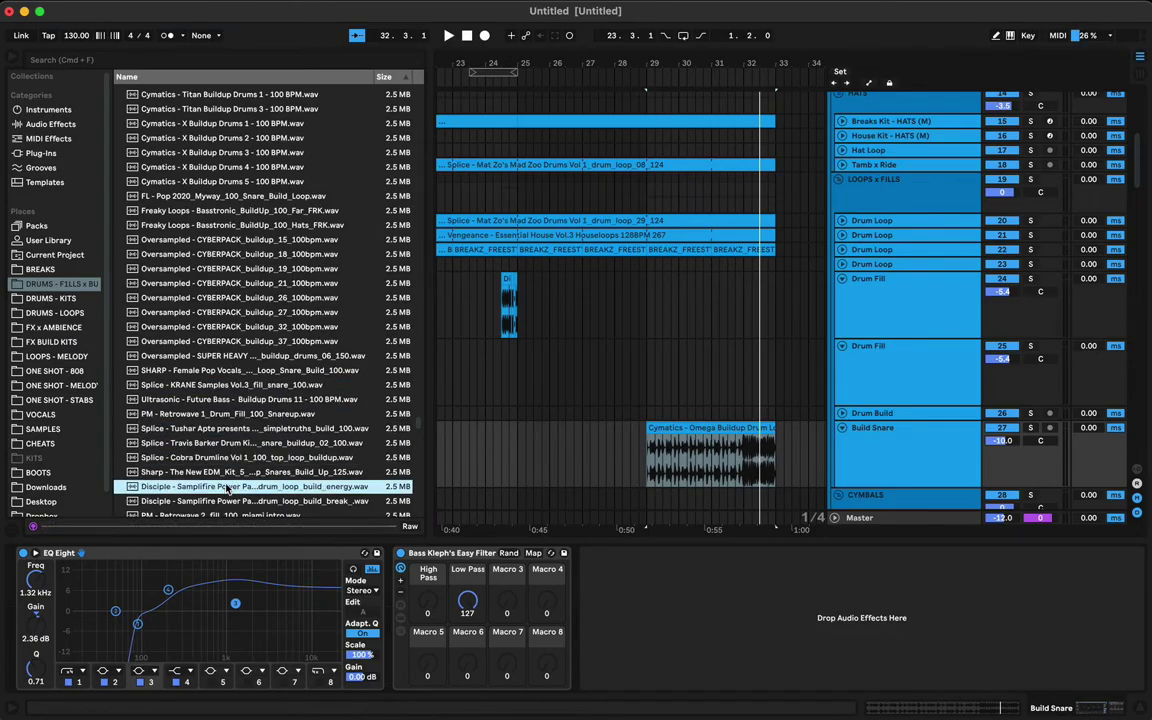
pyautogui.click(240, 353)
pyautogui.click(221, 369)
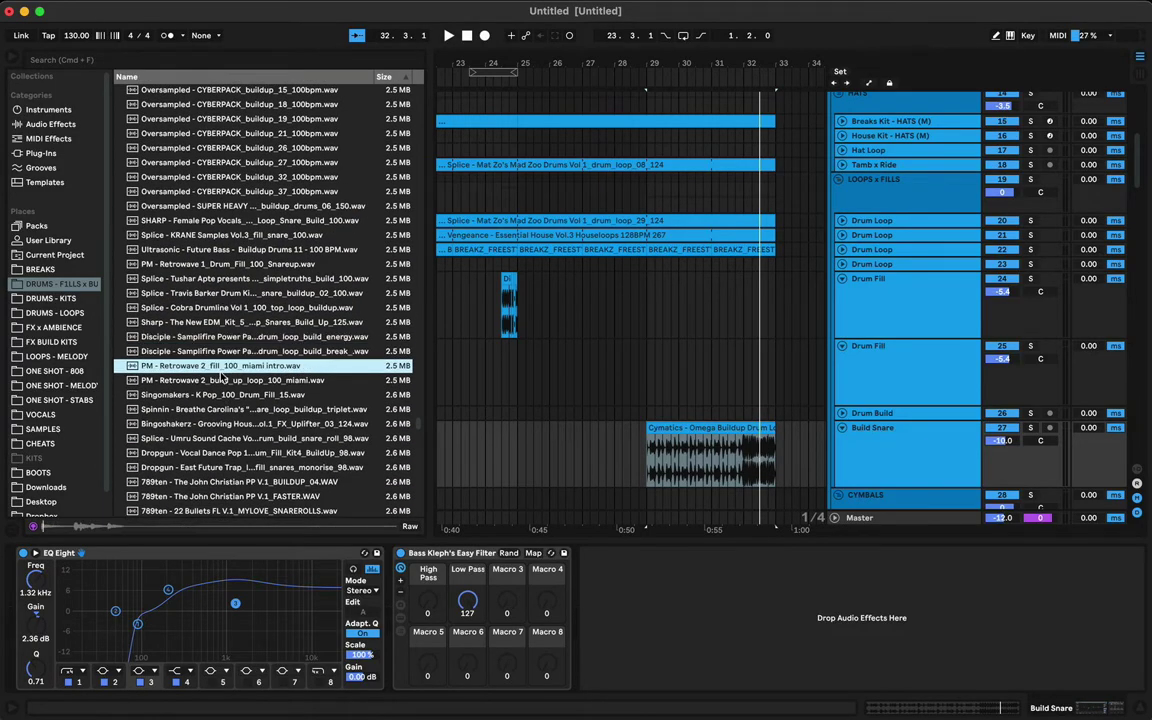
# Step: Place Singomakers K Pop_100_Drum_Fill_15 on the Build Snare track from 29.1.1 to 33.1.1, replacing the existing clip, and play it
pyautogui.click(224, 396)
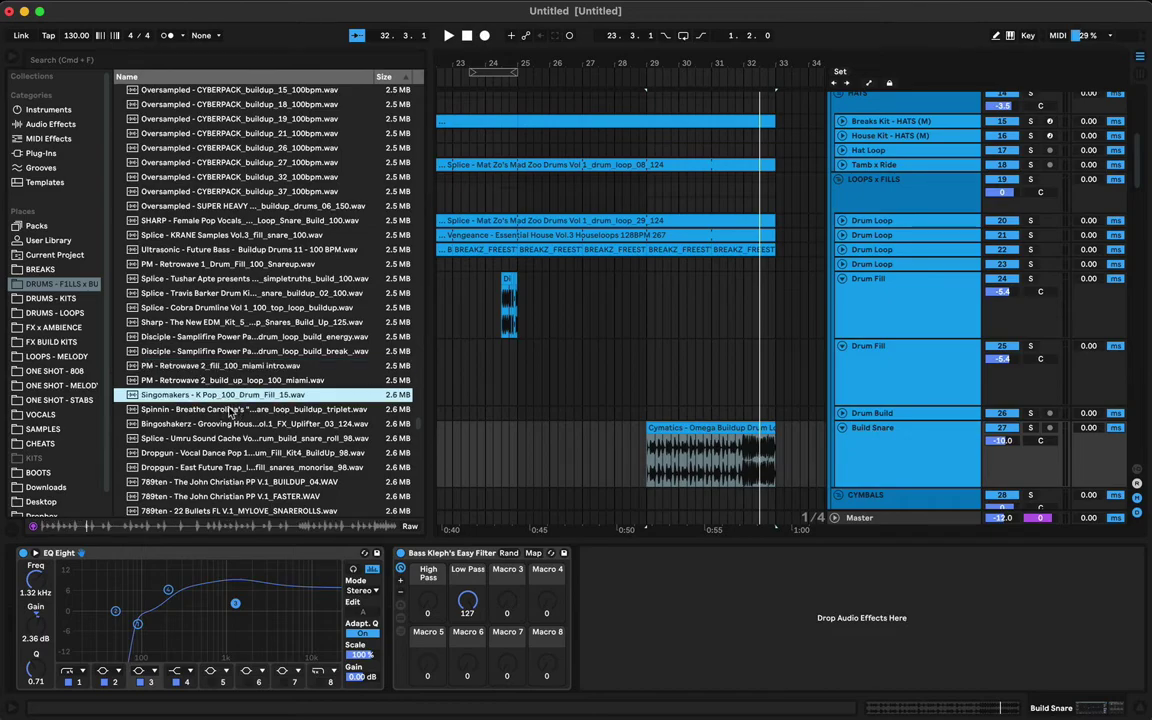
pyautogui.moveTo(213, 399); pyautogui.dragTo(645, 455)
pyautogui.press('space')
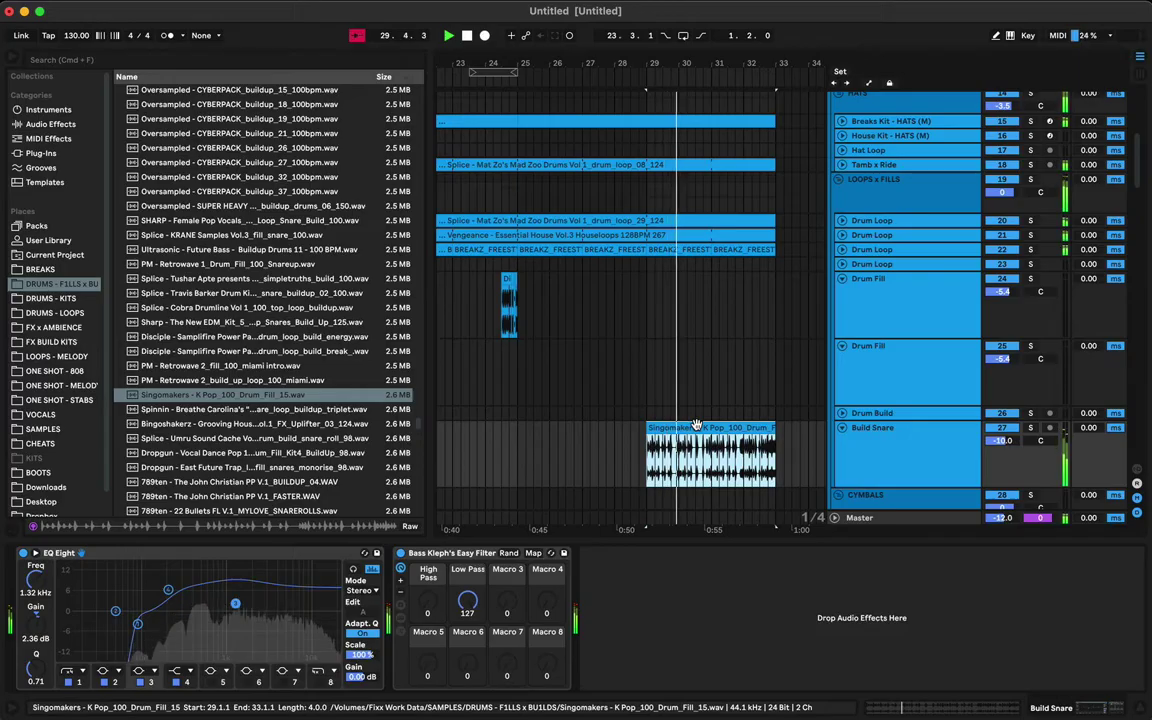
pyautogui.click(772, 428)
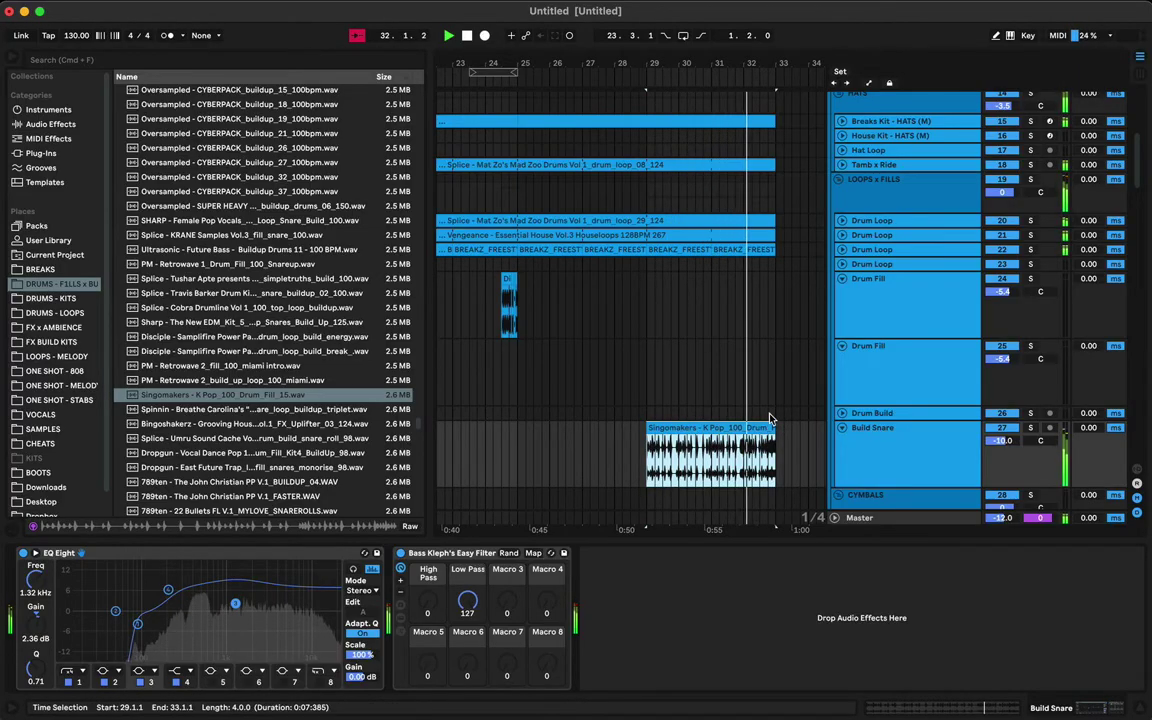
# Step: Preview the Spinnin triplet buildup loop, Bingoshakerz FX_Uplifter_03_124 and the Splice Umru snare roll 98 build
pyautogui.click(240, 411)
pyautogui.click(244, 425)
pyautogui.click(244, 440)
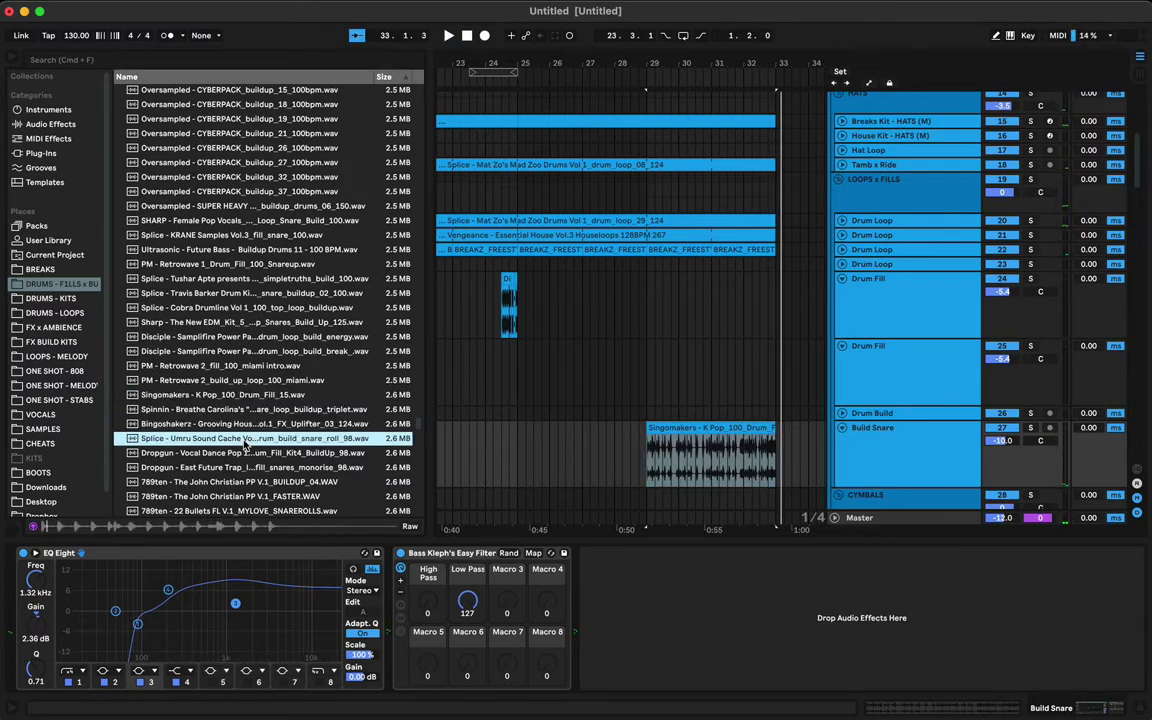
pyautogui.click(251, 425)
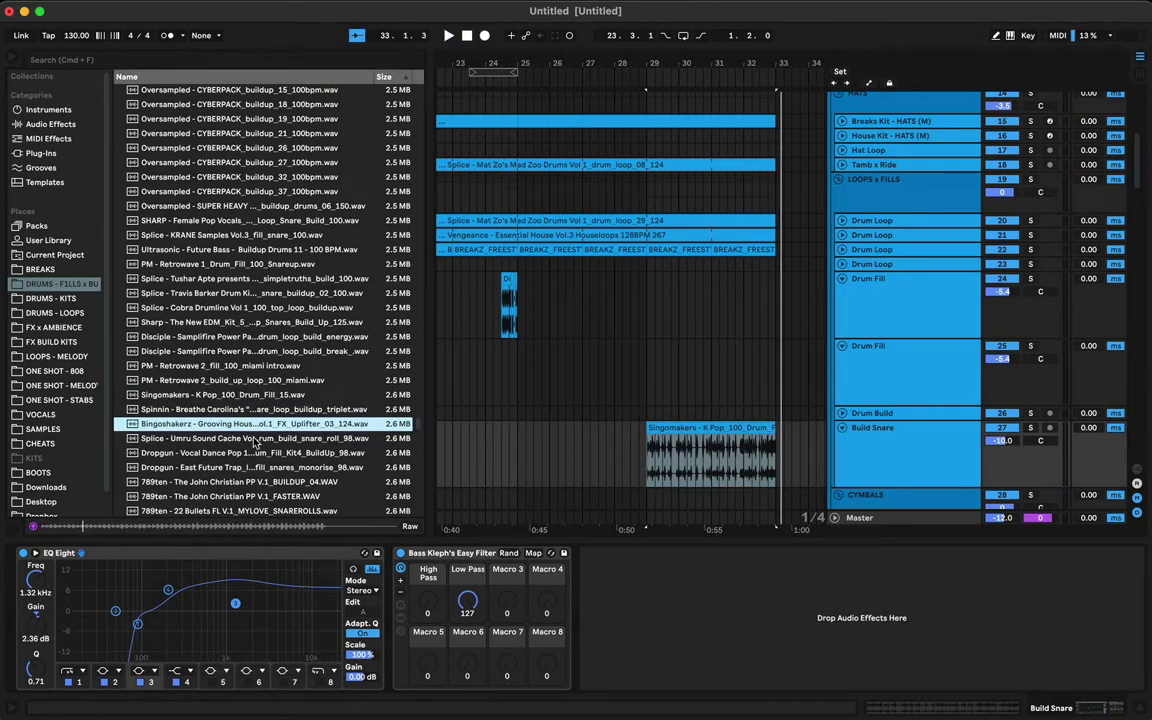
# Step: Replace the Build Snare clip at 29.1.1 with Bingoshakerz FX_Uplifter_03_124, play it, and open its clip view
pyautogui.moveTo(215, 429); pyautogui.dragTo(647, 432)
pyautogui.press('space')
pyautogui.doubleClick(742, 427)
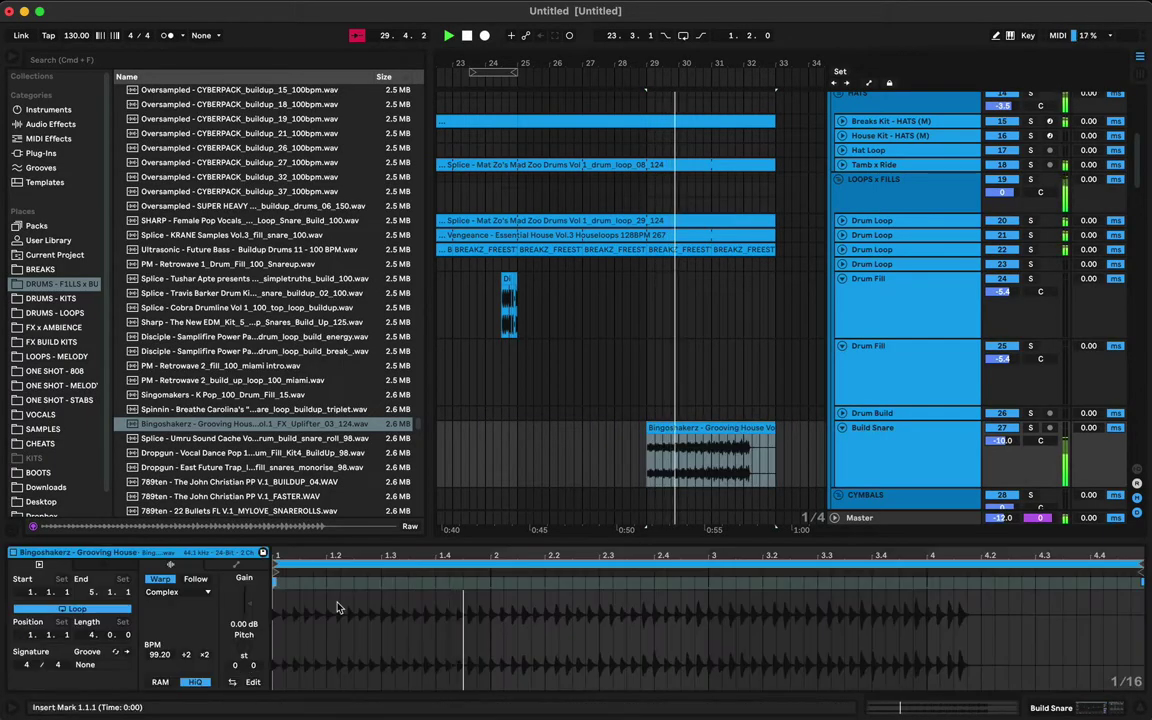
# Step: Rewarp the uplifter clip to 124 BPM with looping off, add a warp marker at 4.3.1, and replay it
pyautogui.click(160, 579)
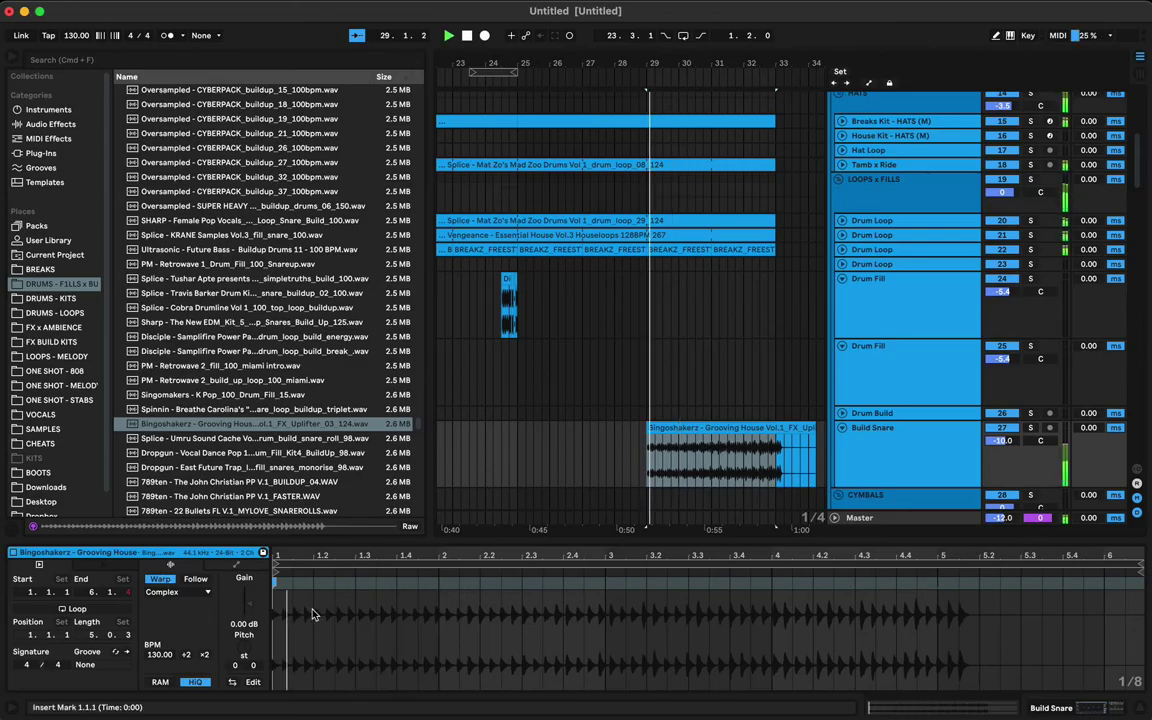
pyautogui.moveTo(359, 579); pyautogui.dragTo(353, 579)
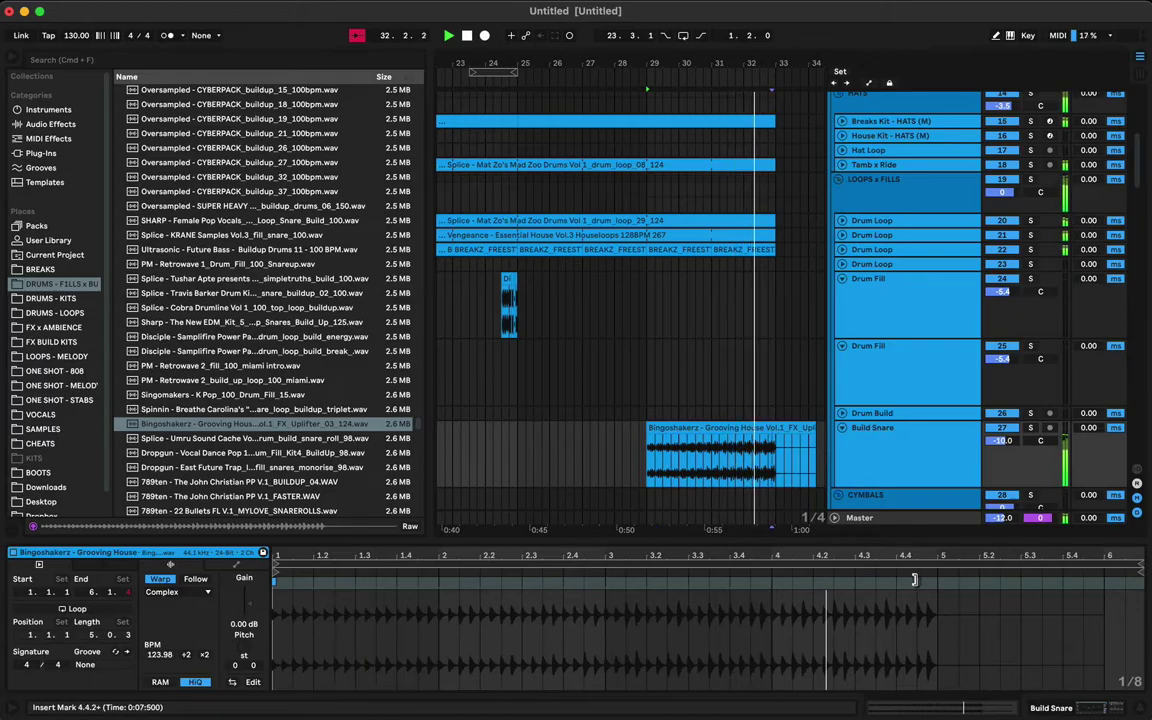
pyautogui.doubleClick(855, 582)
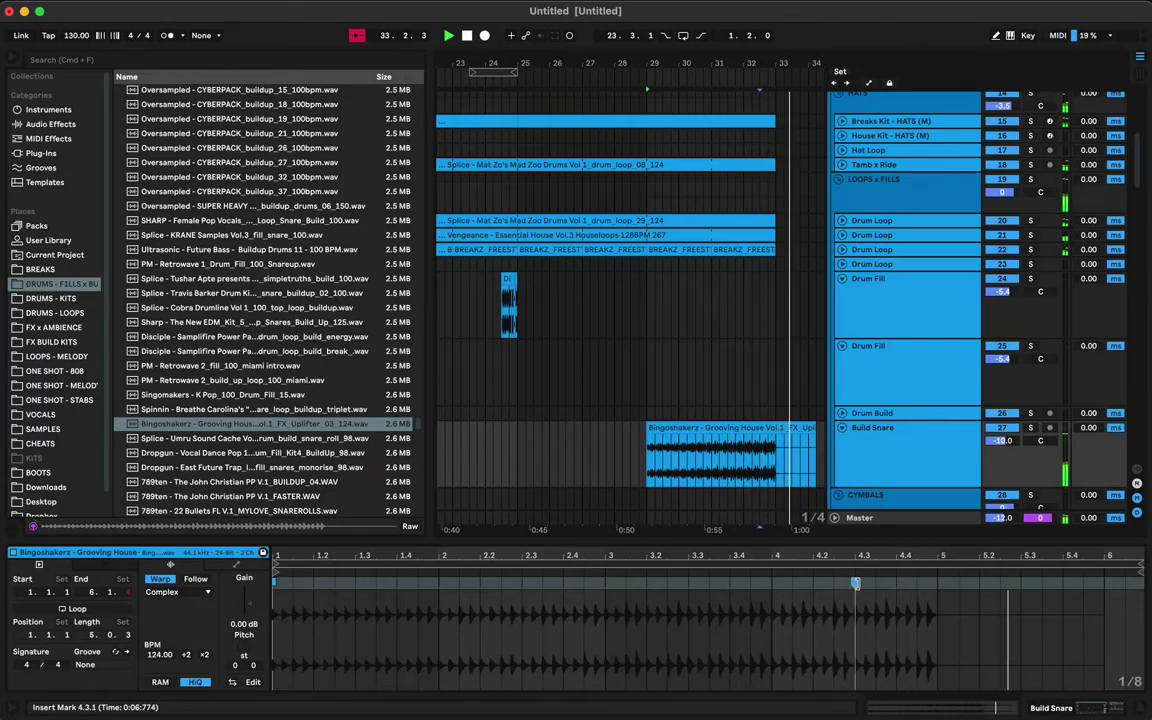
pyautogui.press('space')
pyautogui.press('space')
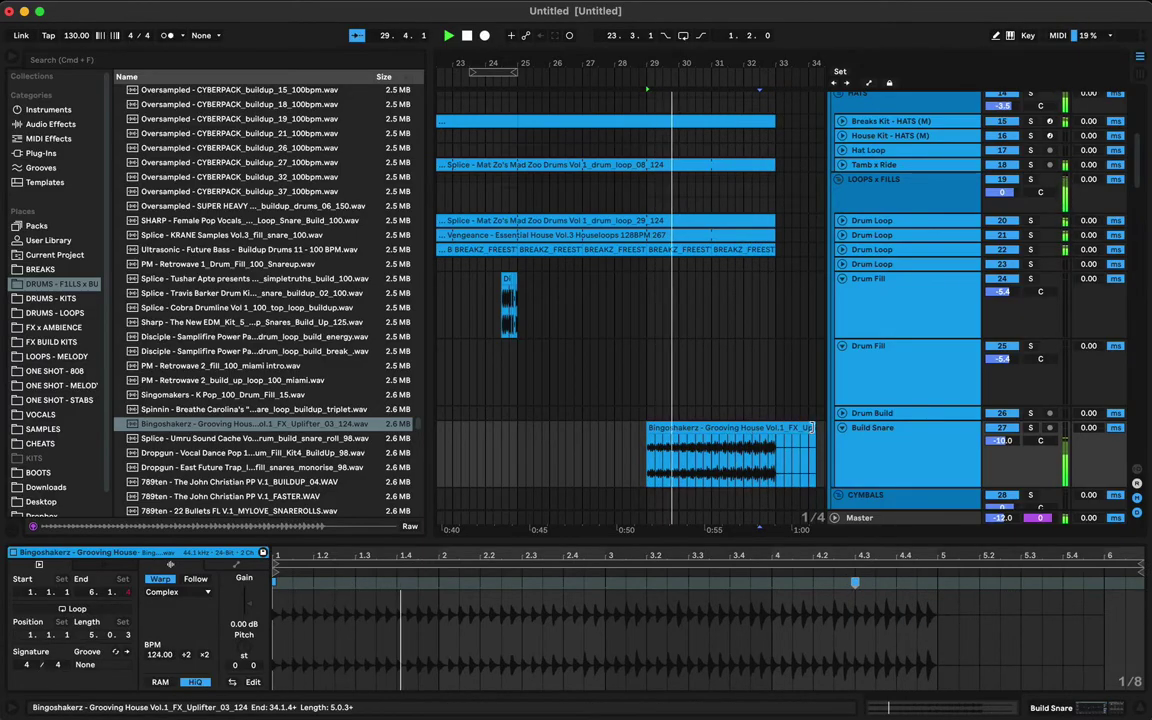
# Step: Trim the uplifter clip's end back to just before bar 33 and raise its gain to 3.88 dB
pyautogui.moveTo(815, 432); pyautogui.dragTo(775, 432)
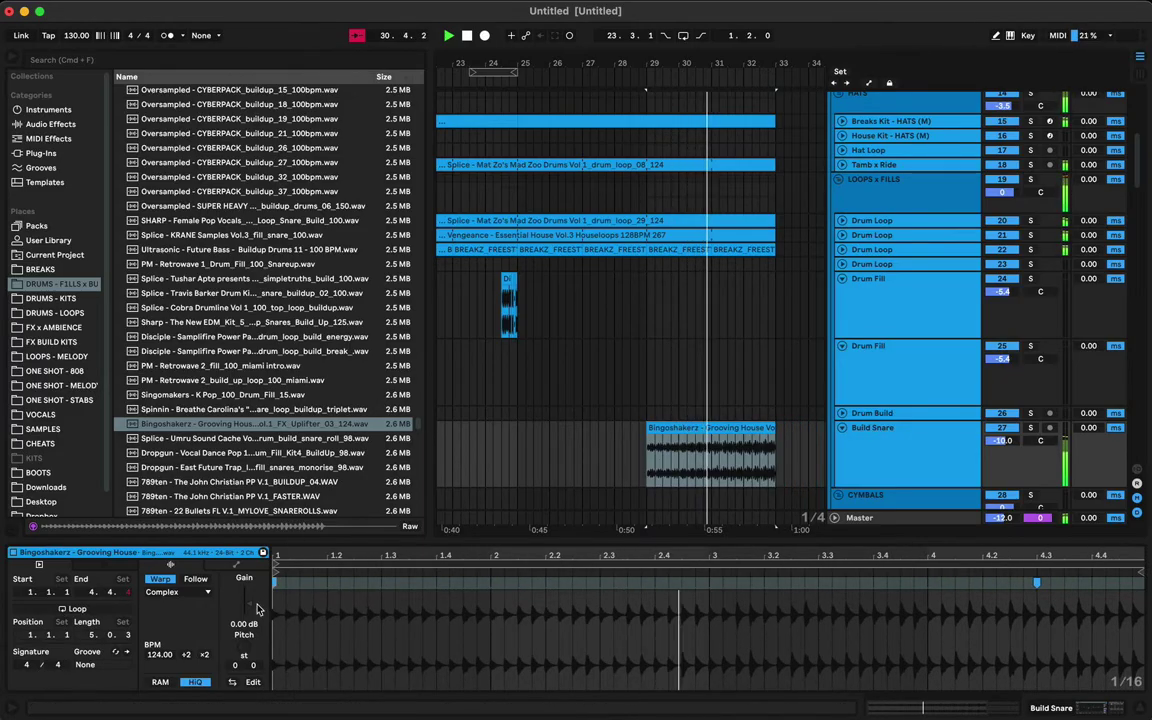
pyautogui.moveTo(250, 604); pyautogui.dragTo(250, 600)
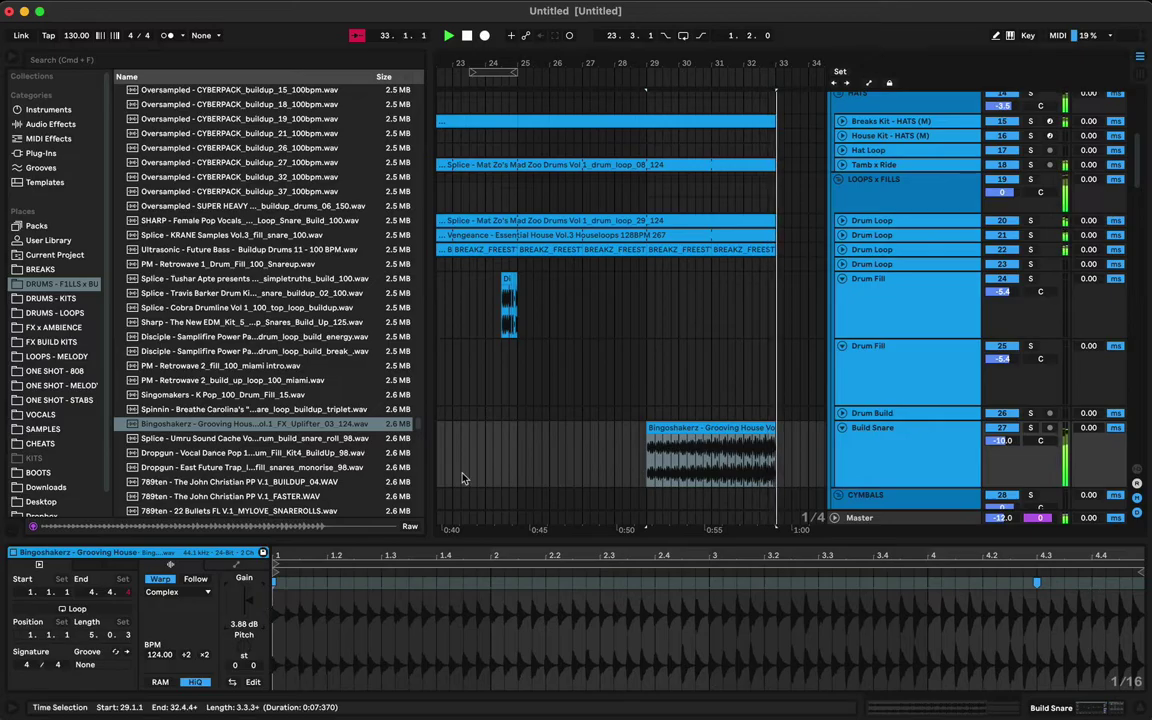
pyautogui.click(700, 432)
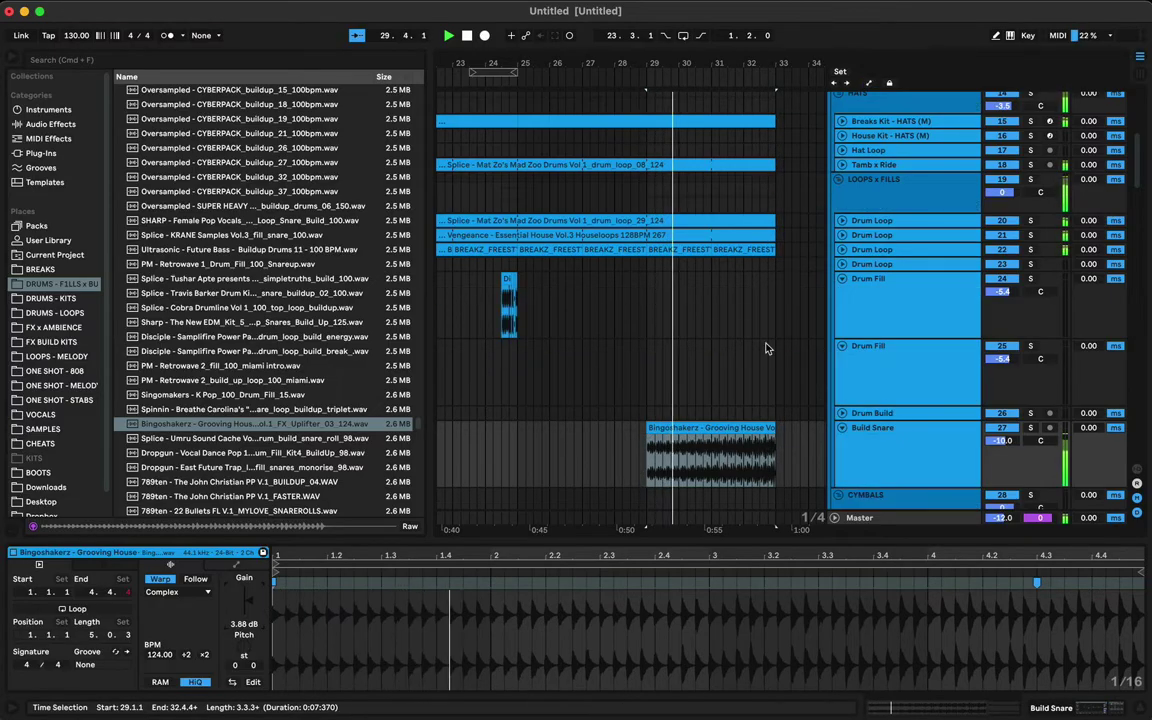
# Step: Split the uplifter at bar 32, repeat 1/32 slices as a stutter from 32.1.1, and play the result
pyautogui.moveTo(762, 60); pyautogui.dragTo(762, 62)
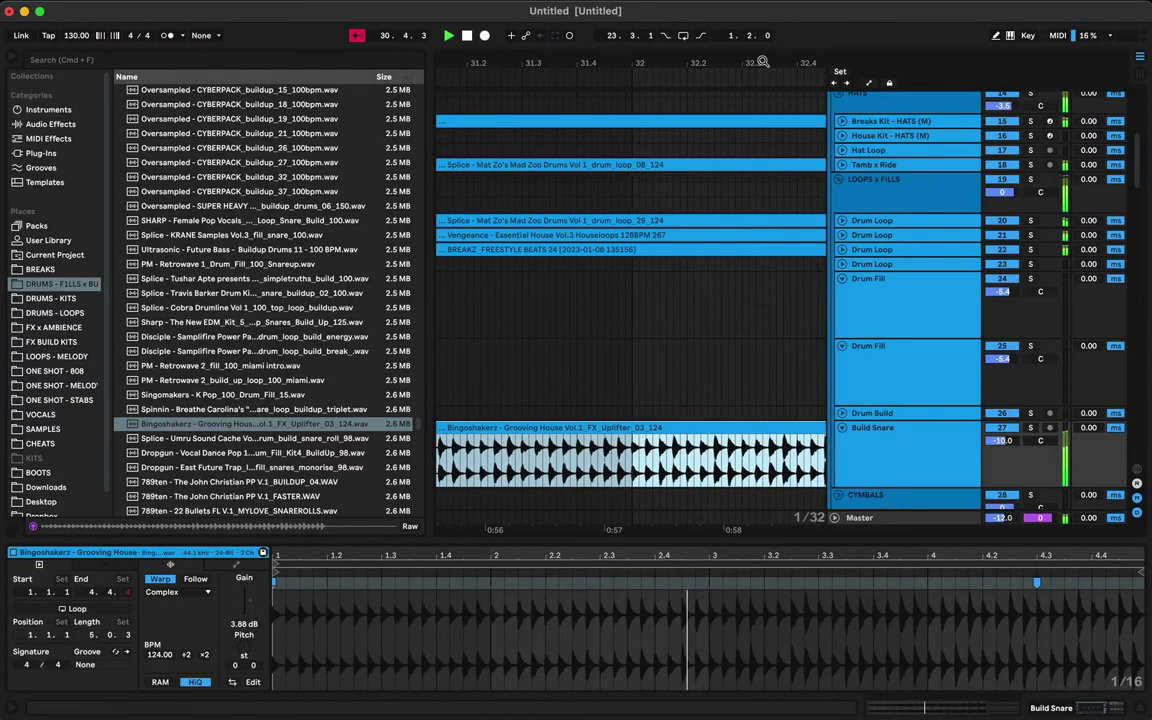
pyautogui.click(640, 462)
pyautogui.press('super+e')
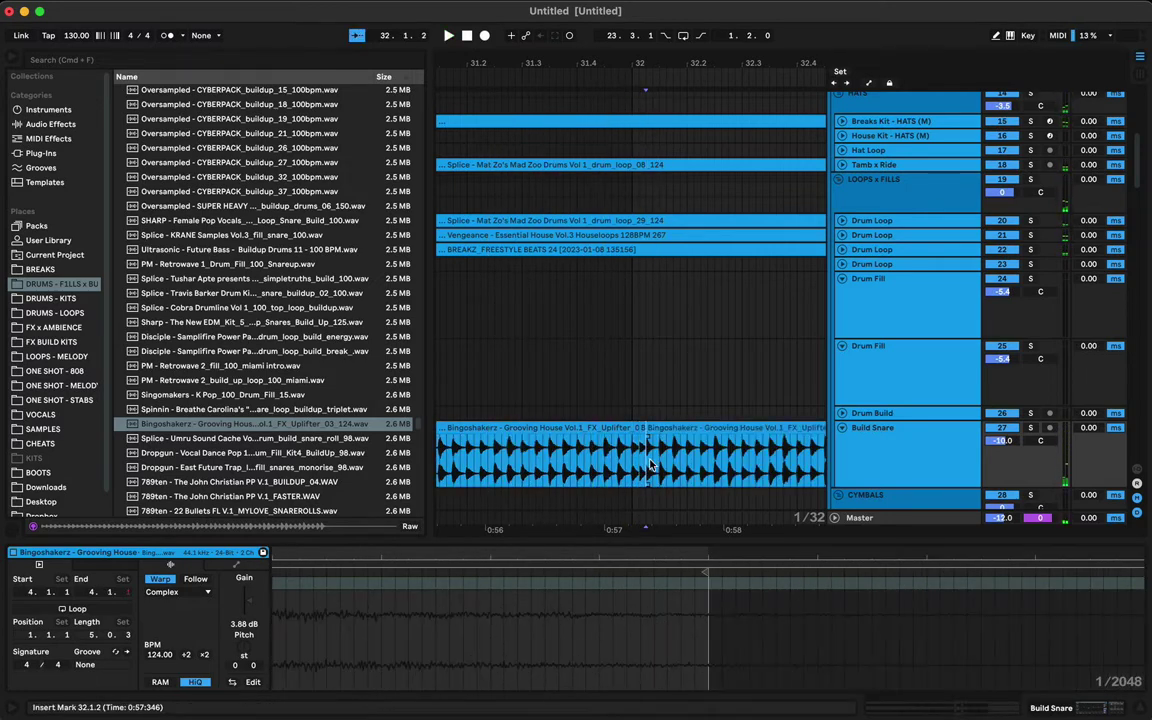
pyautogui.click(660, 462)
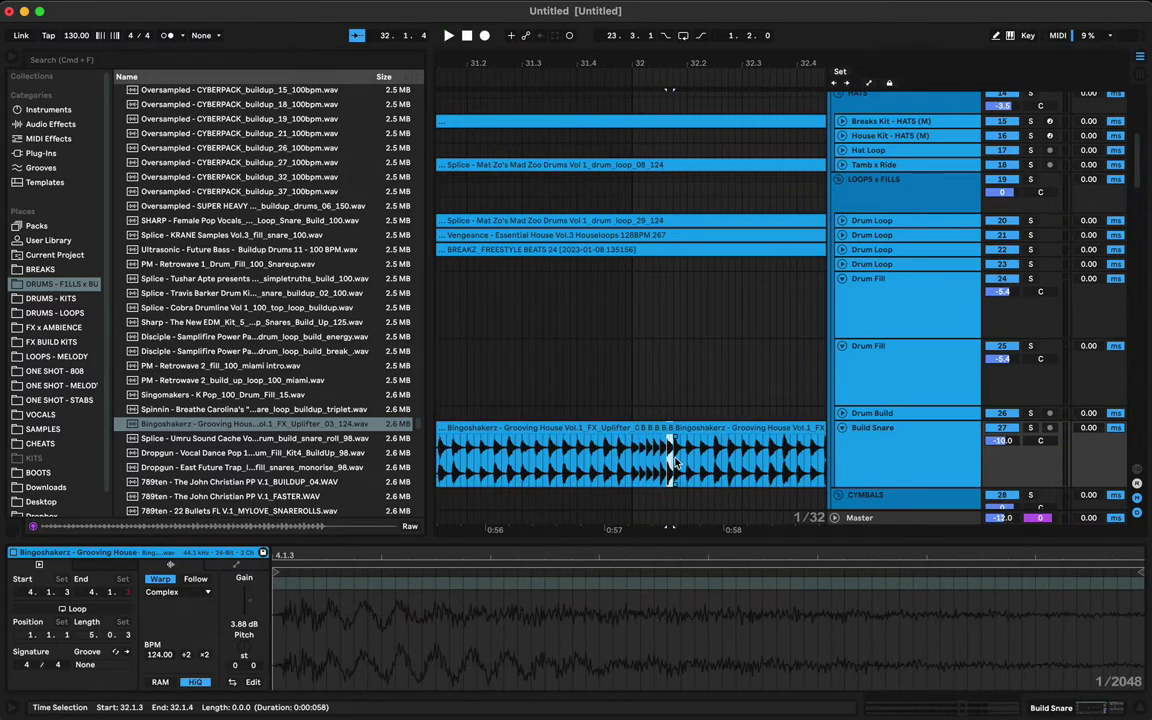
pyautogui.click(632, 462)
pyautogui.press('space')
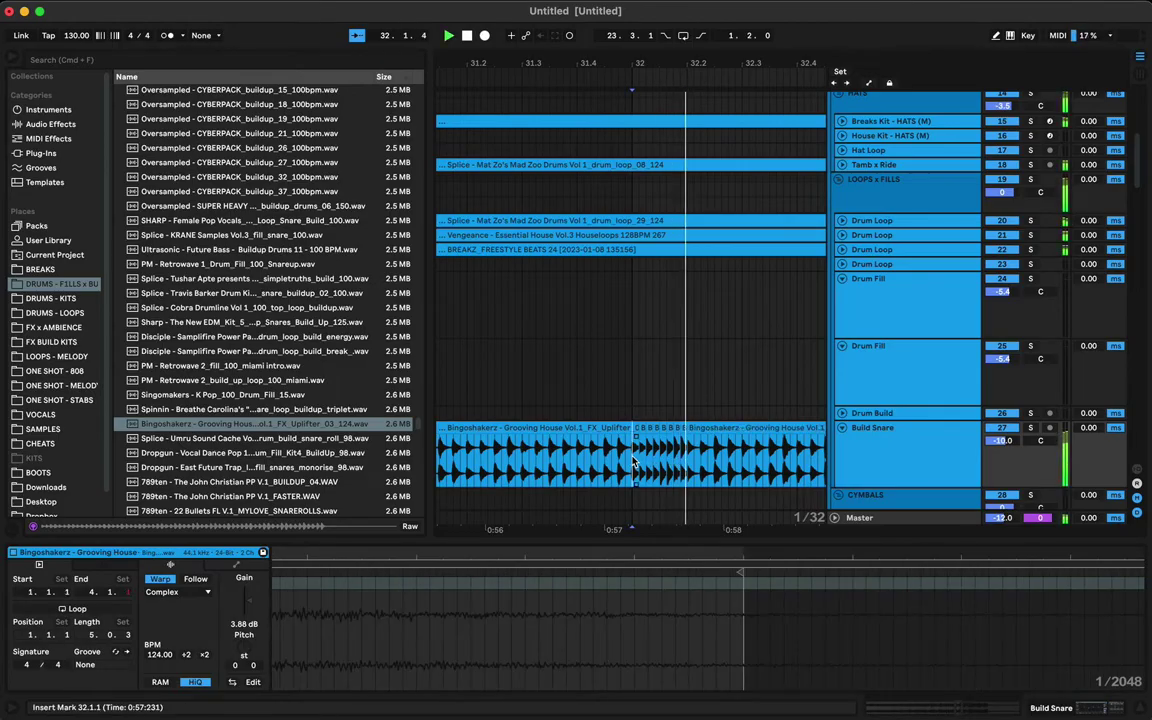
pyautogui.press('space')
pyautogui.press('space')
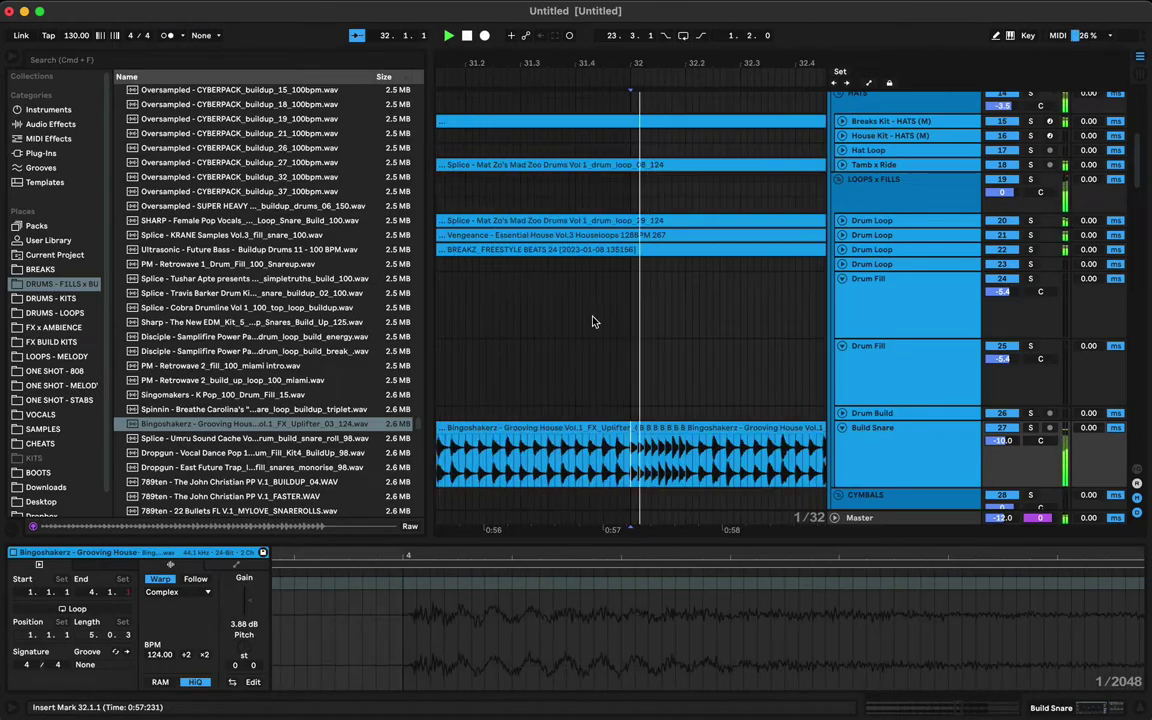
# Step: Extend the last slice to 33.1.1, consolidate the Build Snare clips from 29.1.1 to 33.1.1, and play the result
pyautogui.hscroll(5, 625, 404)
pyautogui.moveTo(556, 435); pyautogui.dragTo(562, 436)
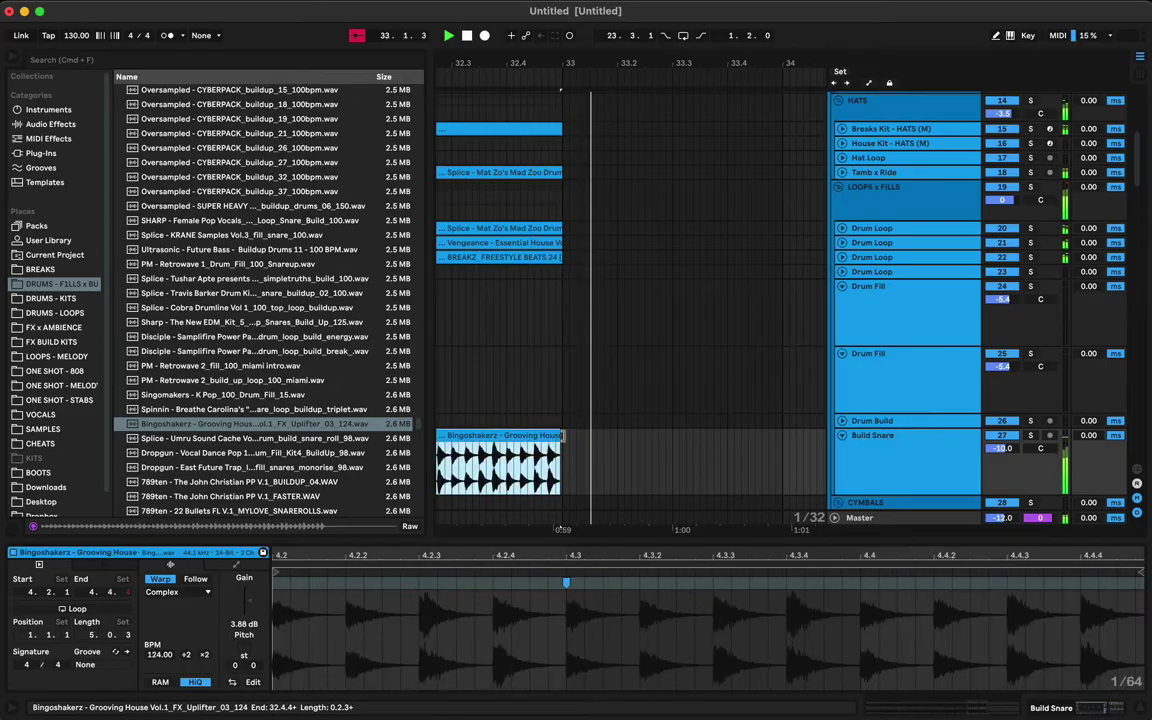
pyautogui.press('space')
pyautogui.hscroll(-5, 562, 437)
pyautogui.click(548, 435)
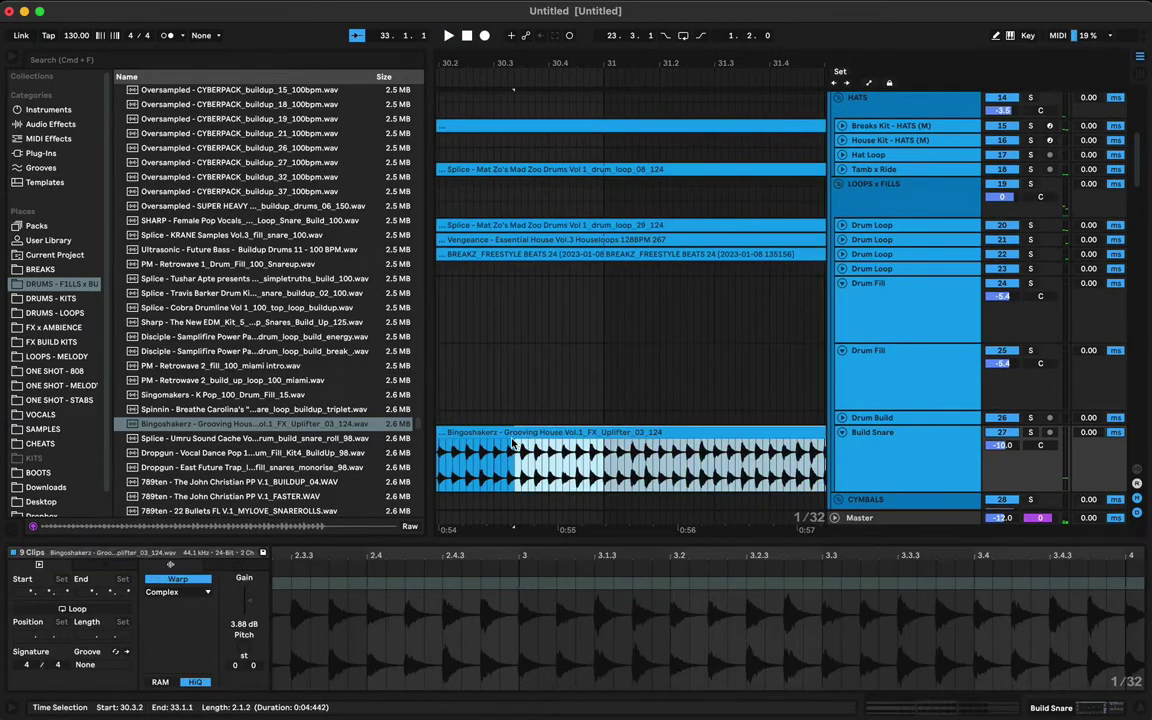
pyautogui.press('super+j')
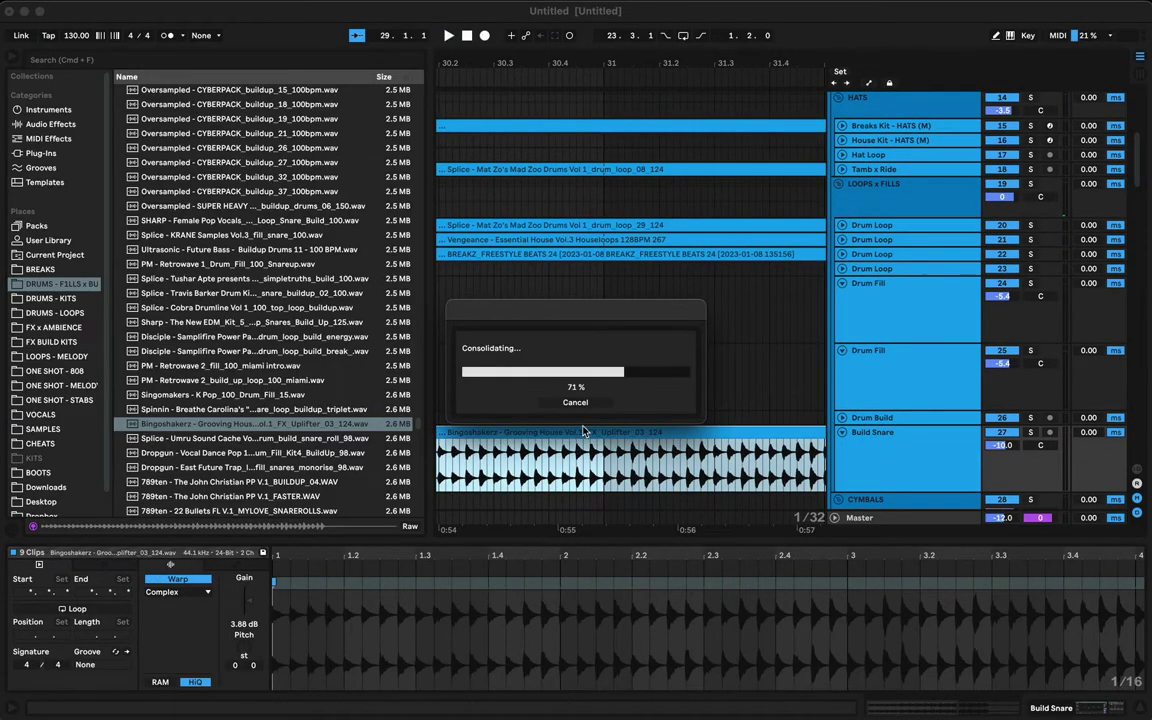
pyautogui.press('space')
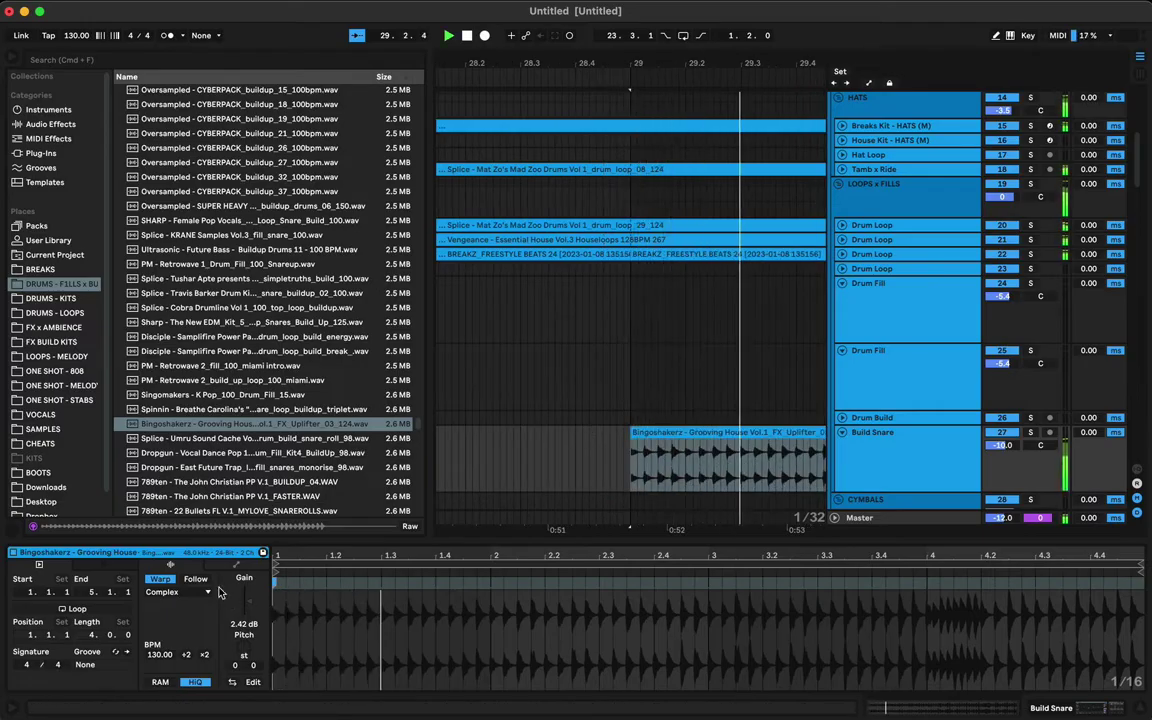
# Step: Draw a transposition envelope on the consolidated snare clip that rises in a straight line from 0 st near its start to its end
pyautogui.click(237, 567)
pyautogui.click(231, 593)
pyautogui.click(240, 612)
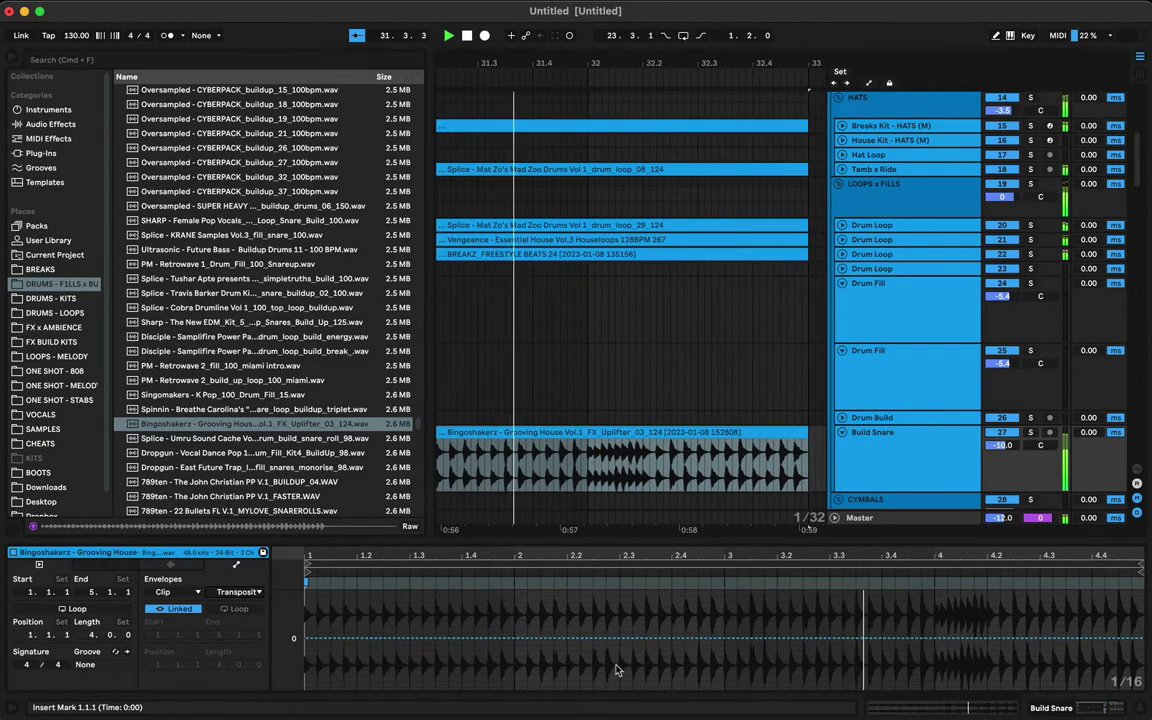
pyautogui.click(317, 638)
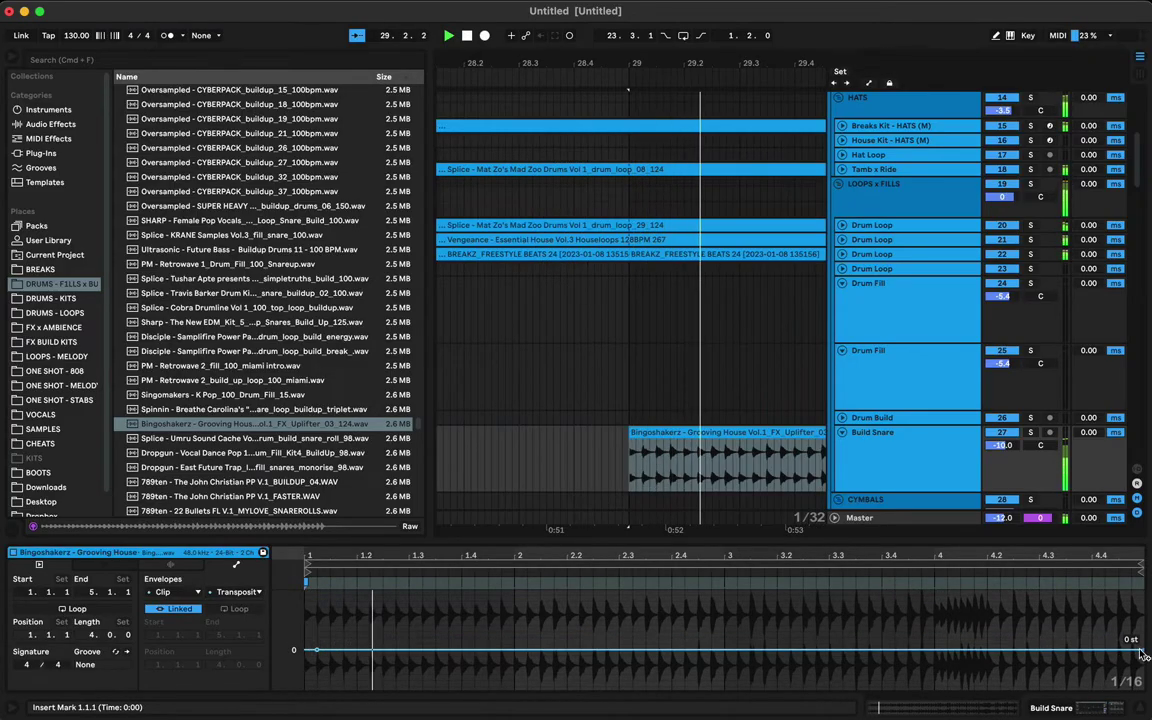
pyautogui.moveTo(1105, 660); pyautogui.dragTo(1130, 622)
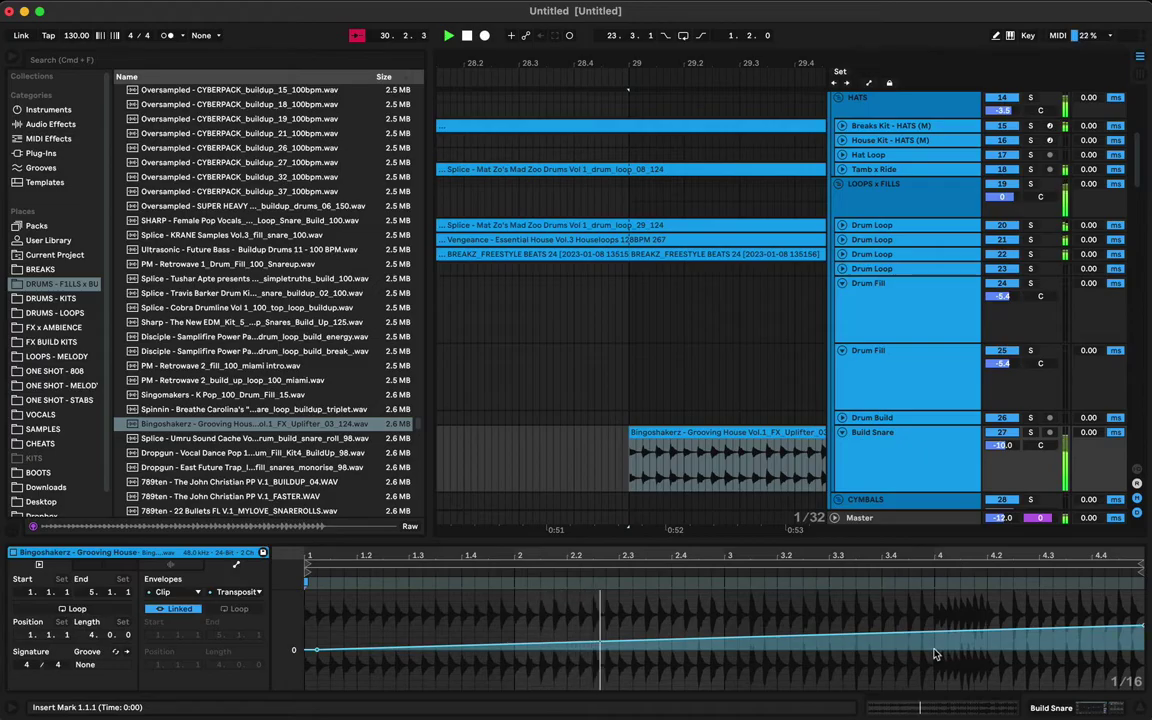
pyautogui.moveTo(940, 636); pyautogui.dragTo(936, 638)
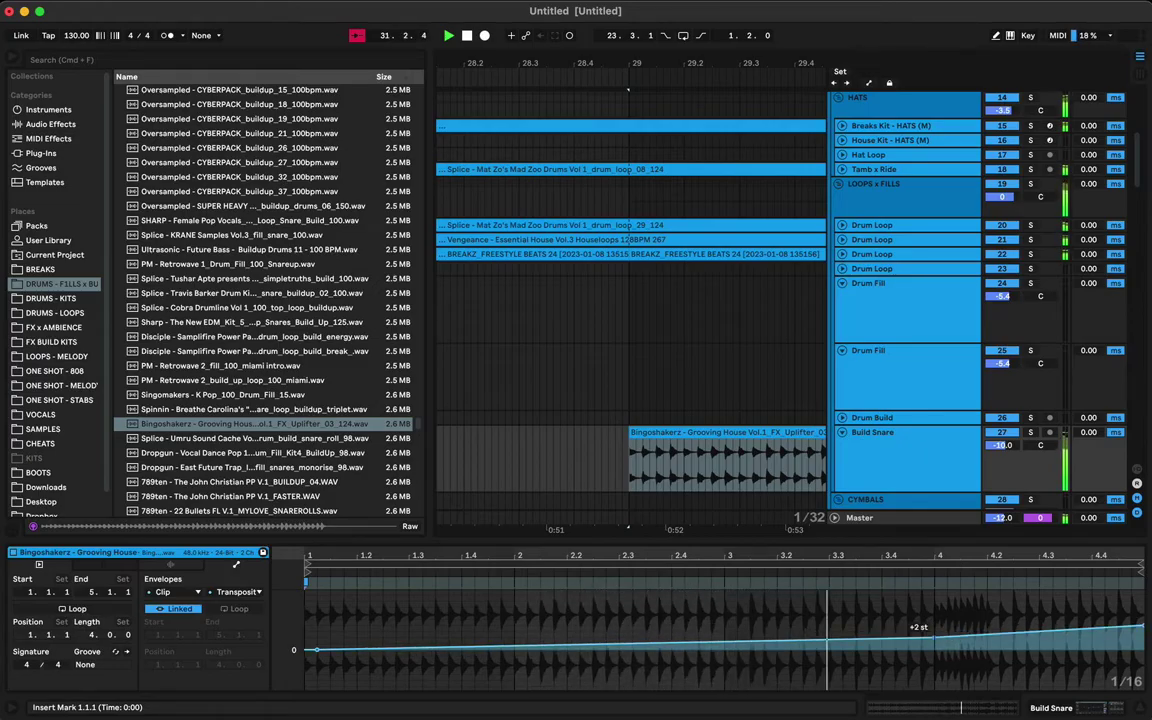
pyautogui.click(936, 638)
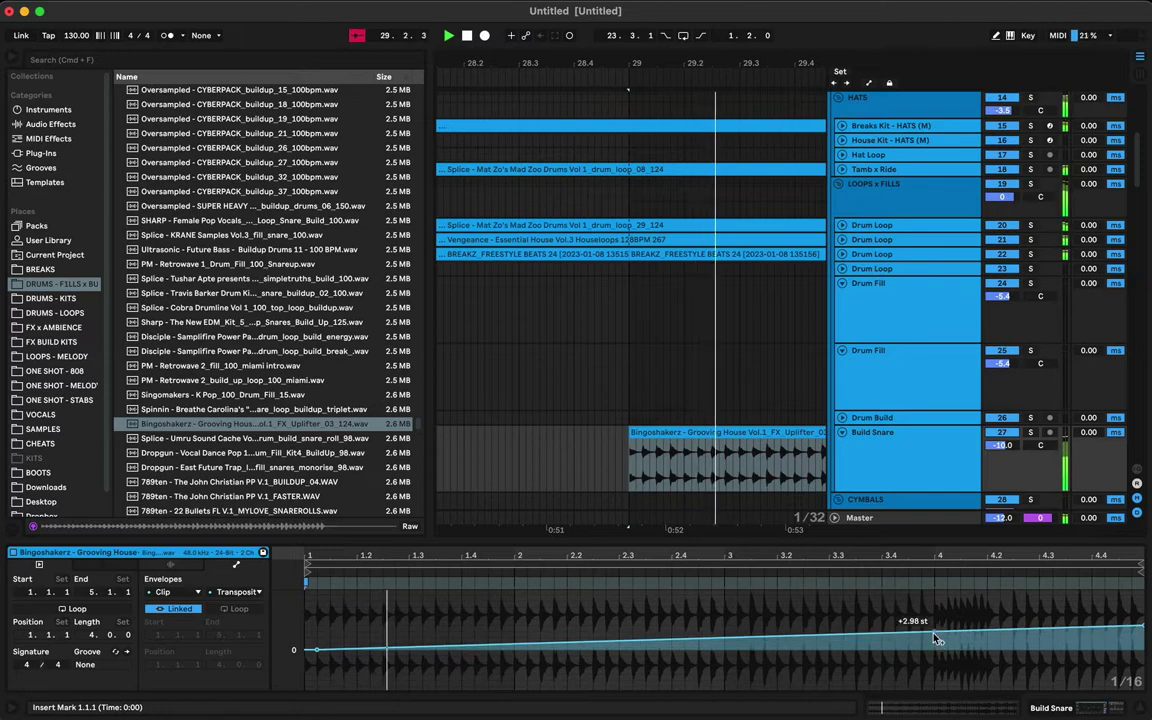
pyautogui.scroll(-1, 474, 612)
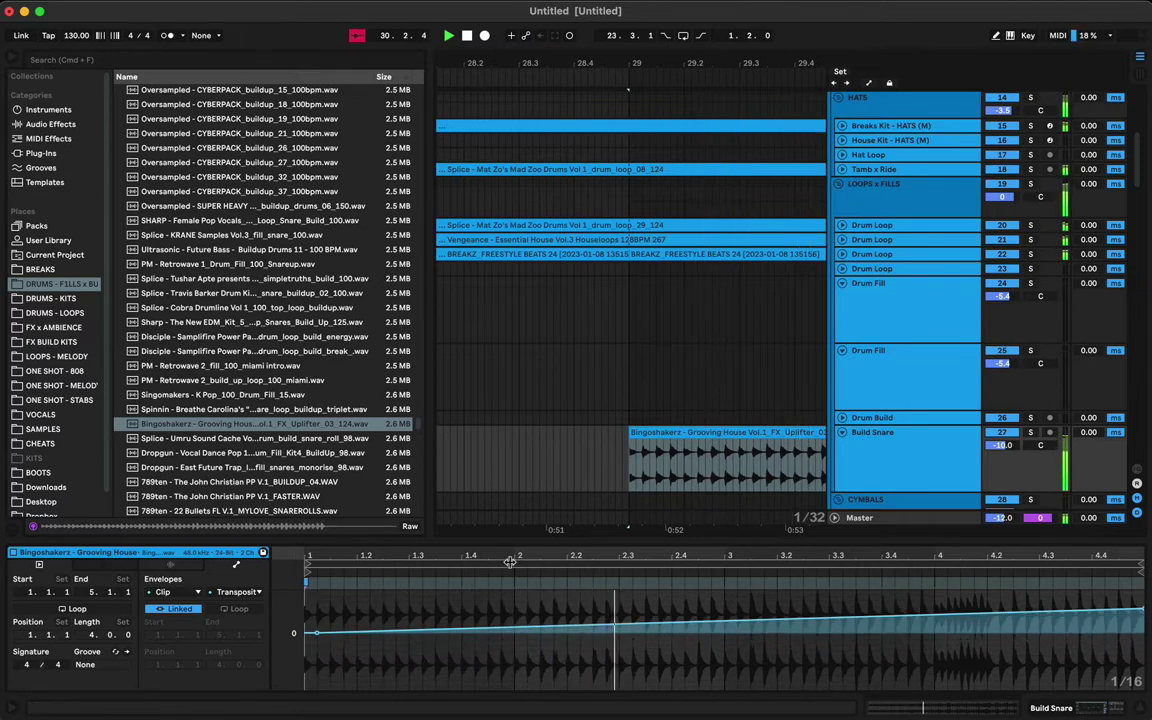
# Step: Check the Build Snare track's level against the other loop and fill tracks in the mixer
pyautogui.moveTo(694, 57); pyautogui.dragTo(670, 12)
pyautogui.press('-')
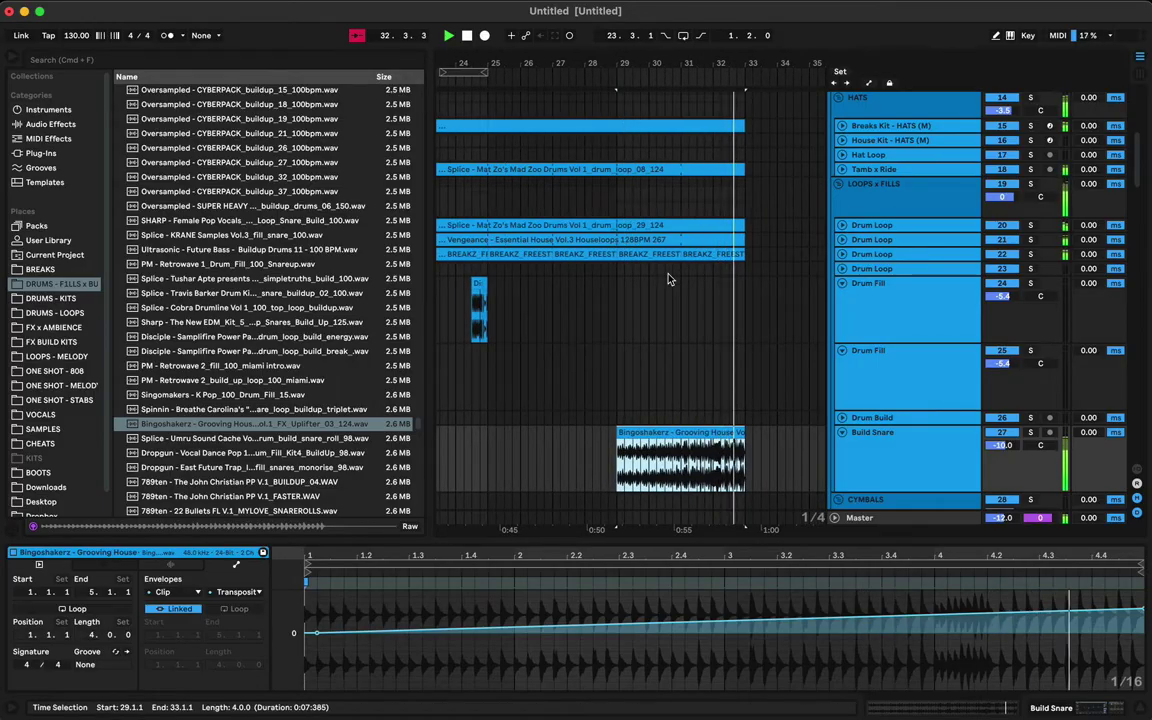
pyautogui.press('Tab')
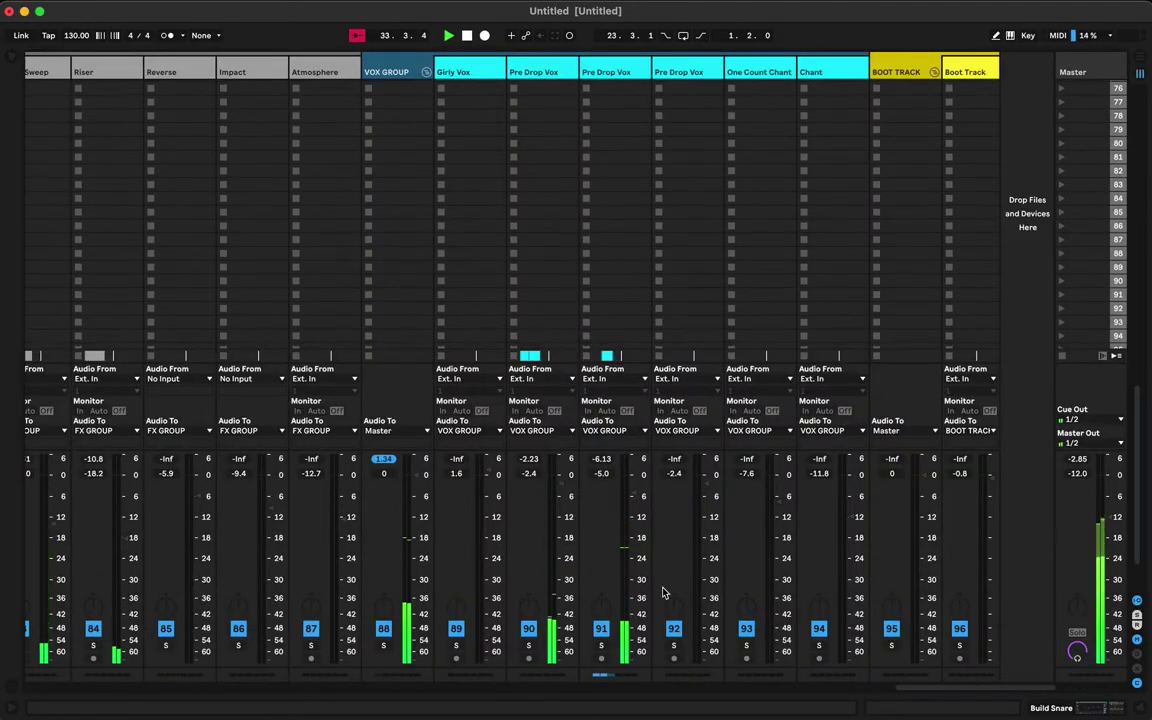
pyautogui.hscroll(-15, 661, 593)
pyautogui.hscroll(-10, 661, 593)
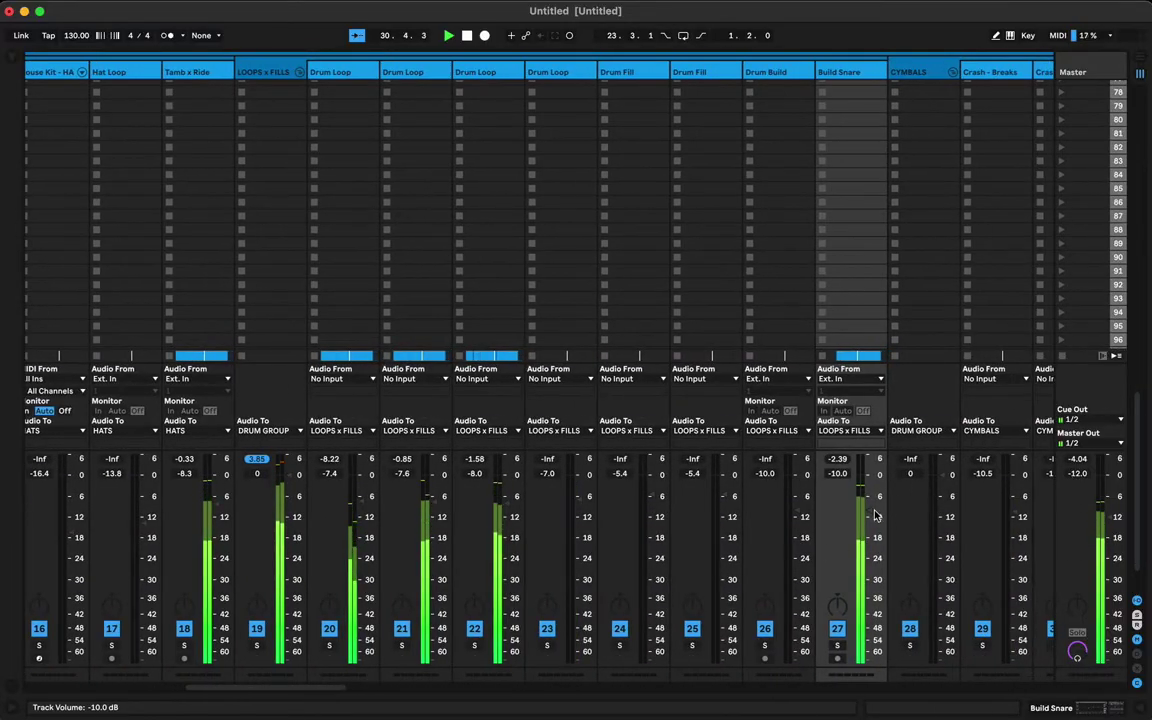
pyautogui.press('Tab')
# Step: Automate Bass Kleph's Easy Filter Low Pass on the Build Snare track to ramp open from 29.1.1 to 33.1.1, and play it
pyautogui.press('a')
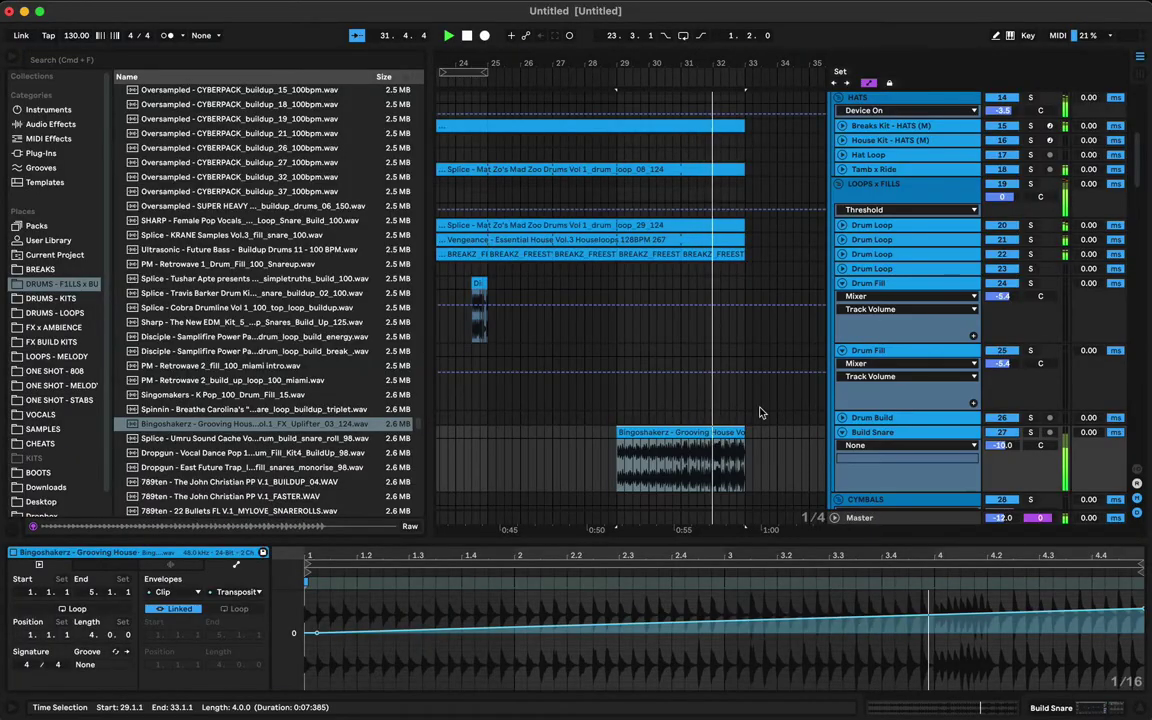
pyautogui.click(865, 449)
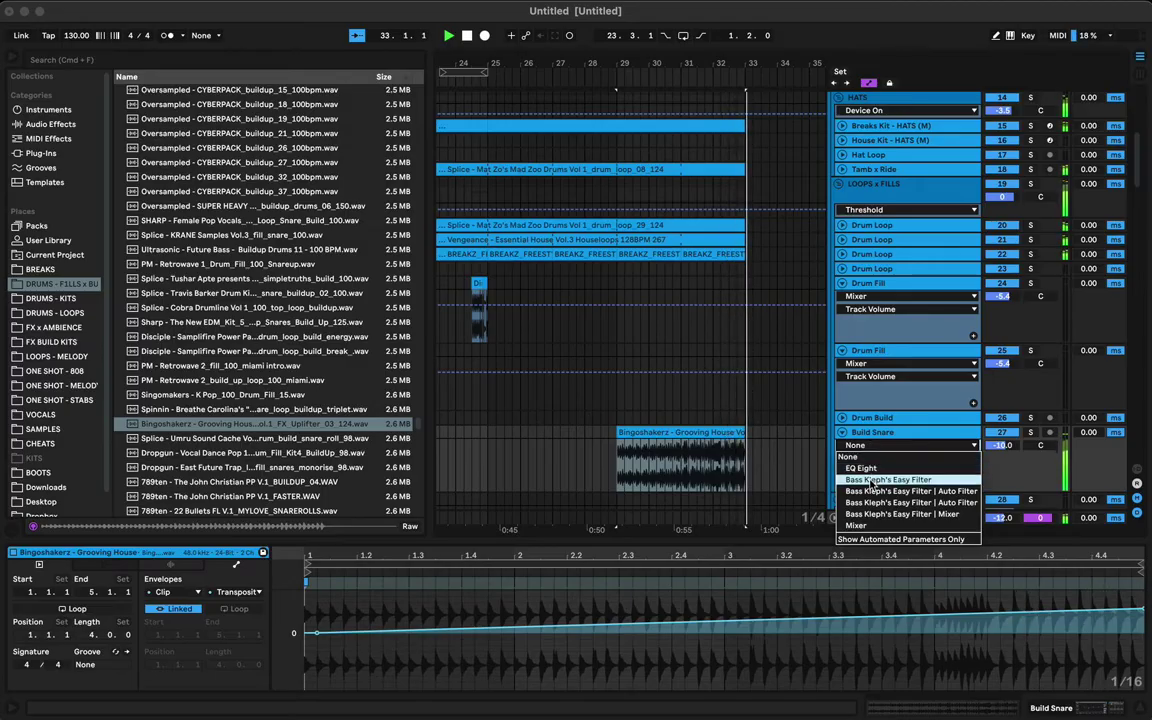
pyautogui.click(879, 460)
pyautogui.click(879, 460)
pyautogui.click(779, 462)
pyautogui.click(744, 443)
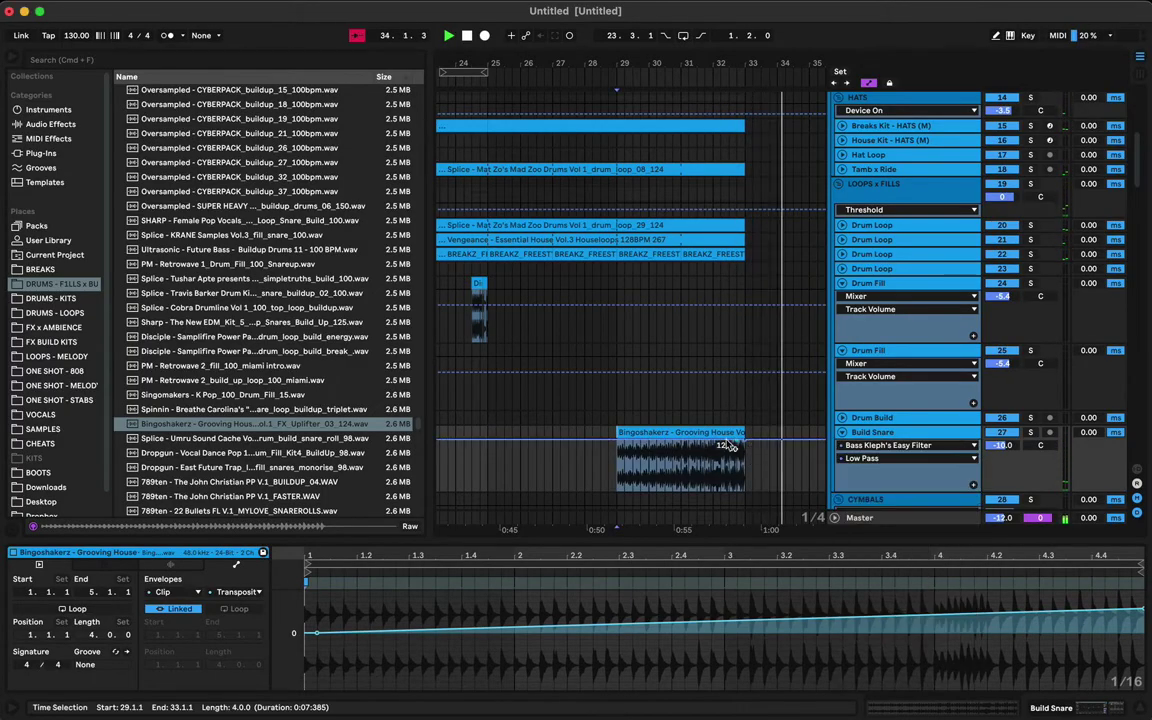
pyautogui.moveTo(617, 440); pyautogui.dragTo(618, 462)
pyautogui.click(644, 432)
pyautogui.press('space')
pyautogui.press('space')
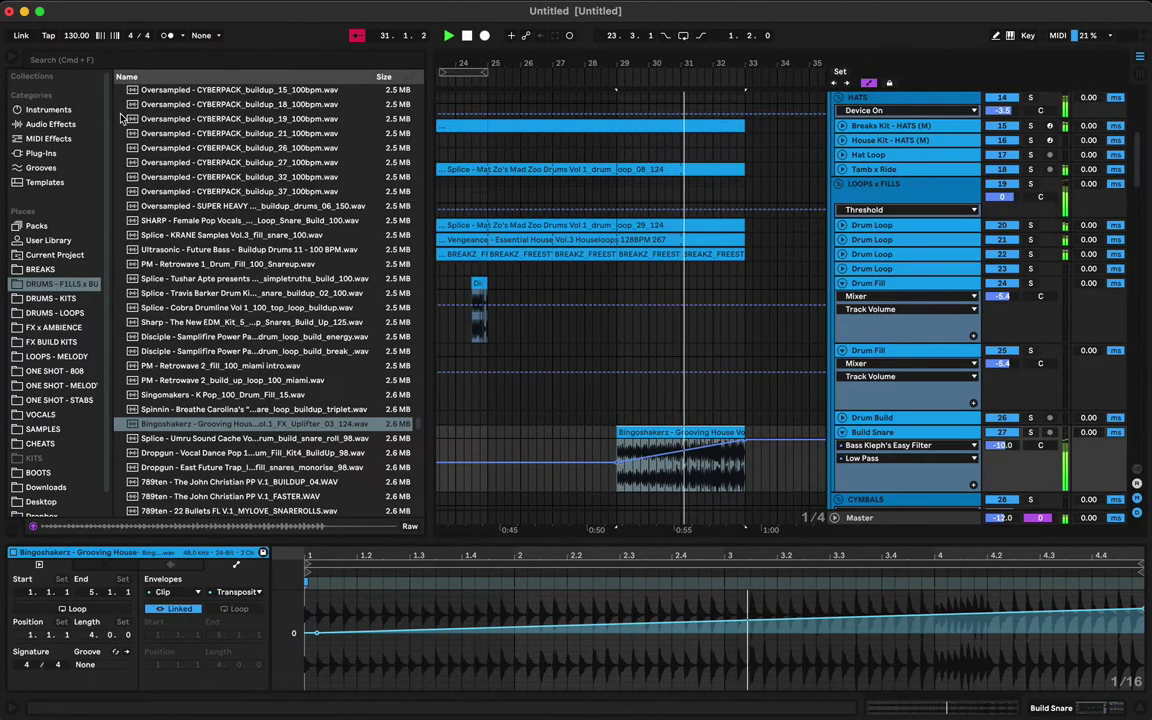
# Step: Copy the Leviathan 4 fill range 16.1.1 to 17.1.1 on the upper Drum Fill track to 32.1.1 and play from 31.1.1
pyautogui.click(10, 62)
pyautogui.moveTo(404, 59); pyautogui.dragTo(346, 66)
pyautogui.press('a')
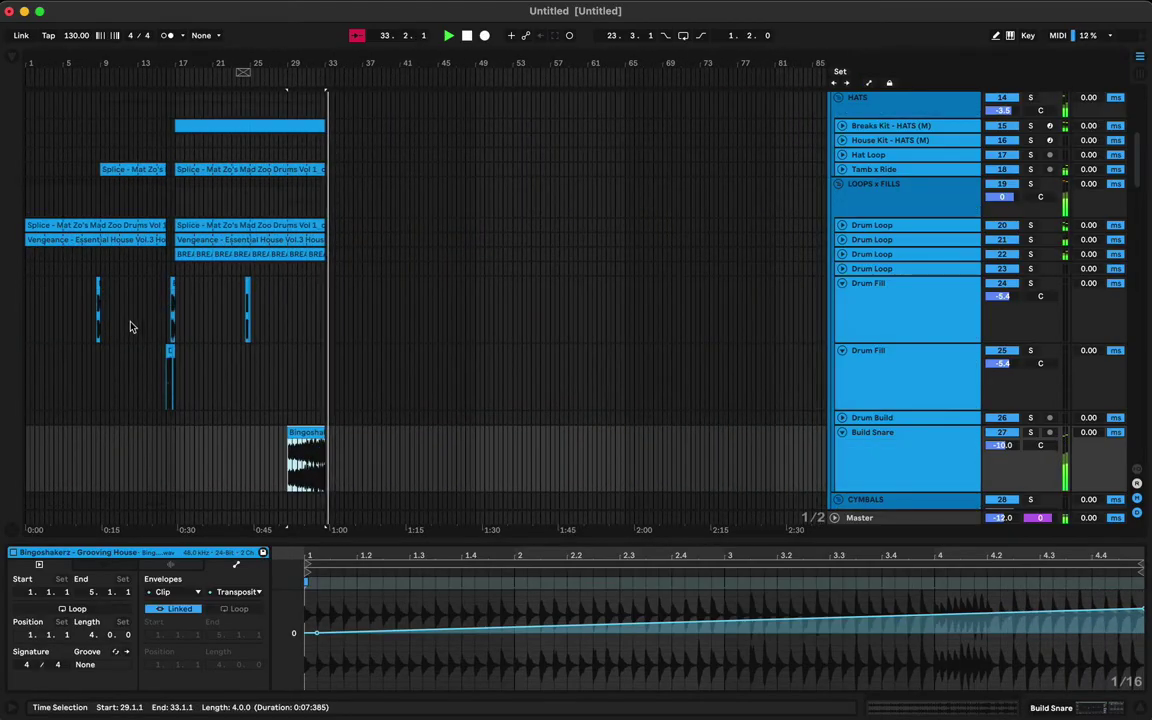
pyautogui.click(163, 318)
pyautogui.press('space')
pyautogui.press('space')
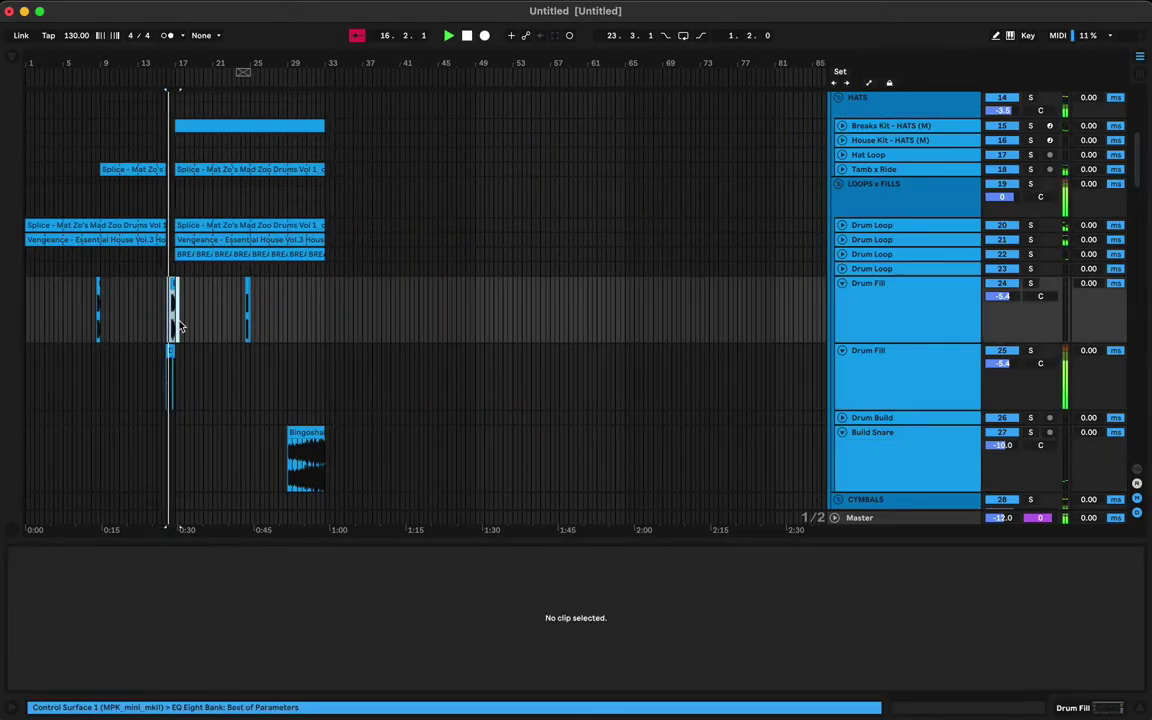
pyautogui.click(175, 322)
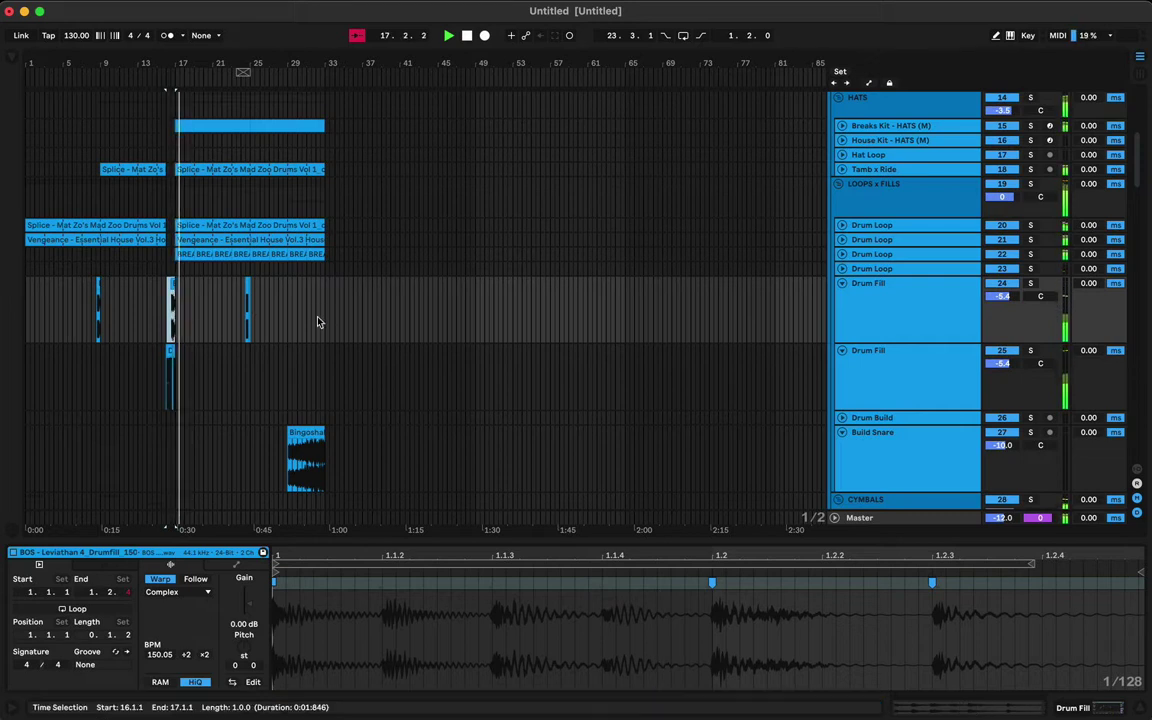
pyautogui.click(320, 296)
pyautogui.press('super+v')
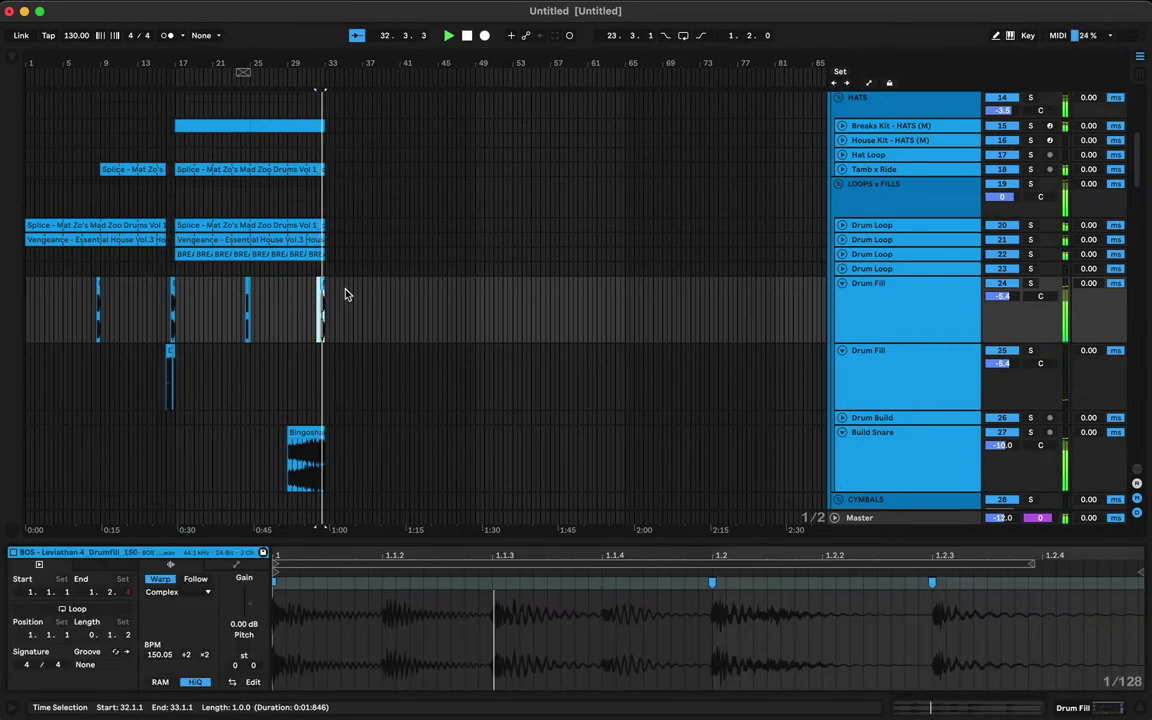
pyautogui.click(345, 294)
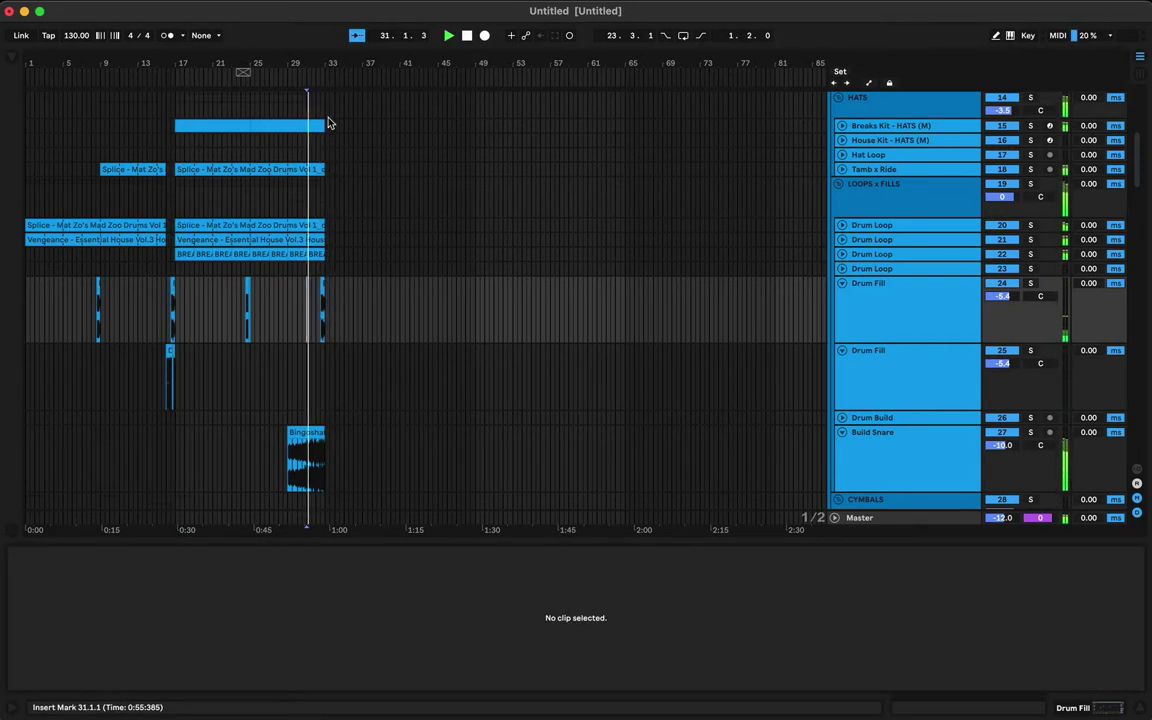
# Step: Duplicate the sixteenth-note slice at 32.3.3 across the Ghost Kick and kick tracks, and play it from 32.2.2
pyautogui.moveTo(316, 60); pyautogui.dragTo(337, 130)
pyautogui.scroll(8, 367, 211)
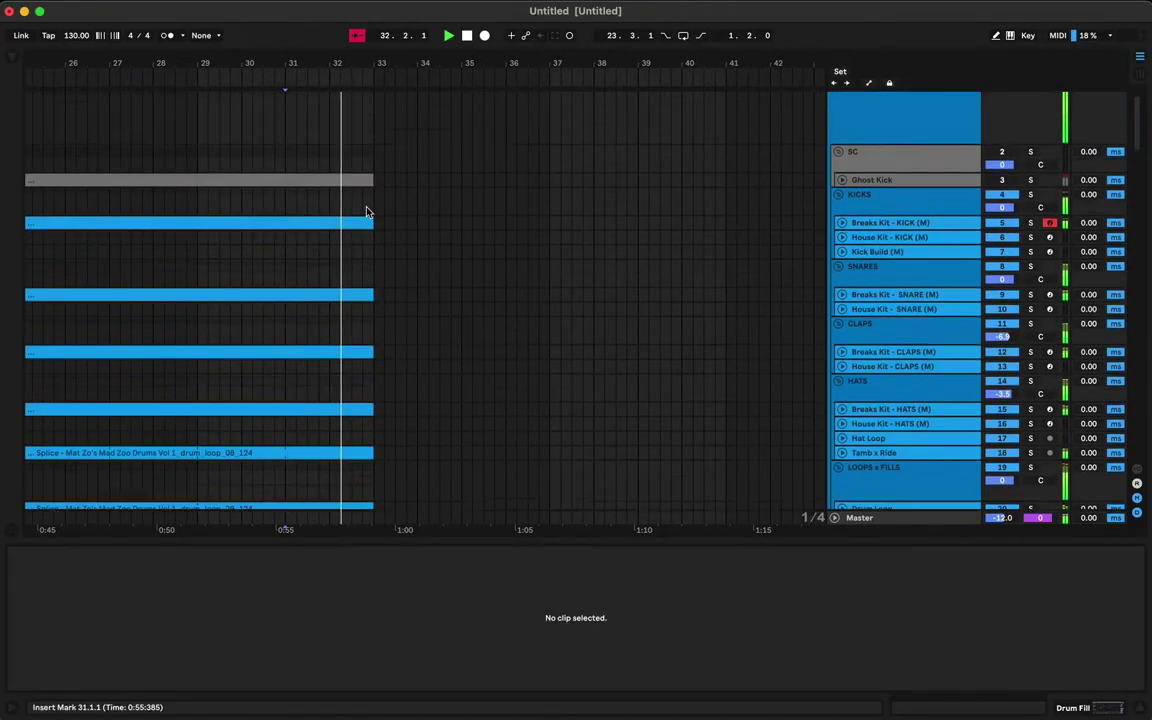
pyautogui.press('space')
pyautogui.press('space')
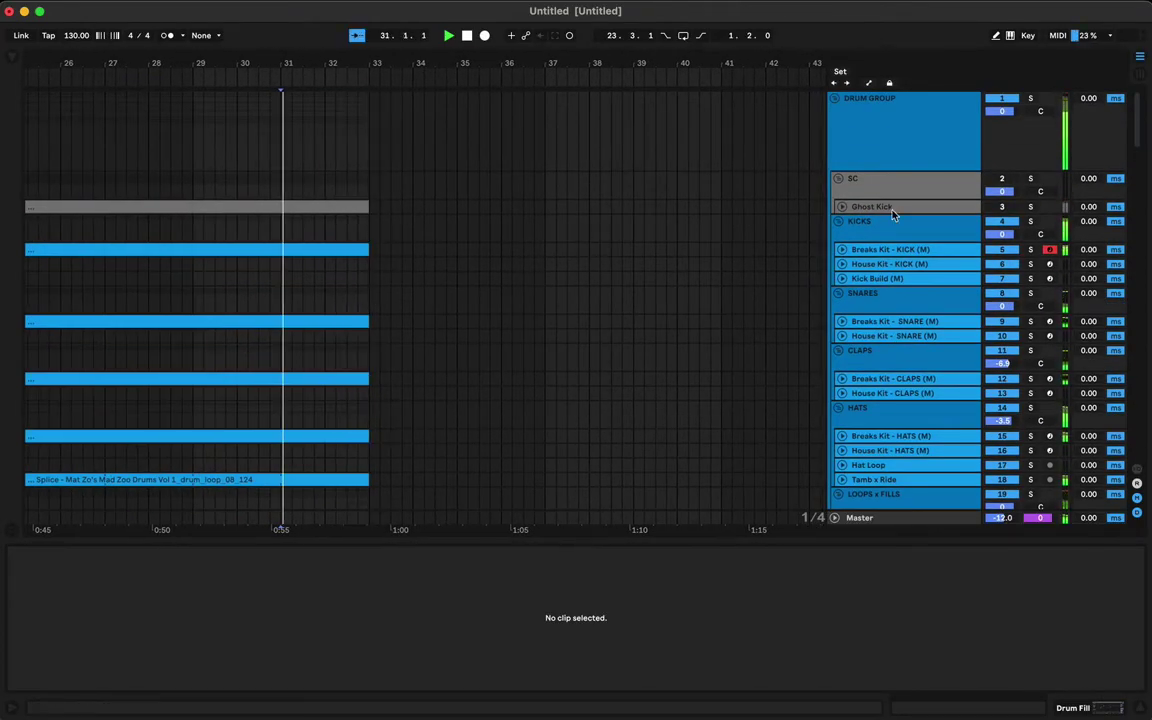
pyautogui.click(843, 207)
pyautogui.moveTo(324, 66); pyautogui.dragTo(365, 120)
pyautogui.moveTo(462, 228); pyautogui.dragTo(467, 318)
pyautogui.press('super+d')
pyautogui.click(412, 259)
pyautogui.press('space')
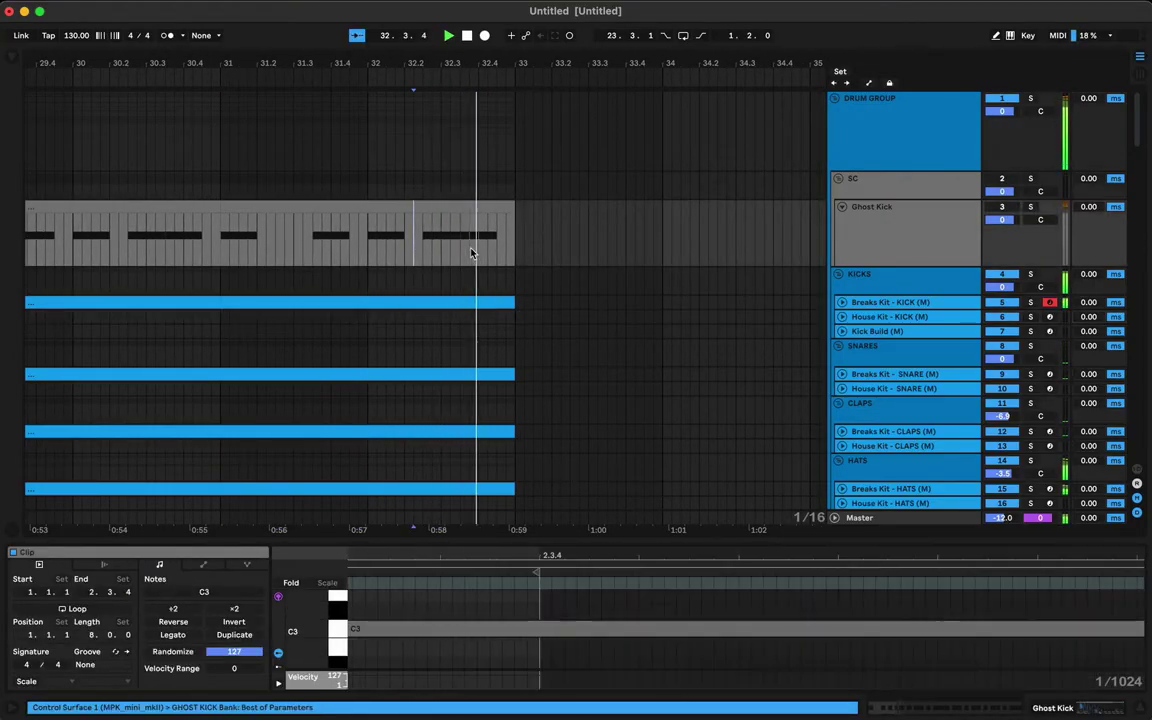
# Step: Repeat the 32.3.4 Ghost Kick and kick slice in sixteenths to the end of bar 32, and move the last slice to 33.1.1
pyautogui.press('space')
pyautogui.press('space')
pyautogui.click(472, 221)
pyautogui.moveTo(473, 222); pyautogui.dragTo(477, 330)
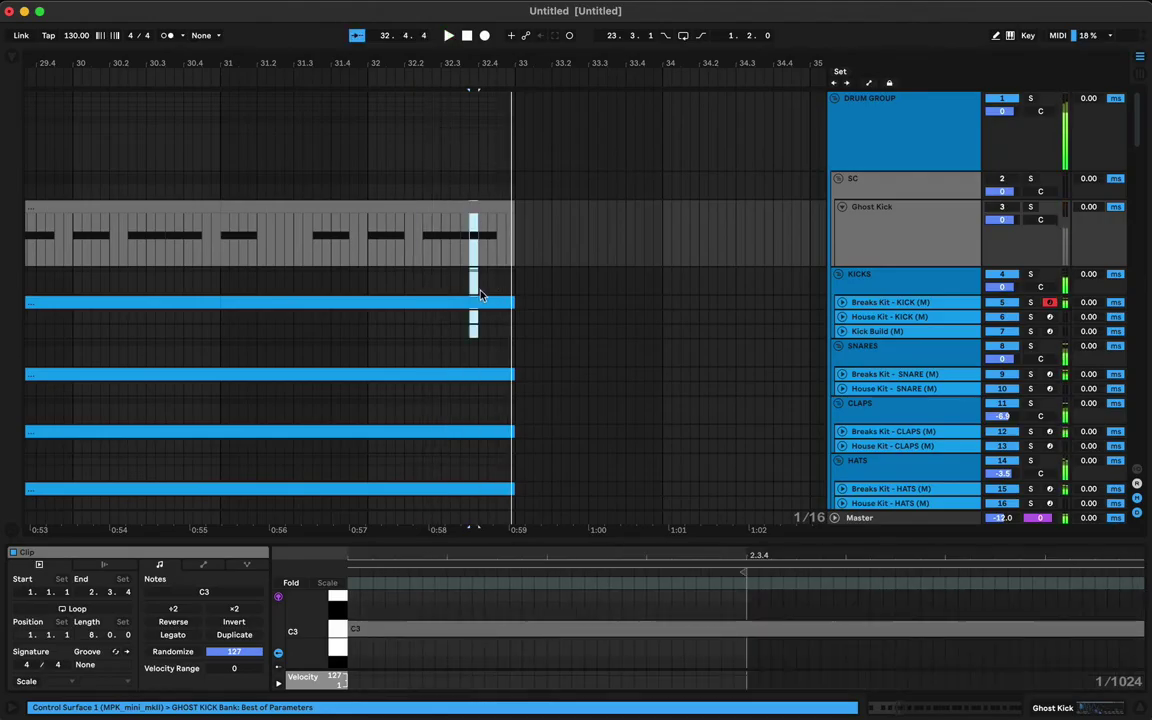
pyautogui.press('space')
pyautogui.moveTo(478, 206); pyautogui.dragTo(490, 211)
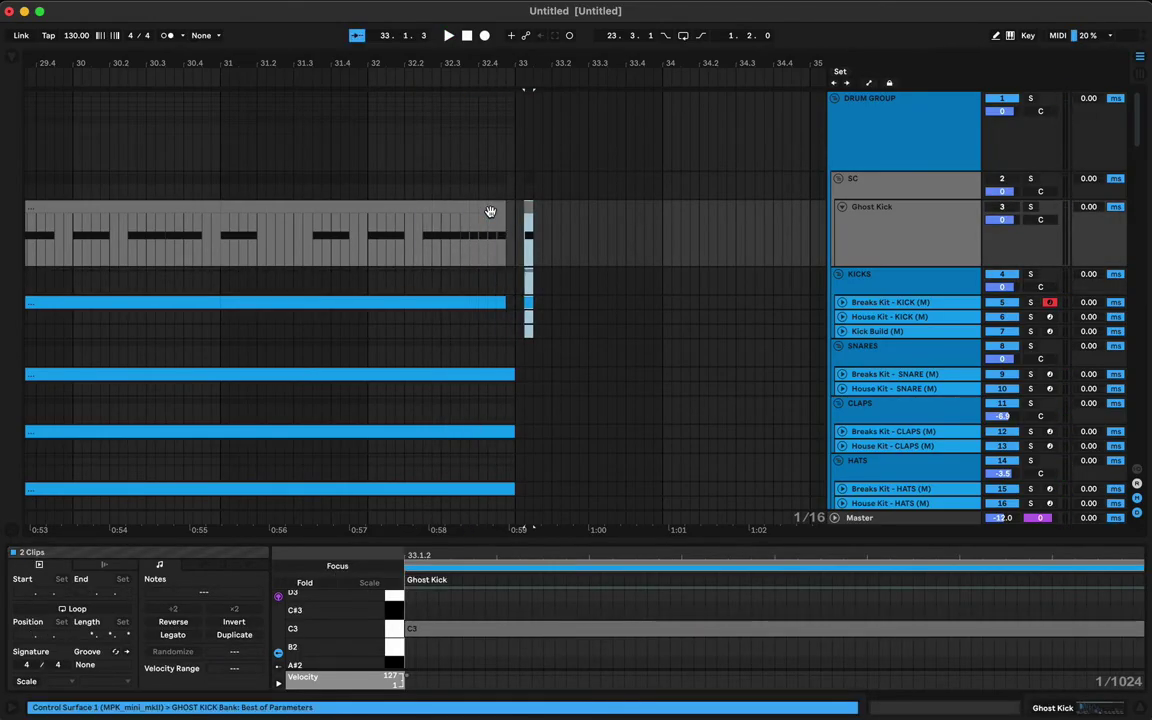
pyautogui.press('Left')
# Step: Play the edited kick pattern from 32.2.3 into bar 33 to check how the fill lands
pyautogui.click(467, 226)
pyautogui.press('space')
pyautogui.click(420, 246)
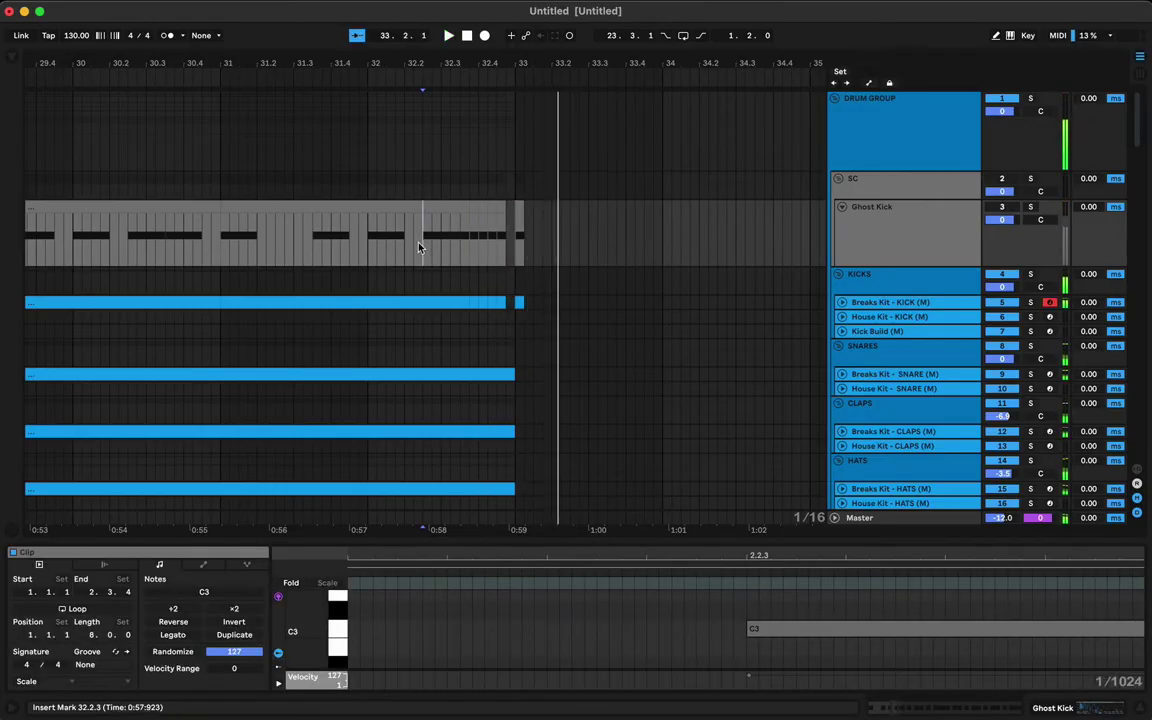
pyautogui.press('space')
pyautogui.press('space')
pyautogui.press('space')
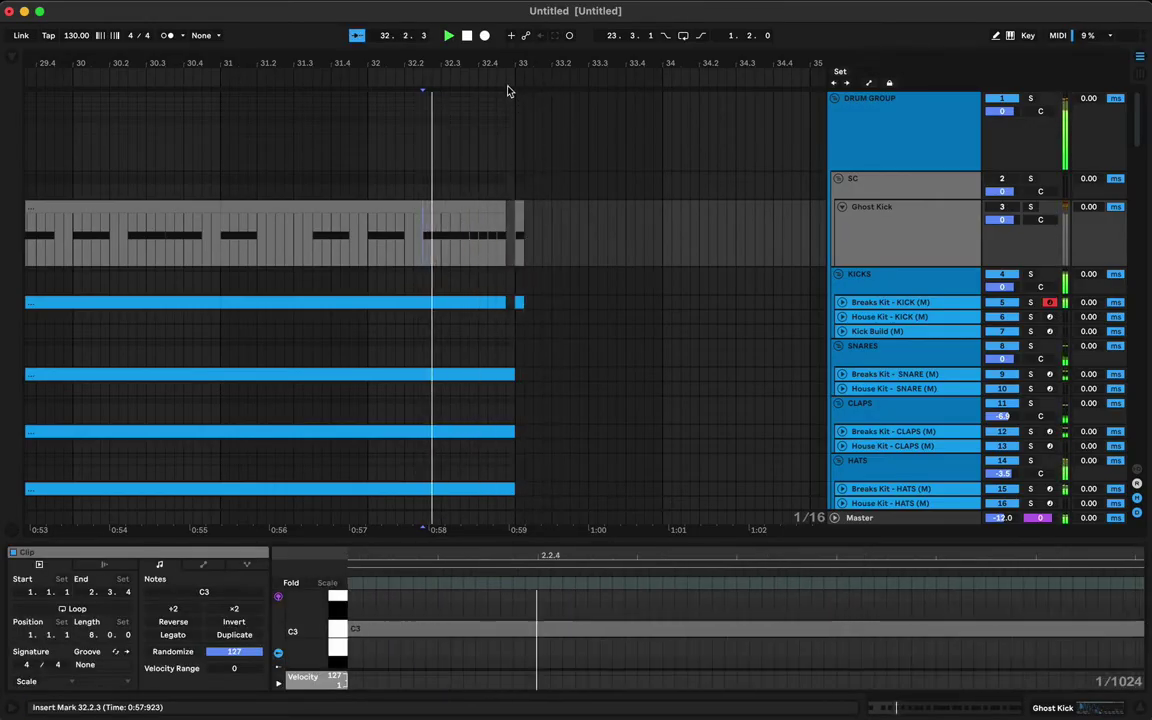
pyautogui.moveTo(506, 63); pyautogui.dragTo(504, 77)
pyautogui.scroll(-2, 515, 278)
pyautogui.press('space')
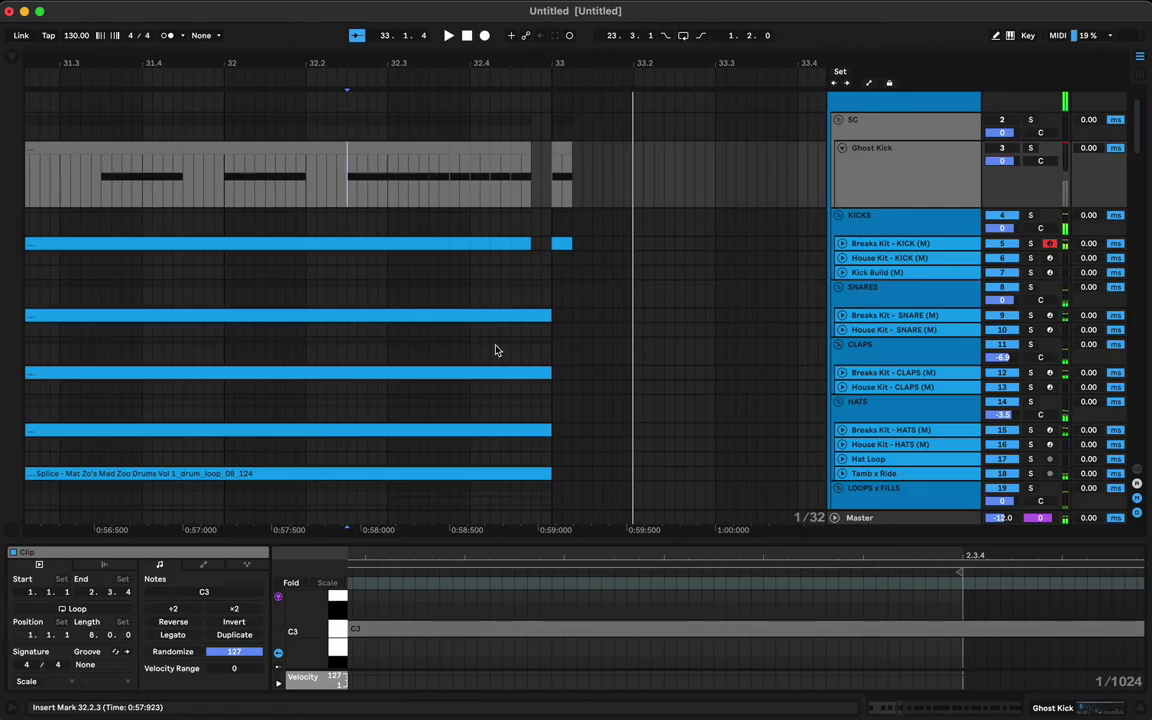
pyautogui.press('space')
pyautogui.press('space')
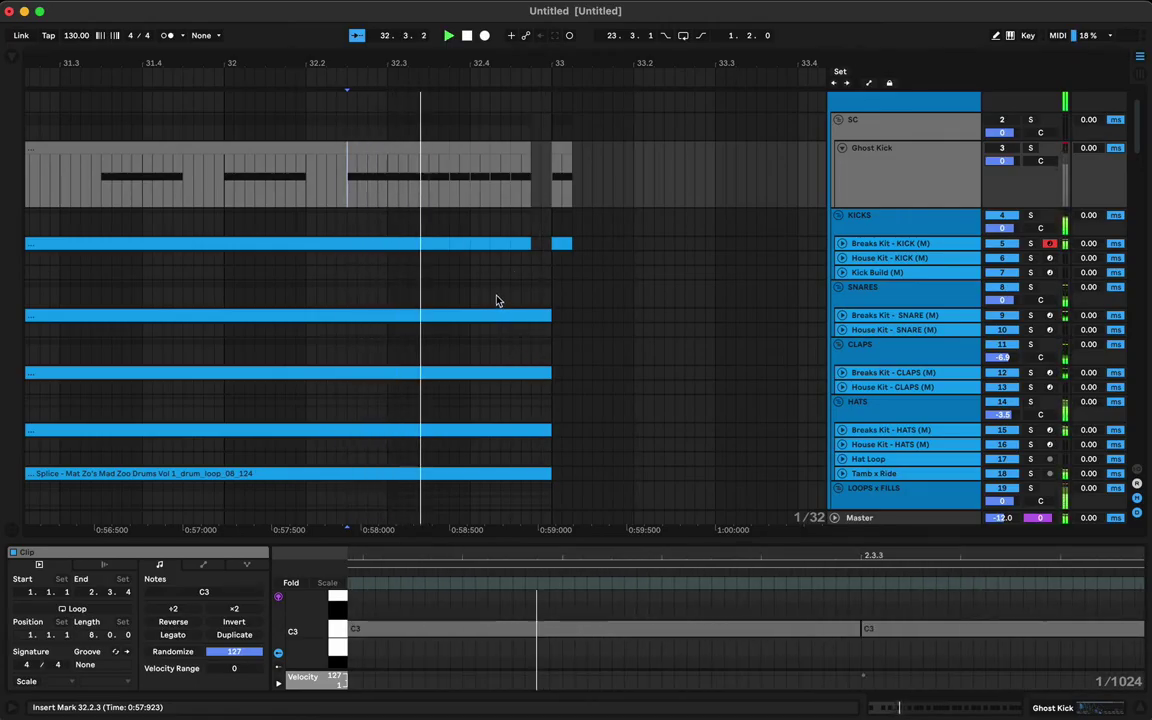
# Step: Duplicate the sixteenth-note slice at 32.4.1 on the snare and clap tracks to 32.4.2, and play it from 32.3.2
pyautogui.click(471, 300)
pyautogui.press('space')
pyautogui.press('space')
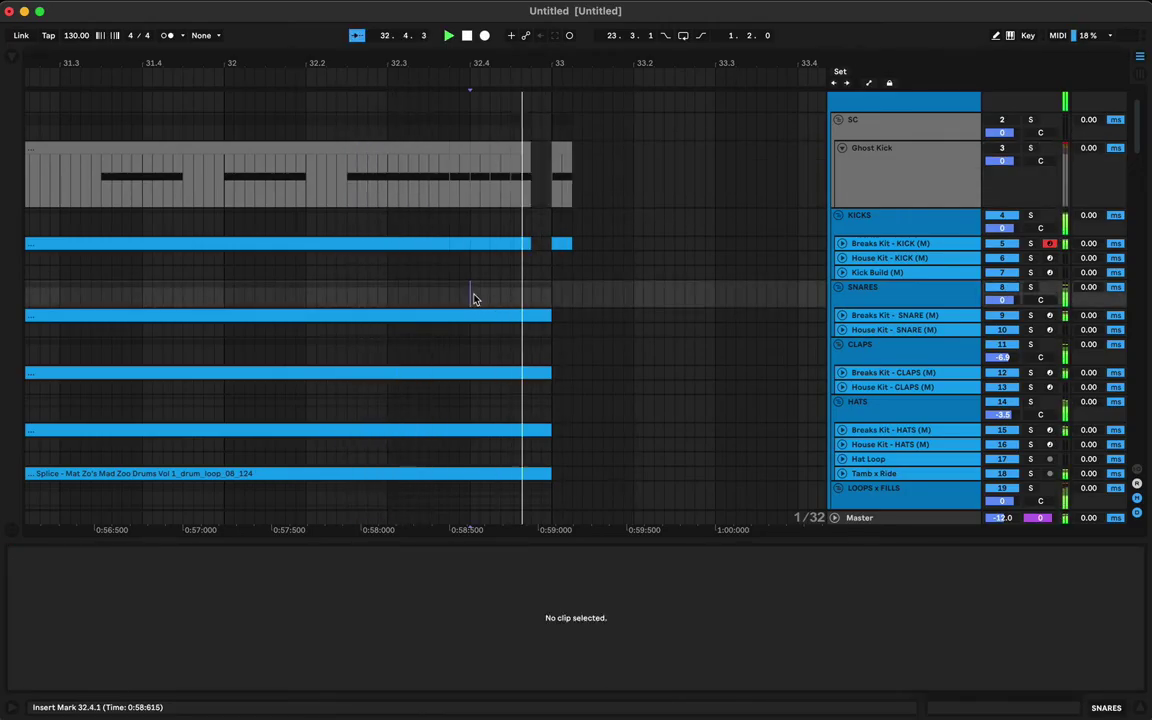
pyautogui.moveTo(470, 298); pyautogui.dragTo(488, 393)
pyautogui.press('super+d')
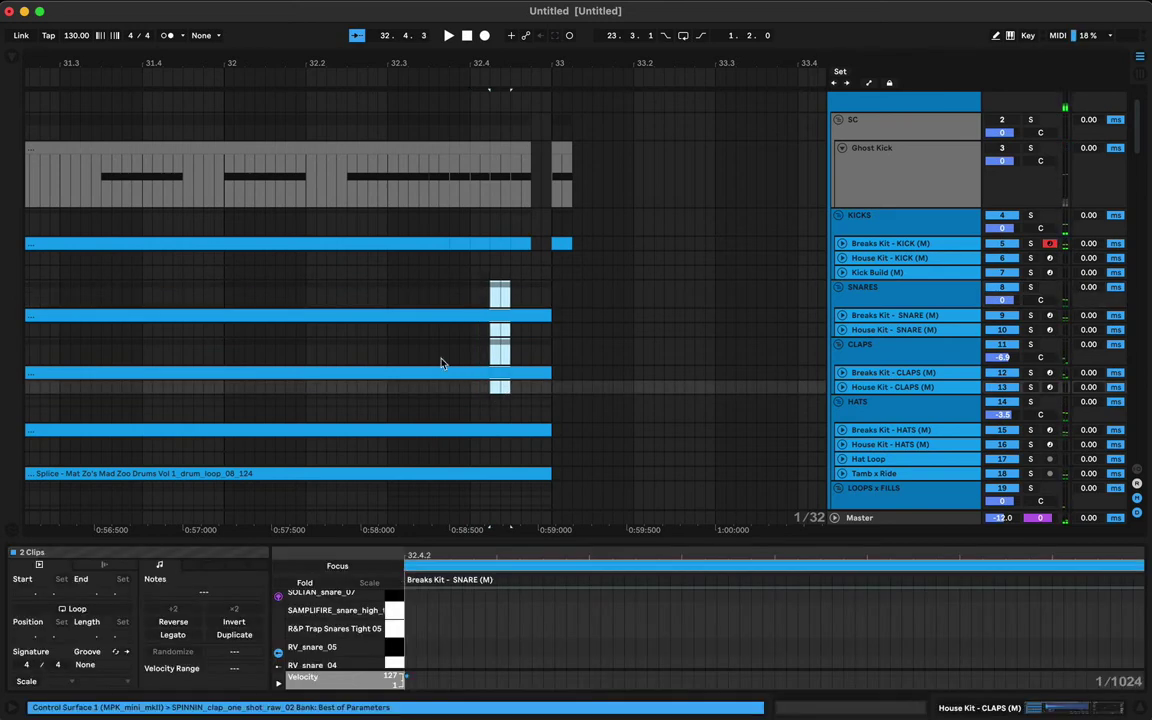
pyautogui.click(408, 329)
pyautogui.press('space')
pyautogui.press('space')
pyautogui.press('space')
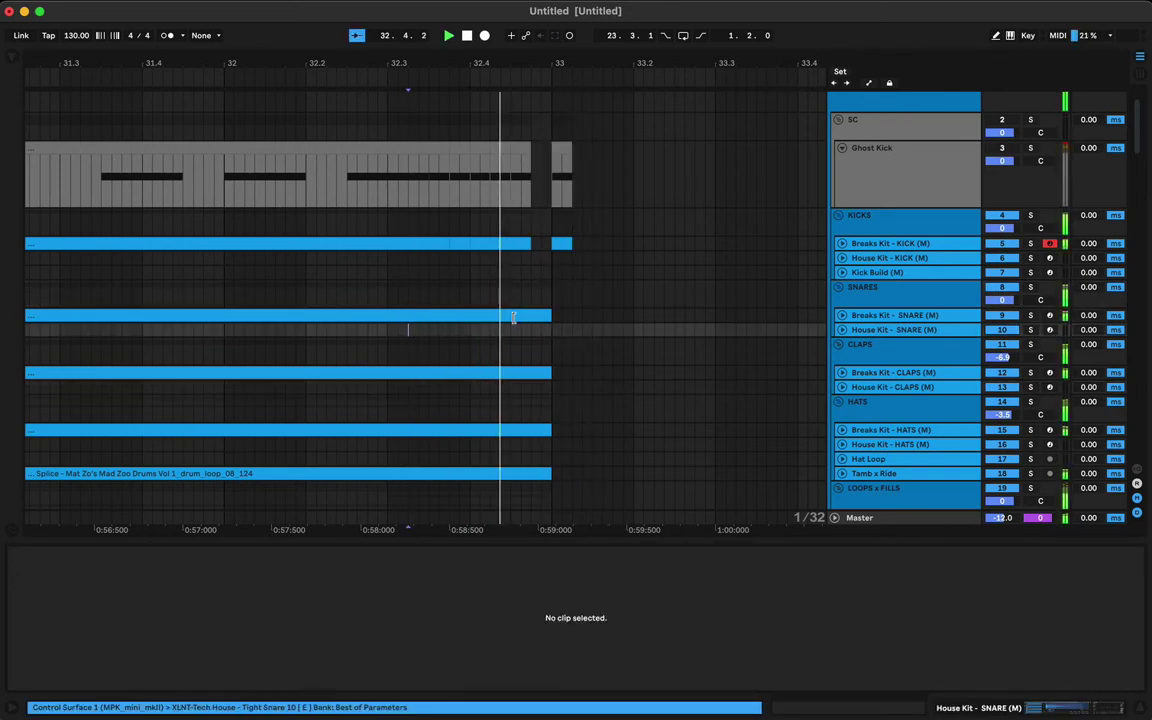
# Step: Copy the Breaks Kit snare and clap slices from 32.4.2 to 32.4.4, and play the result from 32.3.1
pyautogui.click(501, 315)
pyautogui.press('space')
pyautogui.keyDown('shift'); pyautogui.click(501, 373); pyautogui.keyUp('shift')
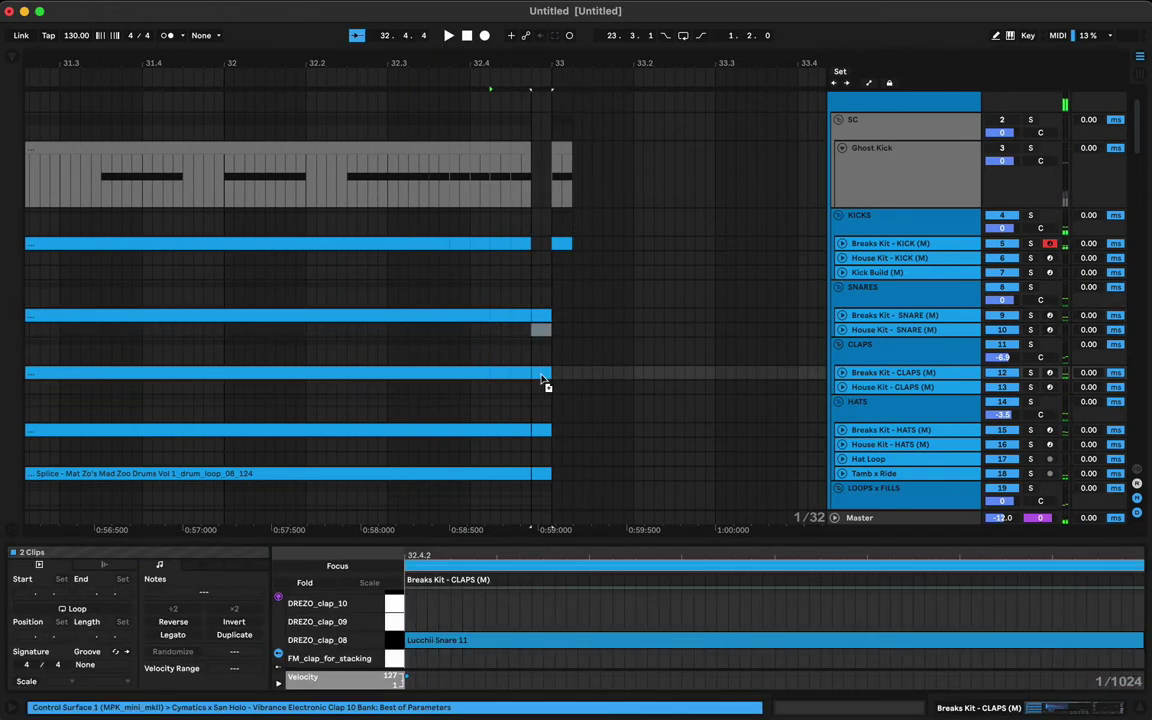
pyautogui.click(388, 350)
pyautogui.press('space')
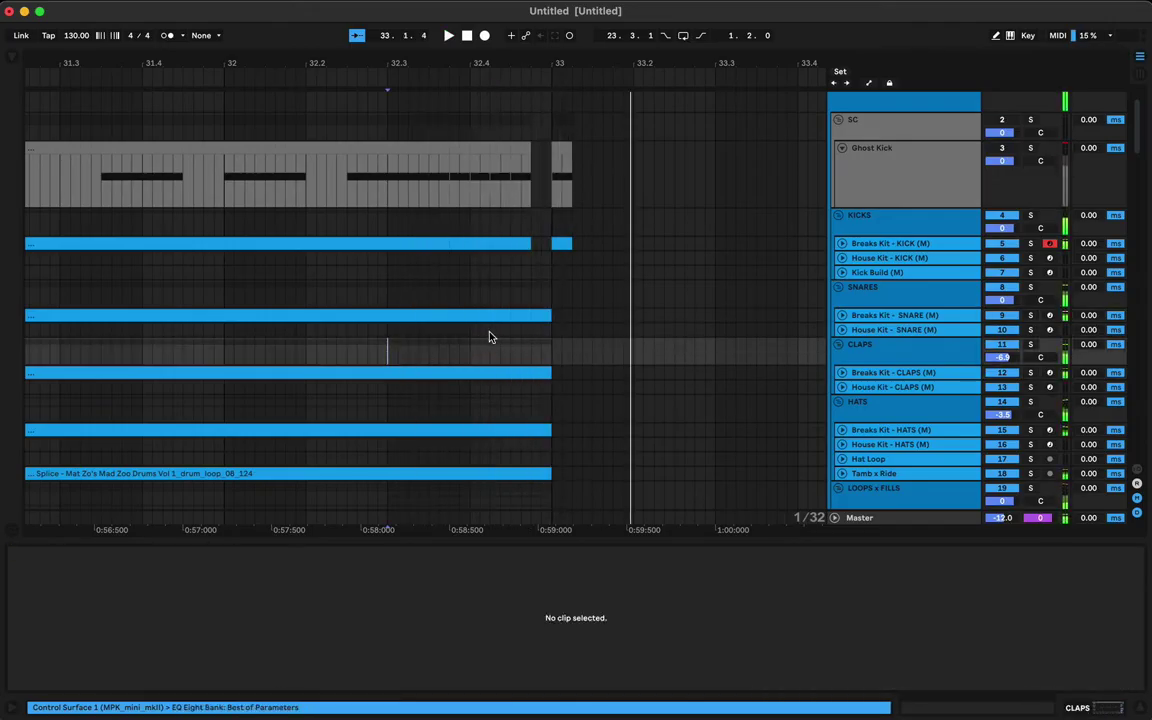
pyautogui.press('space')
pyautogui.press('space')
pyautogui.moveTo(551, 63); pyautogui.dragTo(303, 60)
pyautogui.press('space')
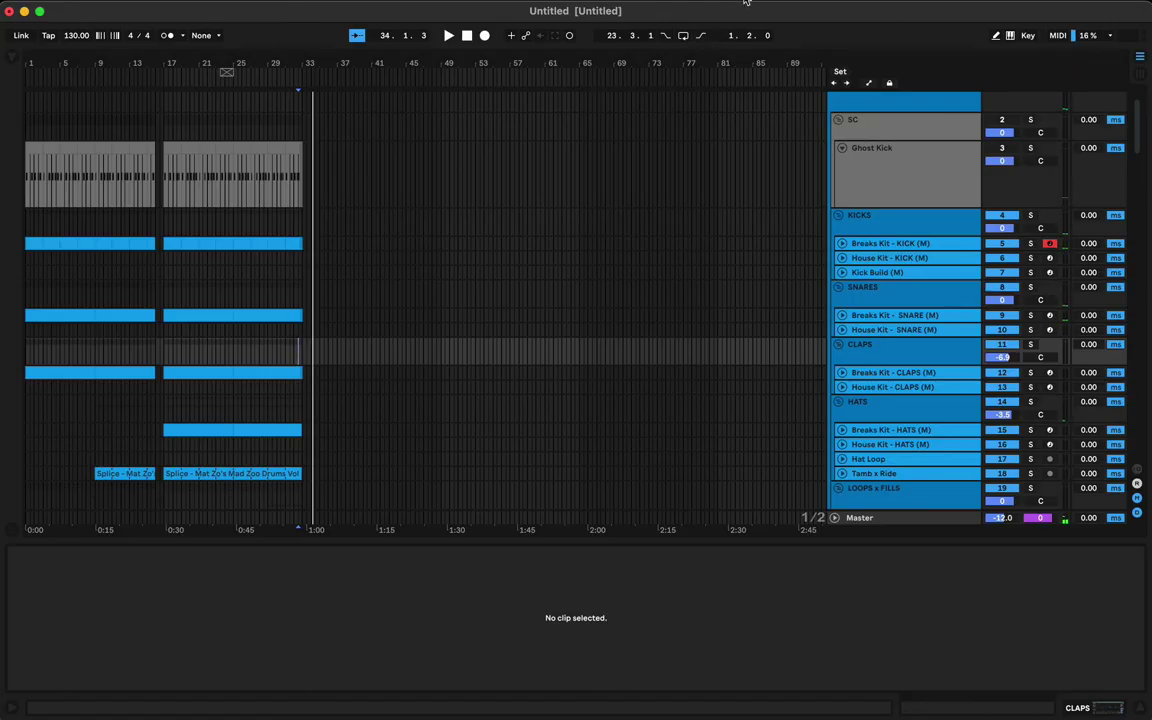